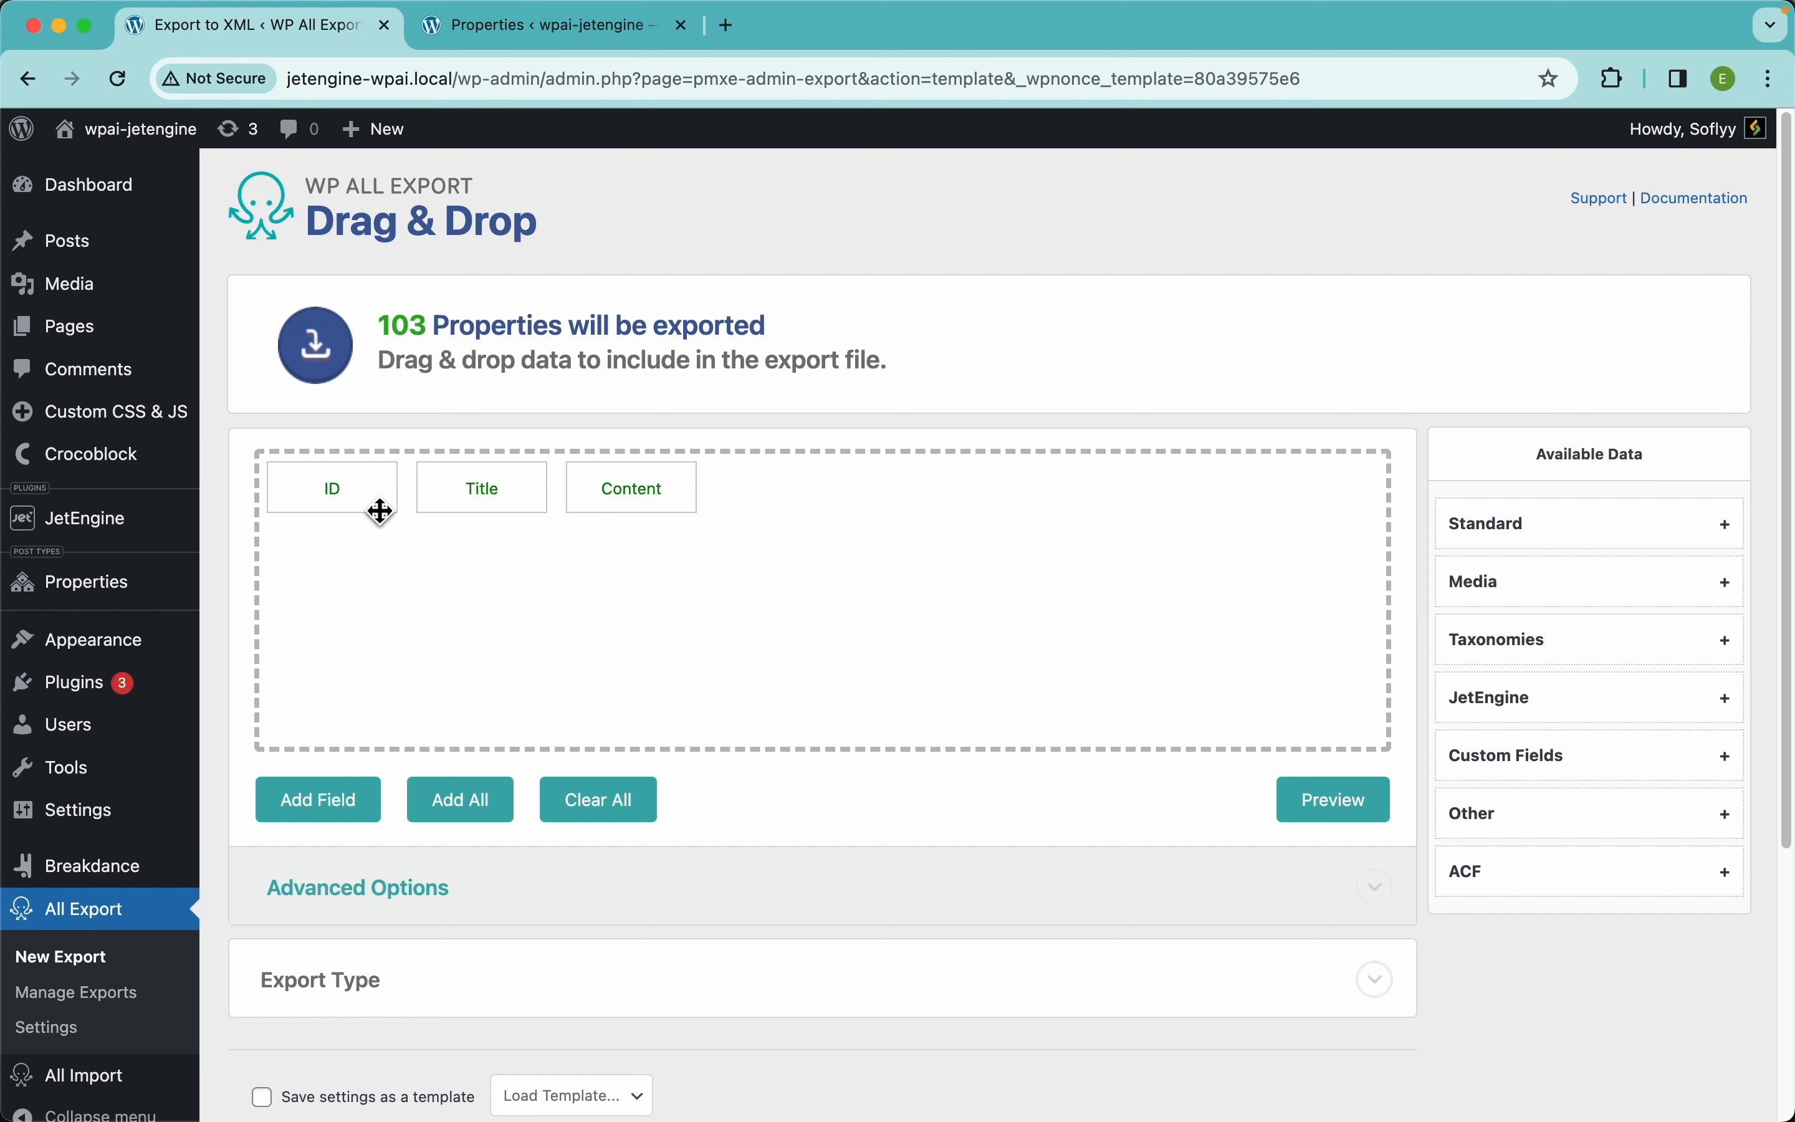
pyautogui.moveTo(340, 497); pyautogui.dragTo(312, 427)
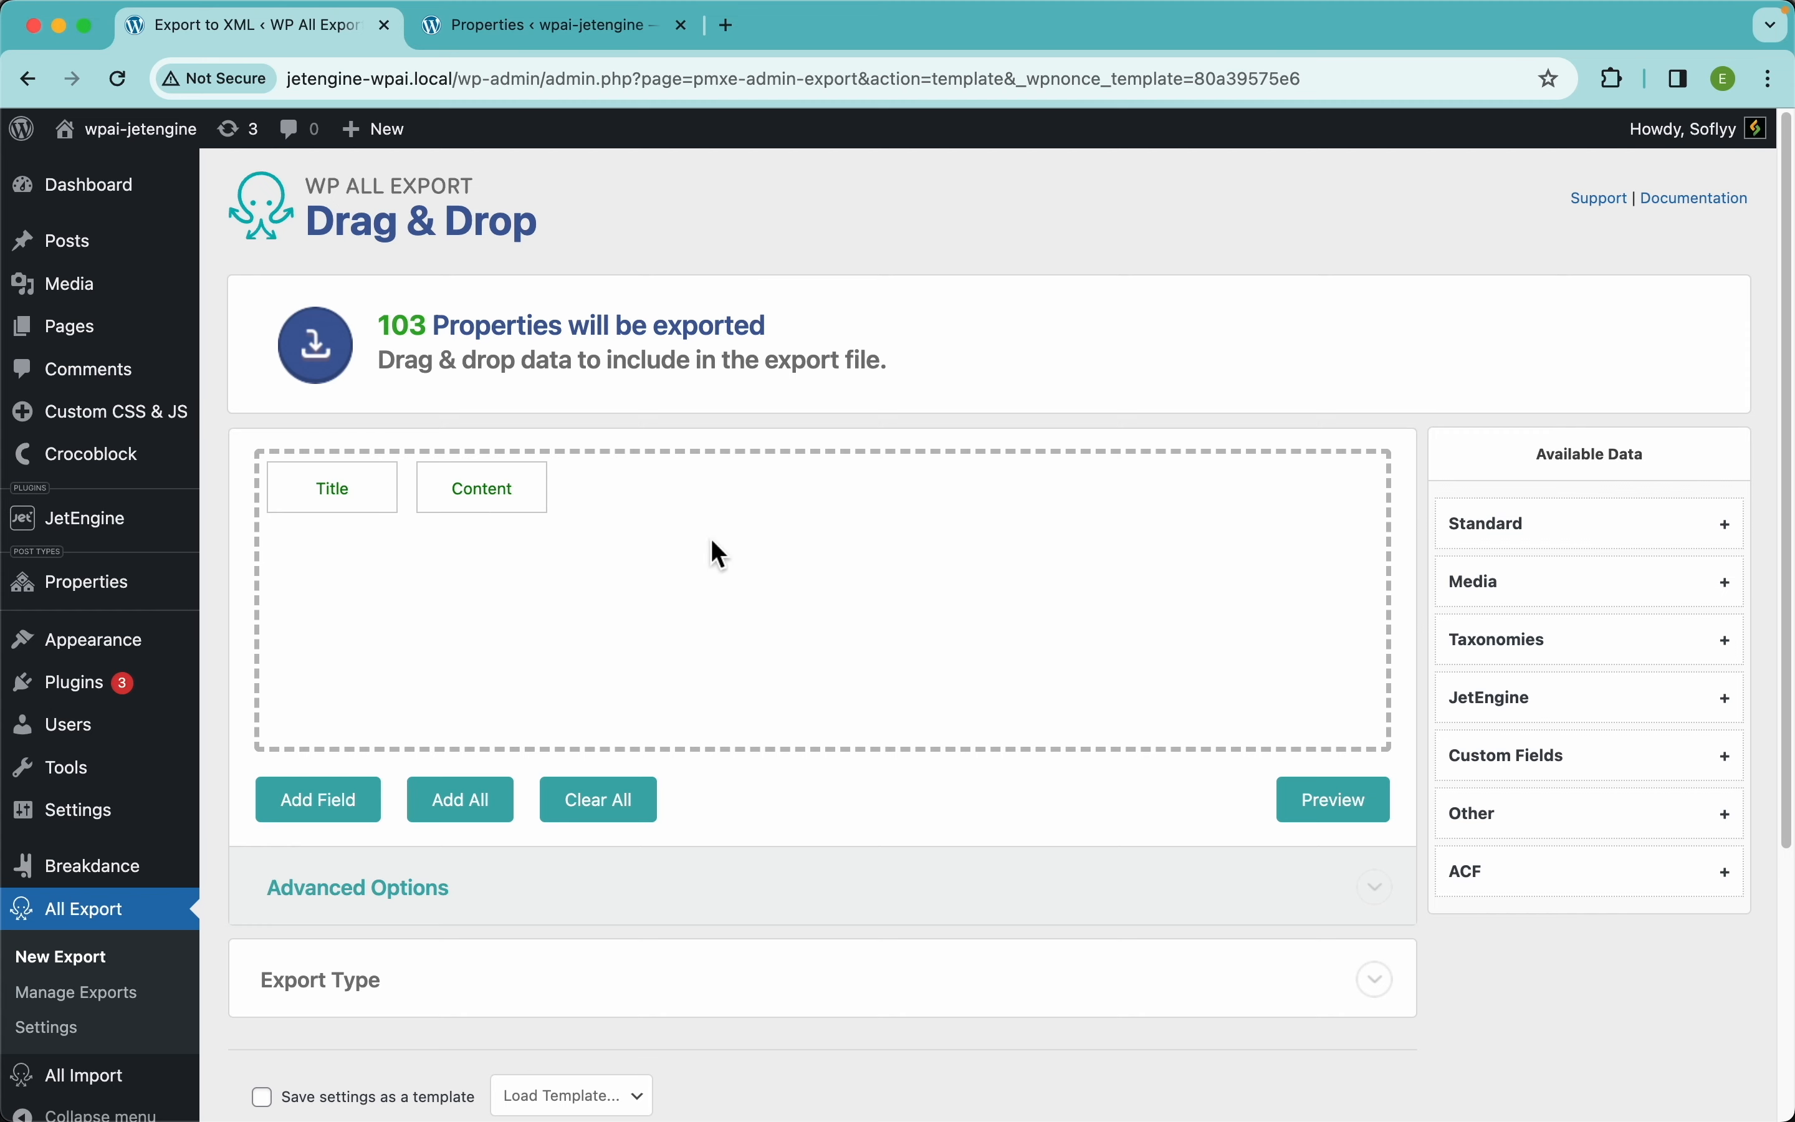
pyautogui.click(1342, 820)
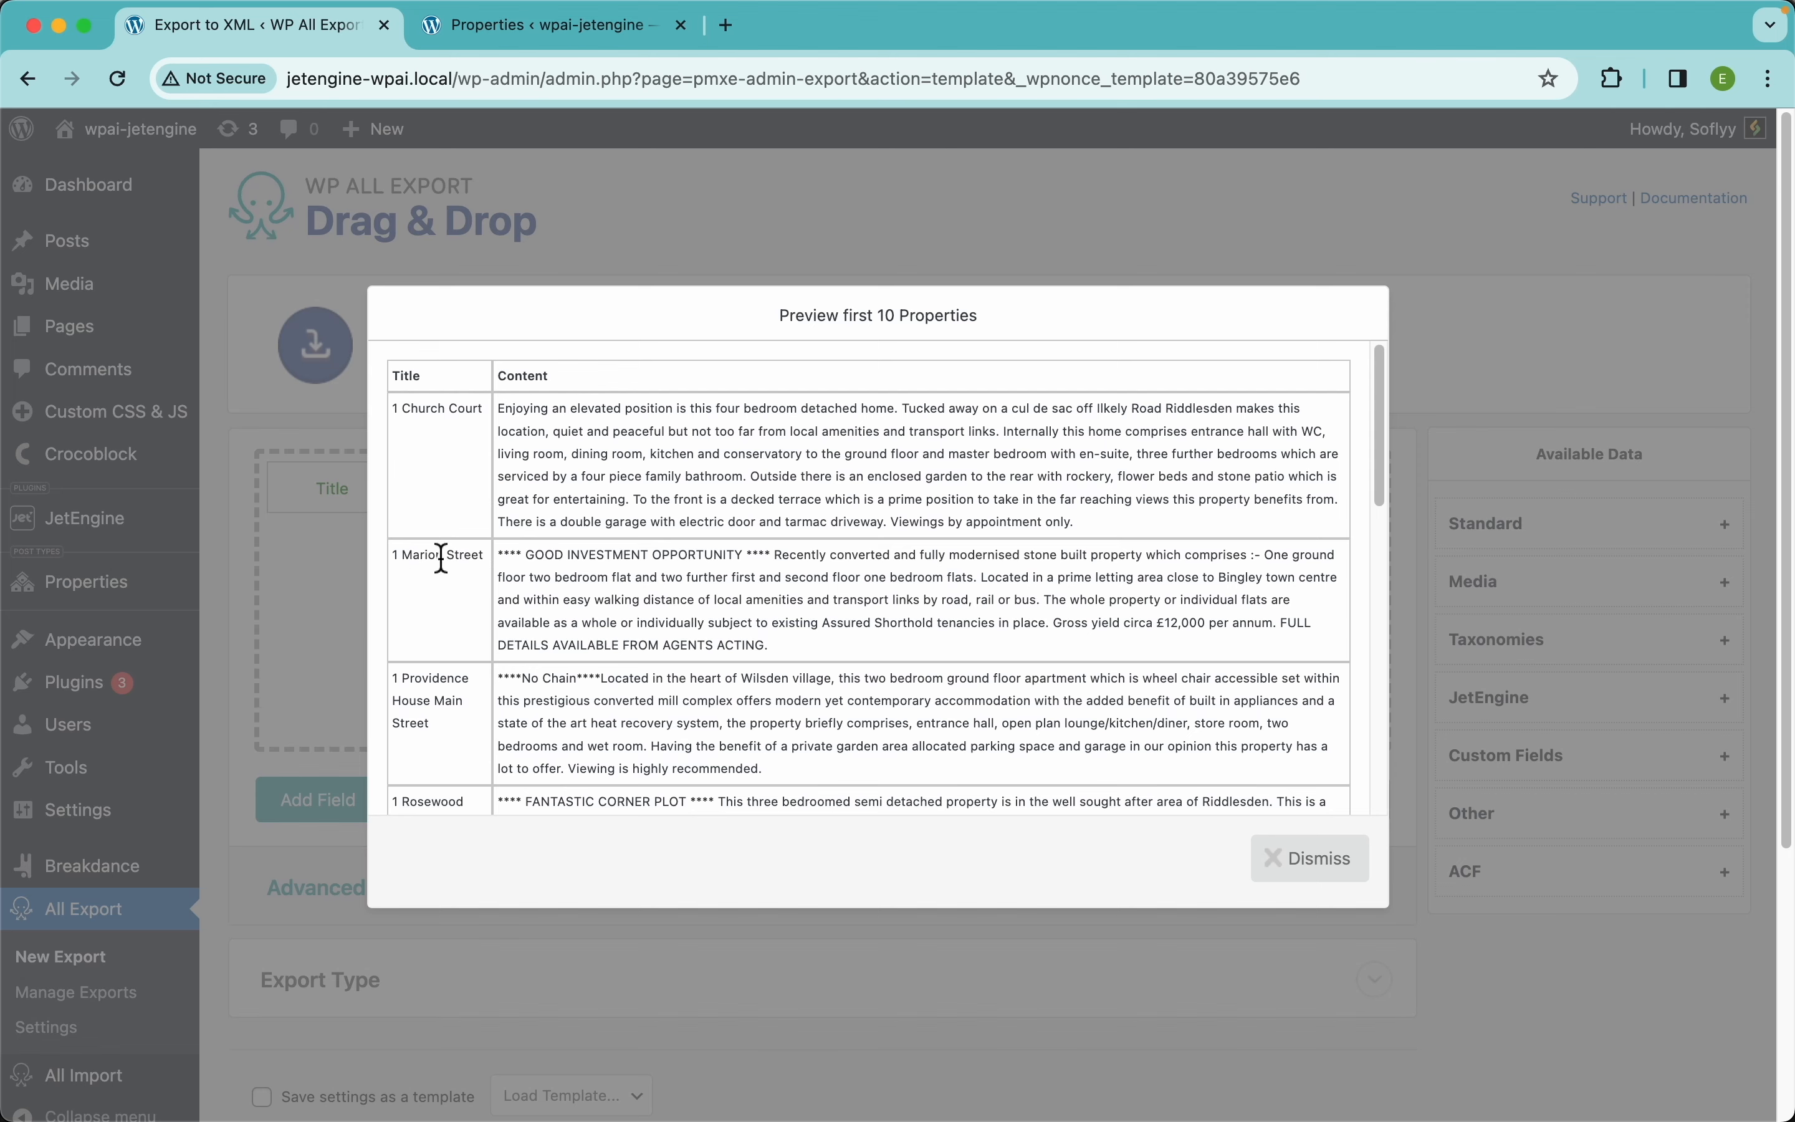
pyautogui.scroll(-10, 637, 572)
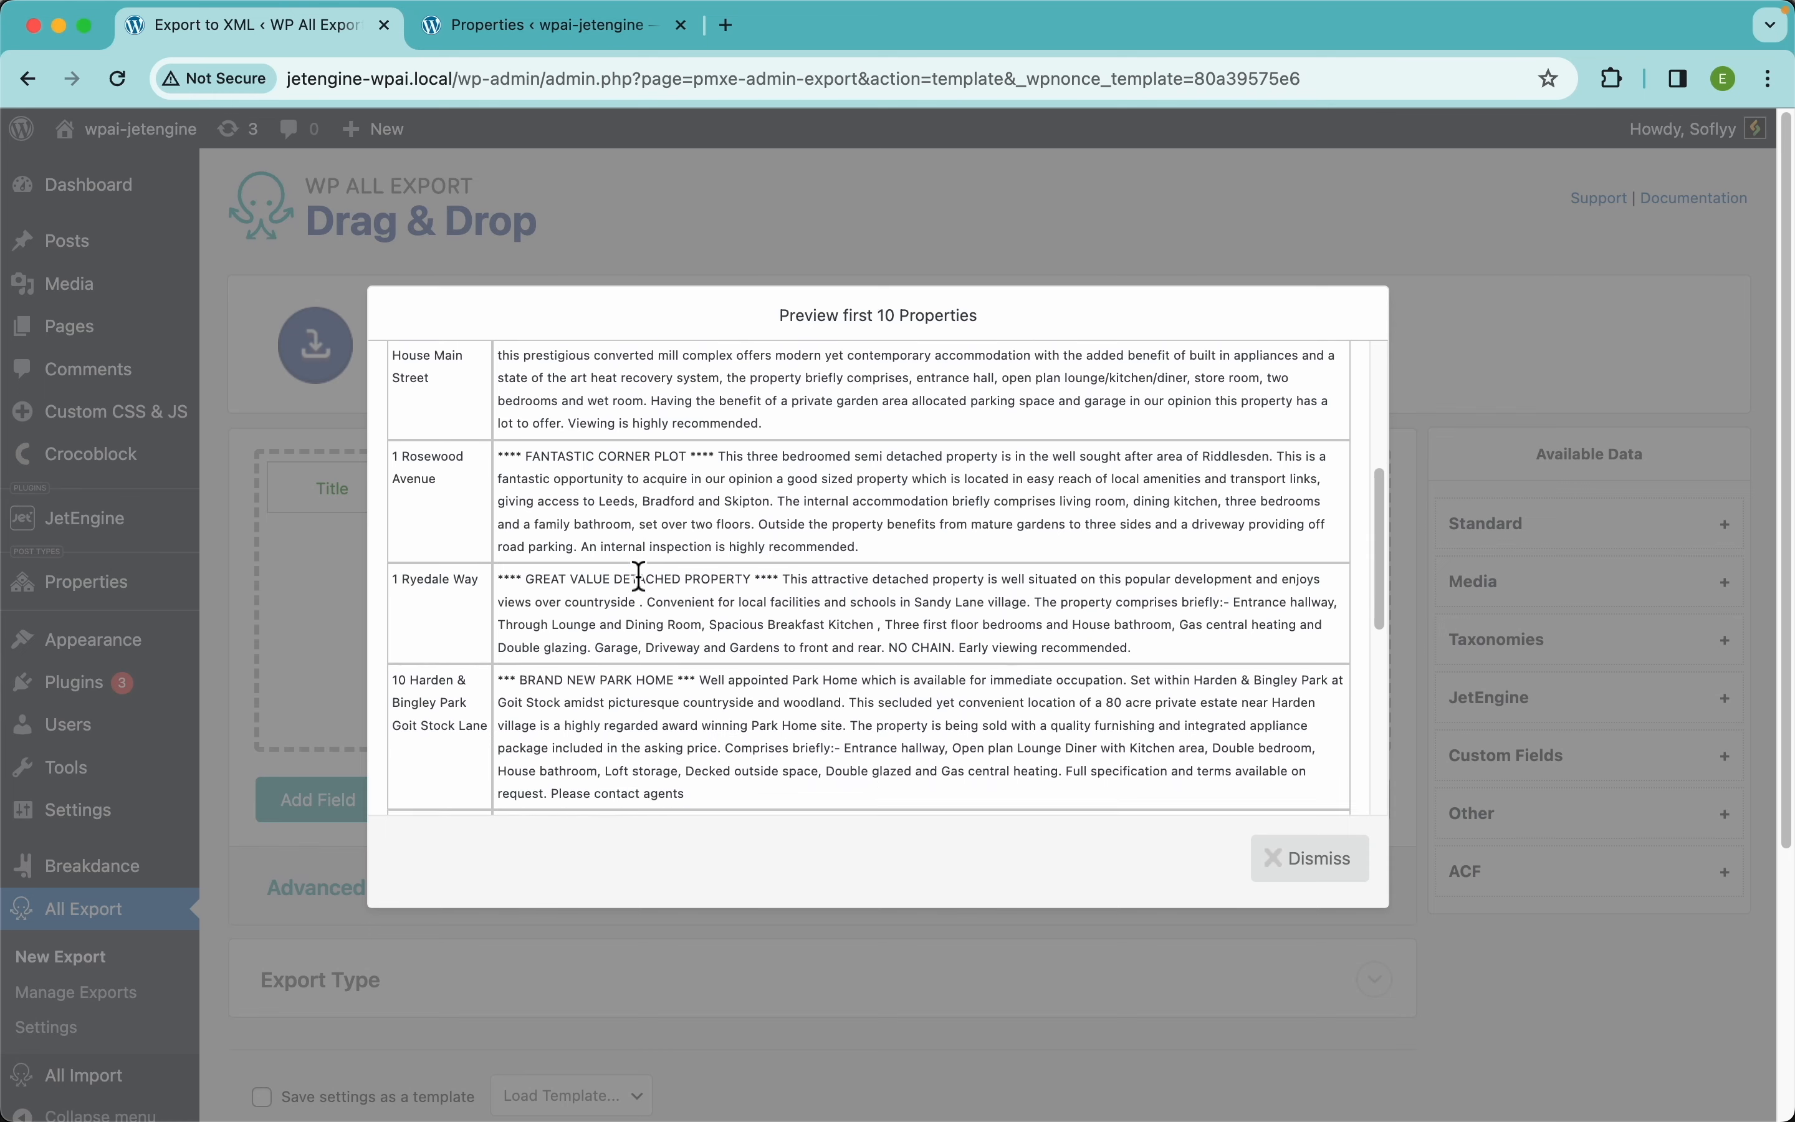
pyautogui.scroll(10, 639, 576)
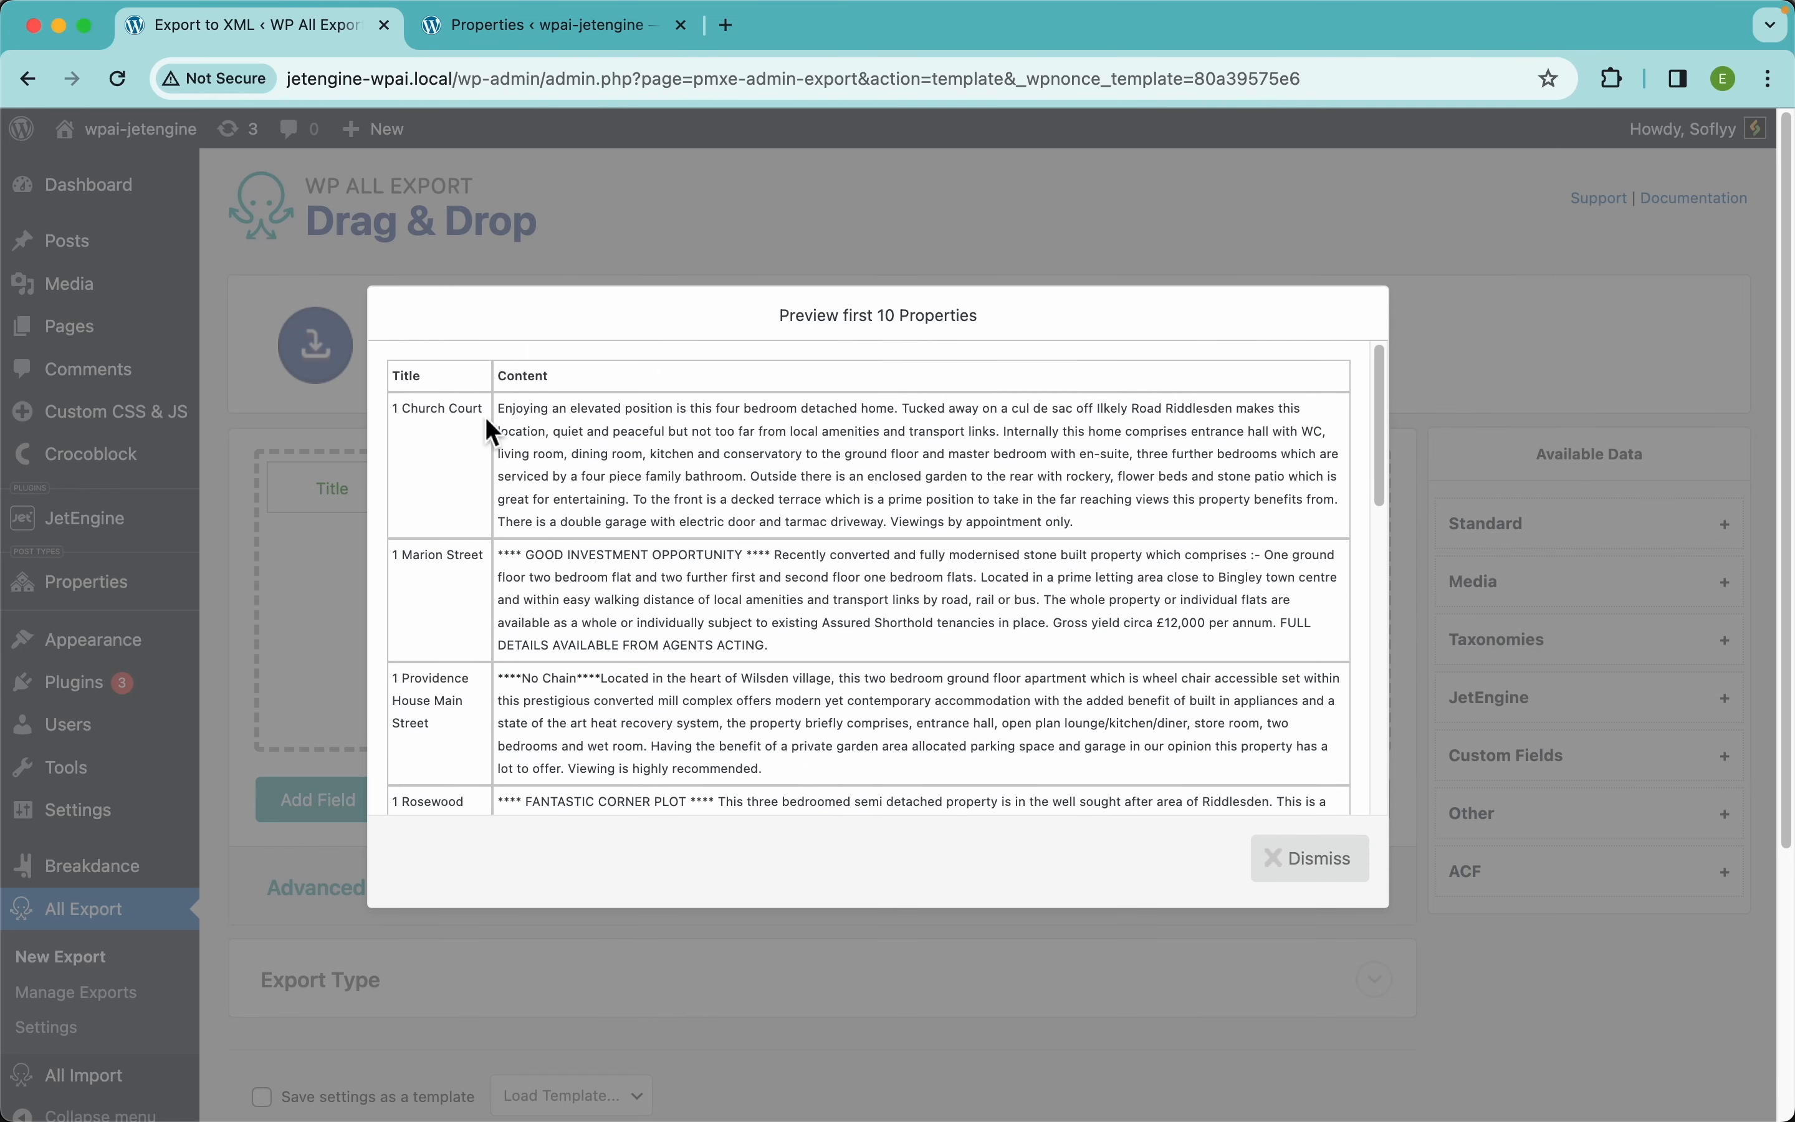
pyautogui.moveTo(483, 409); pyautogui.dragTo(405, 410)
pyautogui.click(507, 30)
pyautogui.click(1498, 233)
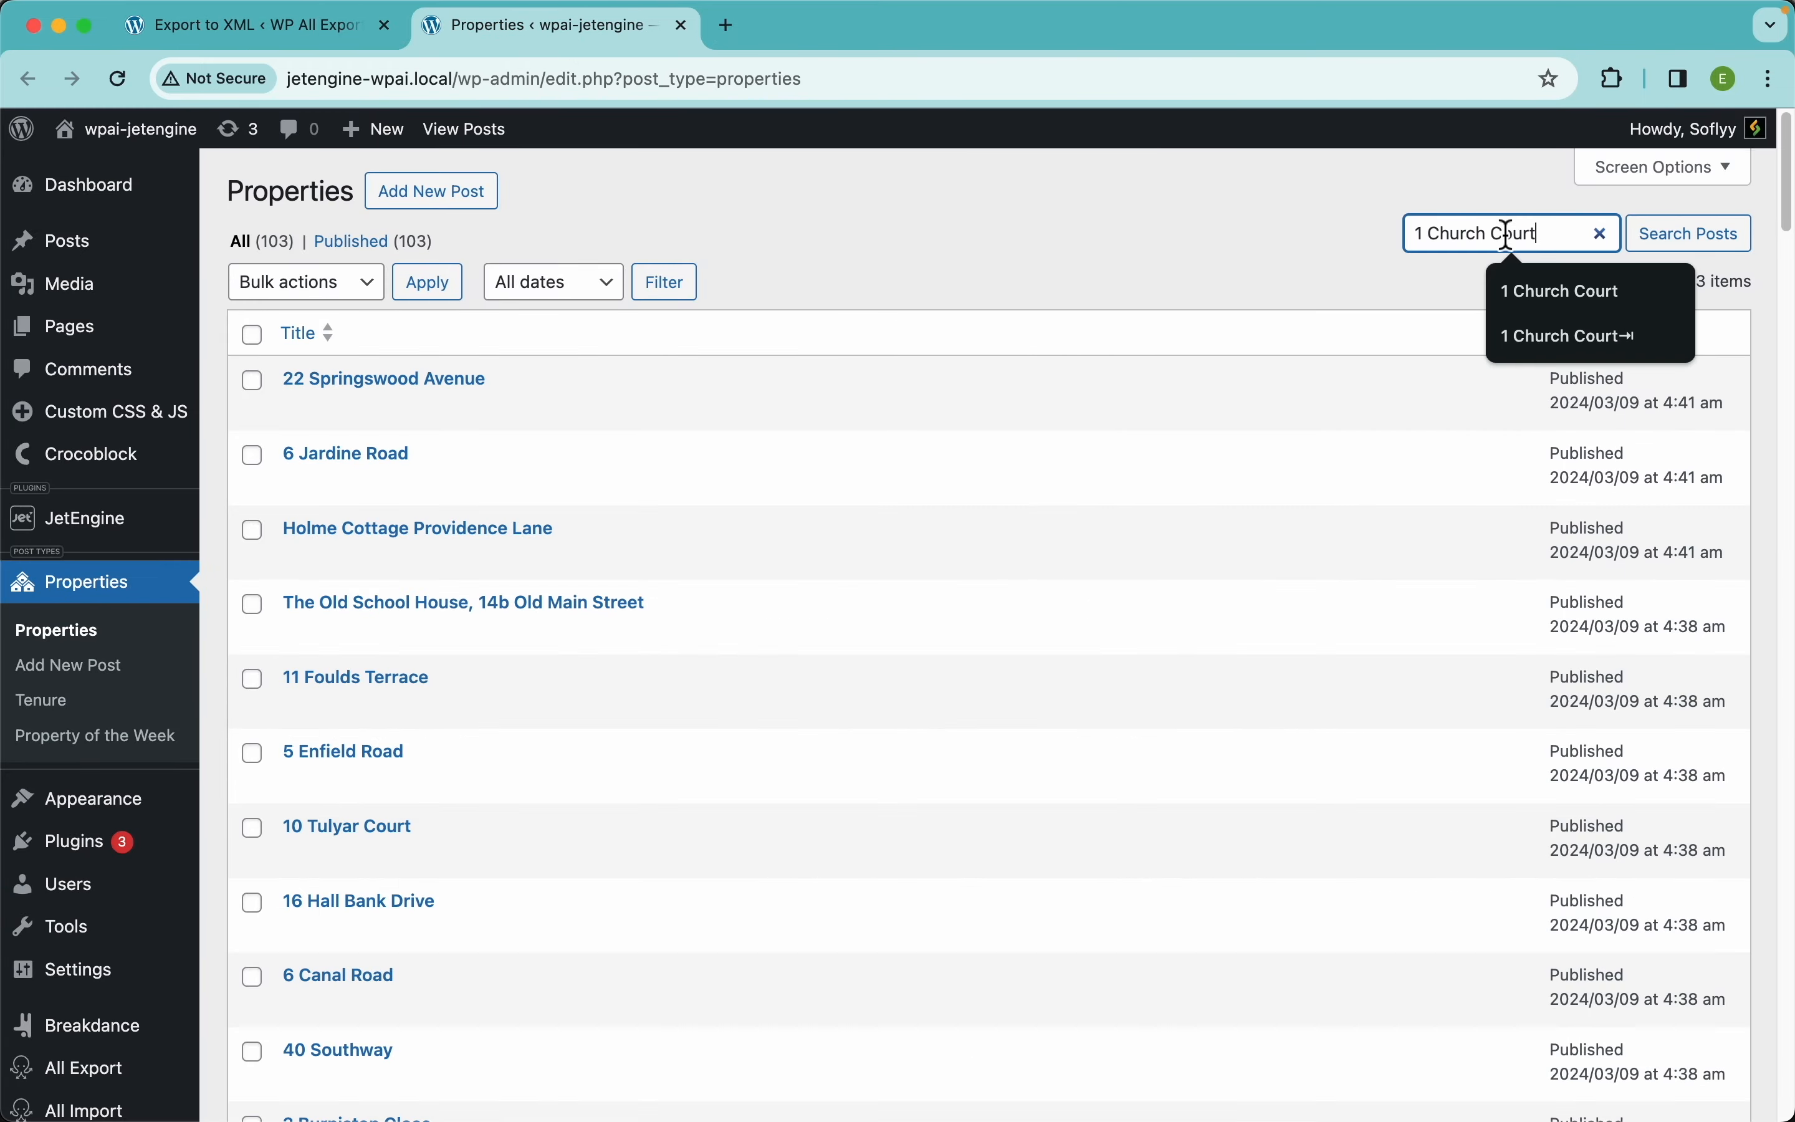
pyautogui.press('Return')
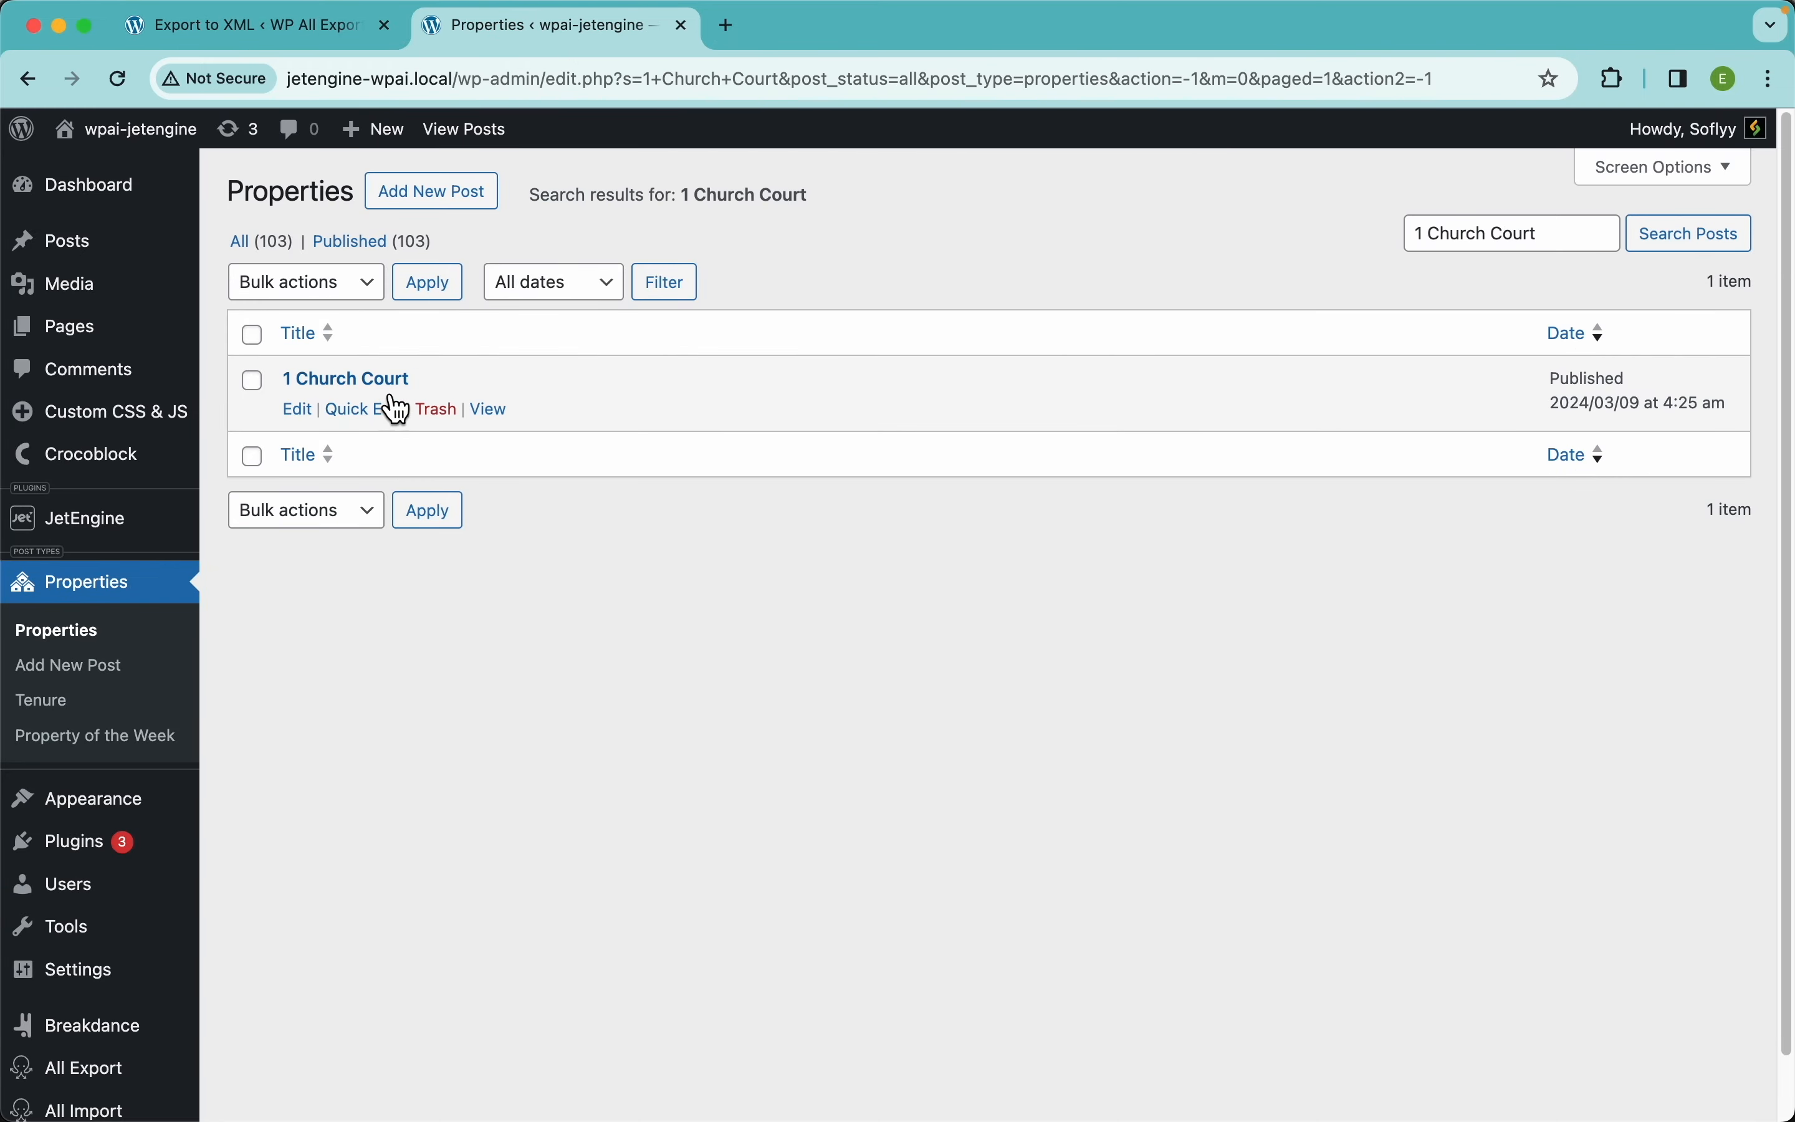
pyautogui.click(390, 391)
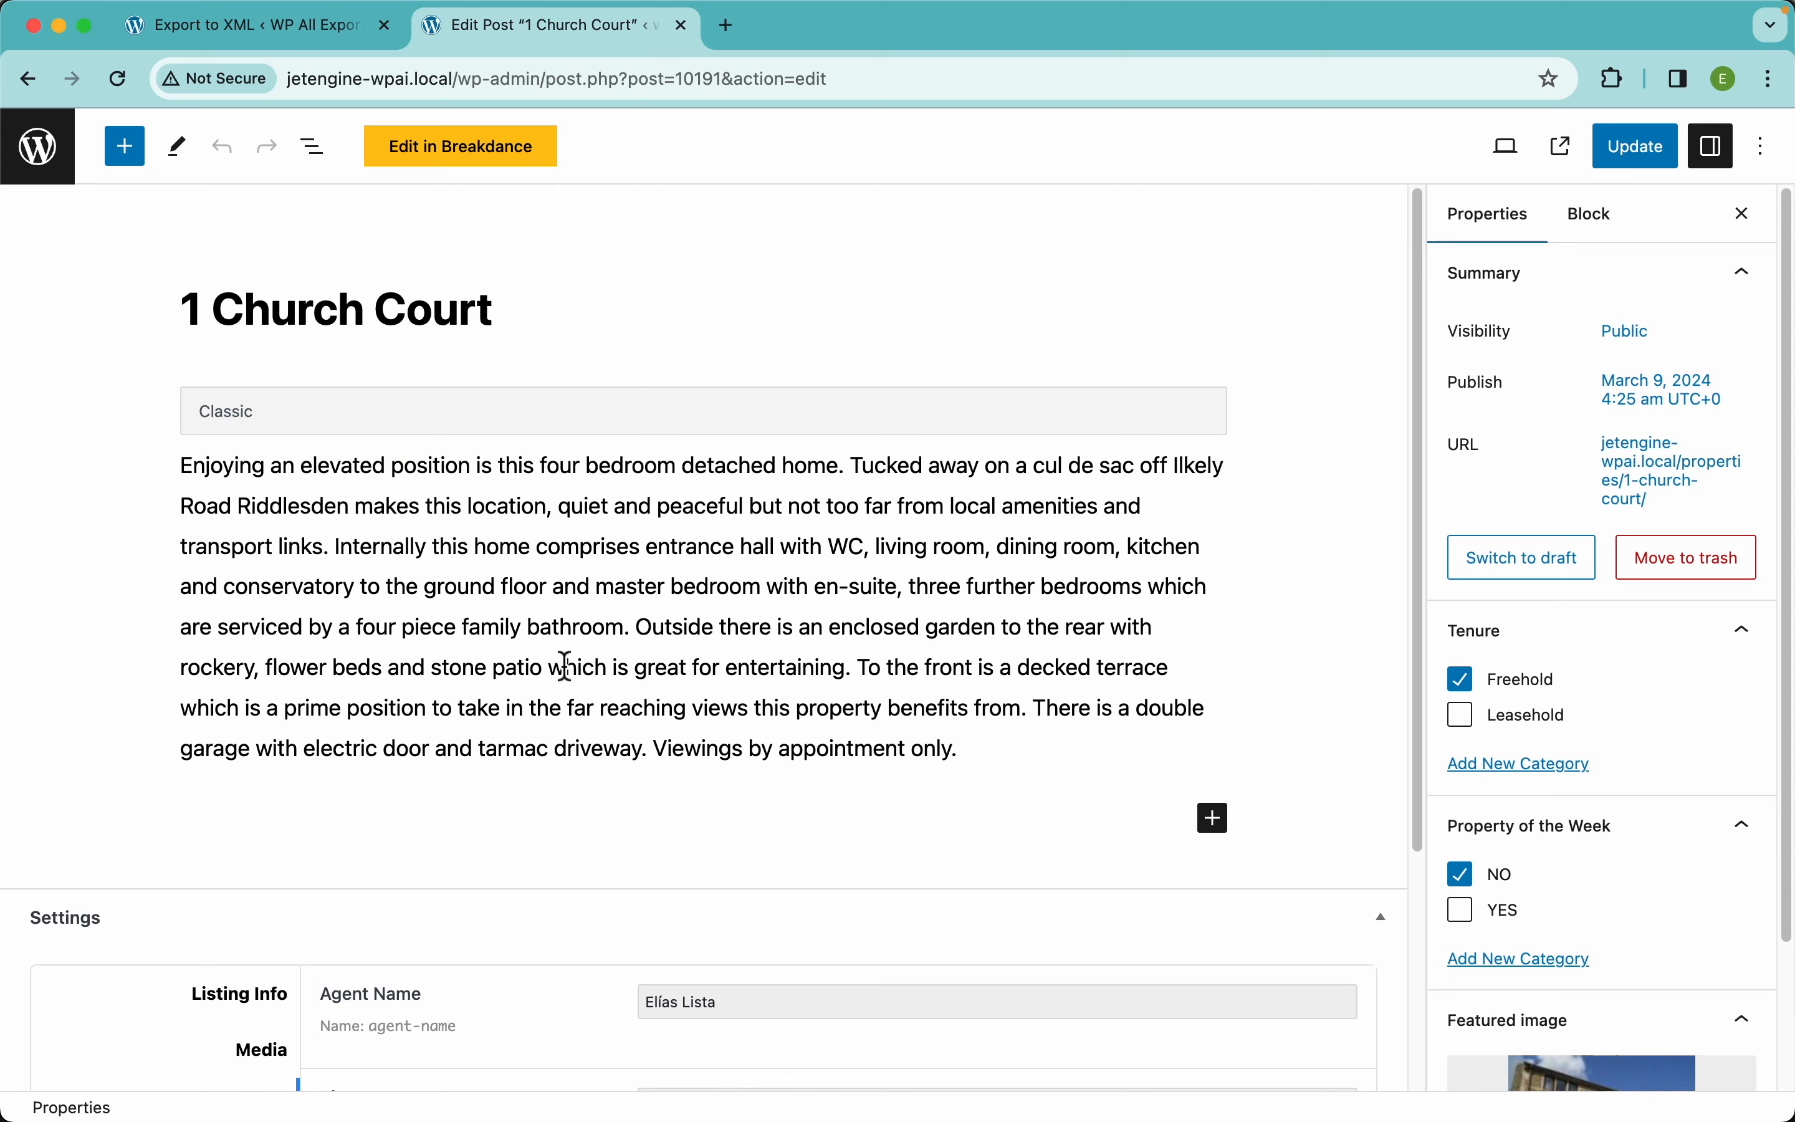
# Browse the property's Listing Info fields
pyautogui.click(229, 1013)
pyautogui.scroll(-6, 805, 833)
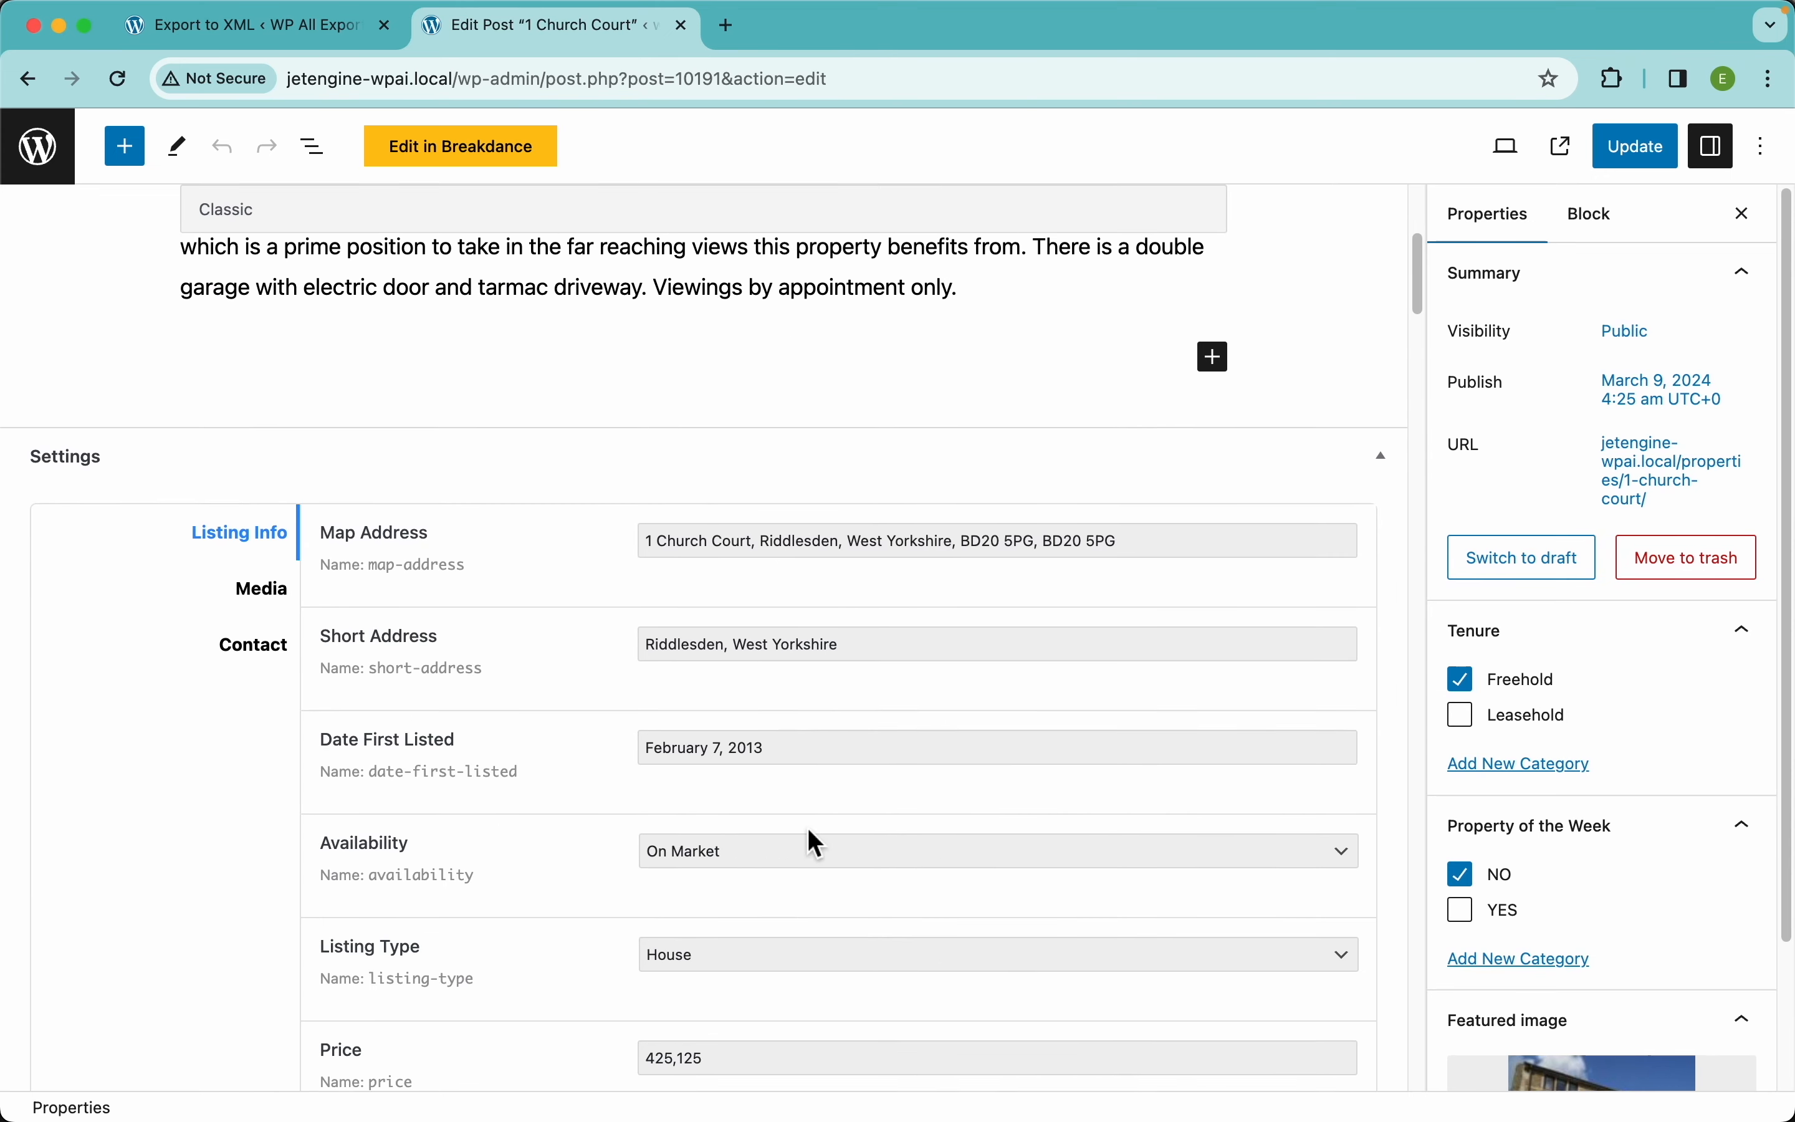
pyautogui.scroll(-3, 1558, 771)
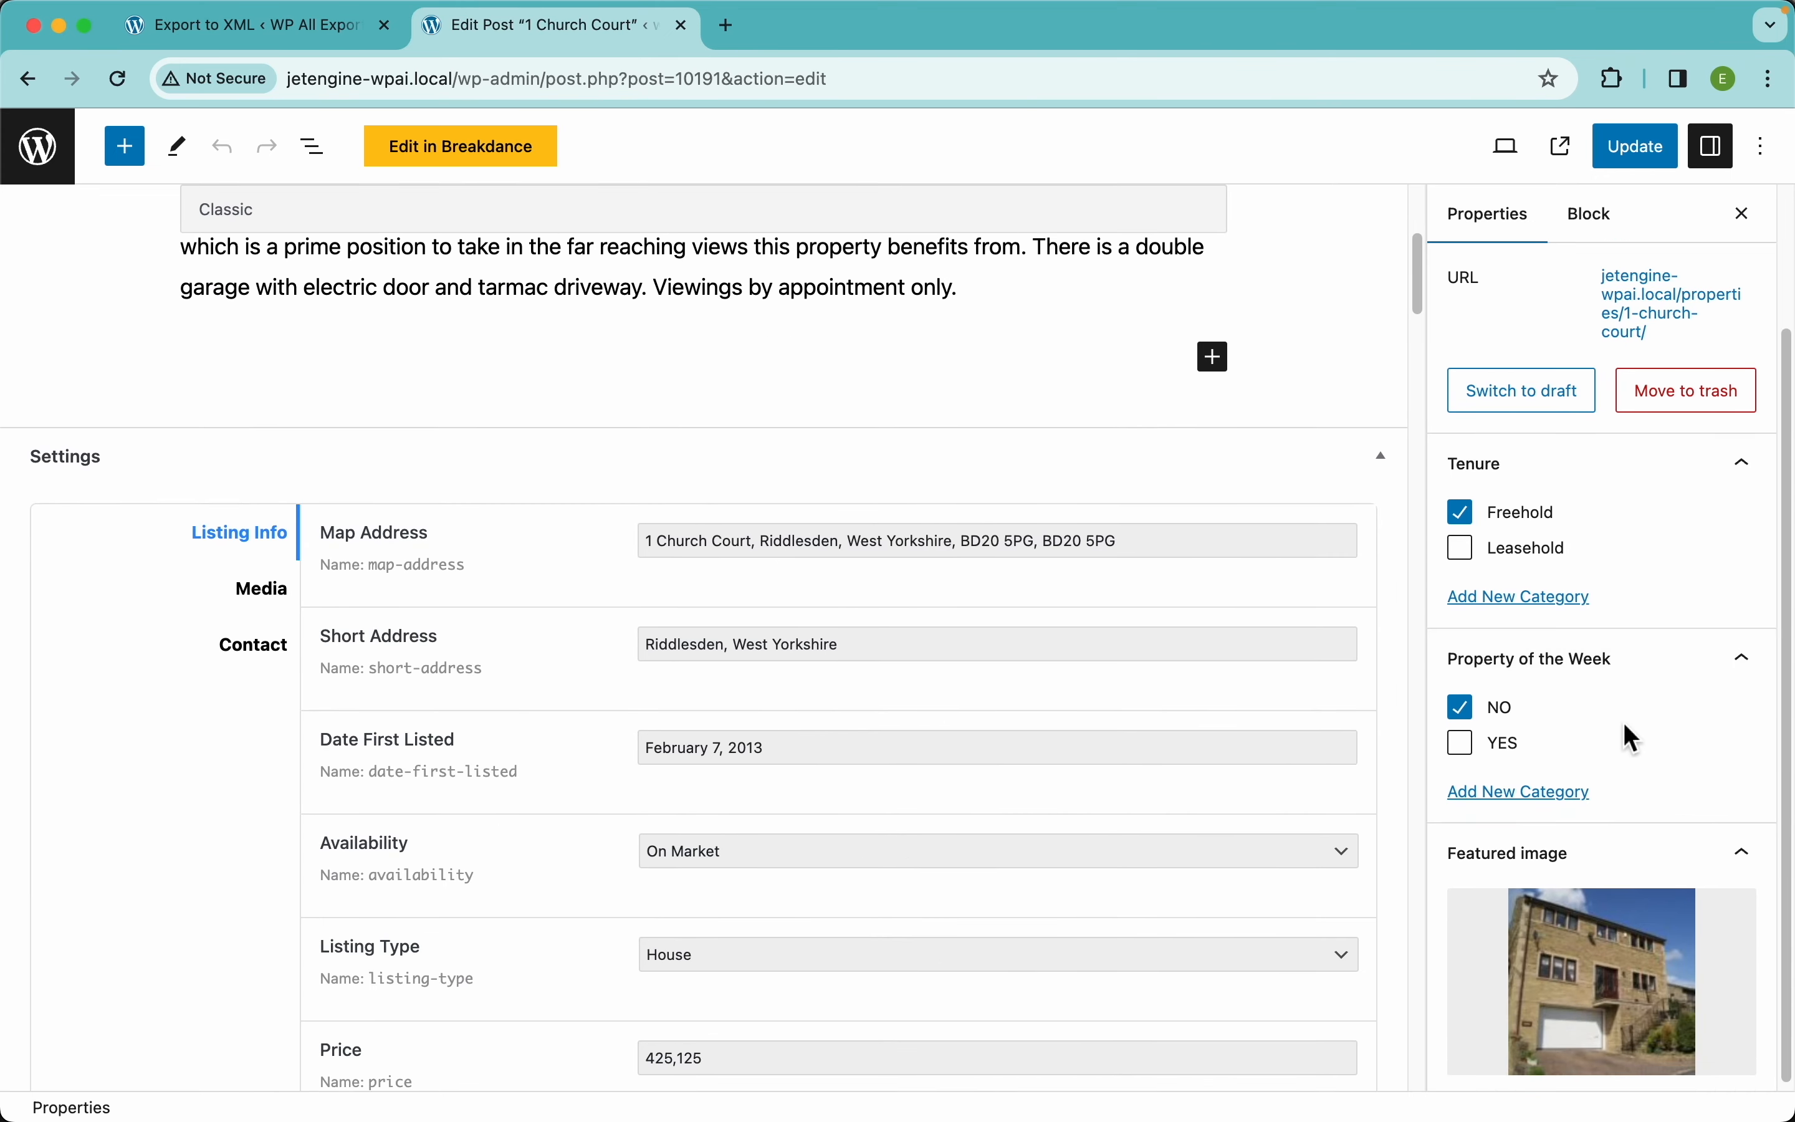
pyautogui.moveTo(1491, 924)
pyautogui.scroll(6, 890, 816)
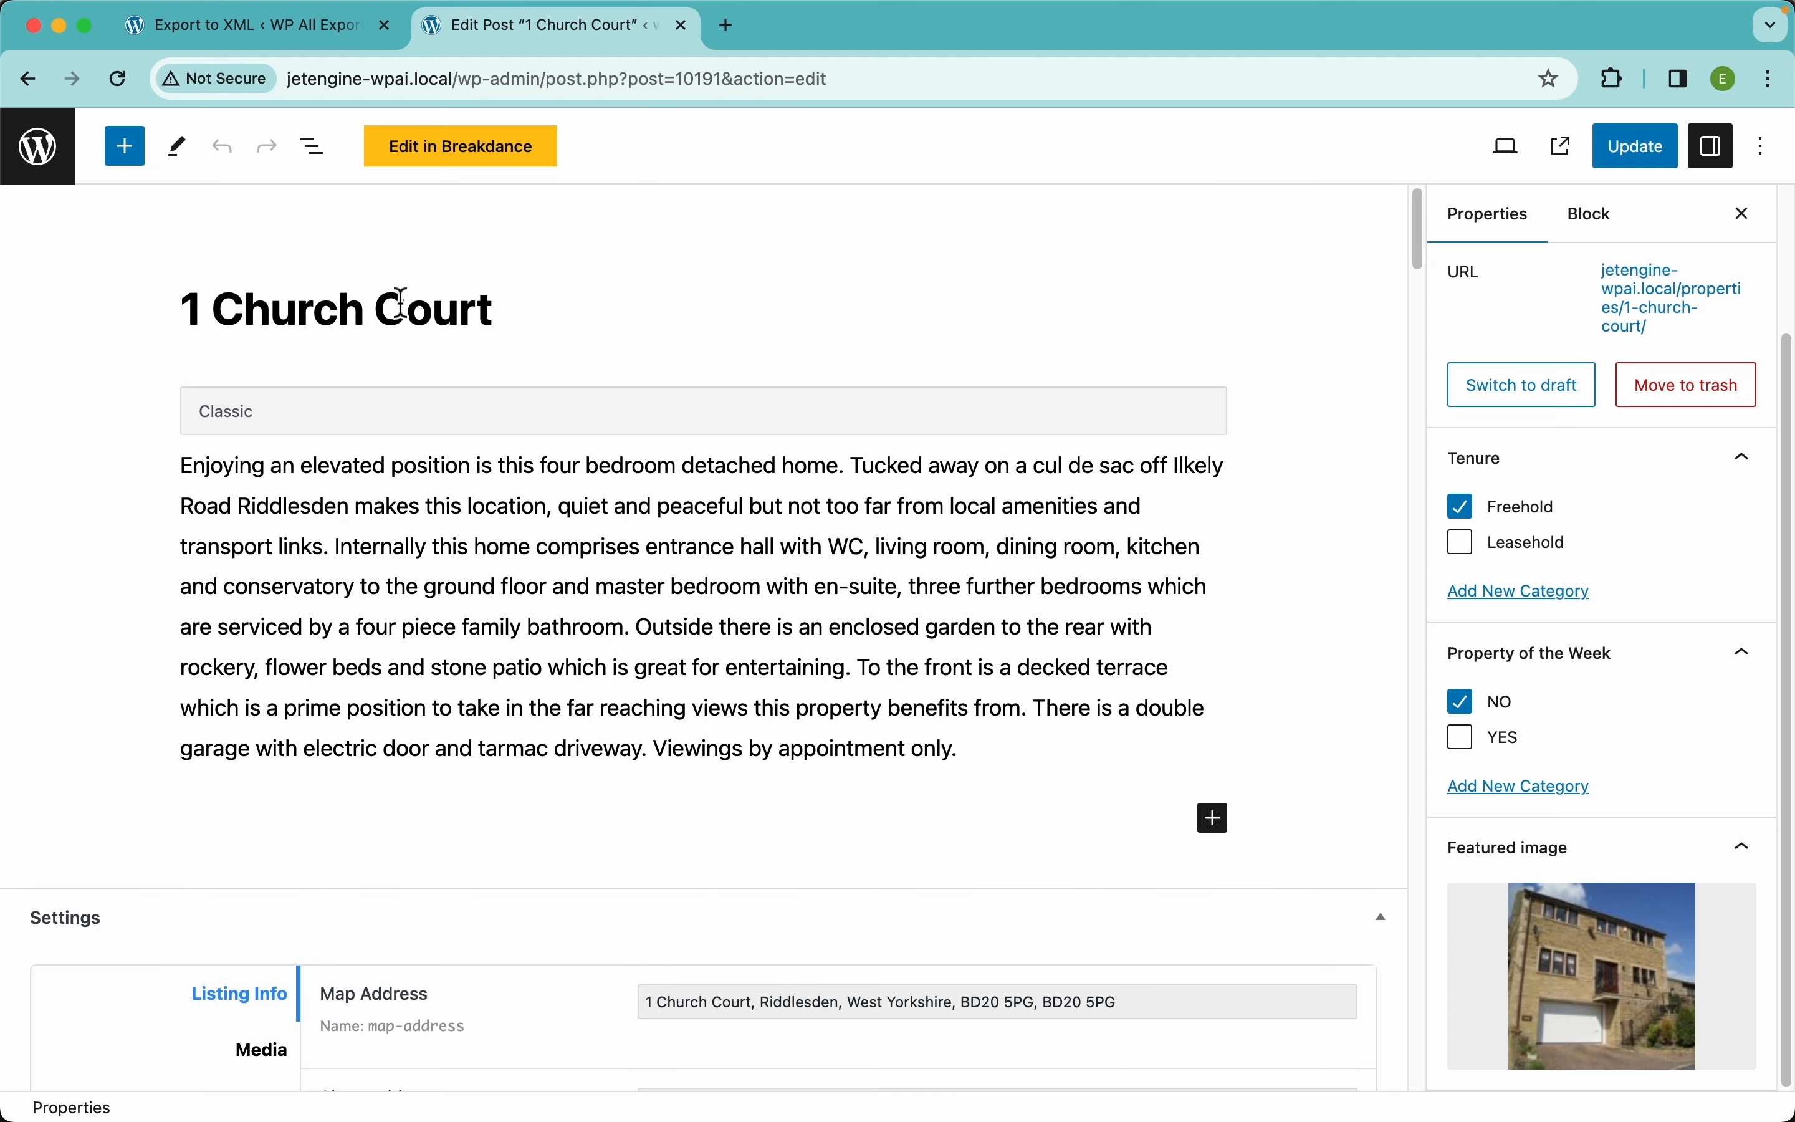
pyautogui.scroll(-8, 593, 573)
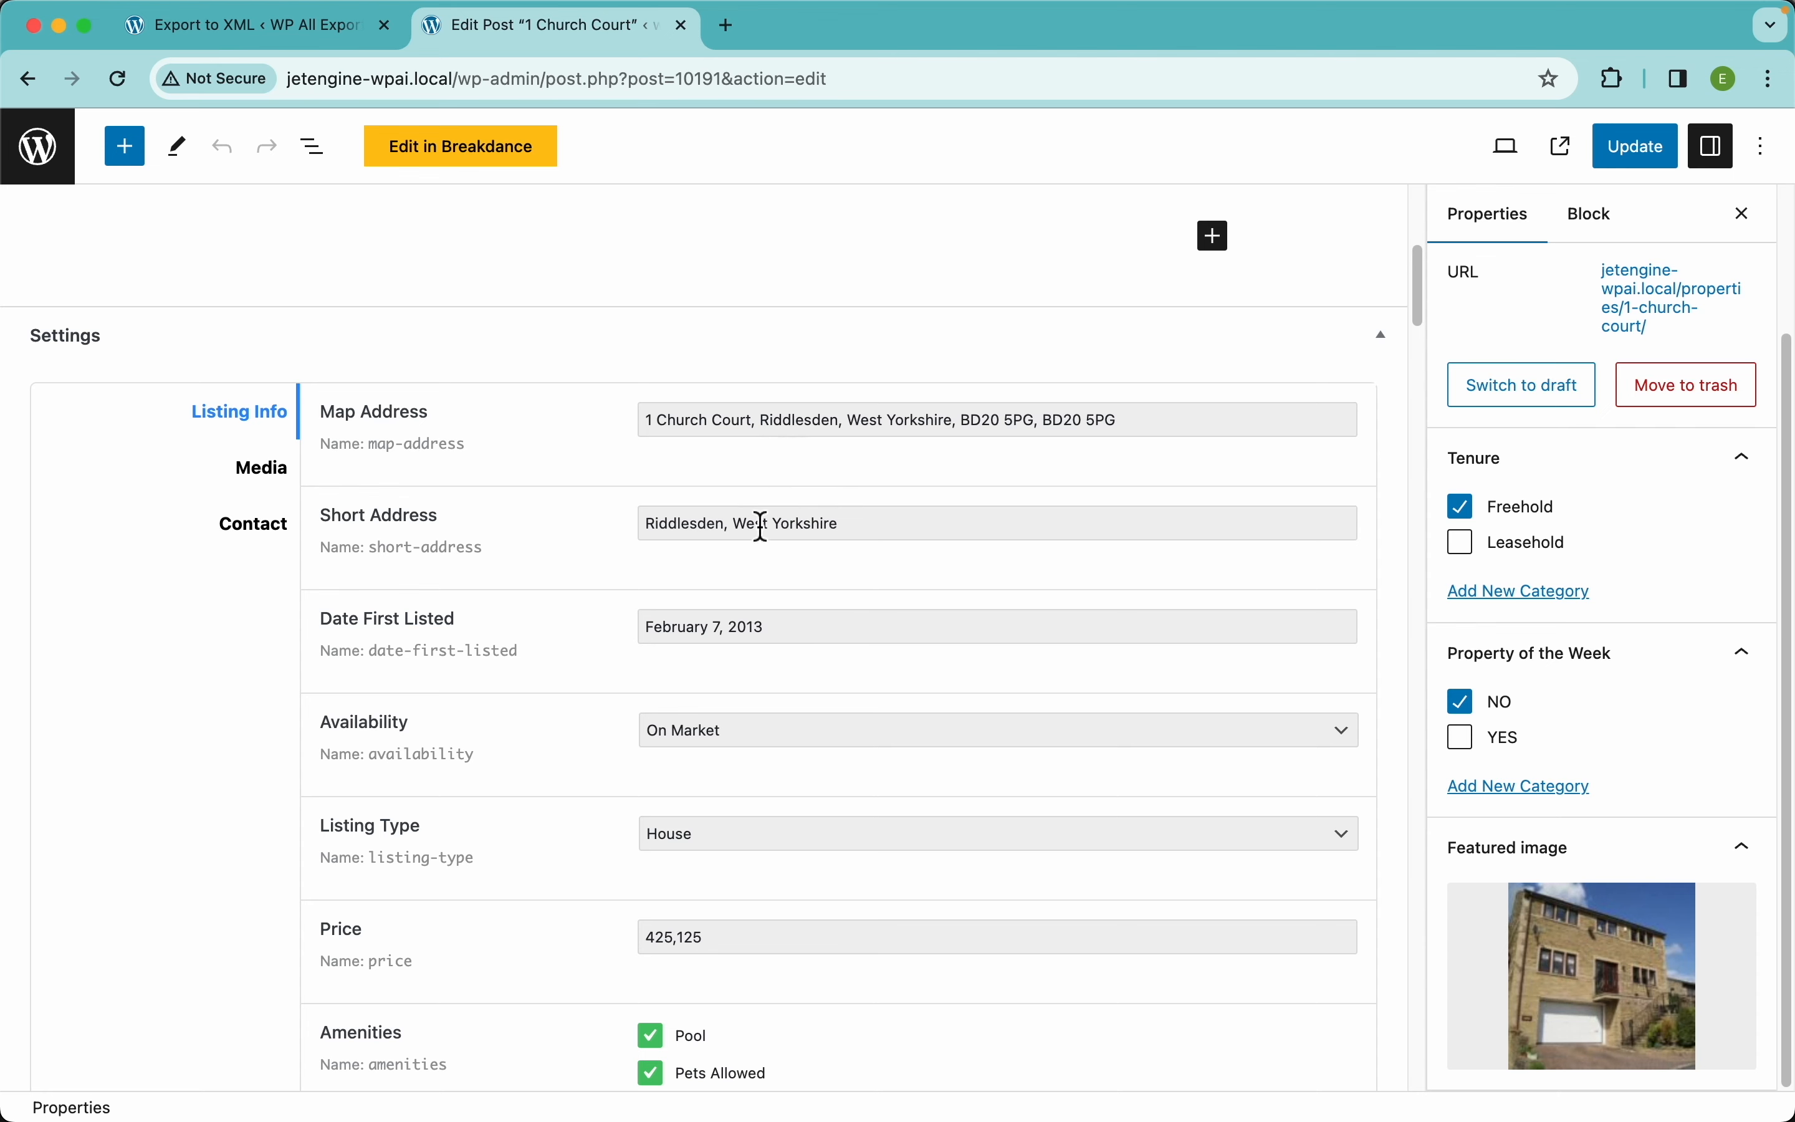
pyautogui.scroll(-2, 531, 638)
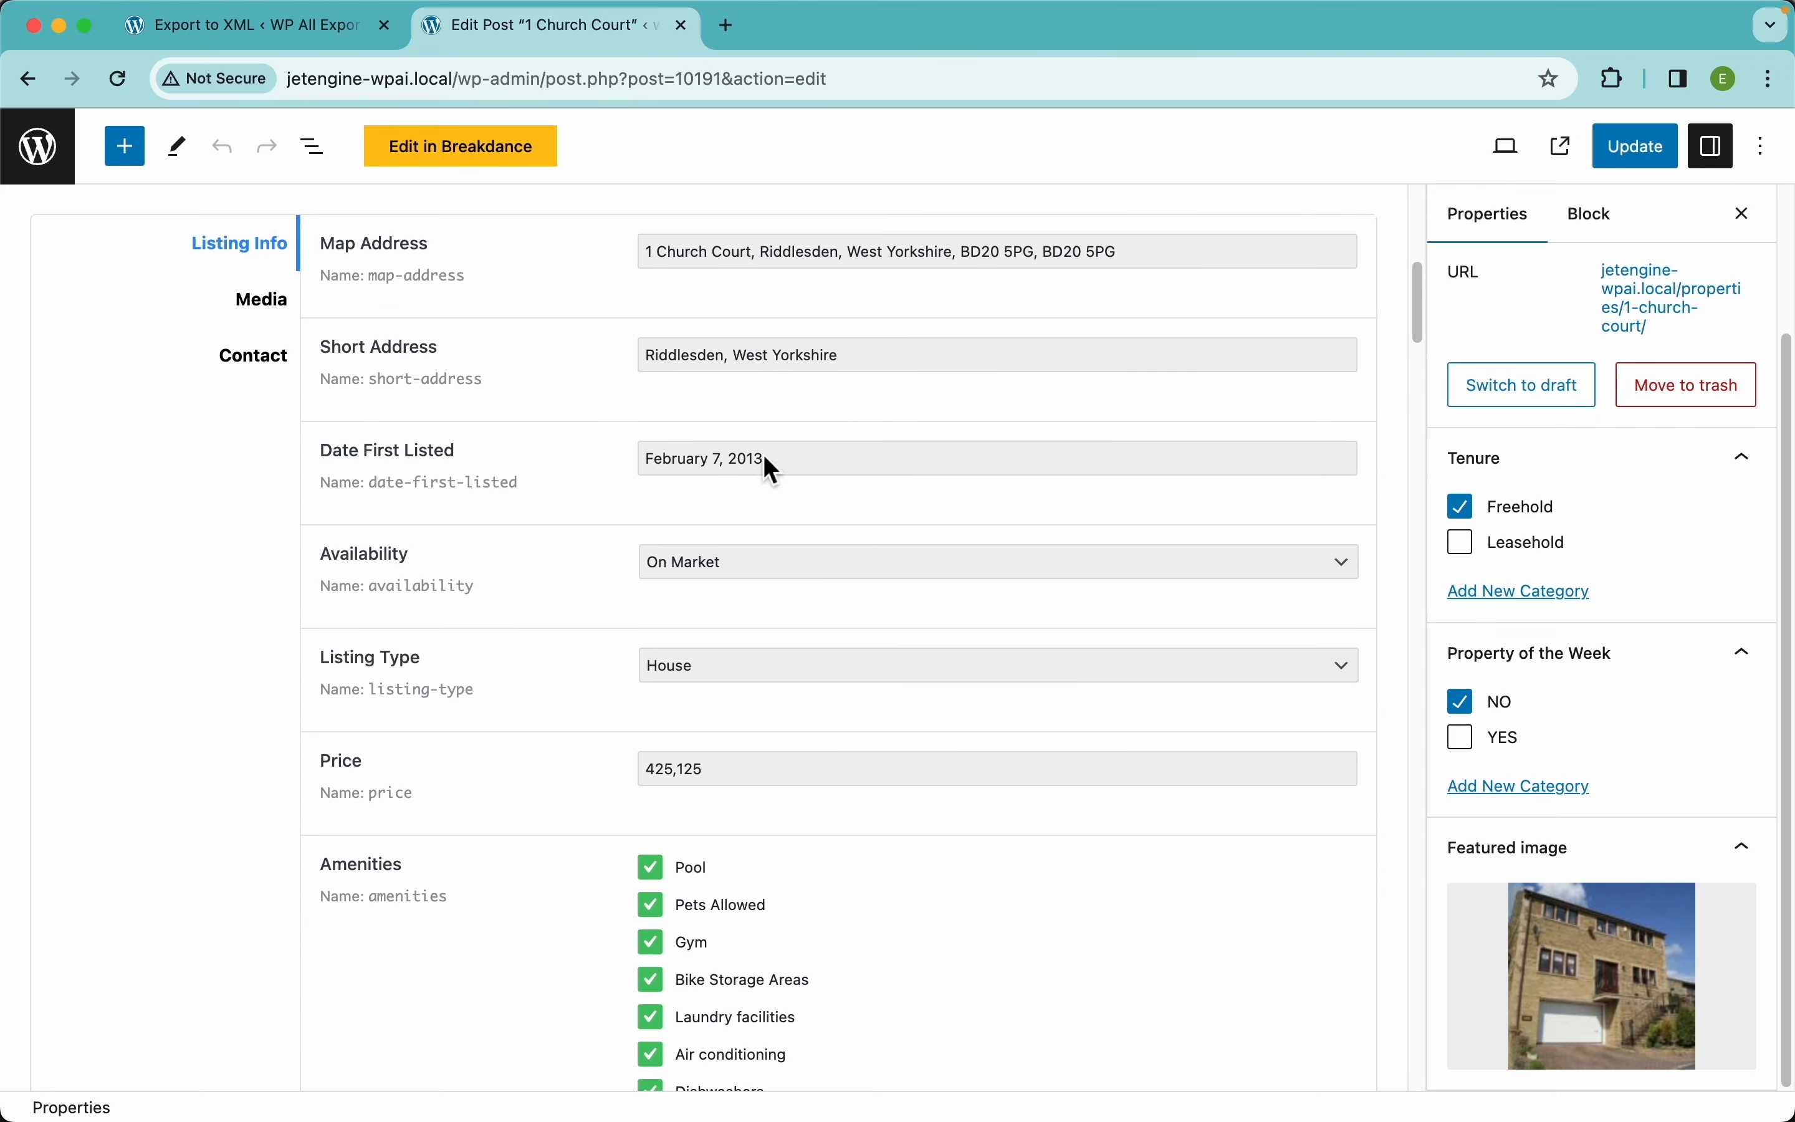
pyautogui.scroll(-2, 557, 649)
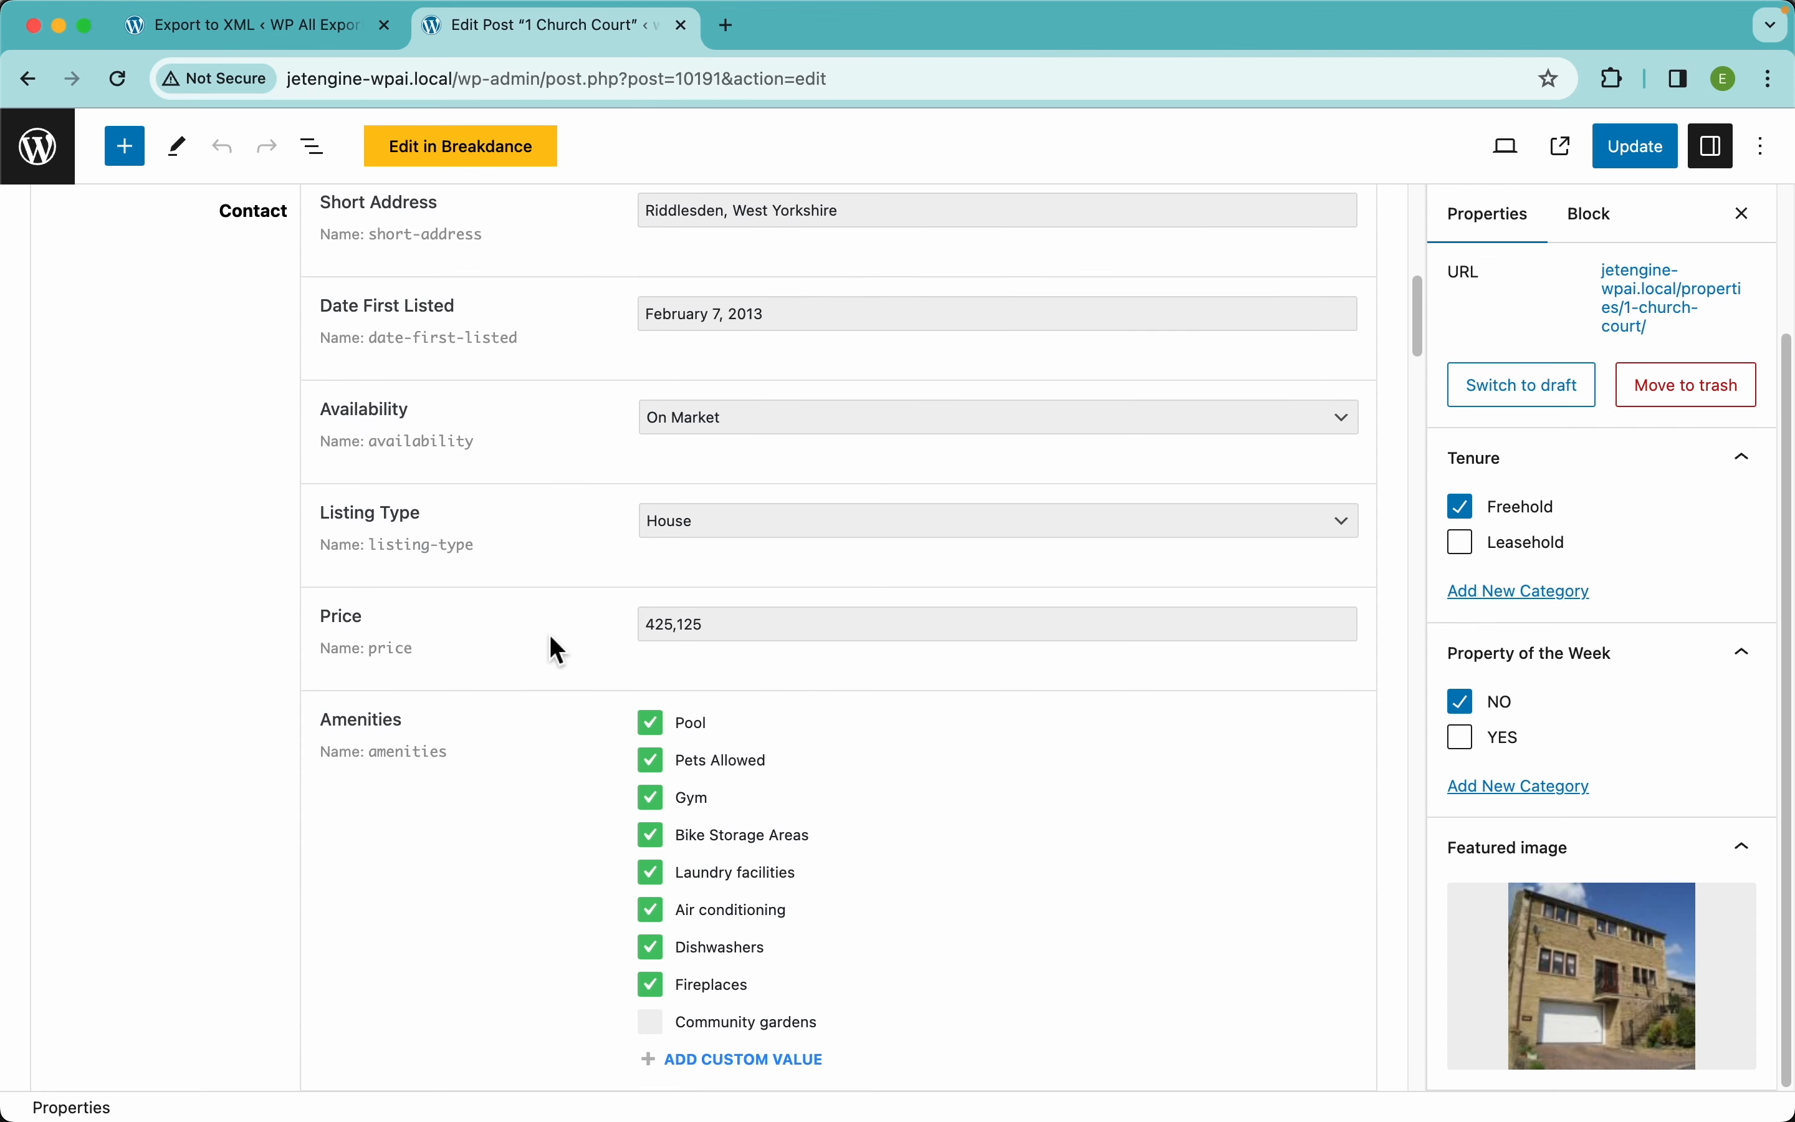
# Check the Availability (On Market) and Date First Listed fields, leaving both unchanged
pyautogui.click(812, 416)
pyautogui.click(828, 317)
pyautogui.doubleClick(828, 317)
pyautogui.click(554, 500)
pyautogui.scroll(-4, 553, 500)
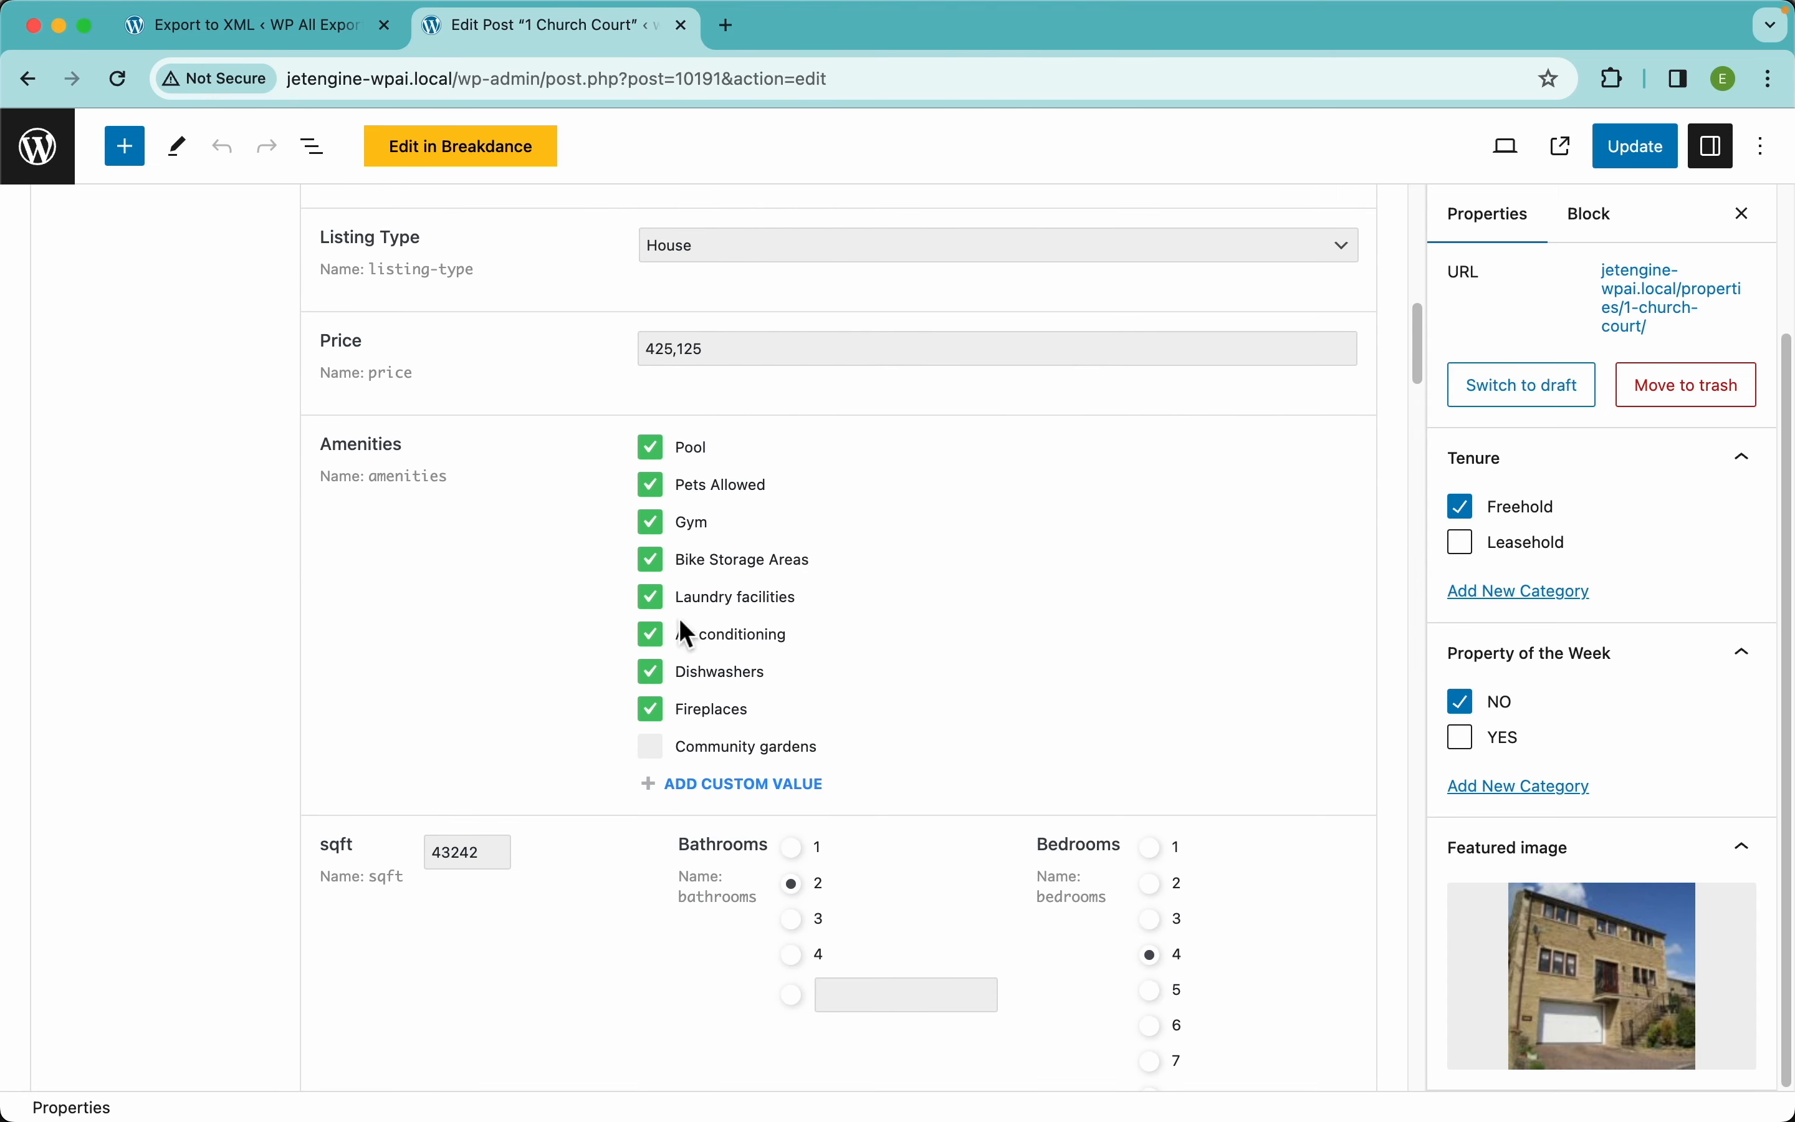
pyautogui.scroll(-5, 723, 612)
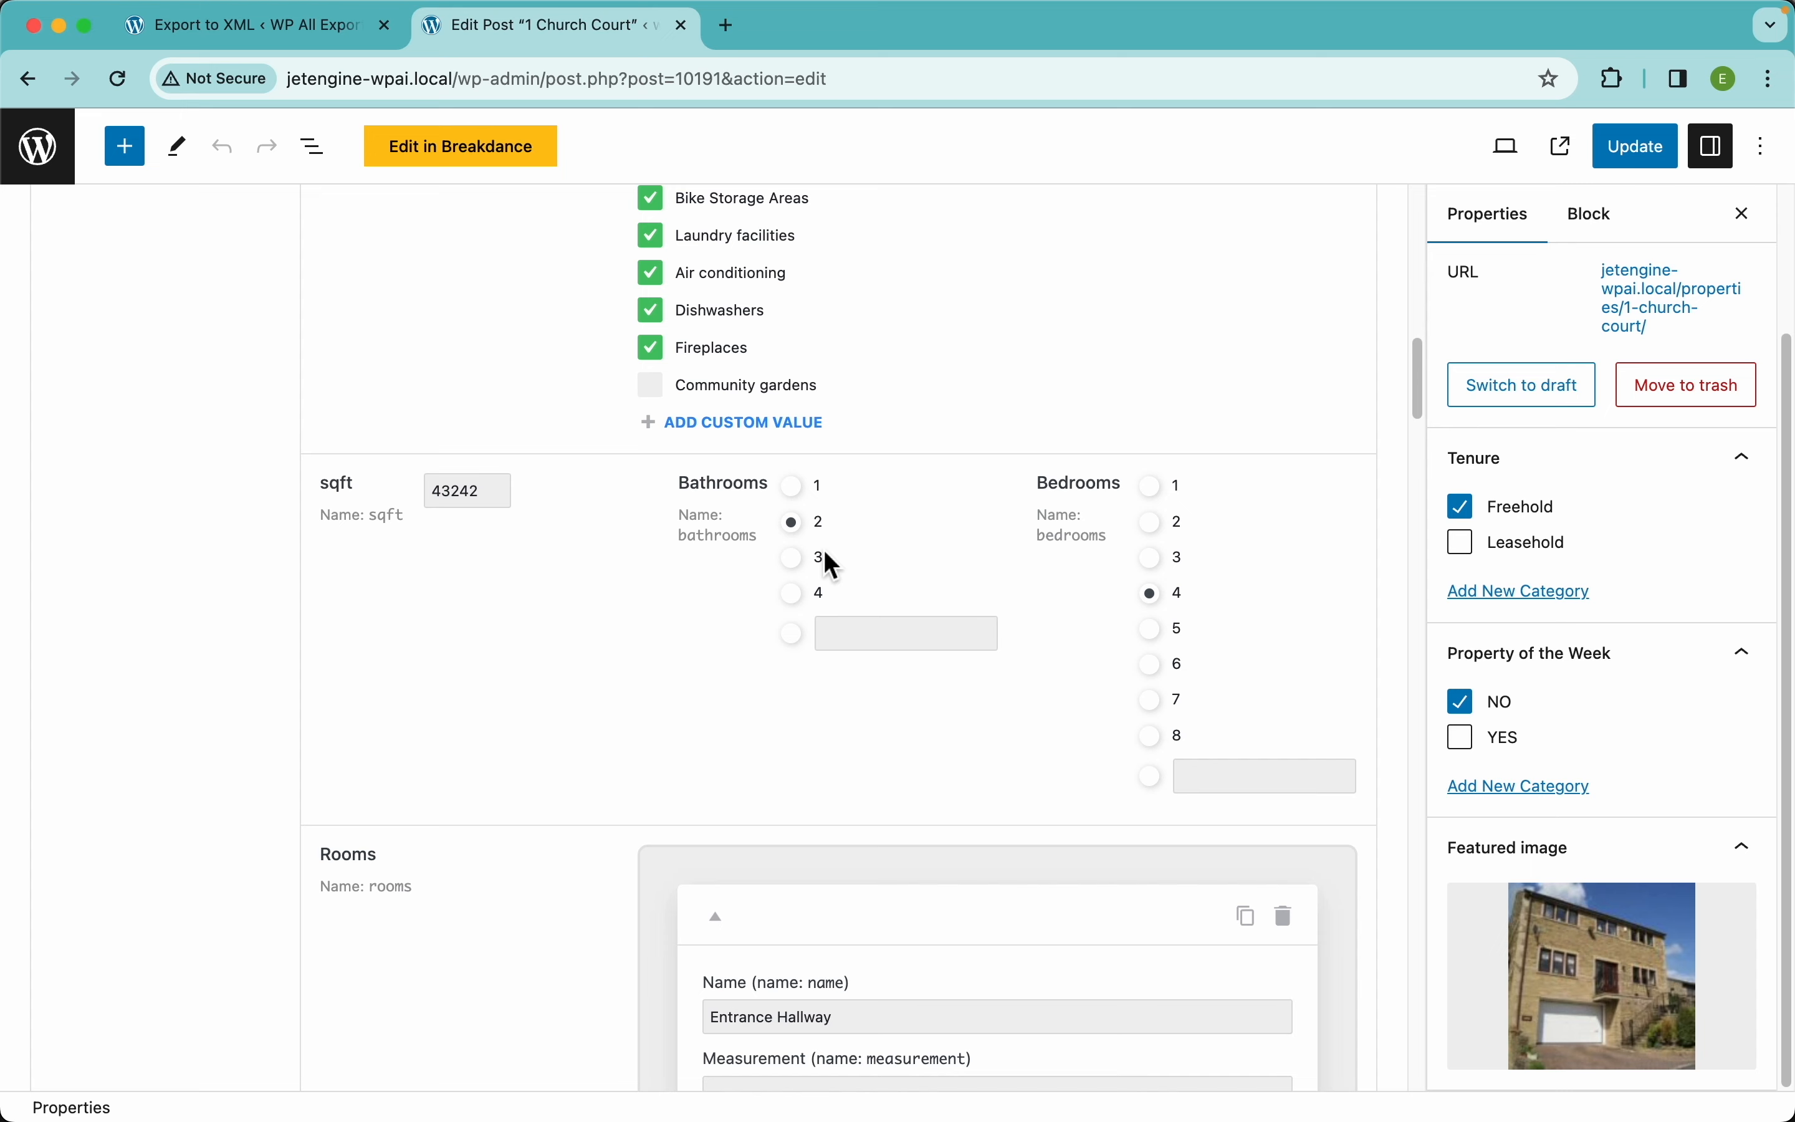
pyautogui.scroll(-5, 577, 695)
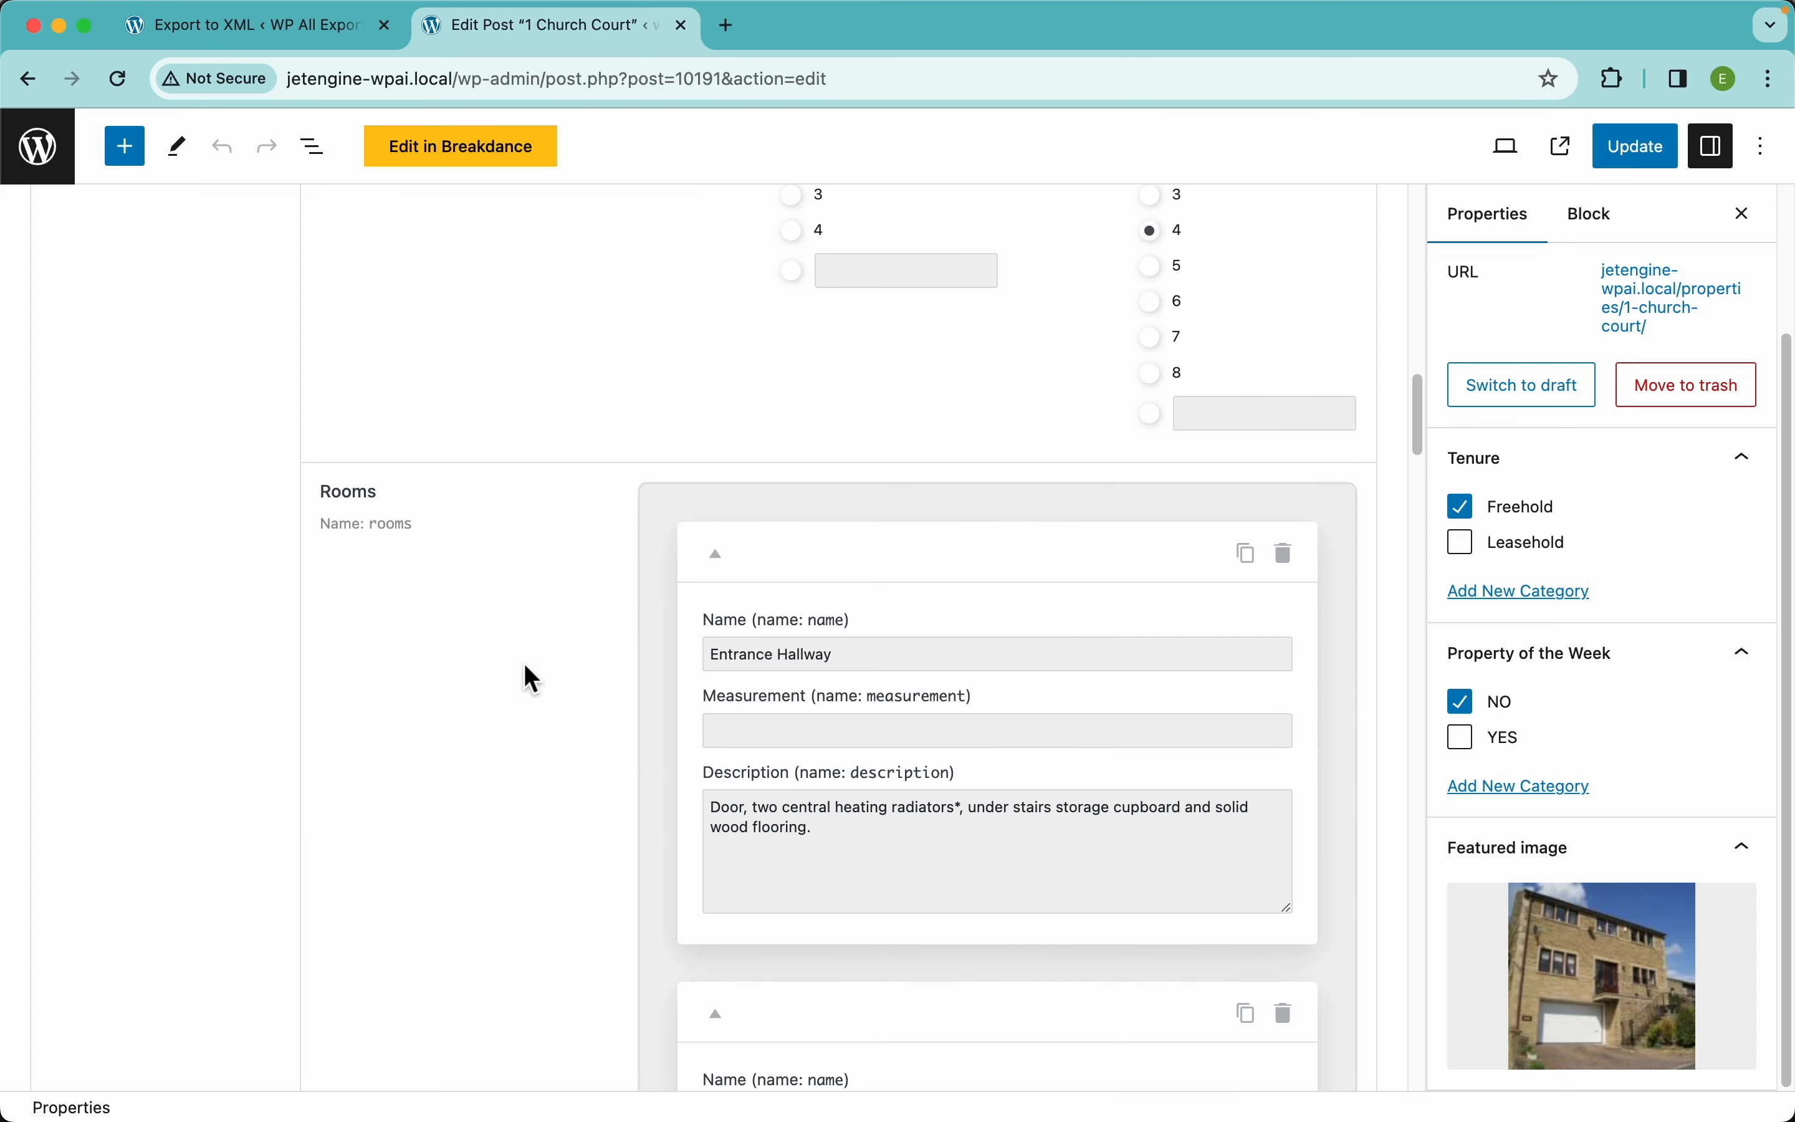
pyautogui.scroll(-3, 817, 790)
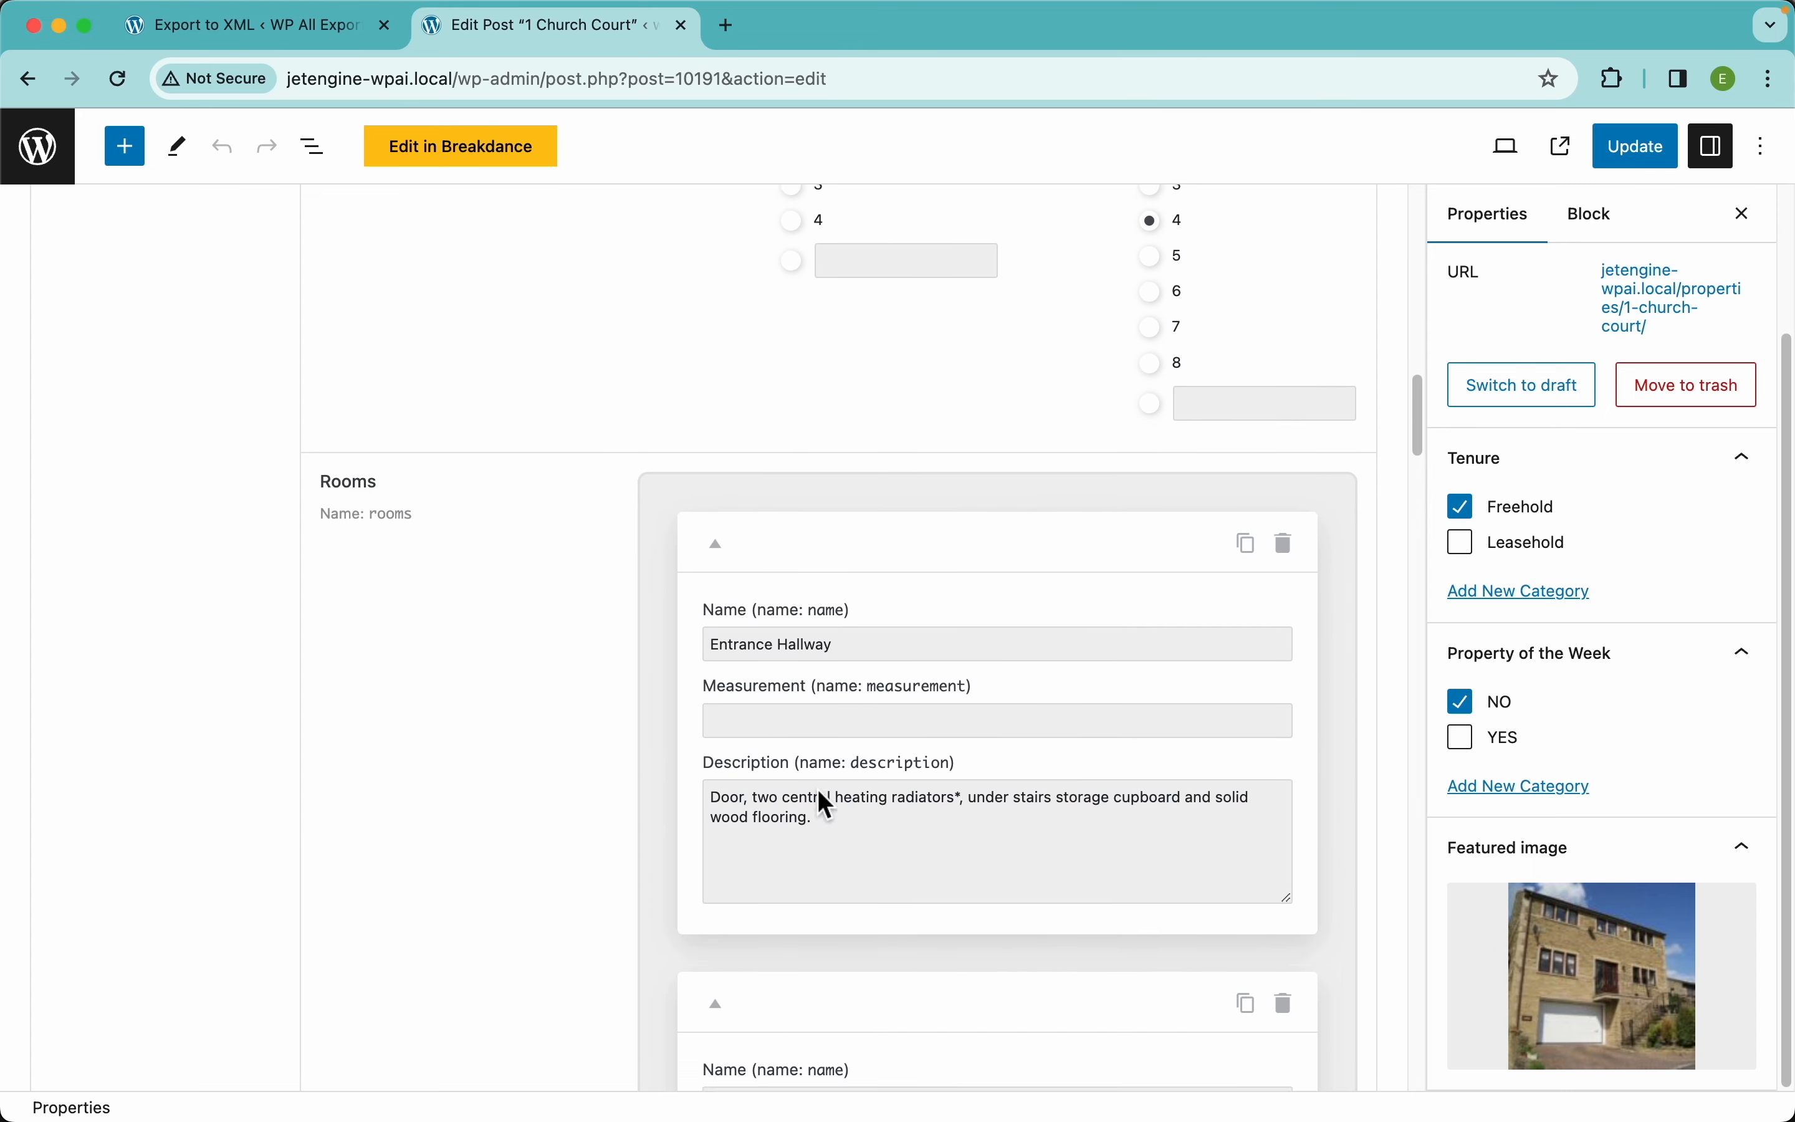
pyautogui.scroll(15, 946, 845)
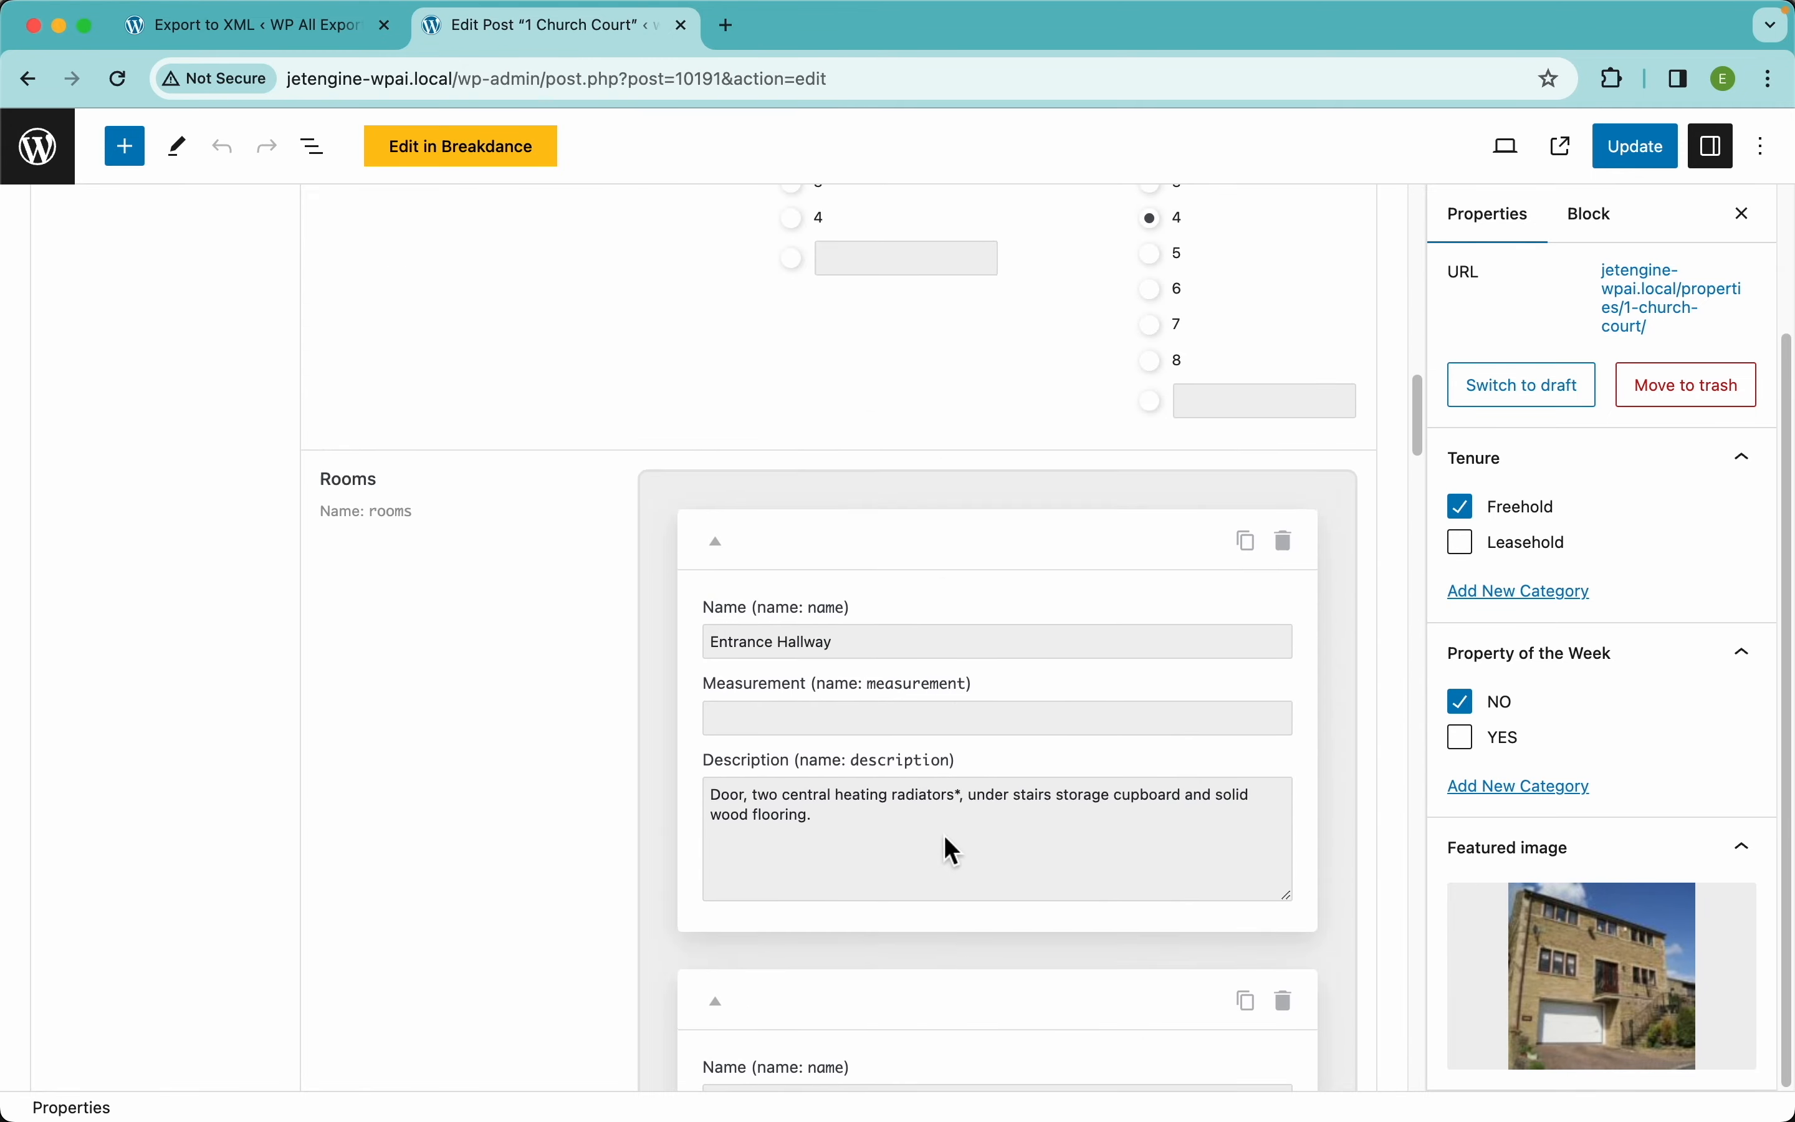
# View the property's gallery and floorplan, then its contact details
pyautogui.click(271, 690)
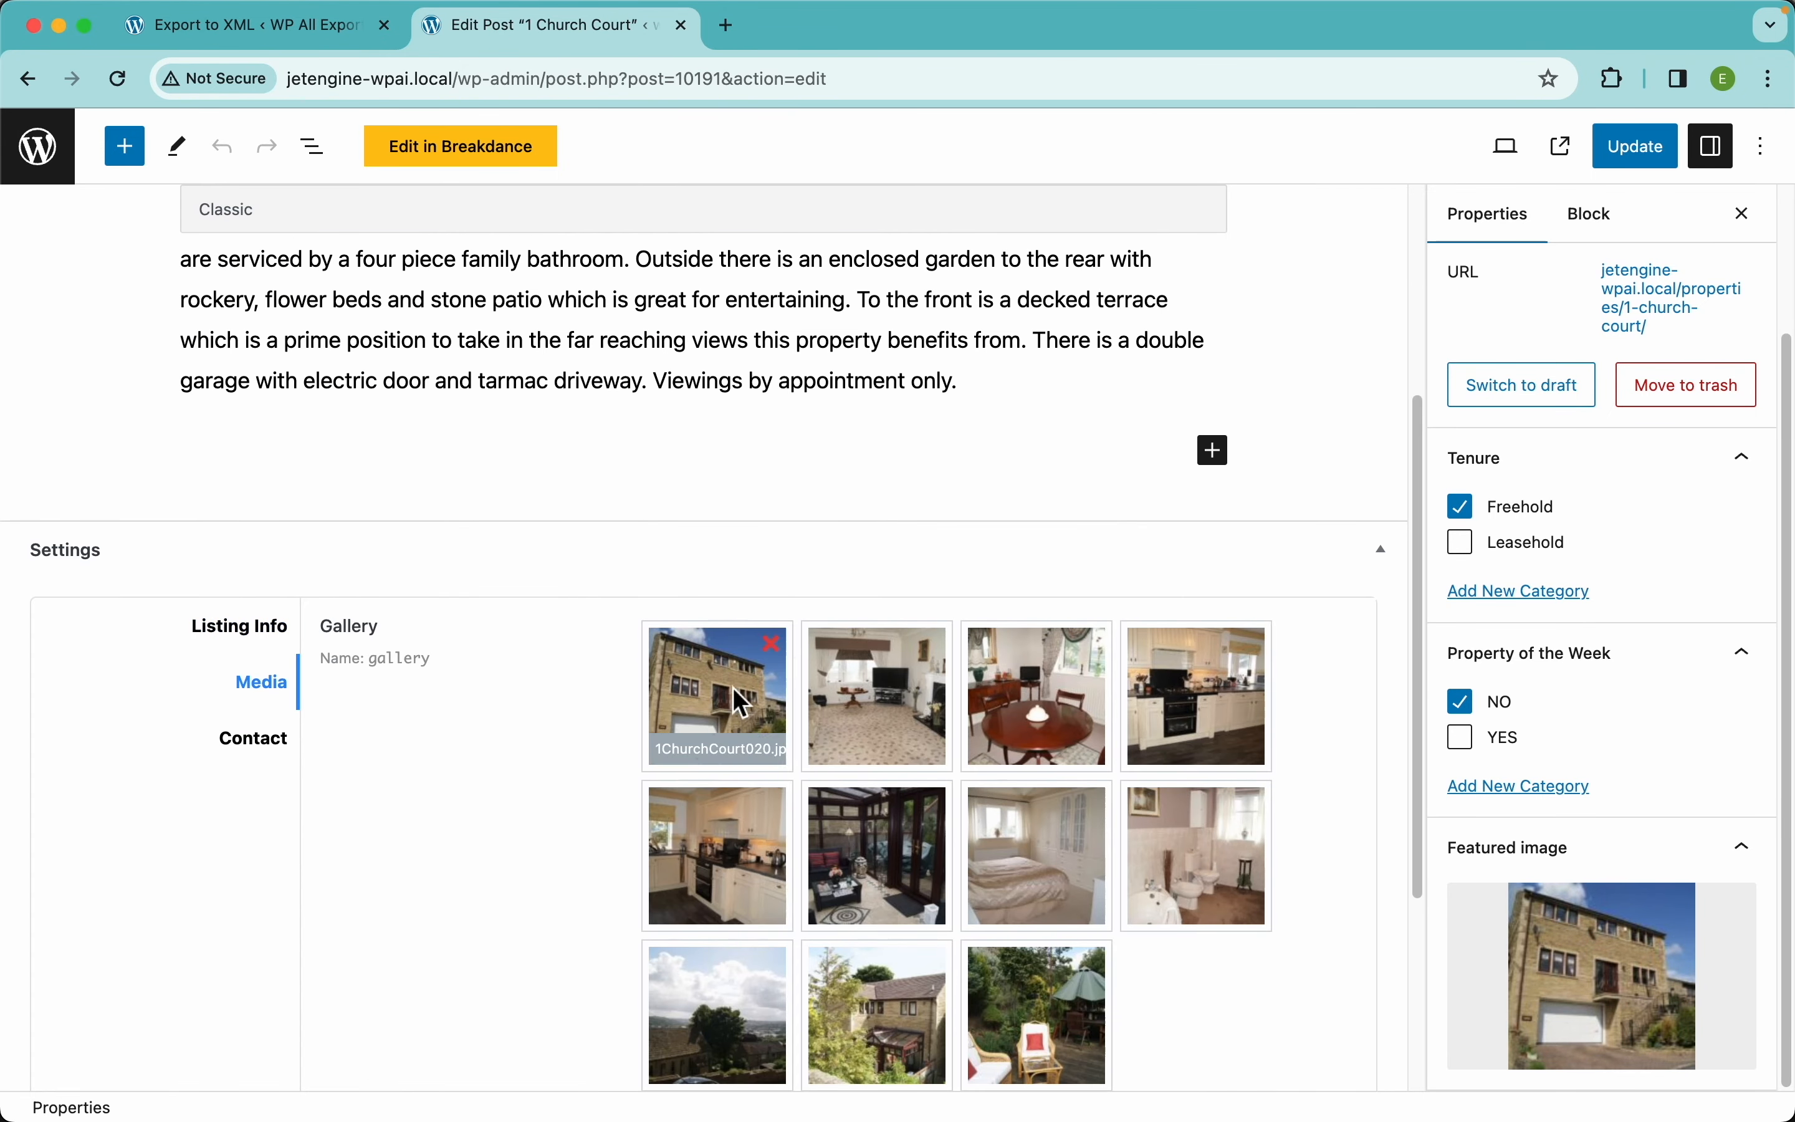
pyautogui.scroll(-5, 597, 887)
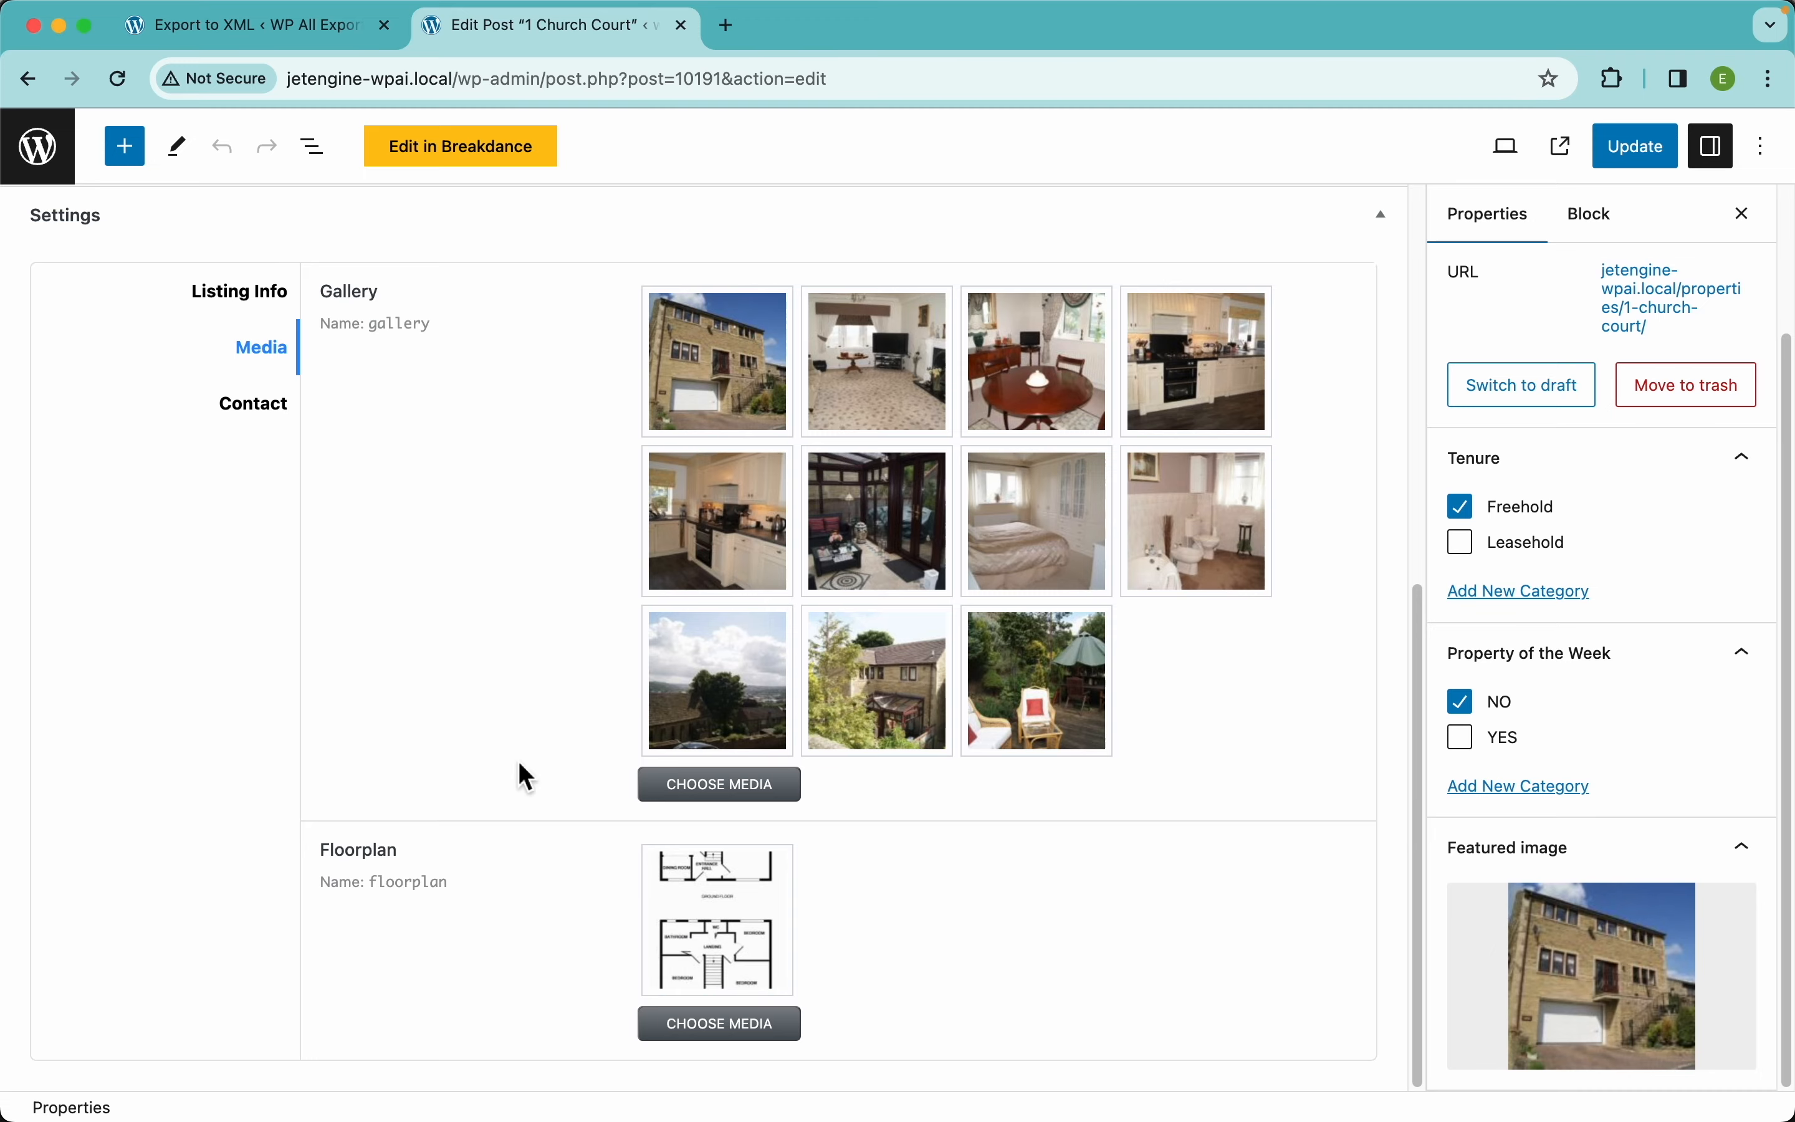
pyautogui.scroll(1, 445, 689)
pyautogui.click(252, 486)
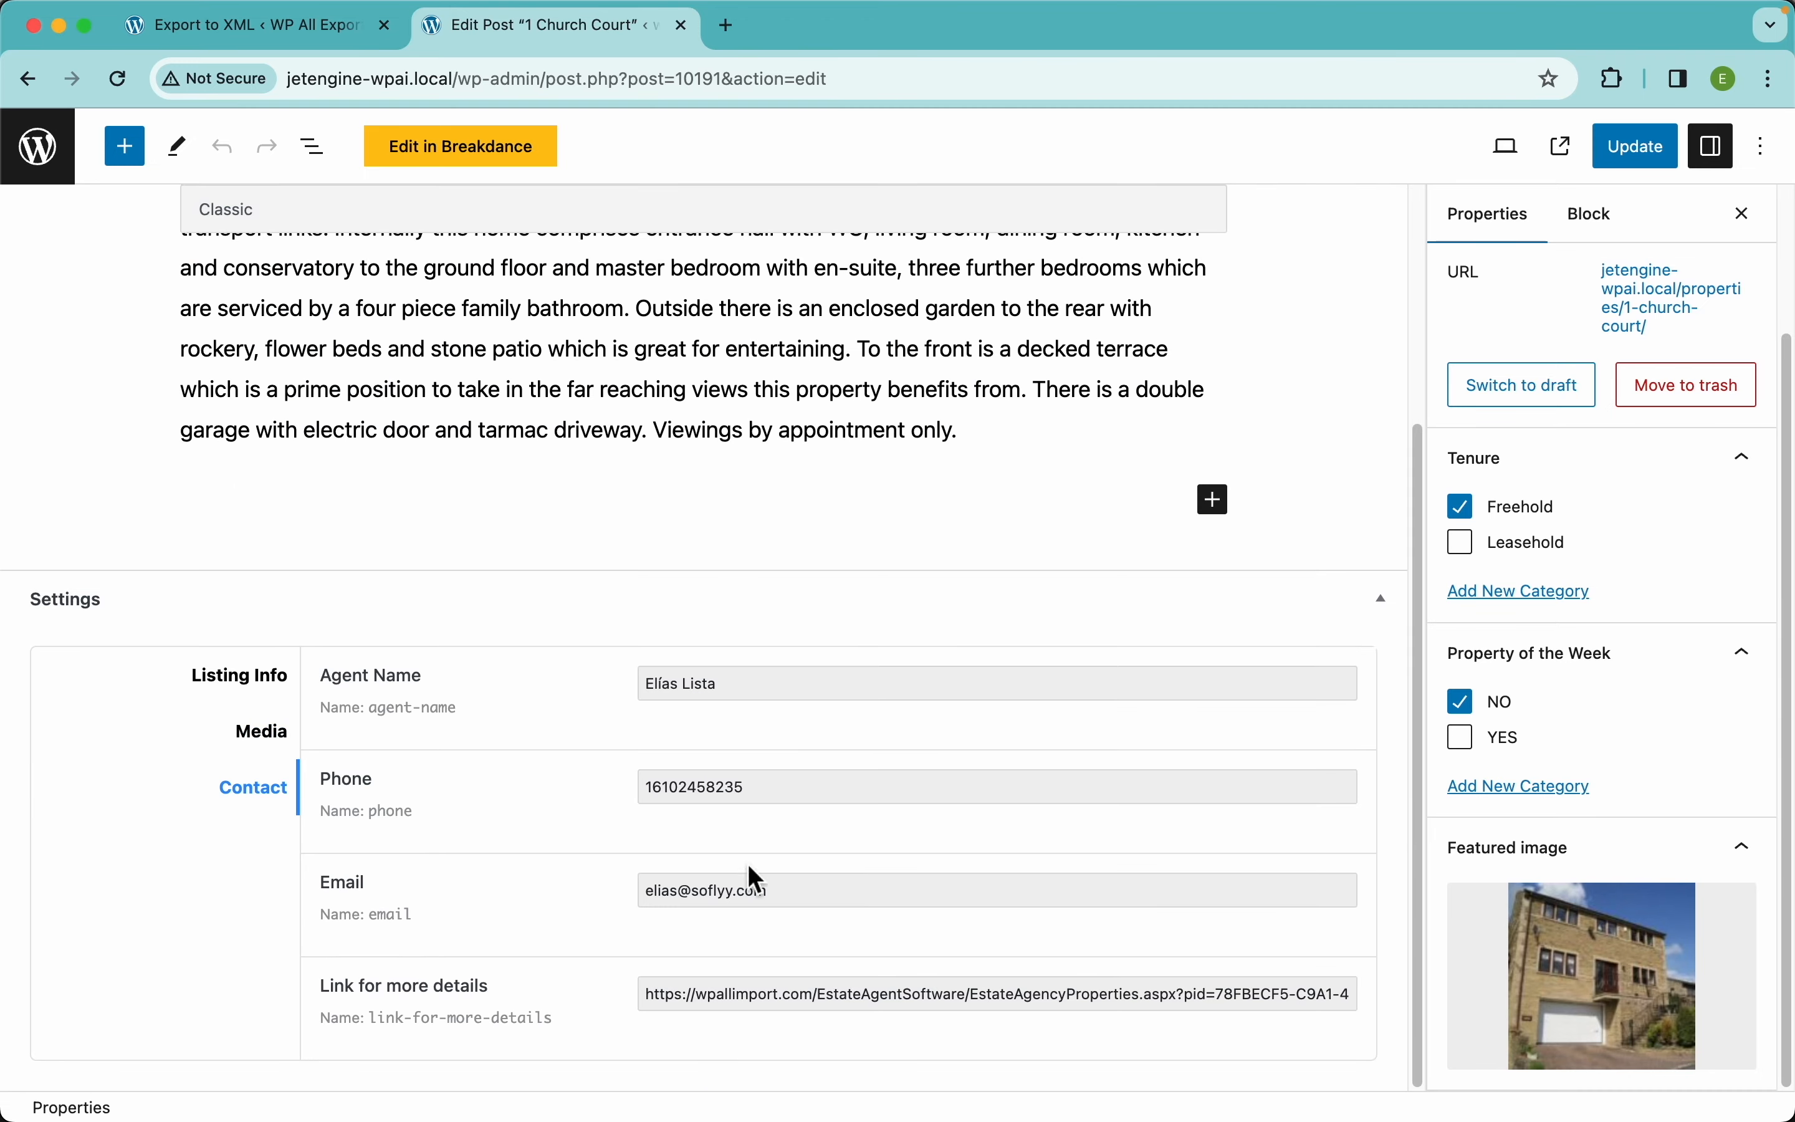
# Return to the export setup, close the preview, and expand the JetEngine fields list
pyautogui.click(287, 30)
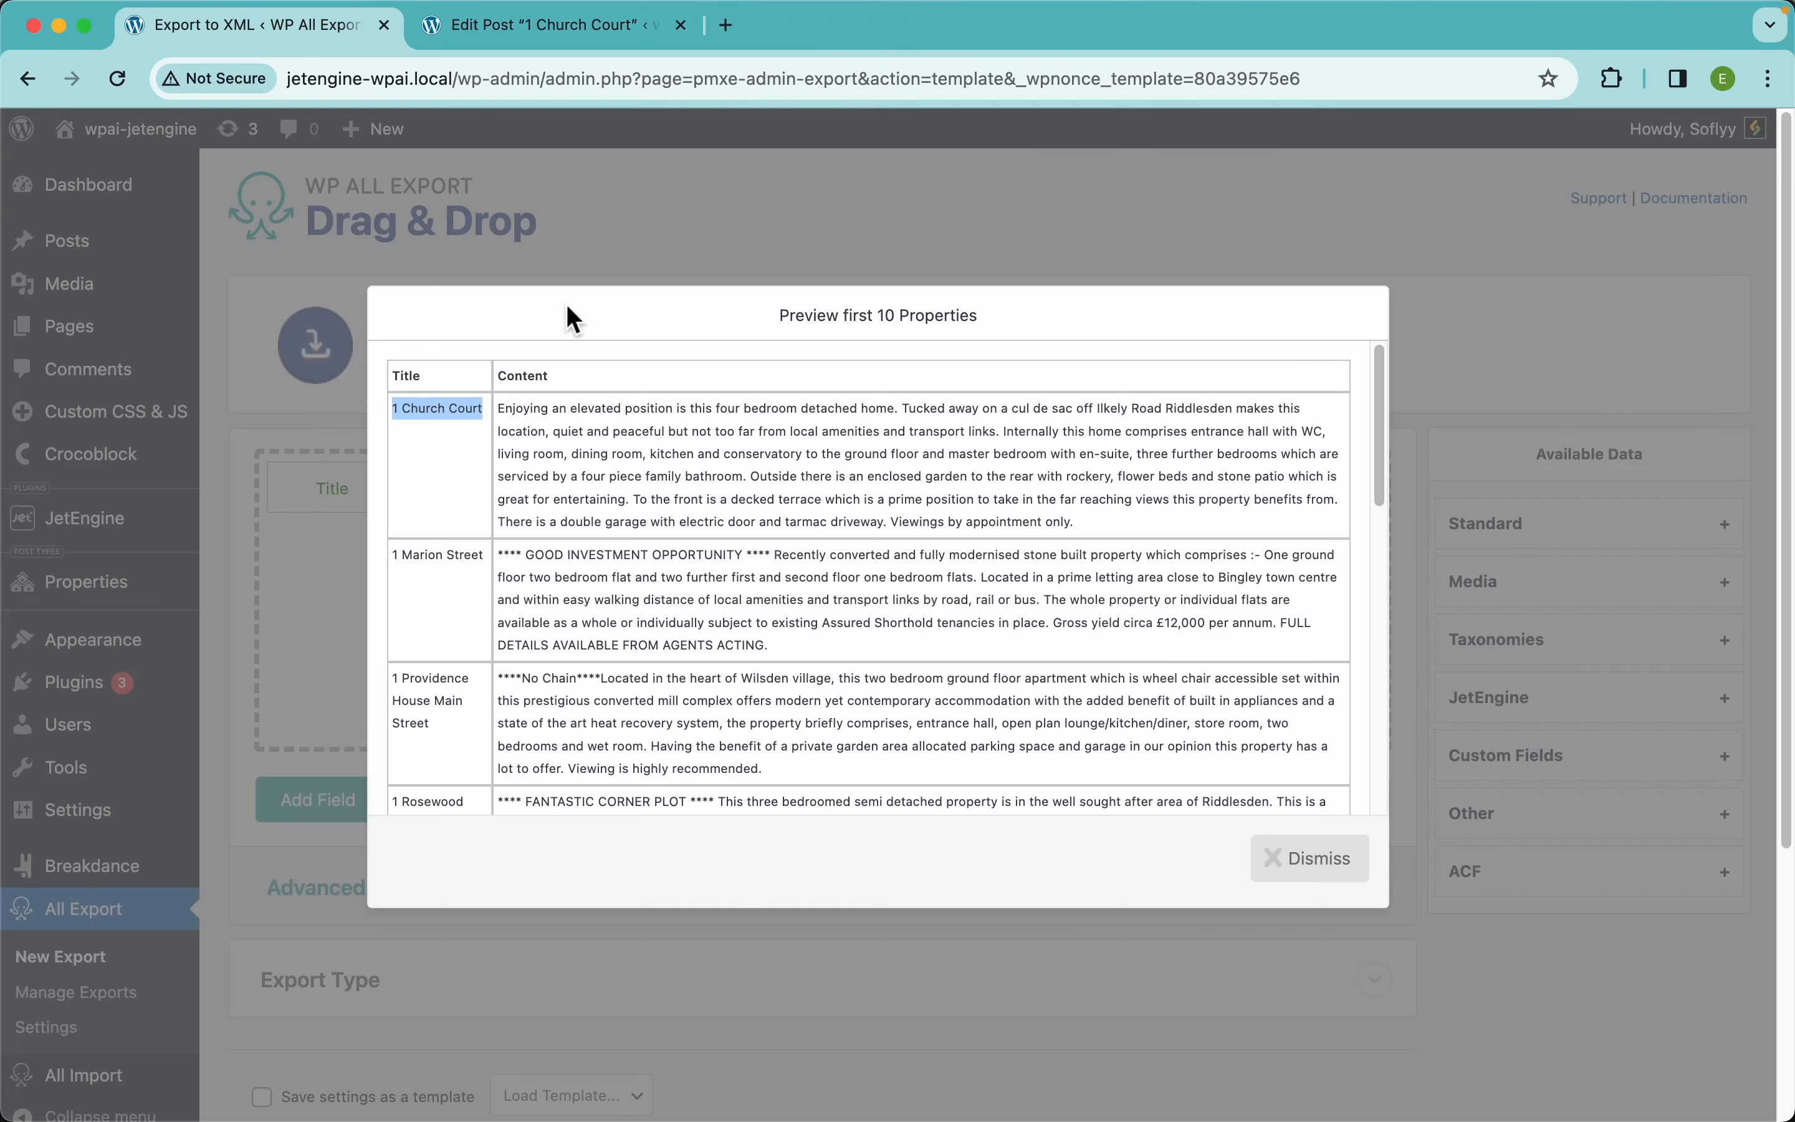
pyautogui.click(1310, 860)
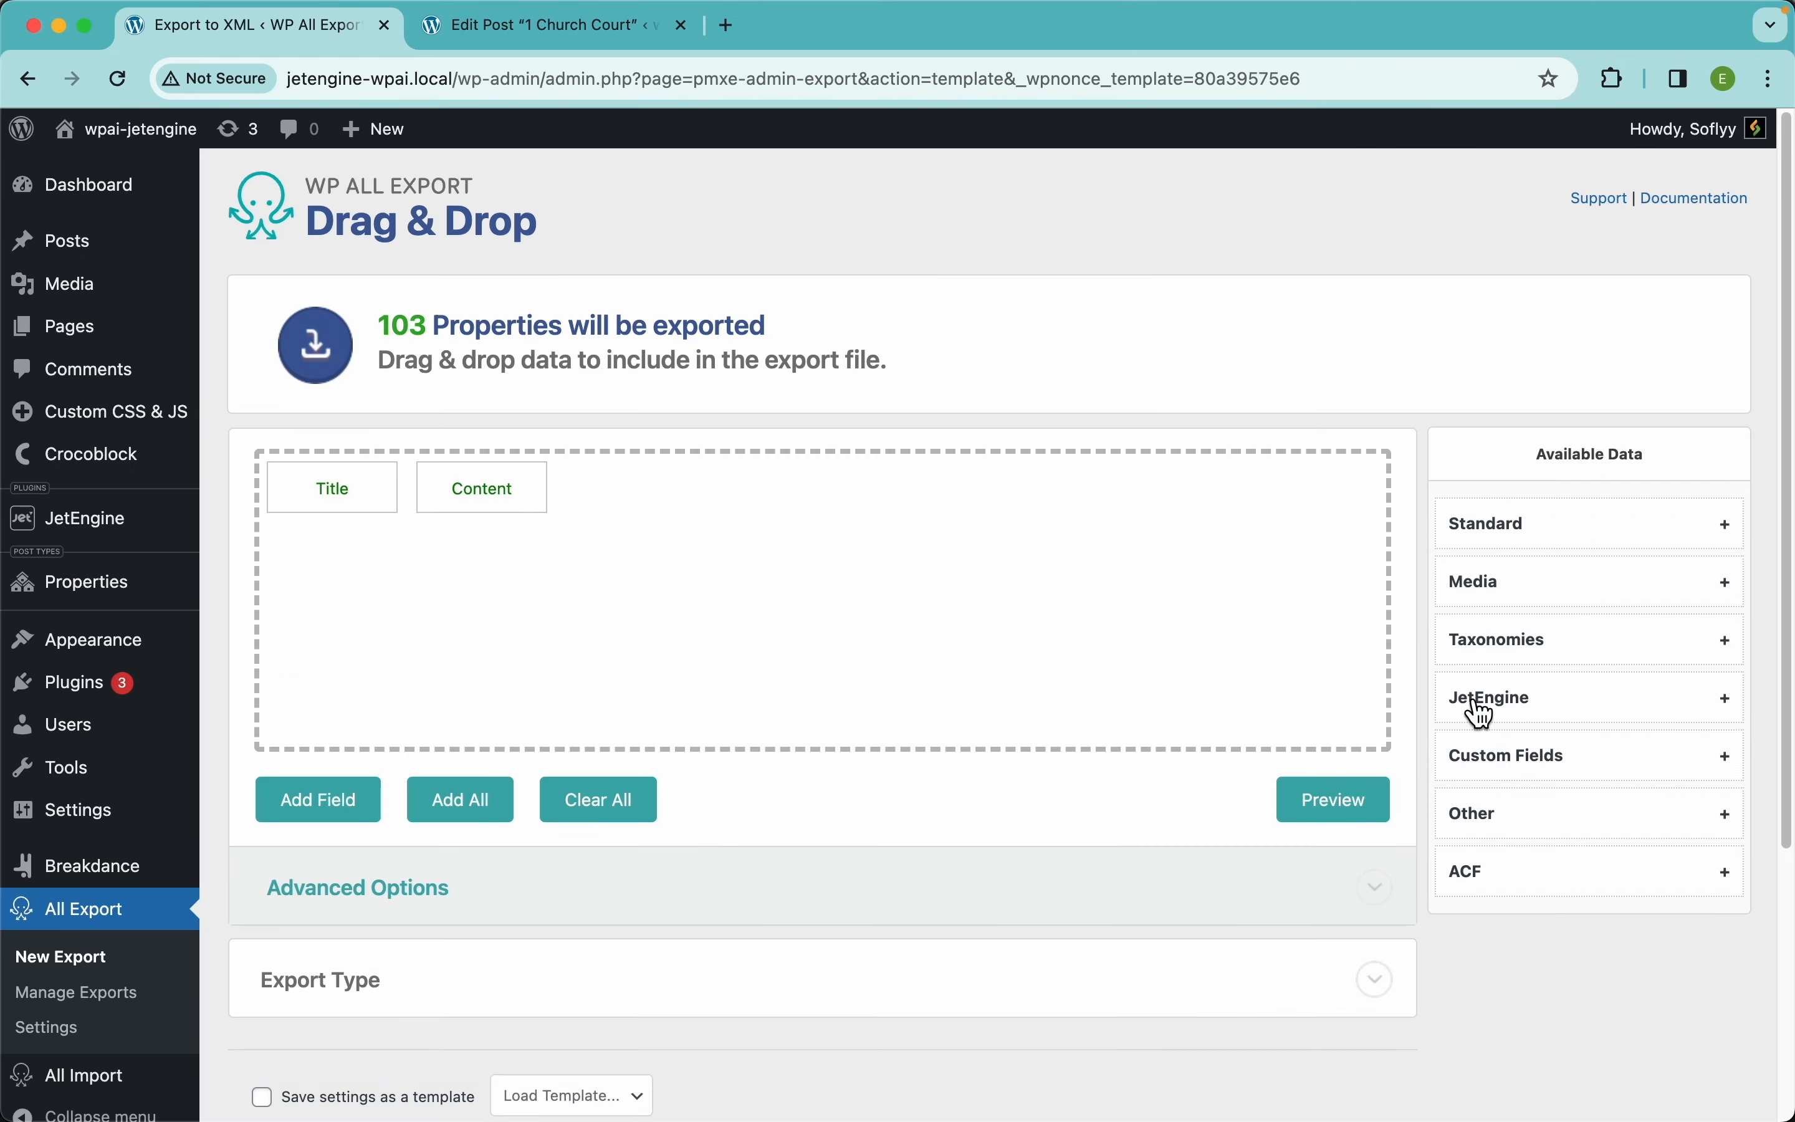
pyautogui.click(1547, 714)
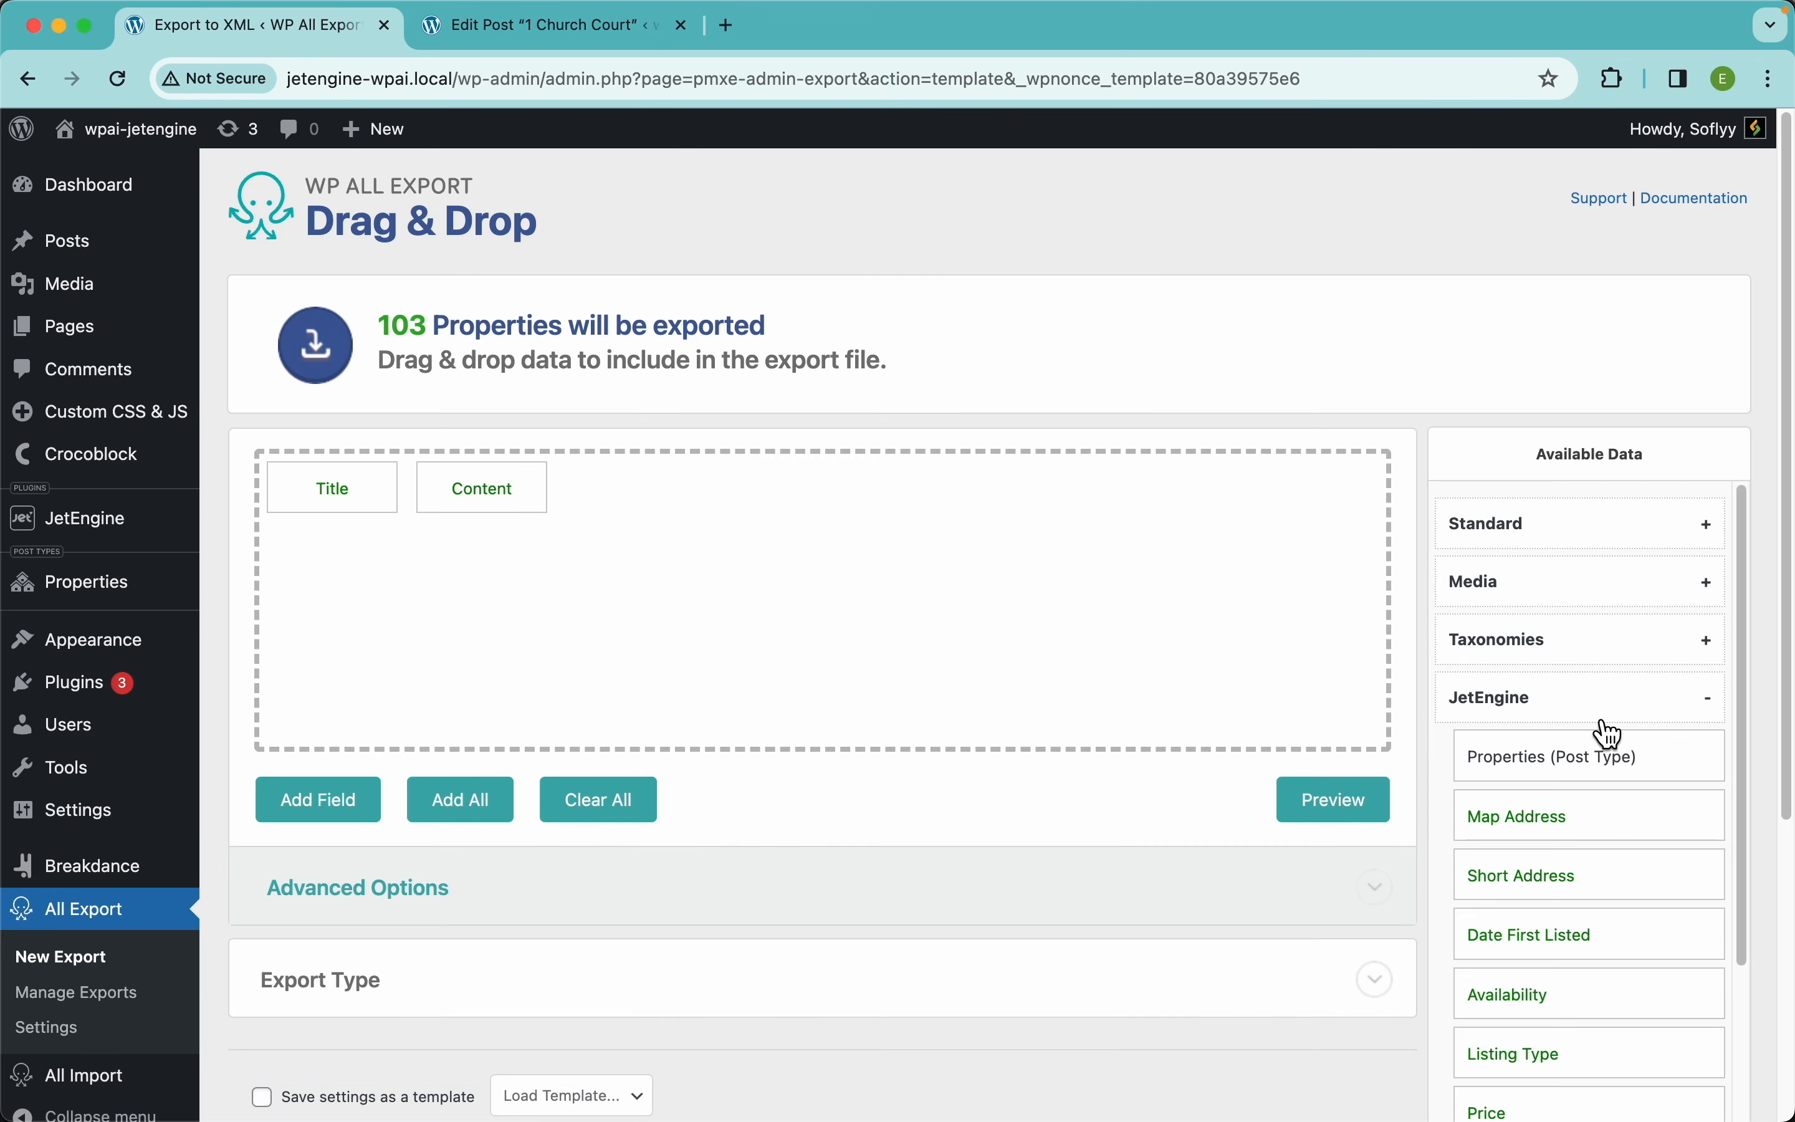
pyautogui.scroll(-5, 1603, 733)
pyautogui.scroll(2, 1602, 733)
pyautogui.scroll(5, 1550, 641)
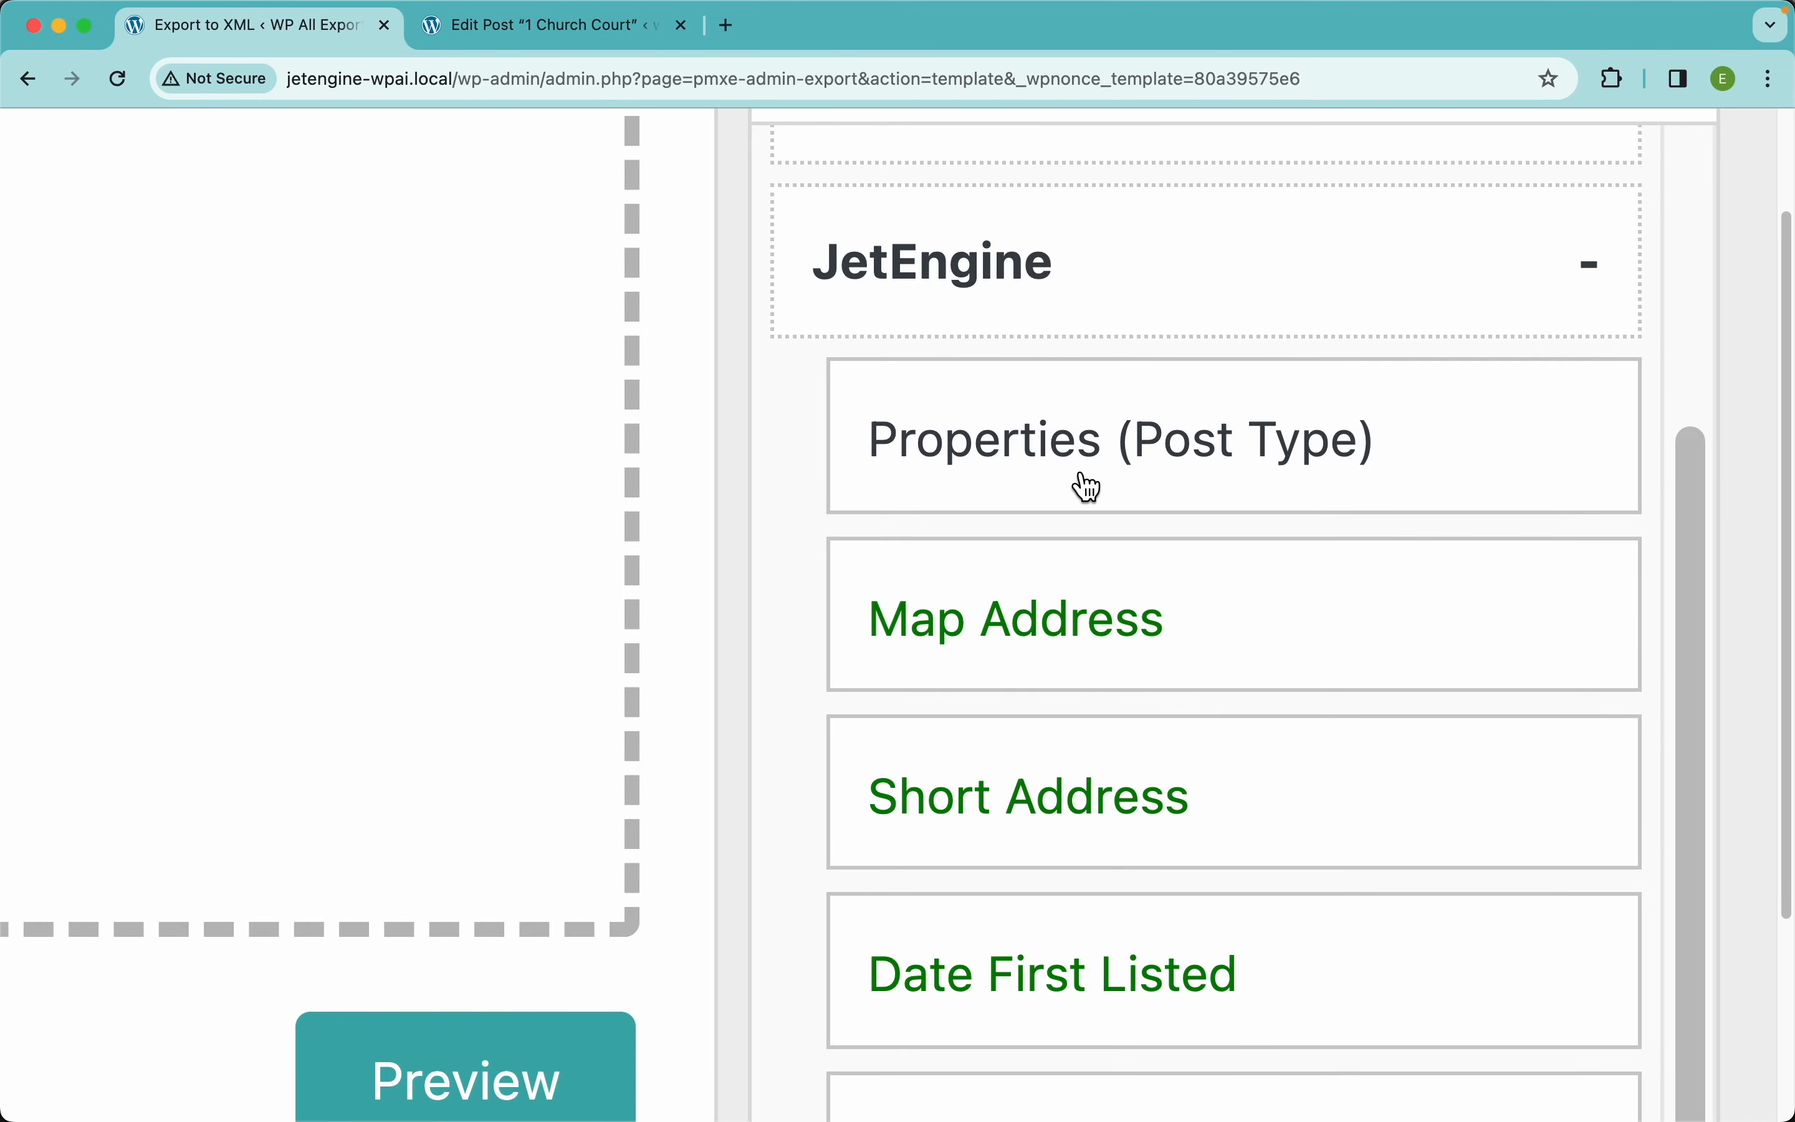
pyautogui.scroll(-5, 1090, 721)
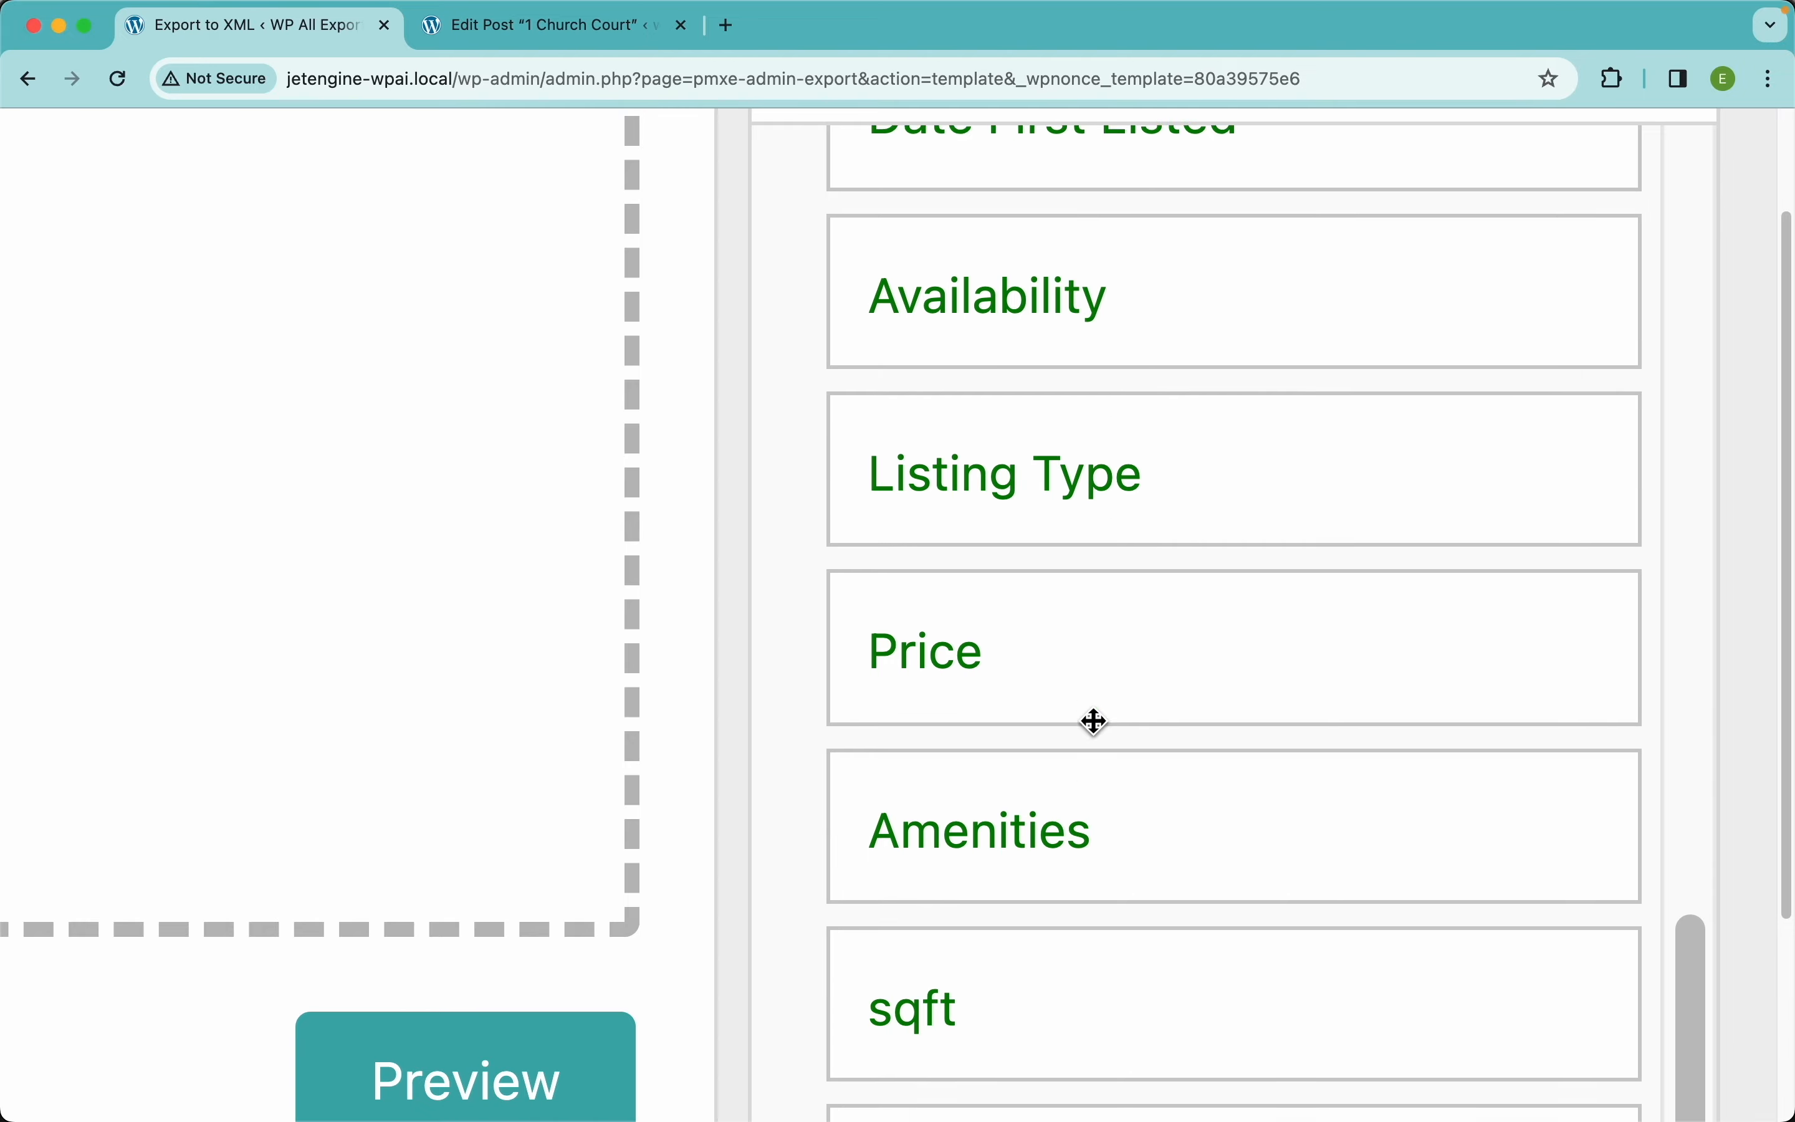
pyautogui.scroll(10, 1095, 721)
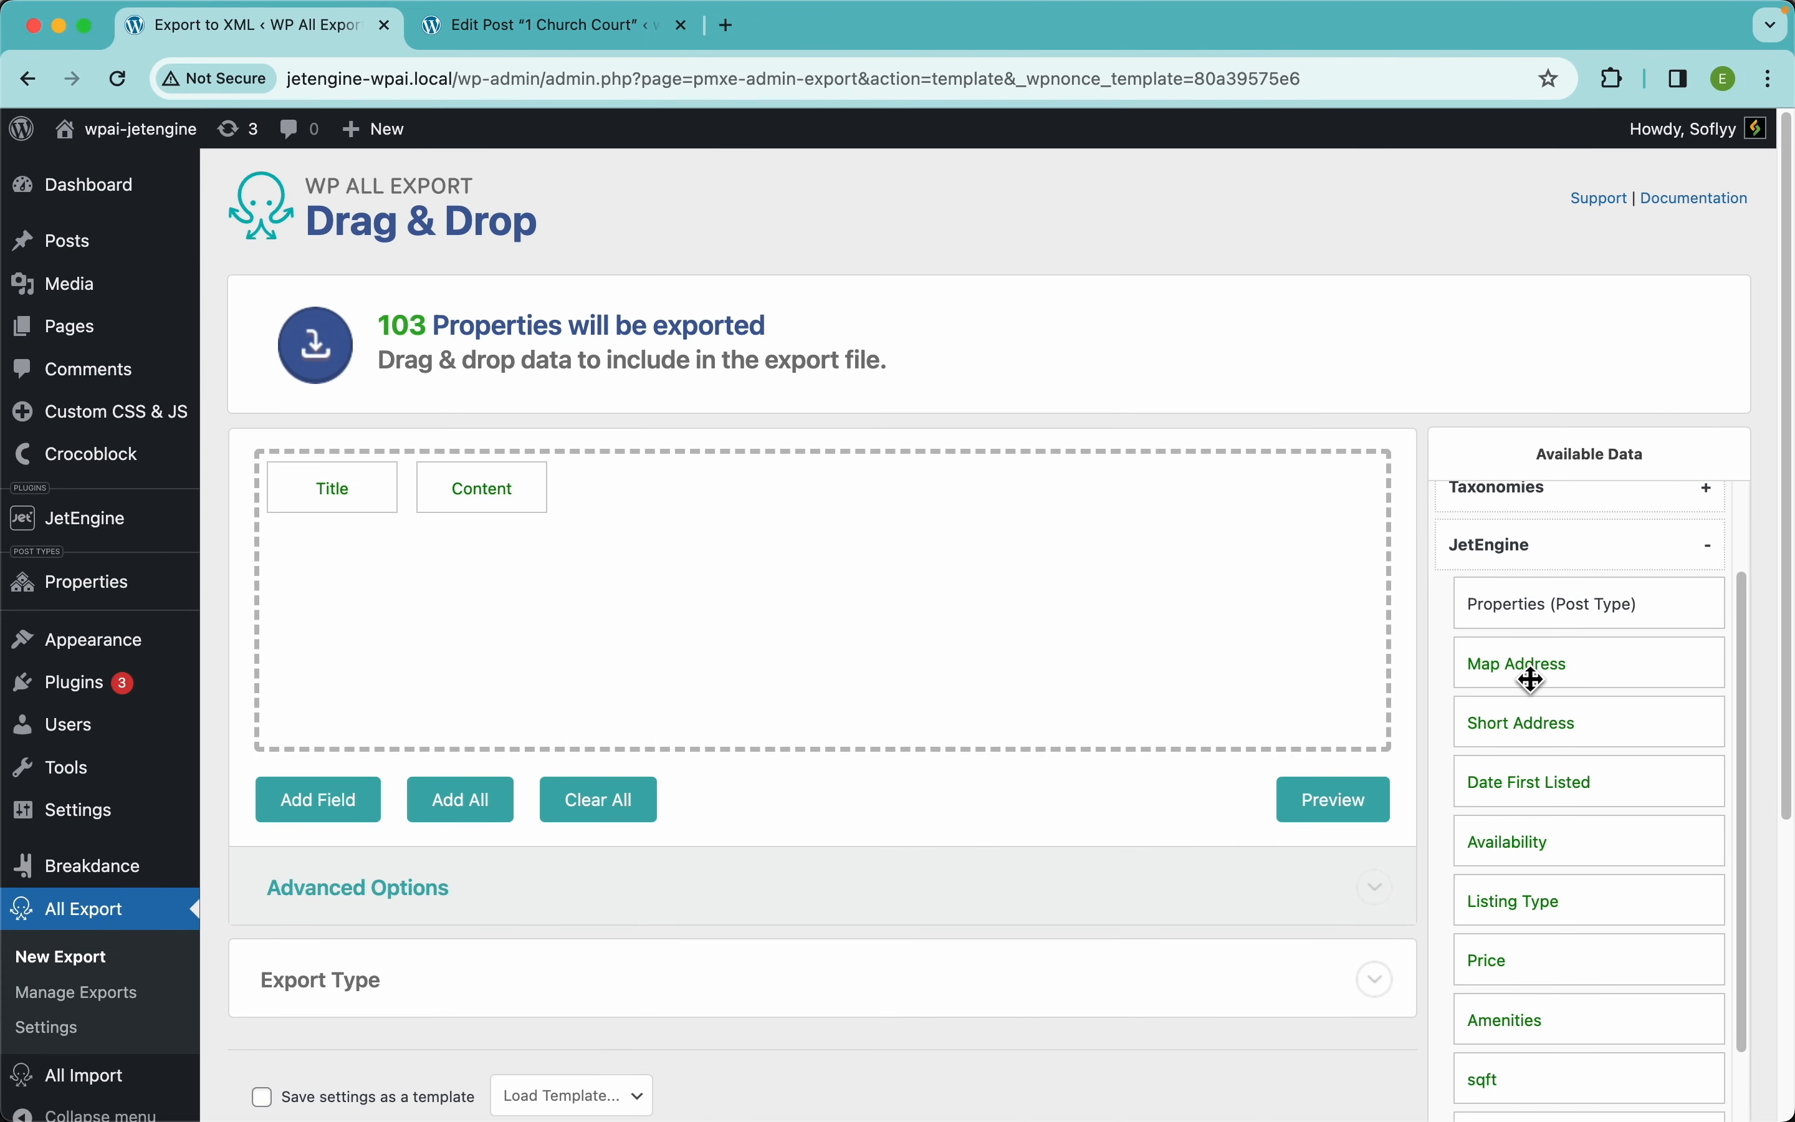
# Add Map Address and Short Address, preview them, then remove both from the fields
pyautogui.moveTo(1530, 680); pyautogui.dragTo(1070, 589)
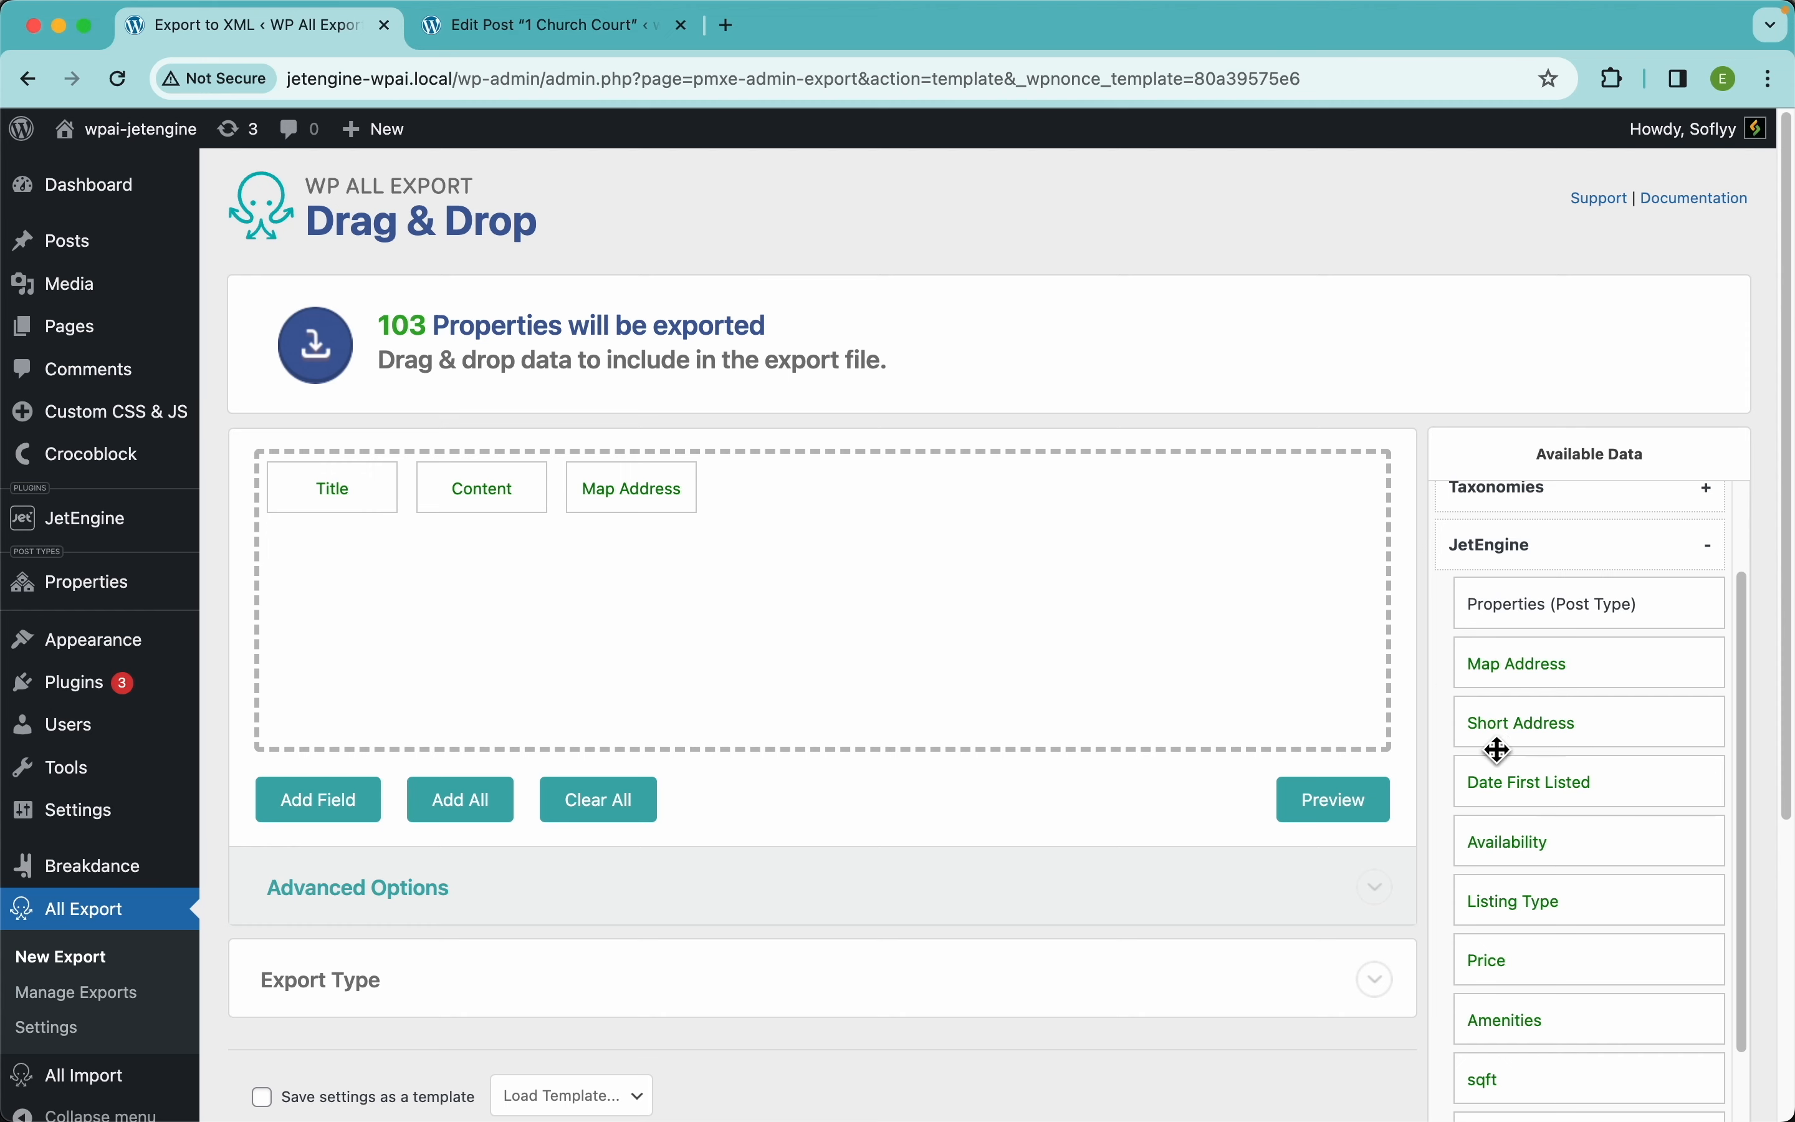
pyautogui.moveTo(1507, 729); pyautogui.dragTo(1061, 593)
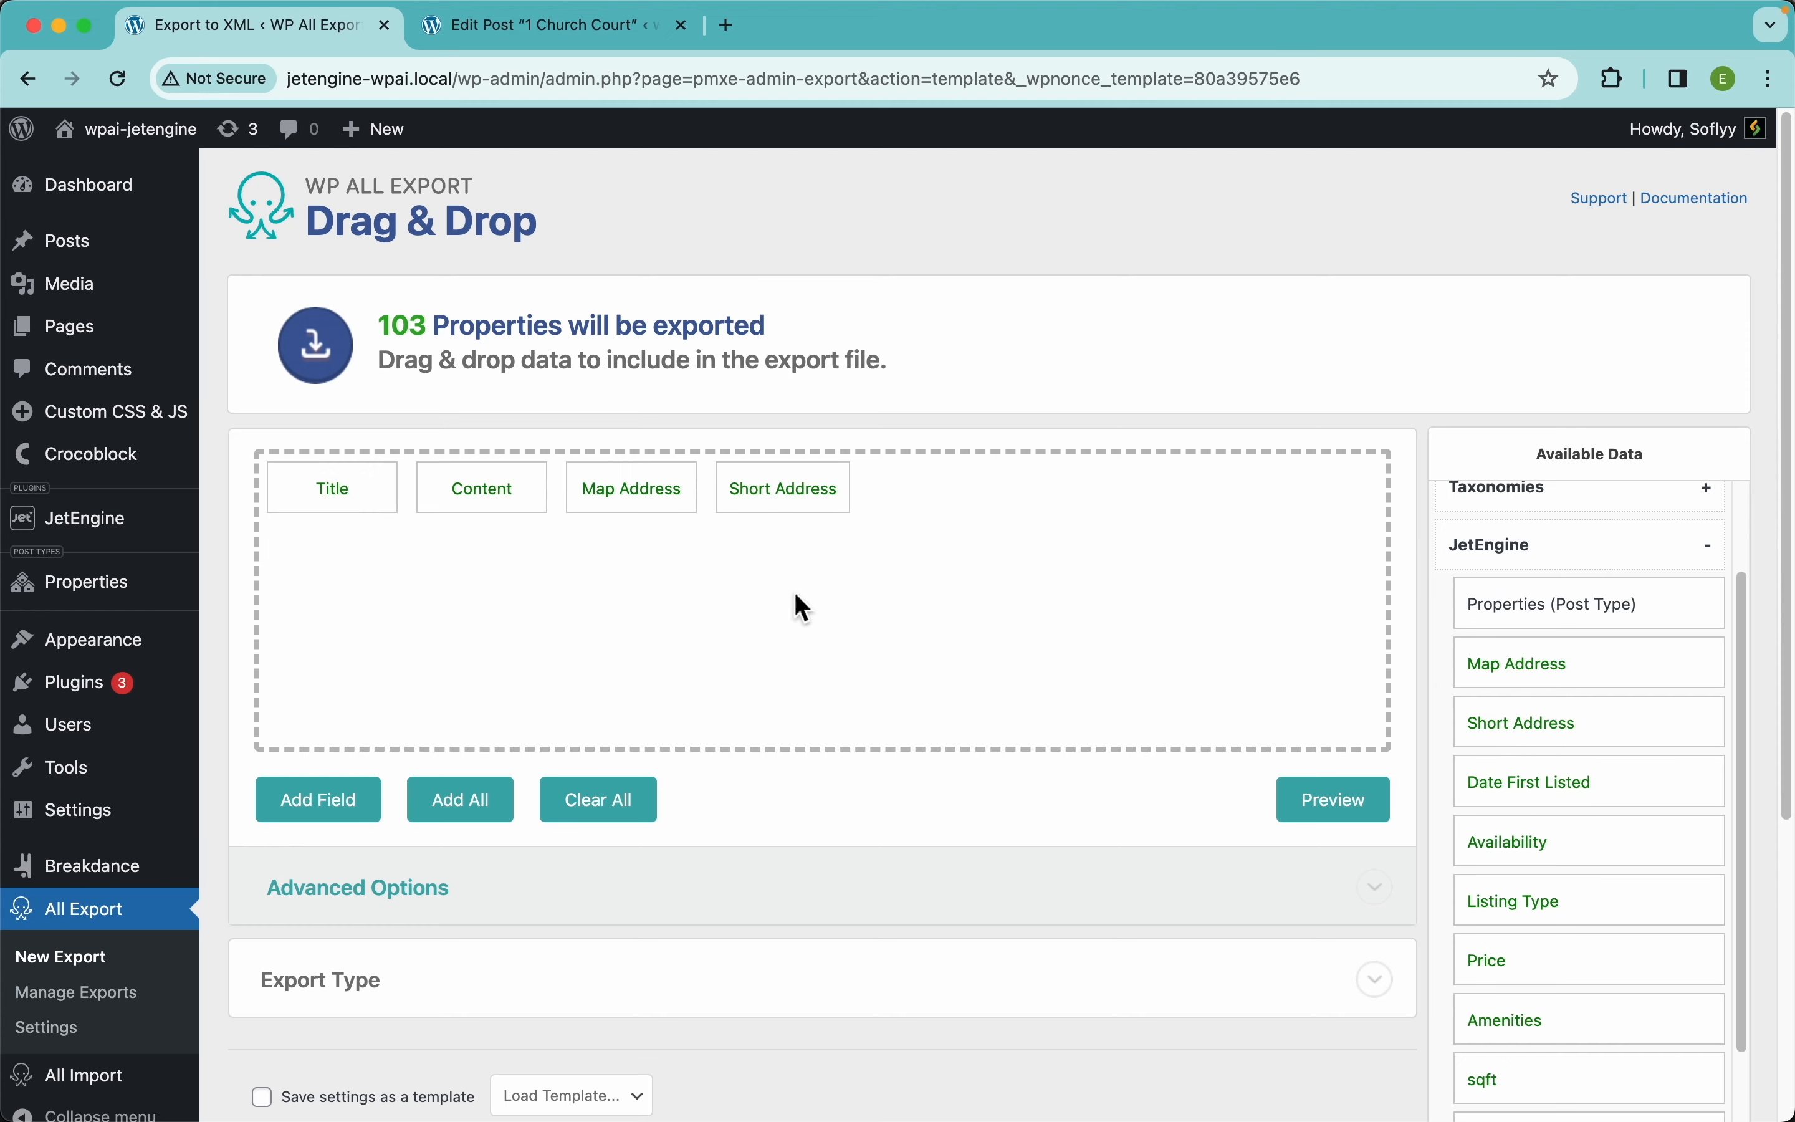
pyautogui.click(1323, 797)
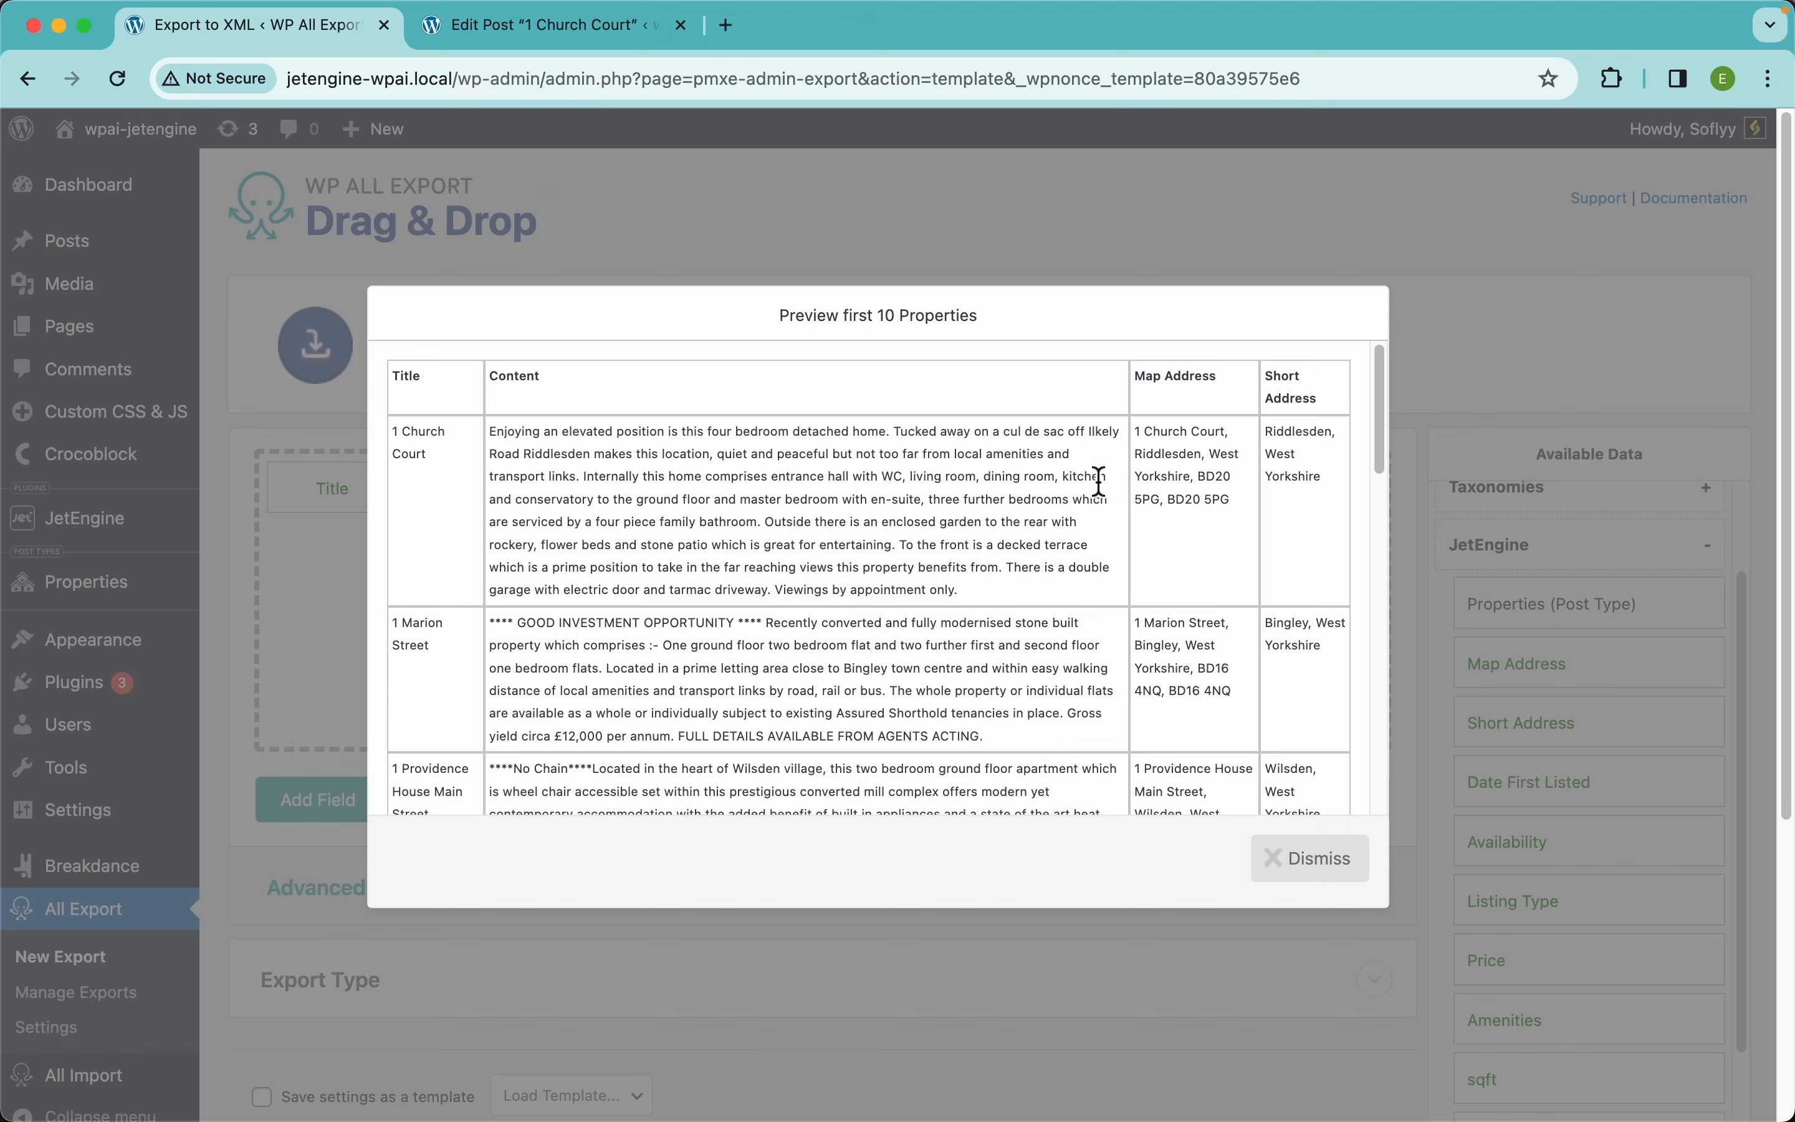
pyautogui.click(1320, 861)
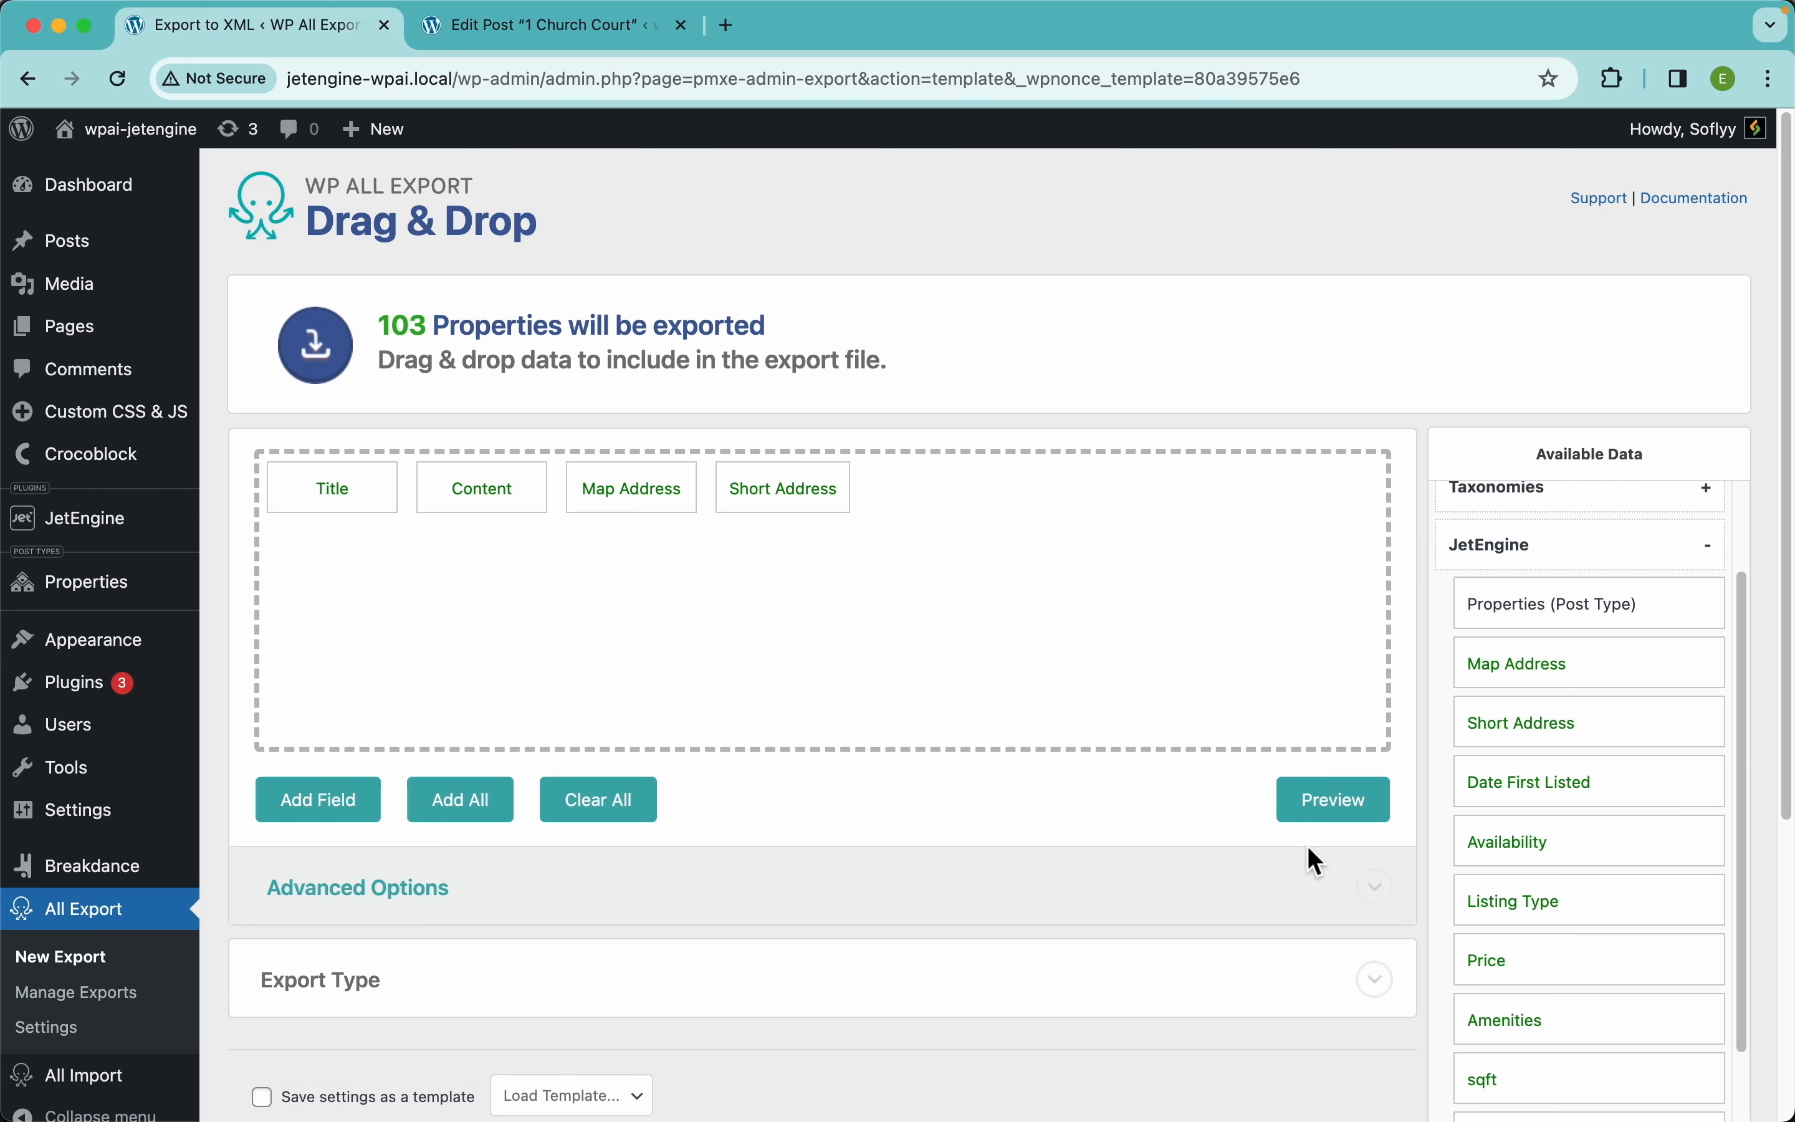
pyautogui.moveTo(812, 514); pyautogui.dragTo(724, 378)
pyautogui.moveTo(637, 493); pyautogui.dragTo(609, 304)
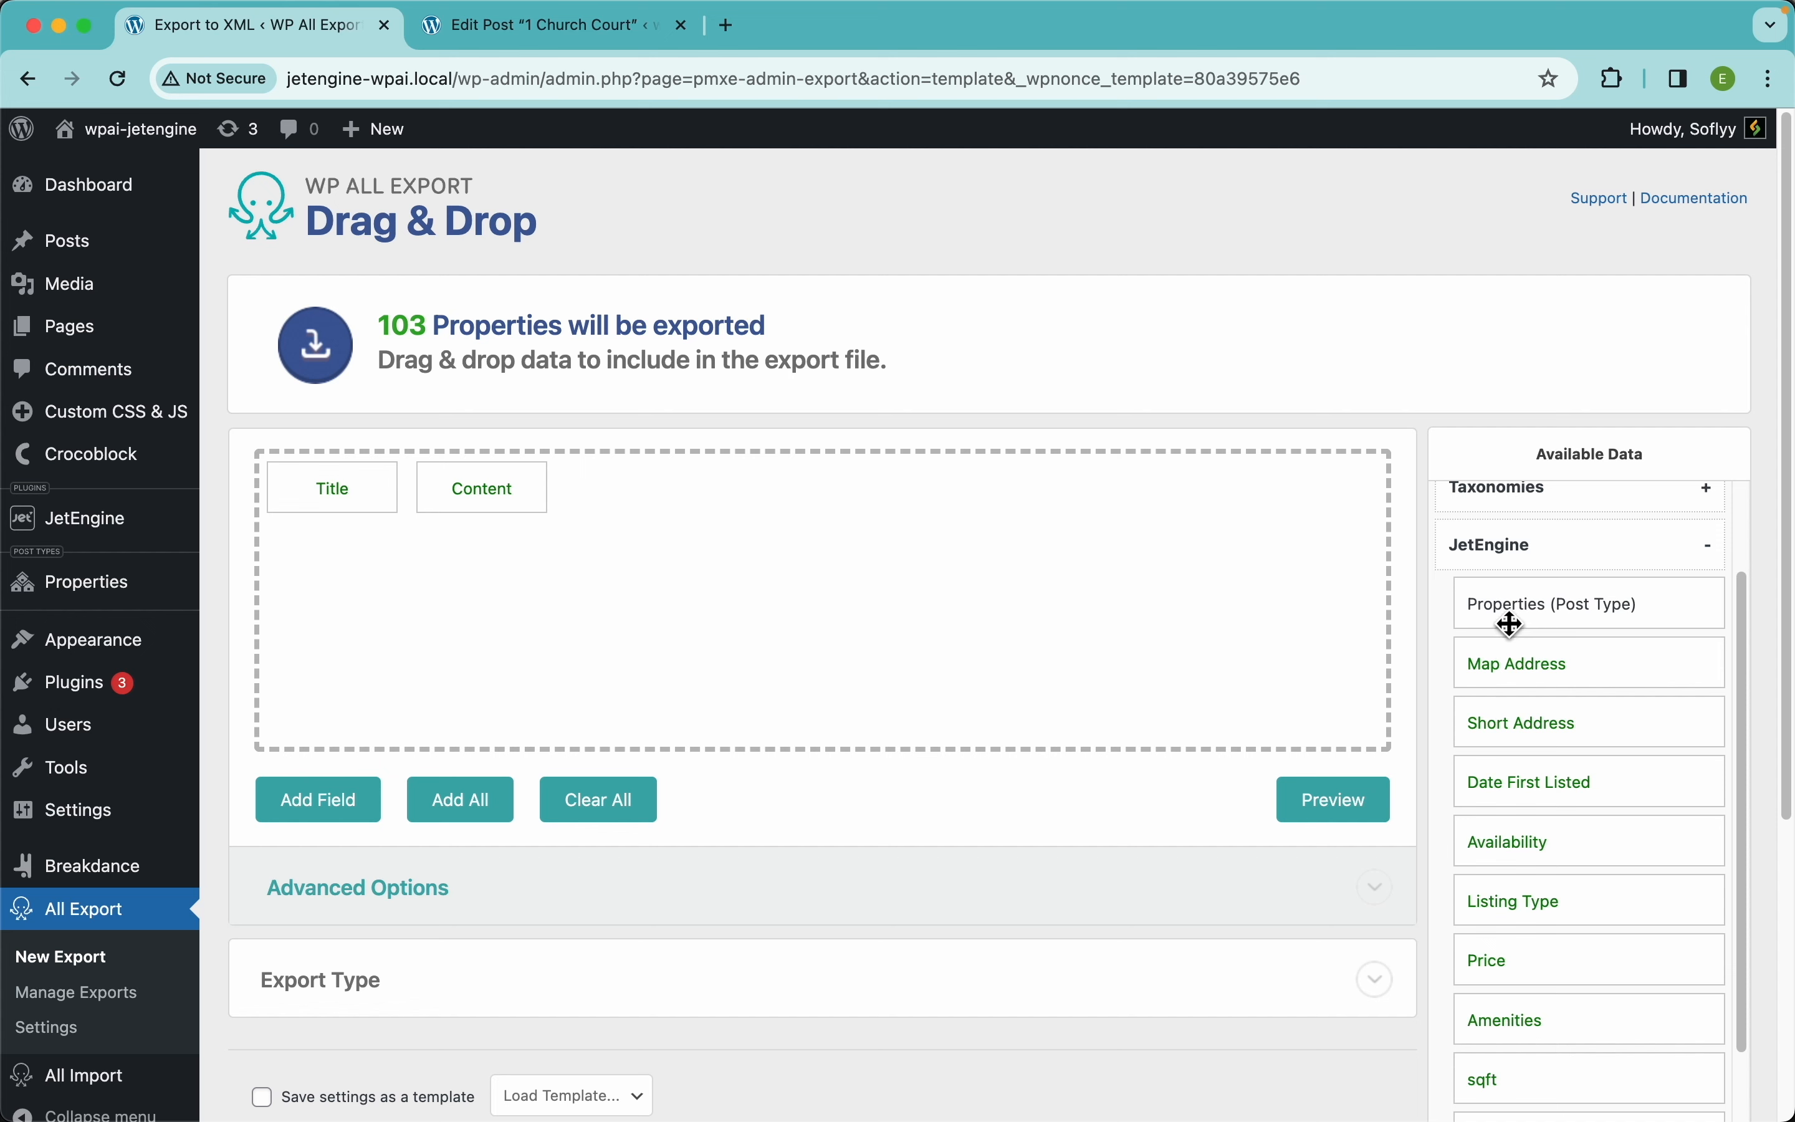
# Add all Properties (Post Type) fields to the export and review them in the preview table
pyautogui.moveTo(1523, 621); pyautogui.dragTo(1065, 645)
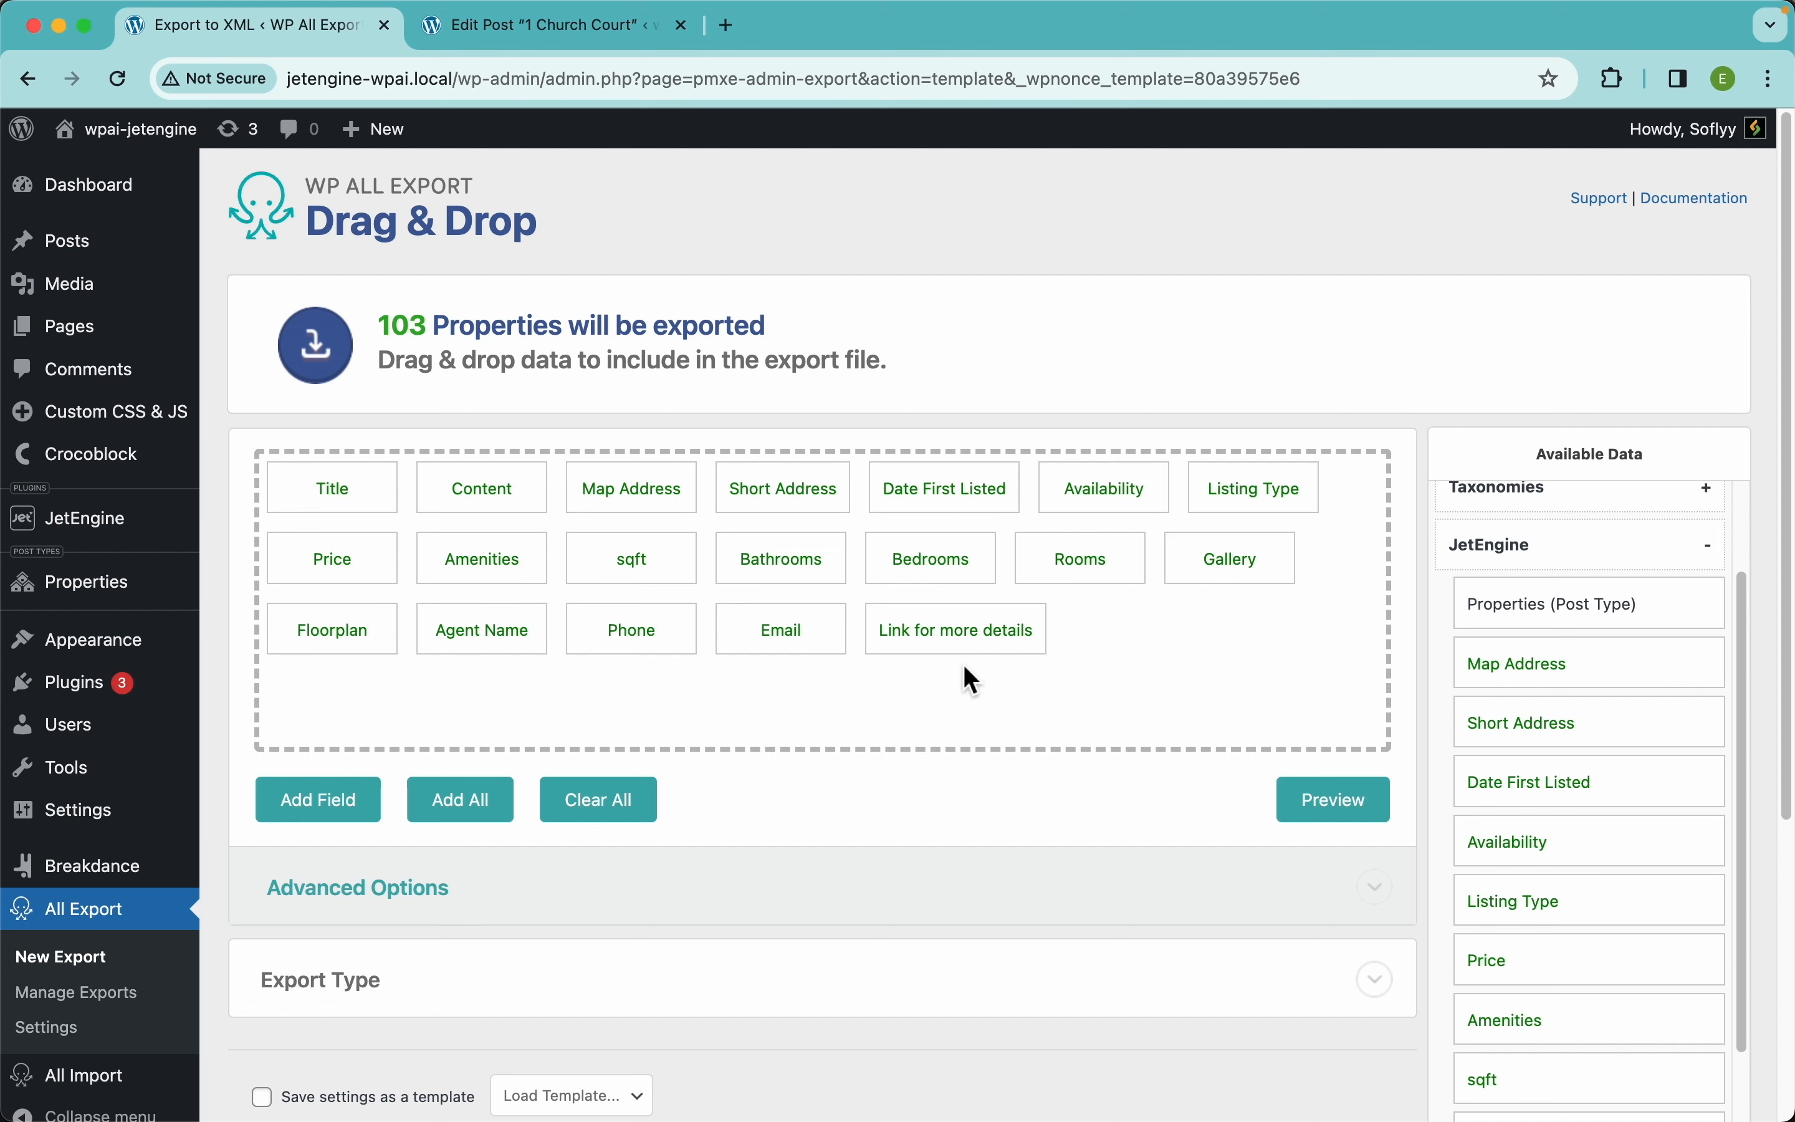
pyautogui.click(1346, 807)
pyautogui.hscroll(10, 1039, 609)
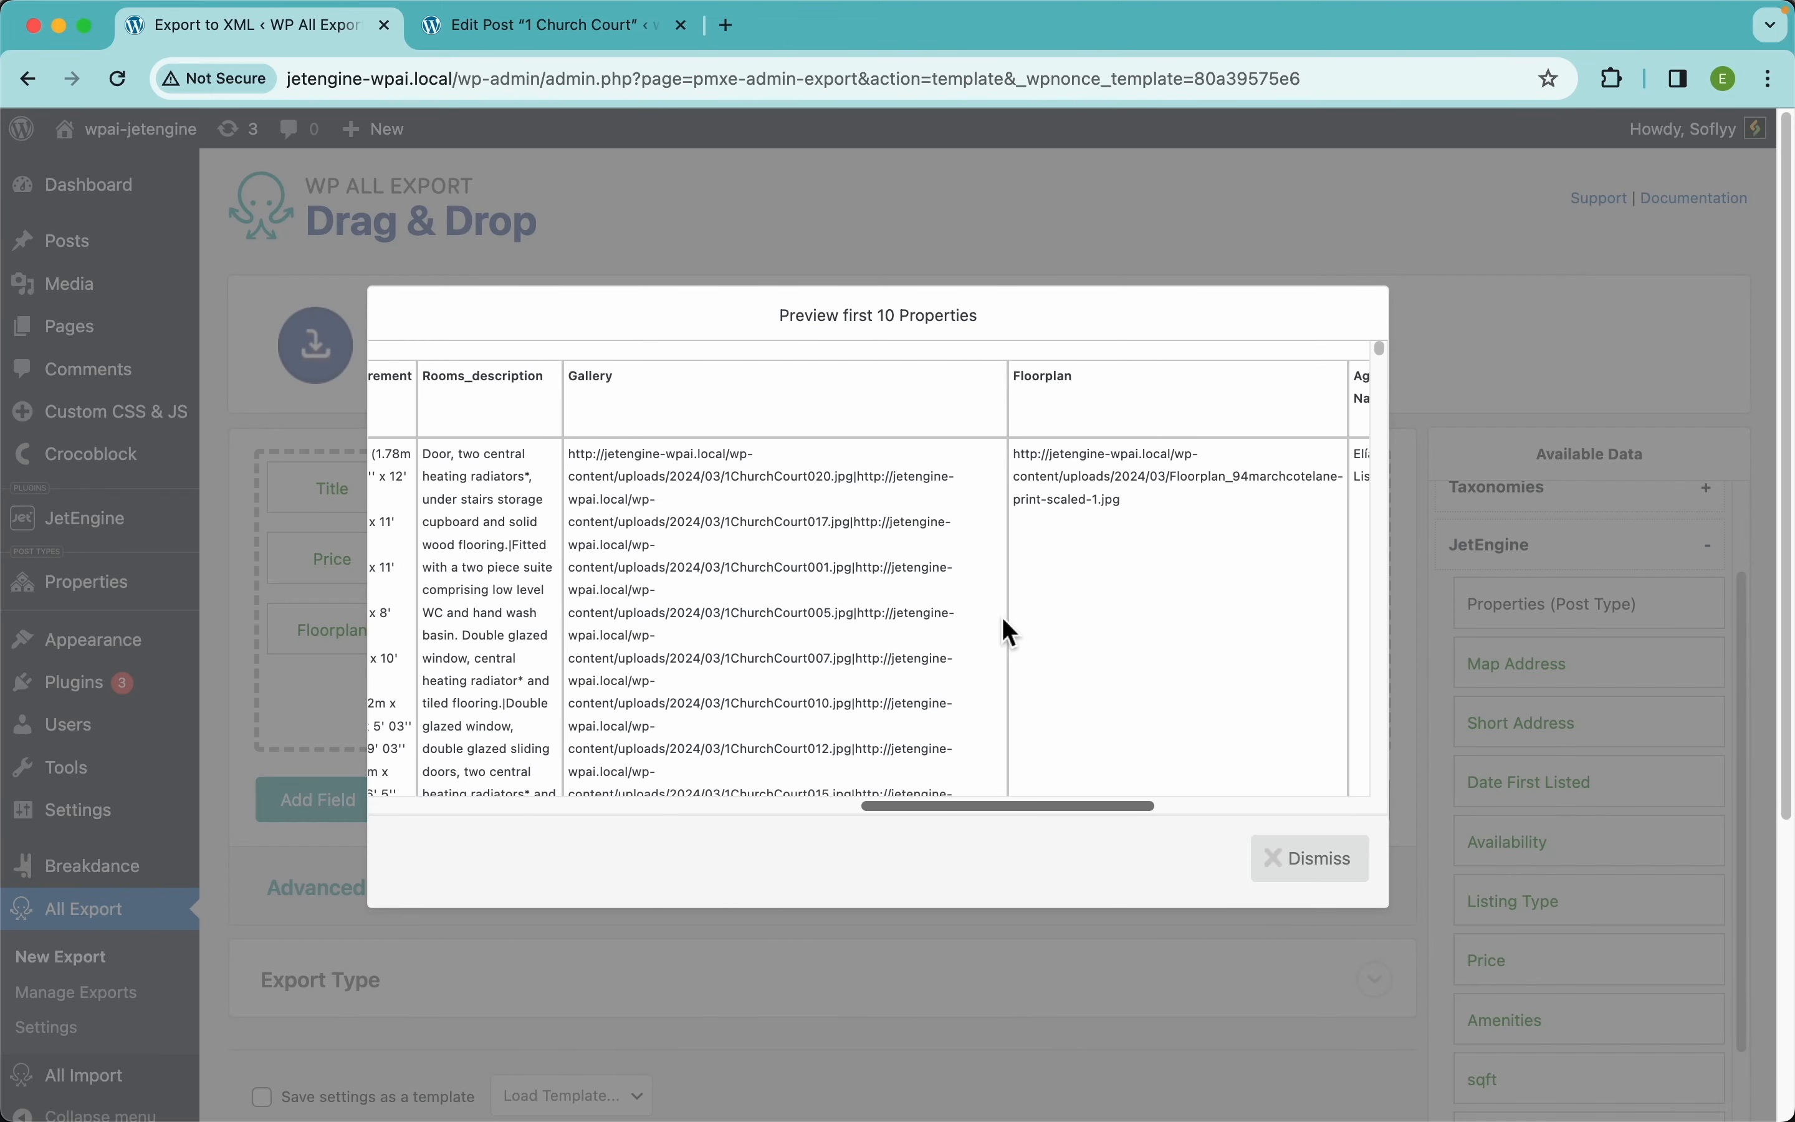
pyautogui.hscroll(-15, 995, 619)
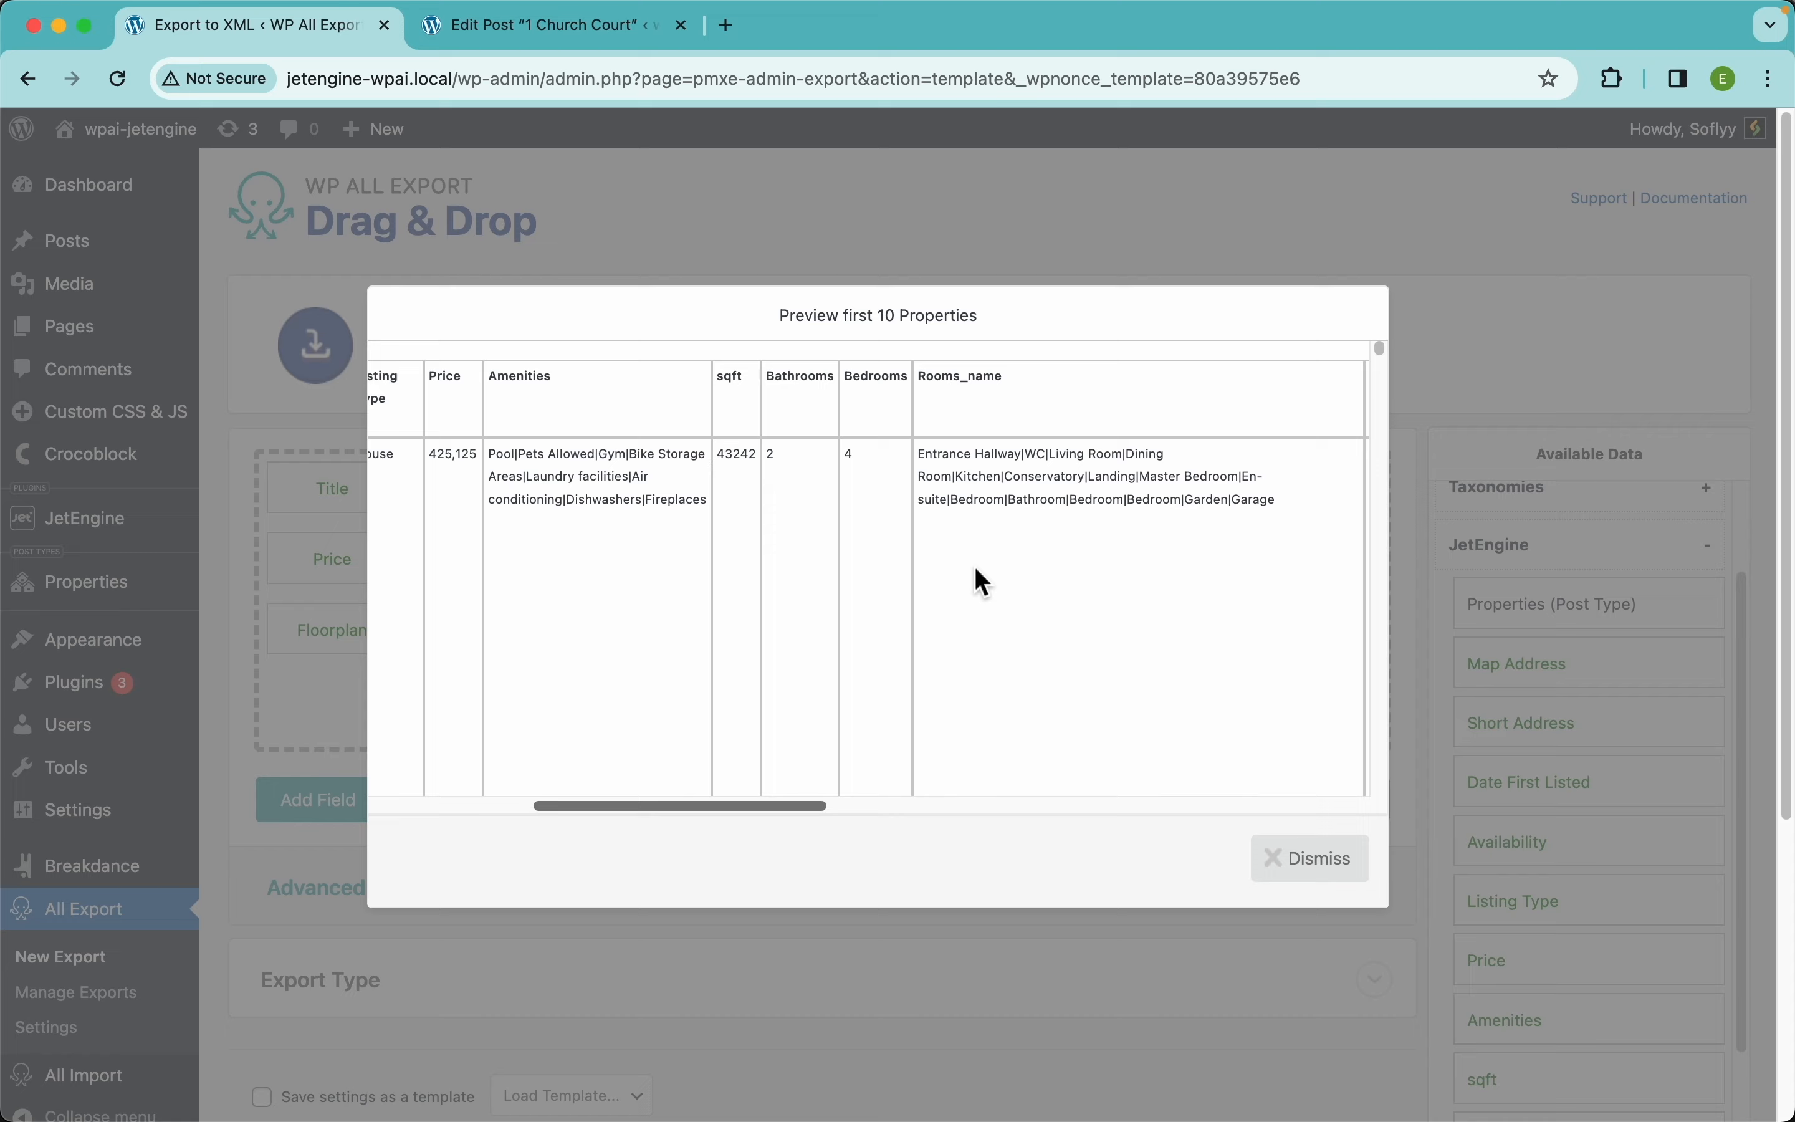
pyautogui.hscroll(8, 976, 571)
pyautogui.hscroll(1, 979, 577)
pyautogui.hscroll(-15, 656, 530)
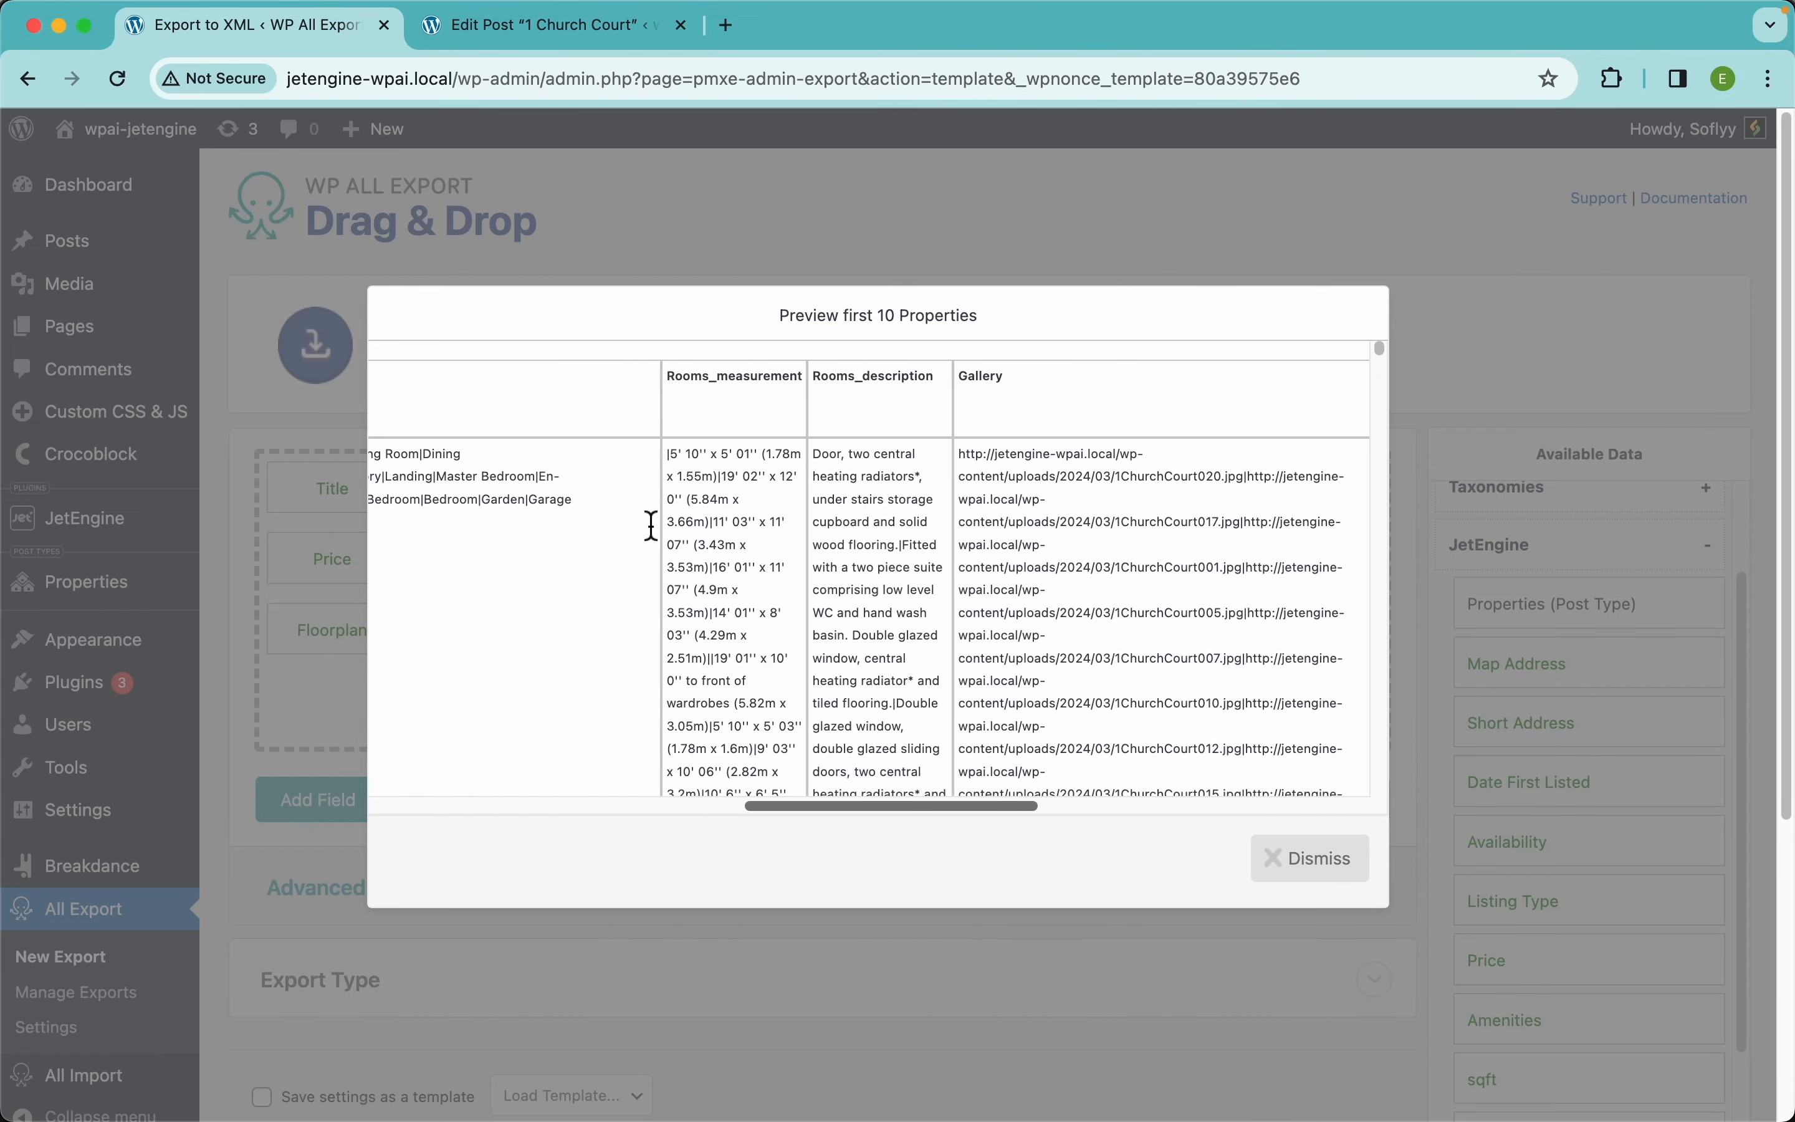
pyautogui.hscroll(-1, 652, 523)
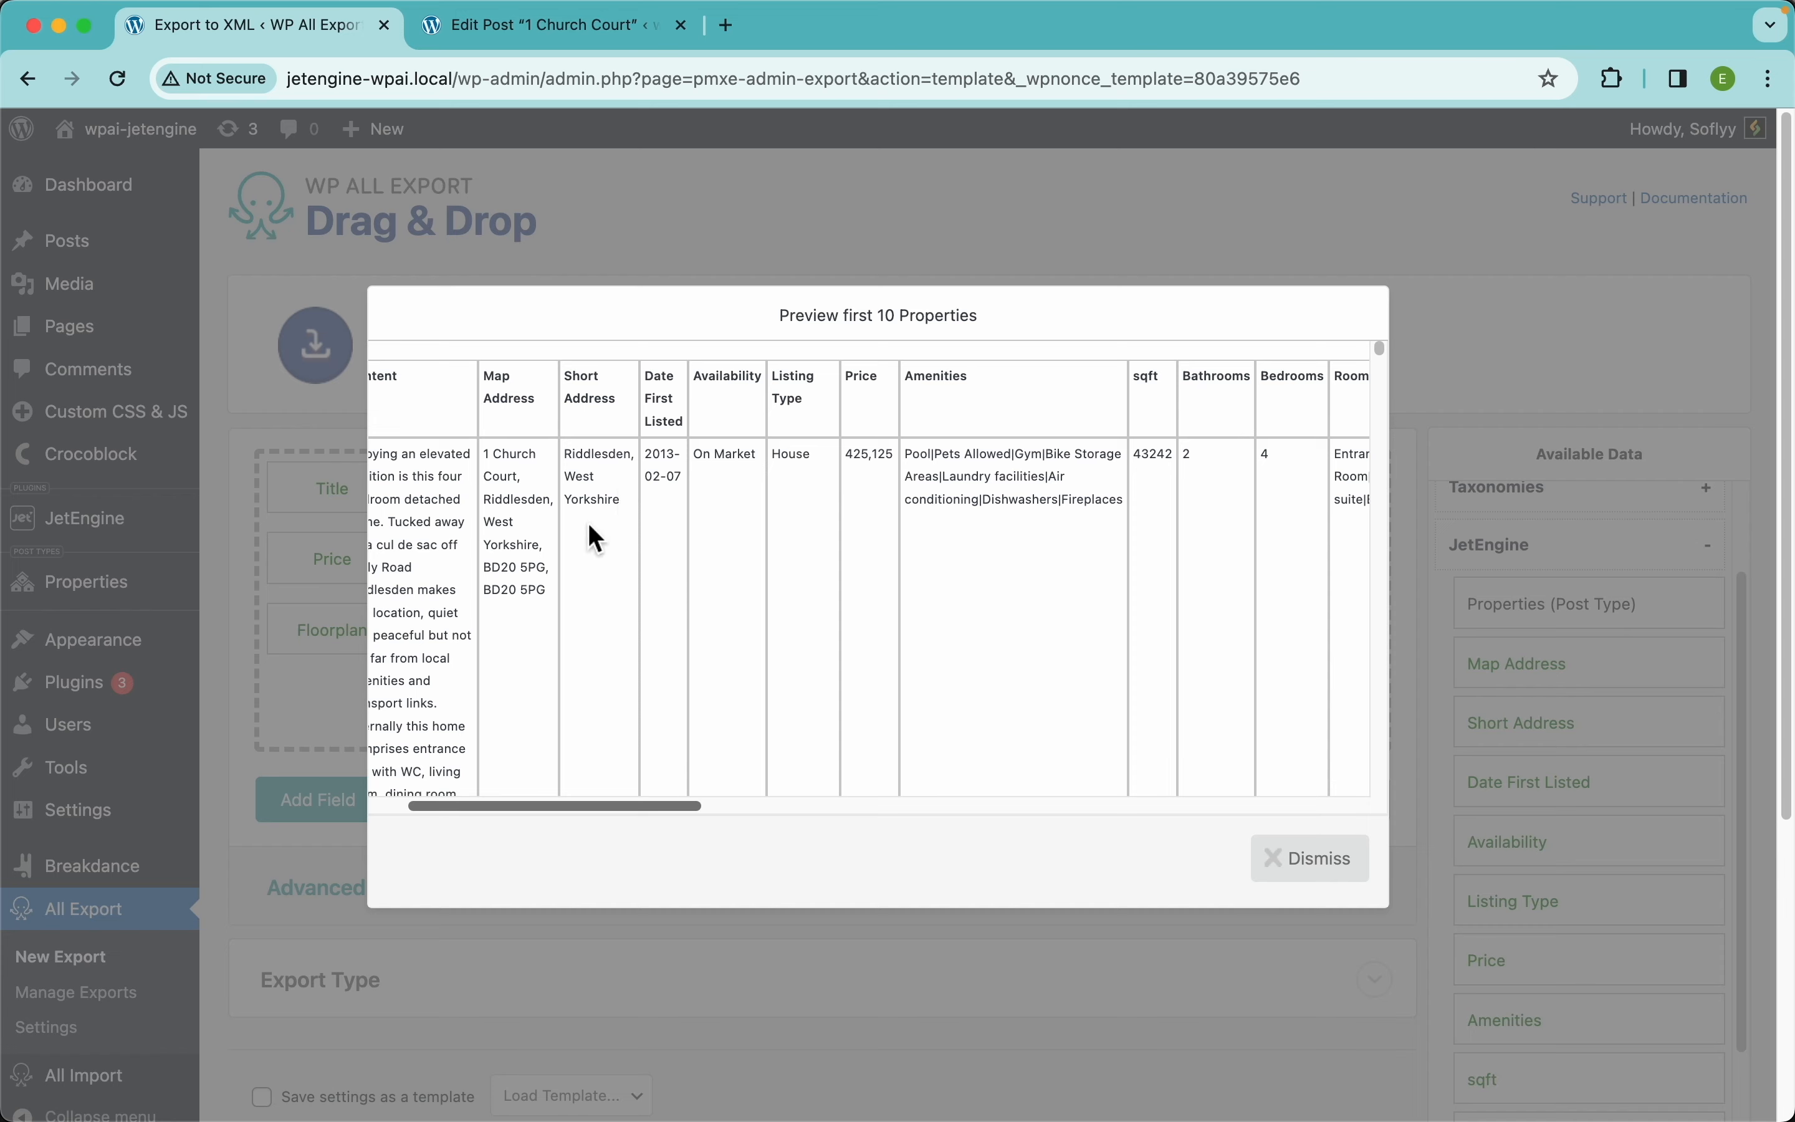
pyautogui.hscroll(10, 918, 501)
pyautogui.click(1146, 248)
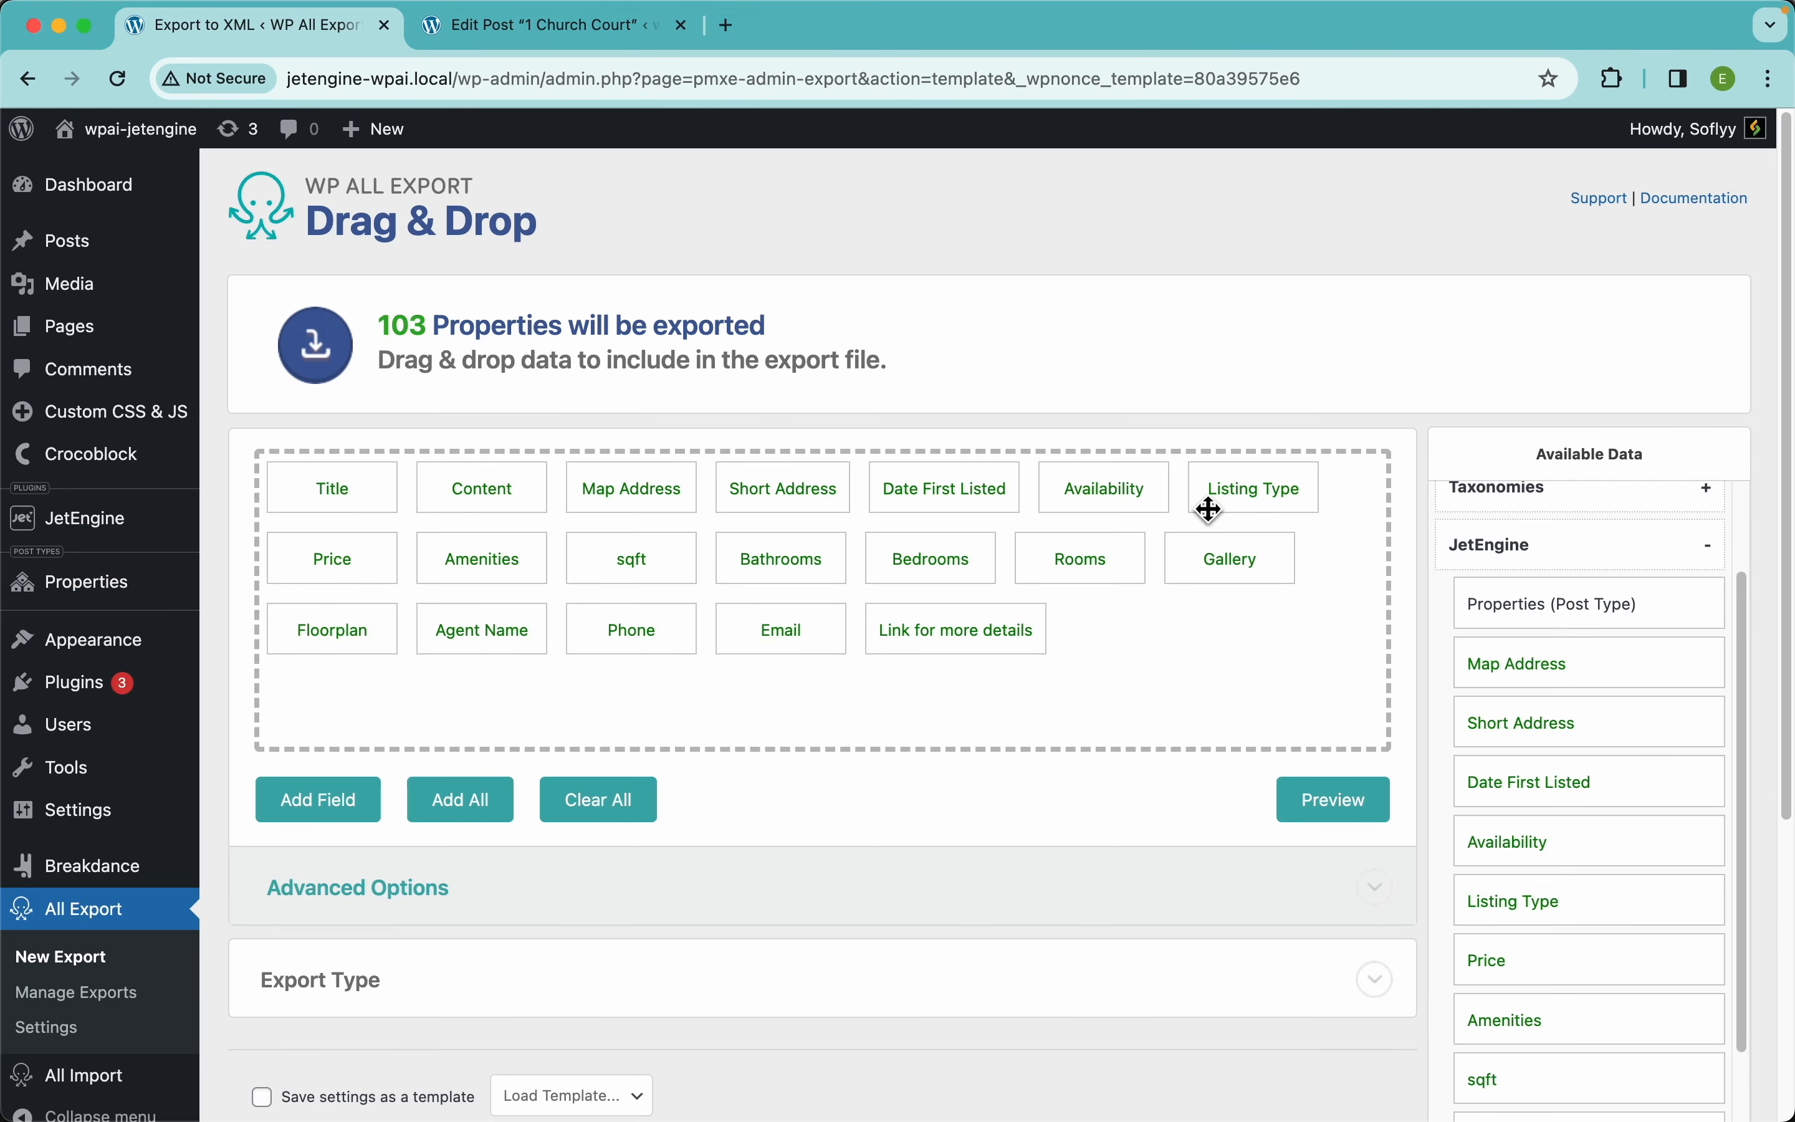
# Set the Gallery field's Value Format to File Name and save it
pyautogui.click(1230, 561)
pyautogui.click(563, 393)
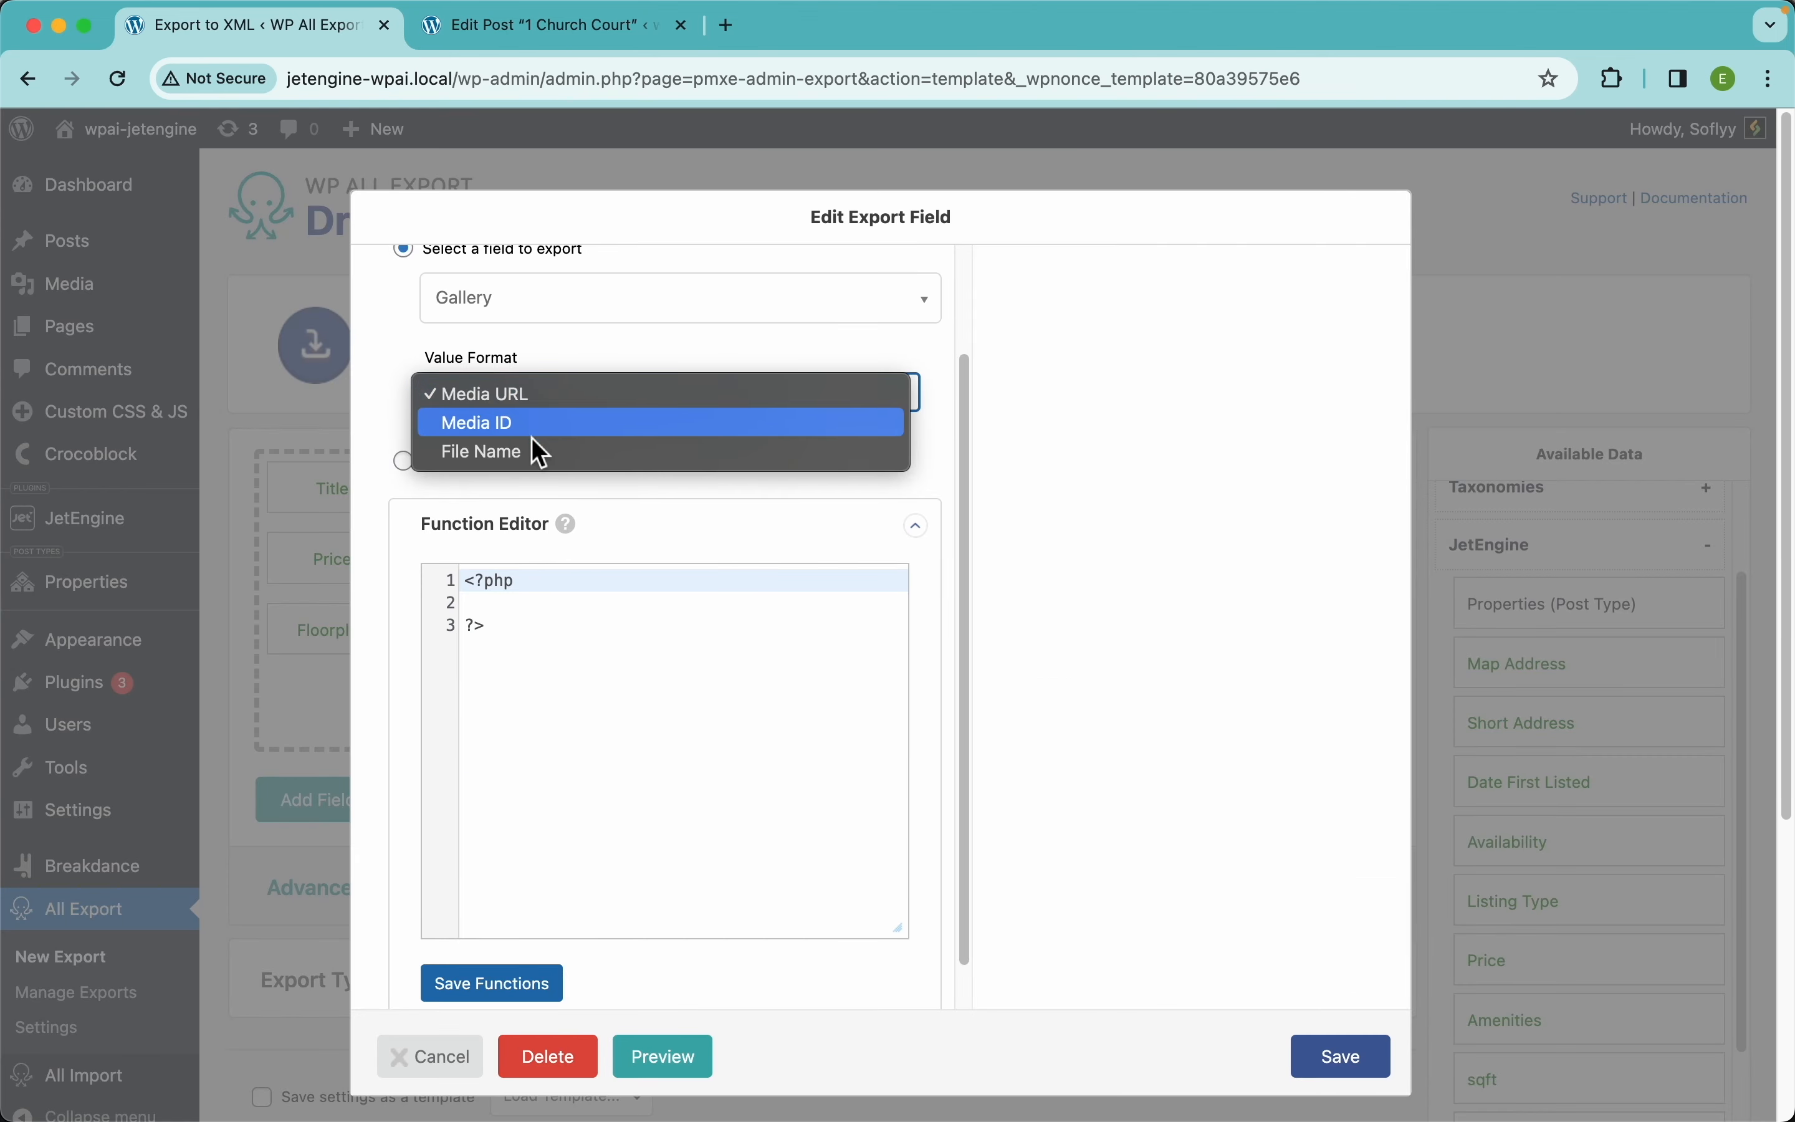
pyautogui.click(510, 455)
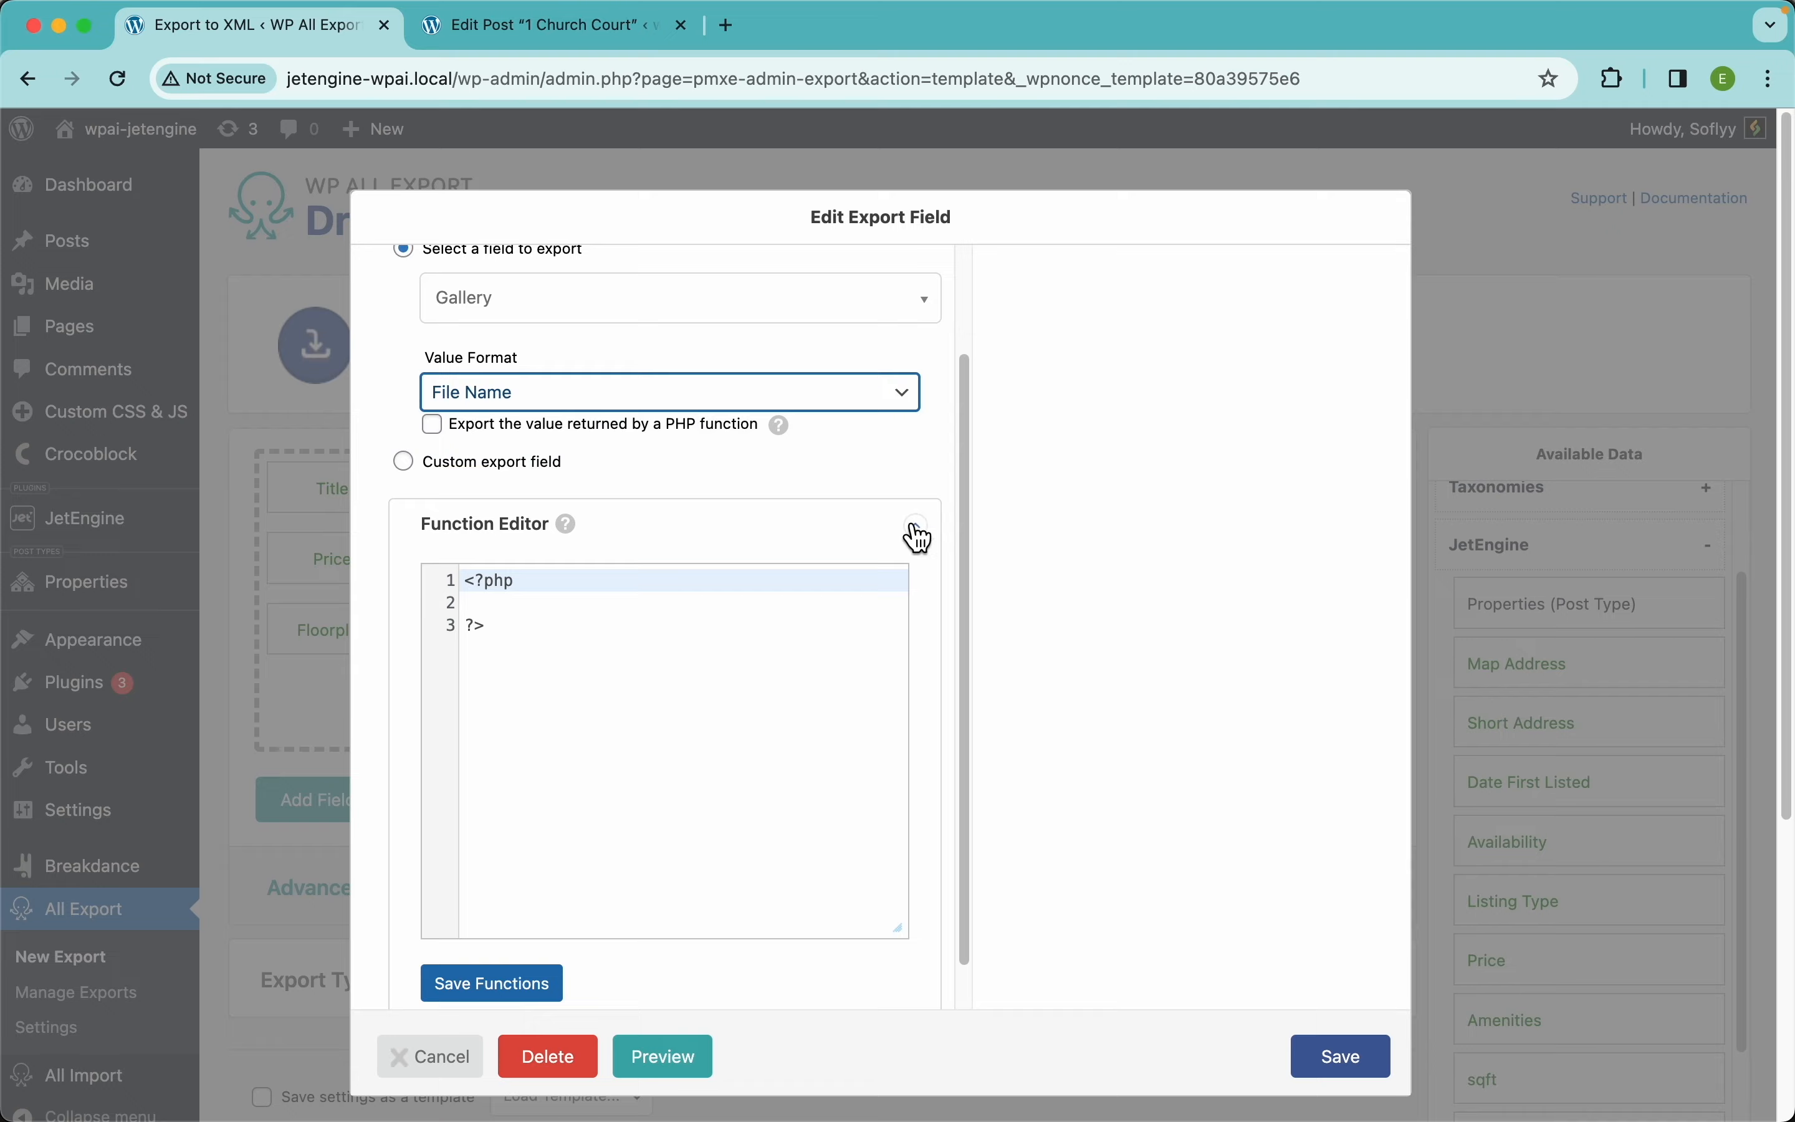
pyautogui.click(1346, 1063)
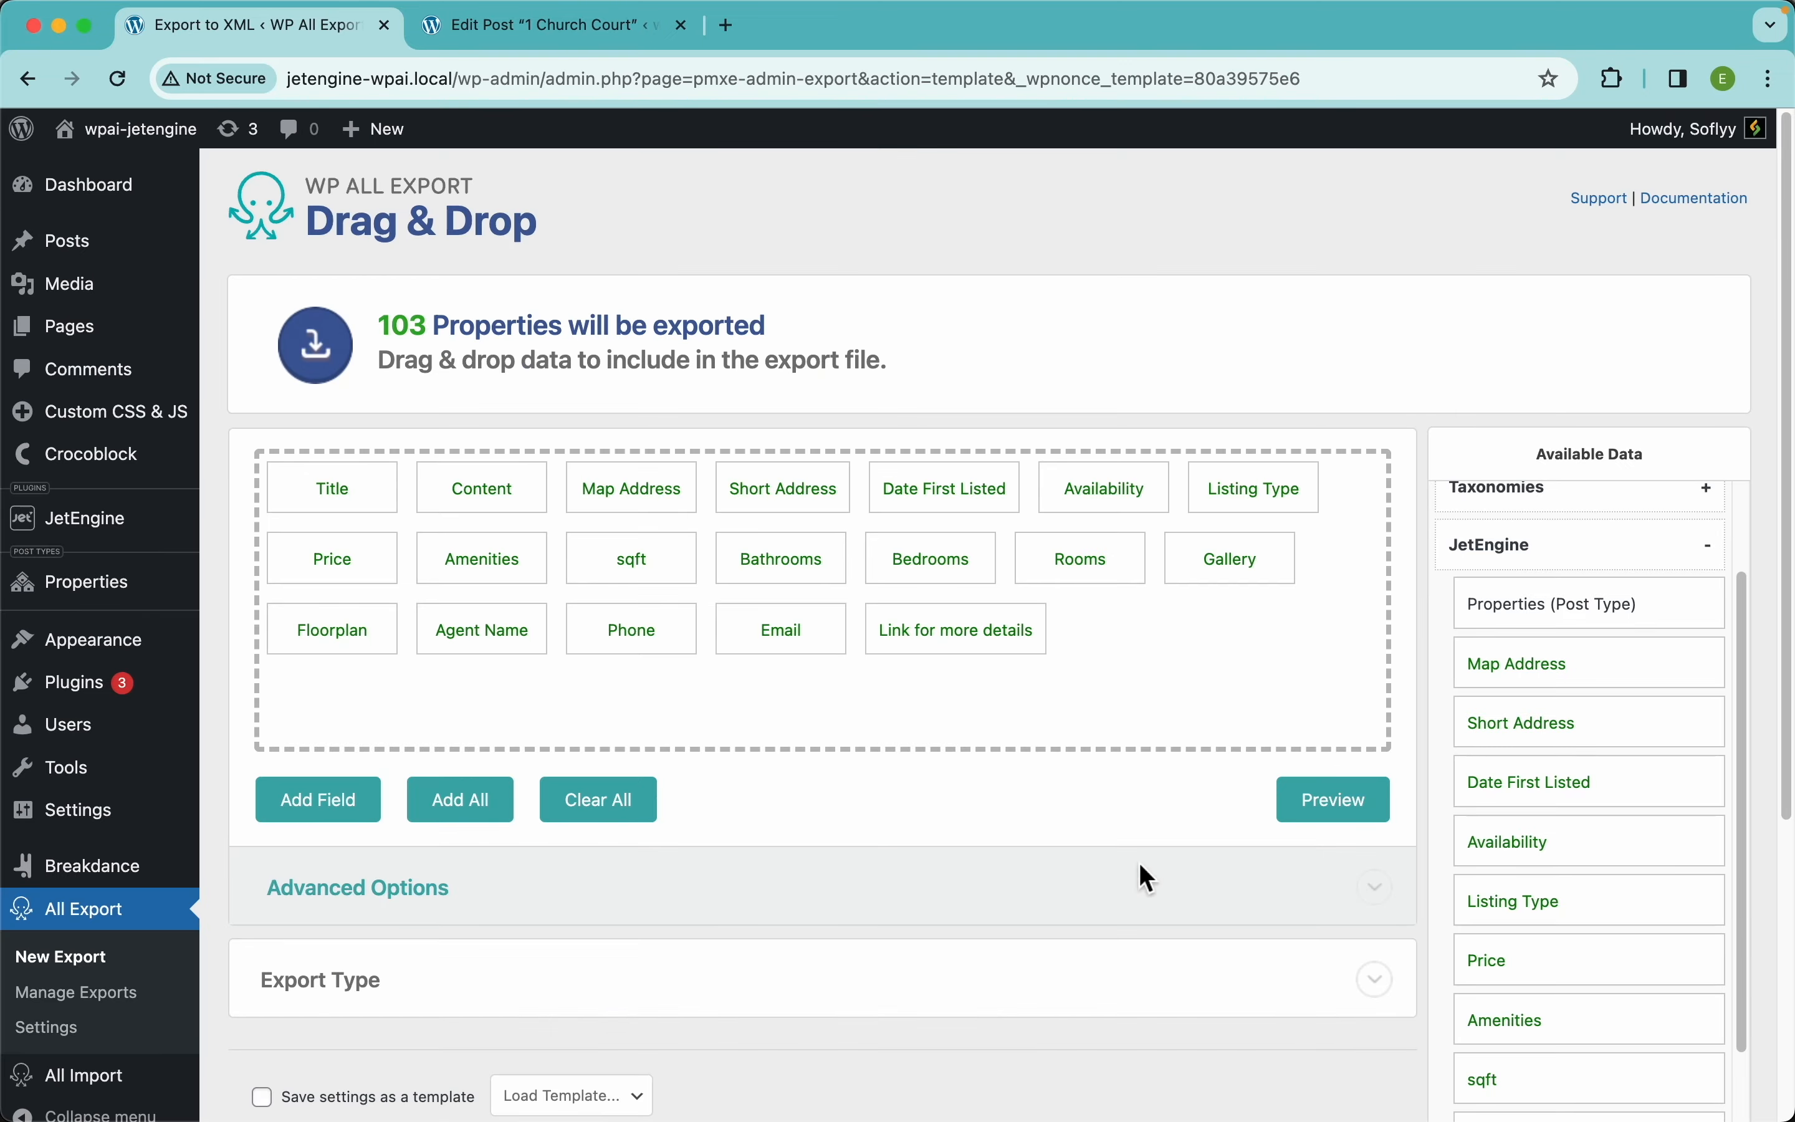
# Preview the export to check Gallery file names such as 1ChurchCourt020.jpg
pyautogui.click(1355, 814)
pyautogui.hscroll(10, 1225, 622)
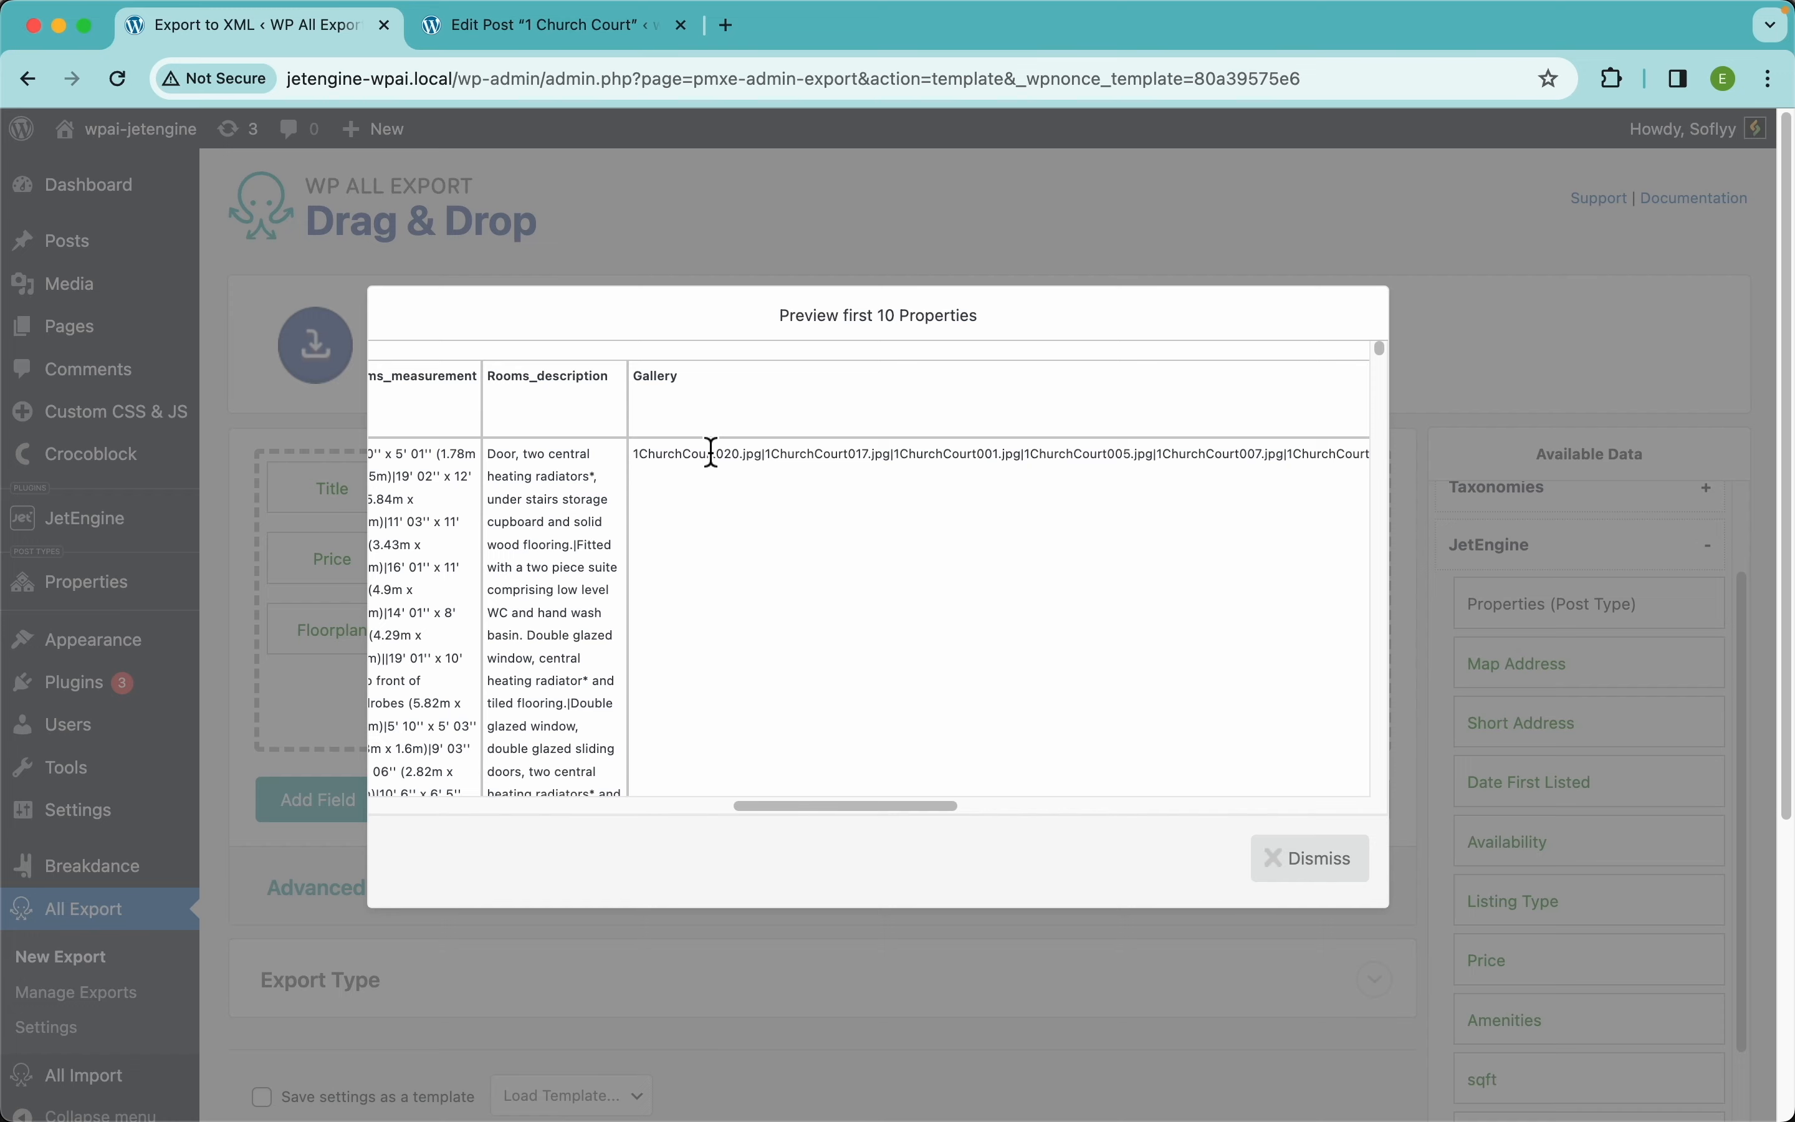
pyautogui.scroll(5, 710, 453)
pyautogui.hscroll(-3, 709, 453)
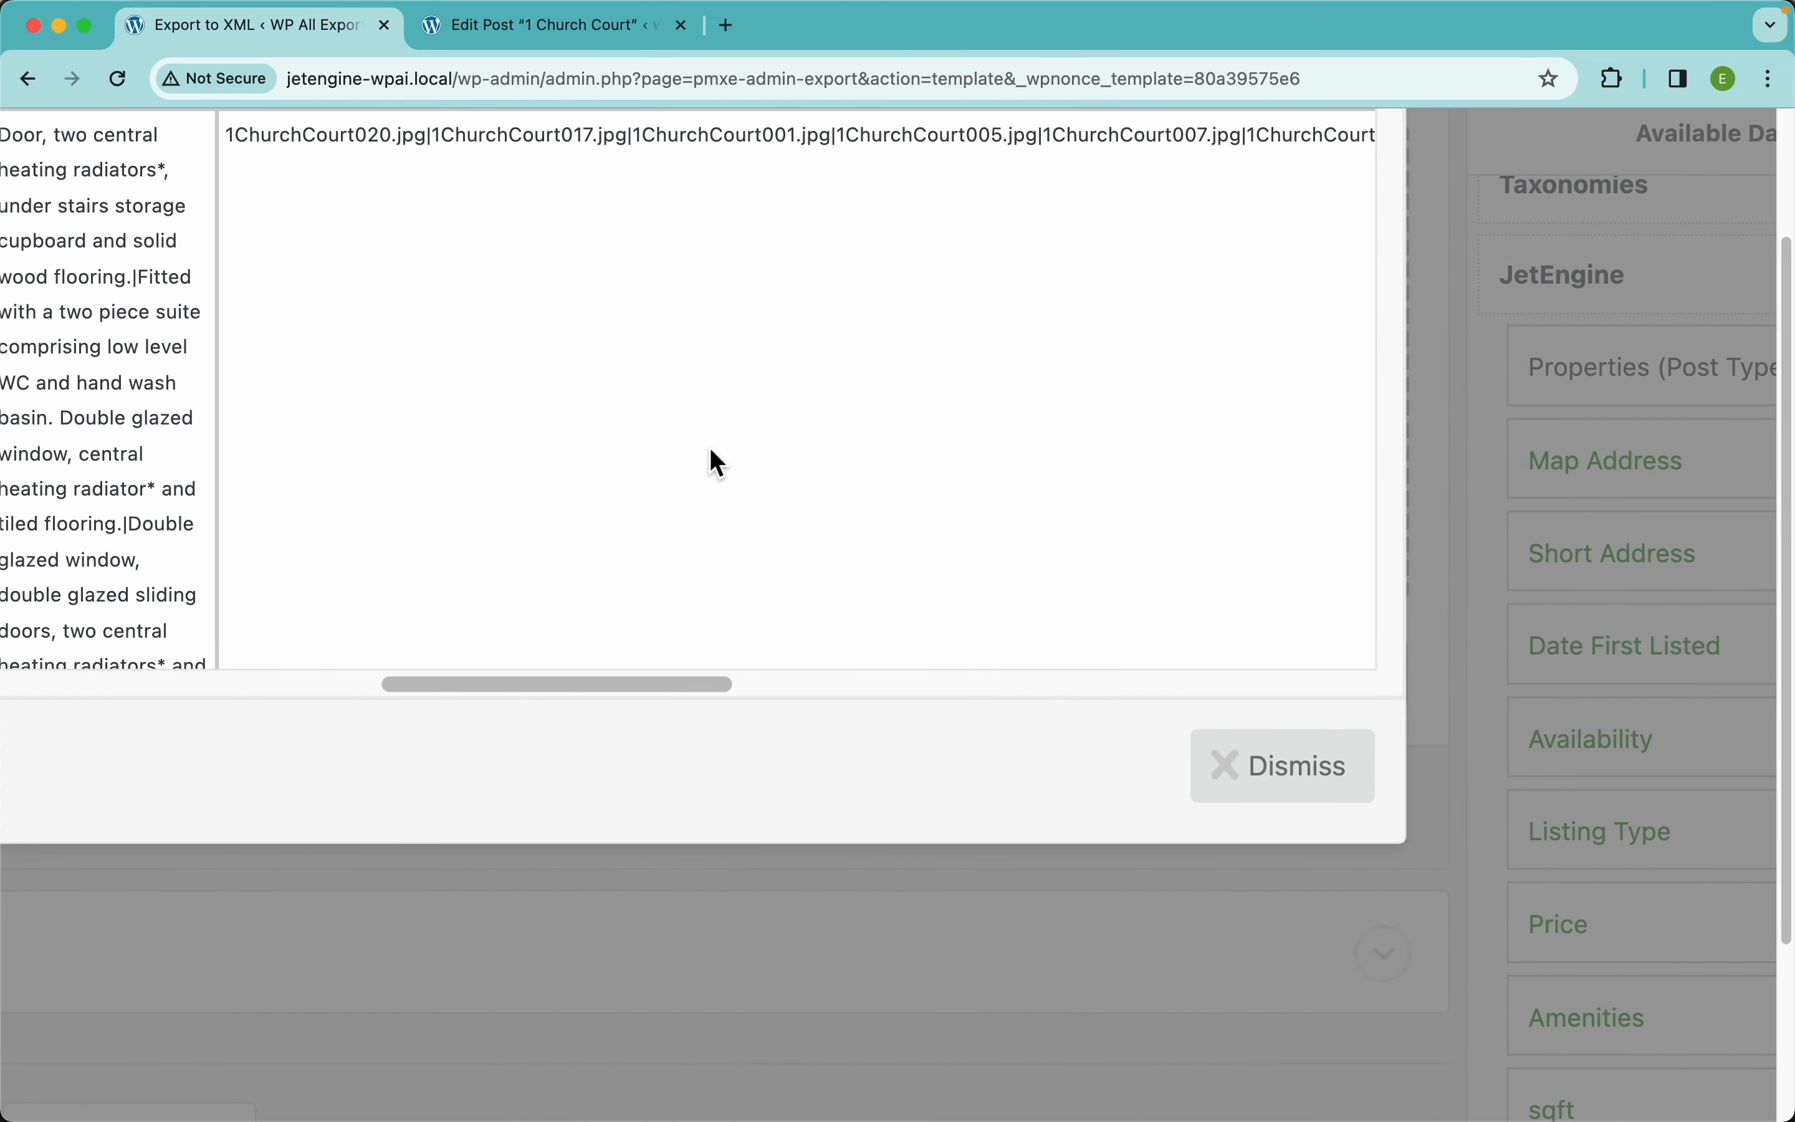
pyautogui.scroll(3, 710, 448)
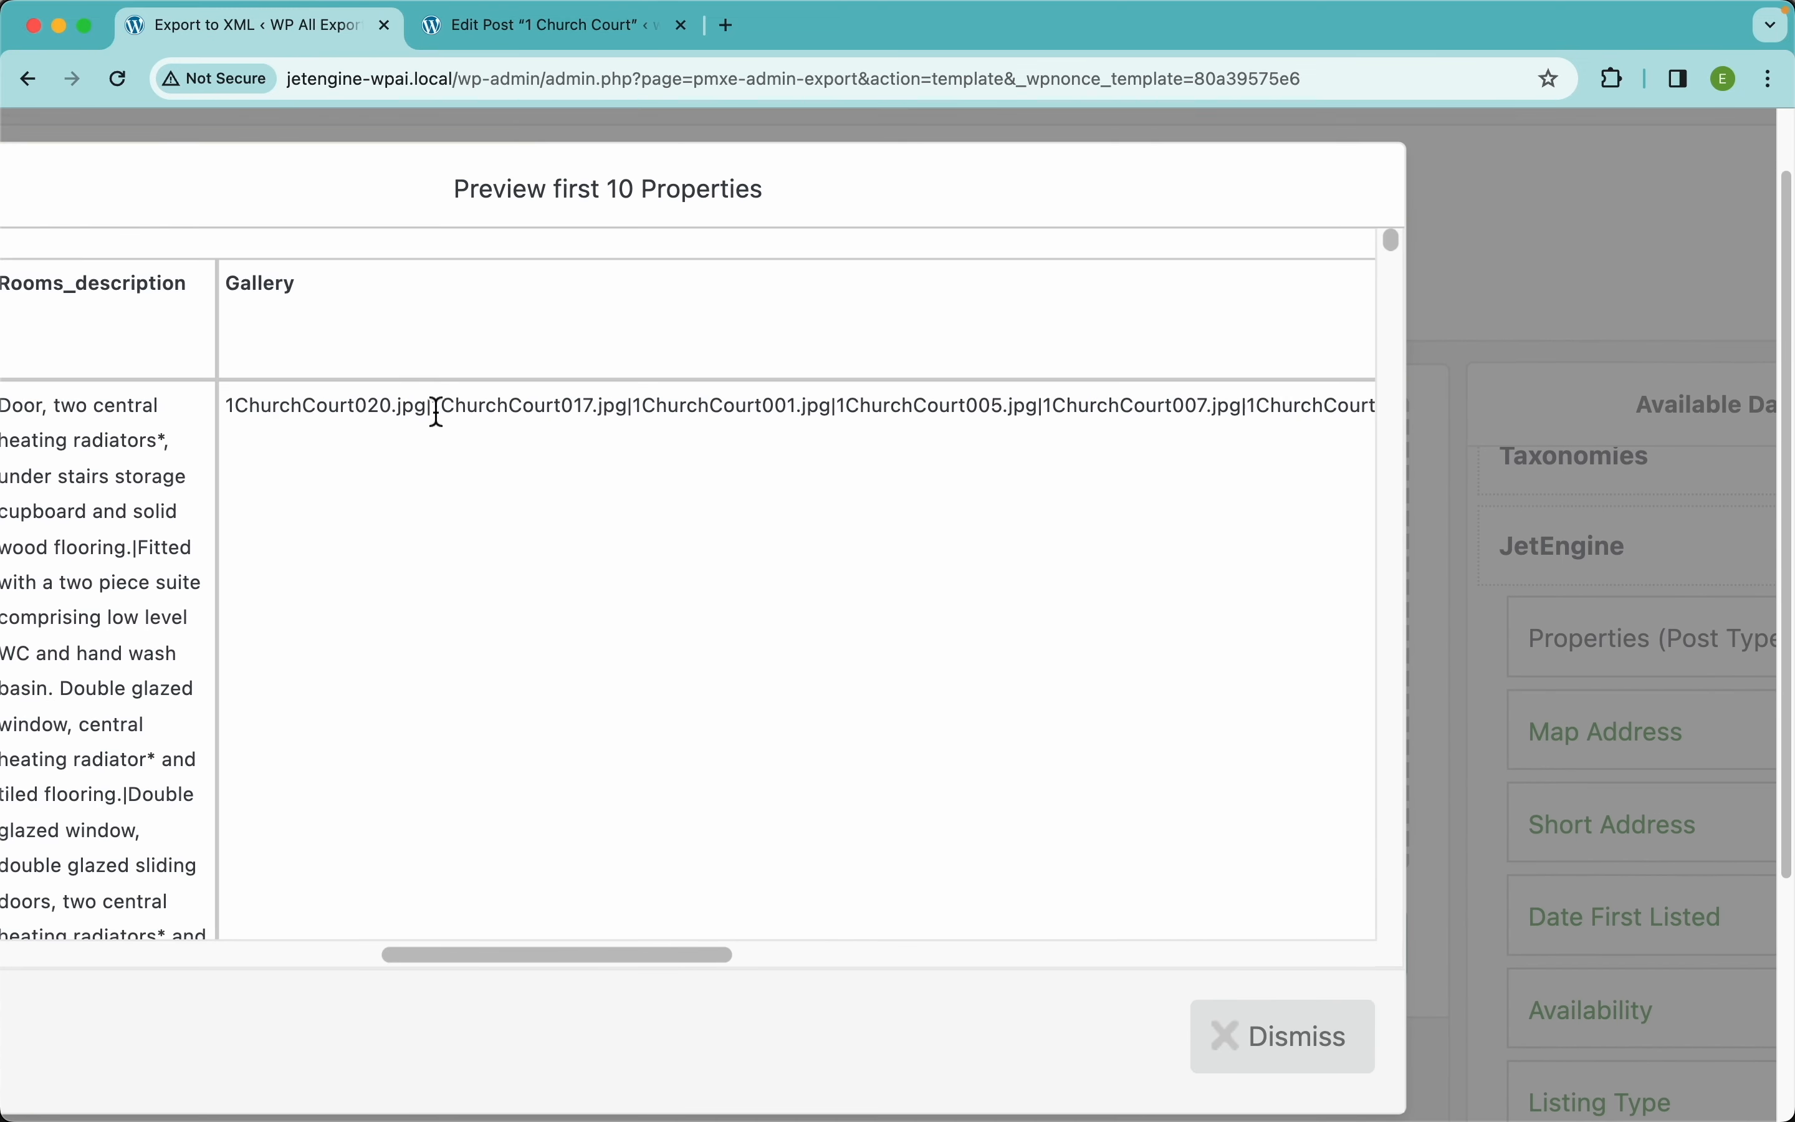
pyautogui.moveTo(434, 411); pyautogui.dragTo(427, 412)
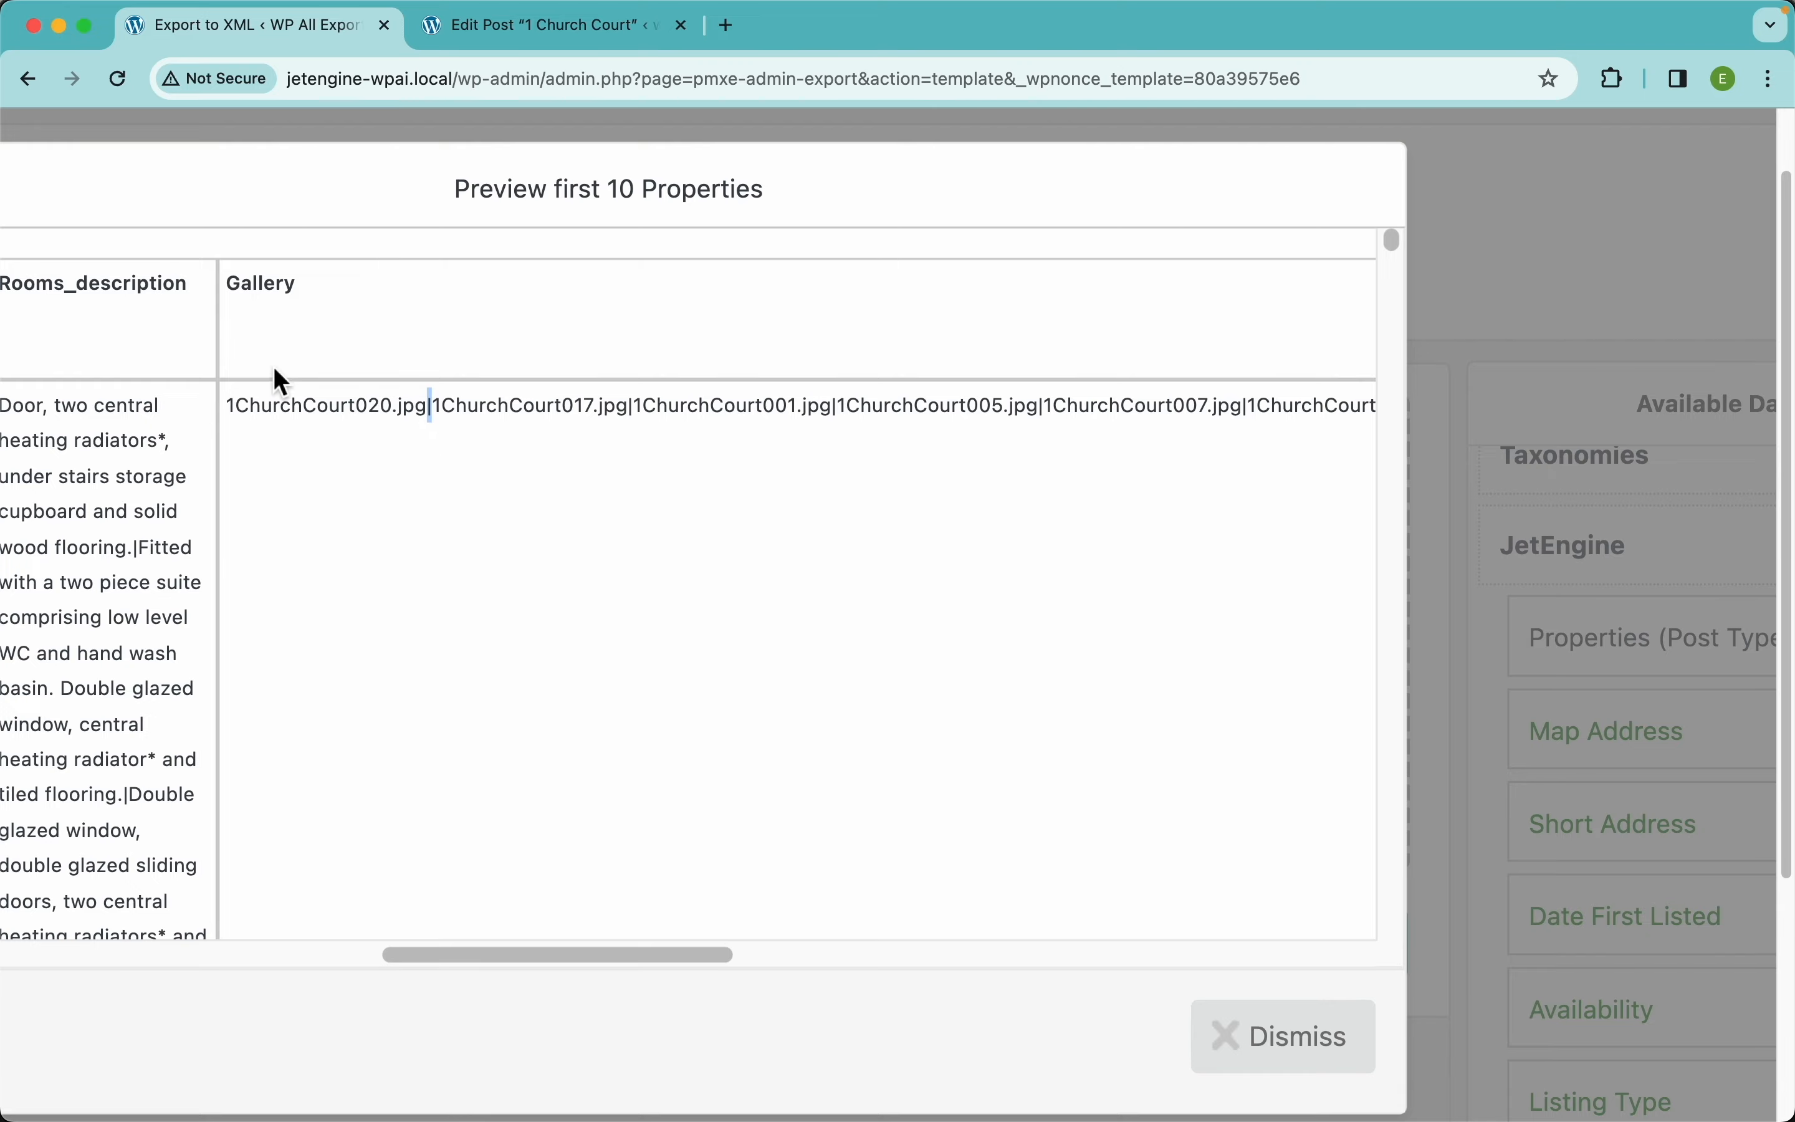
# Switch the Gallery field's Value Format to Media URL and save it
pyautogui.scroll(-5, 518, 482)
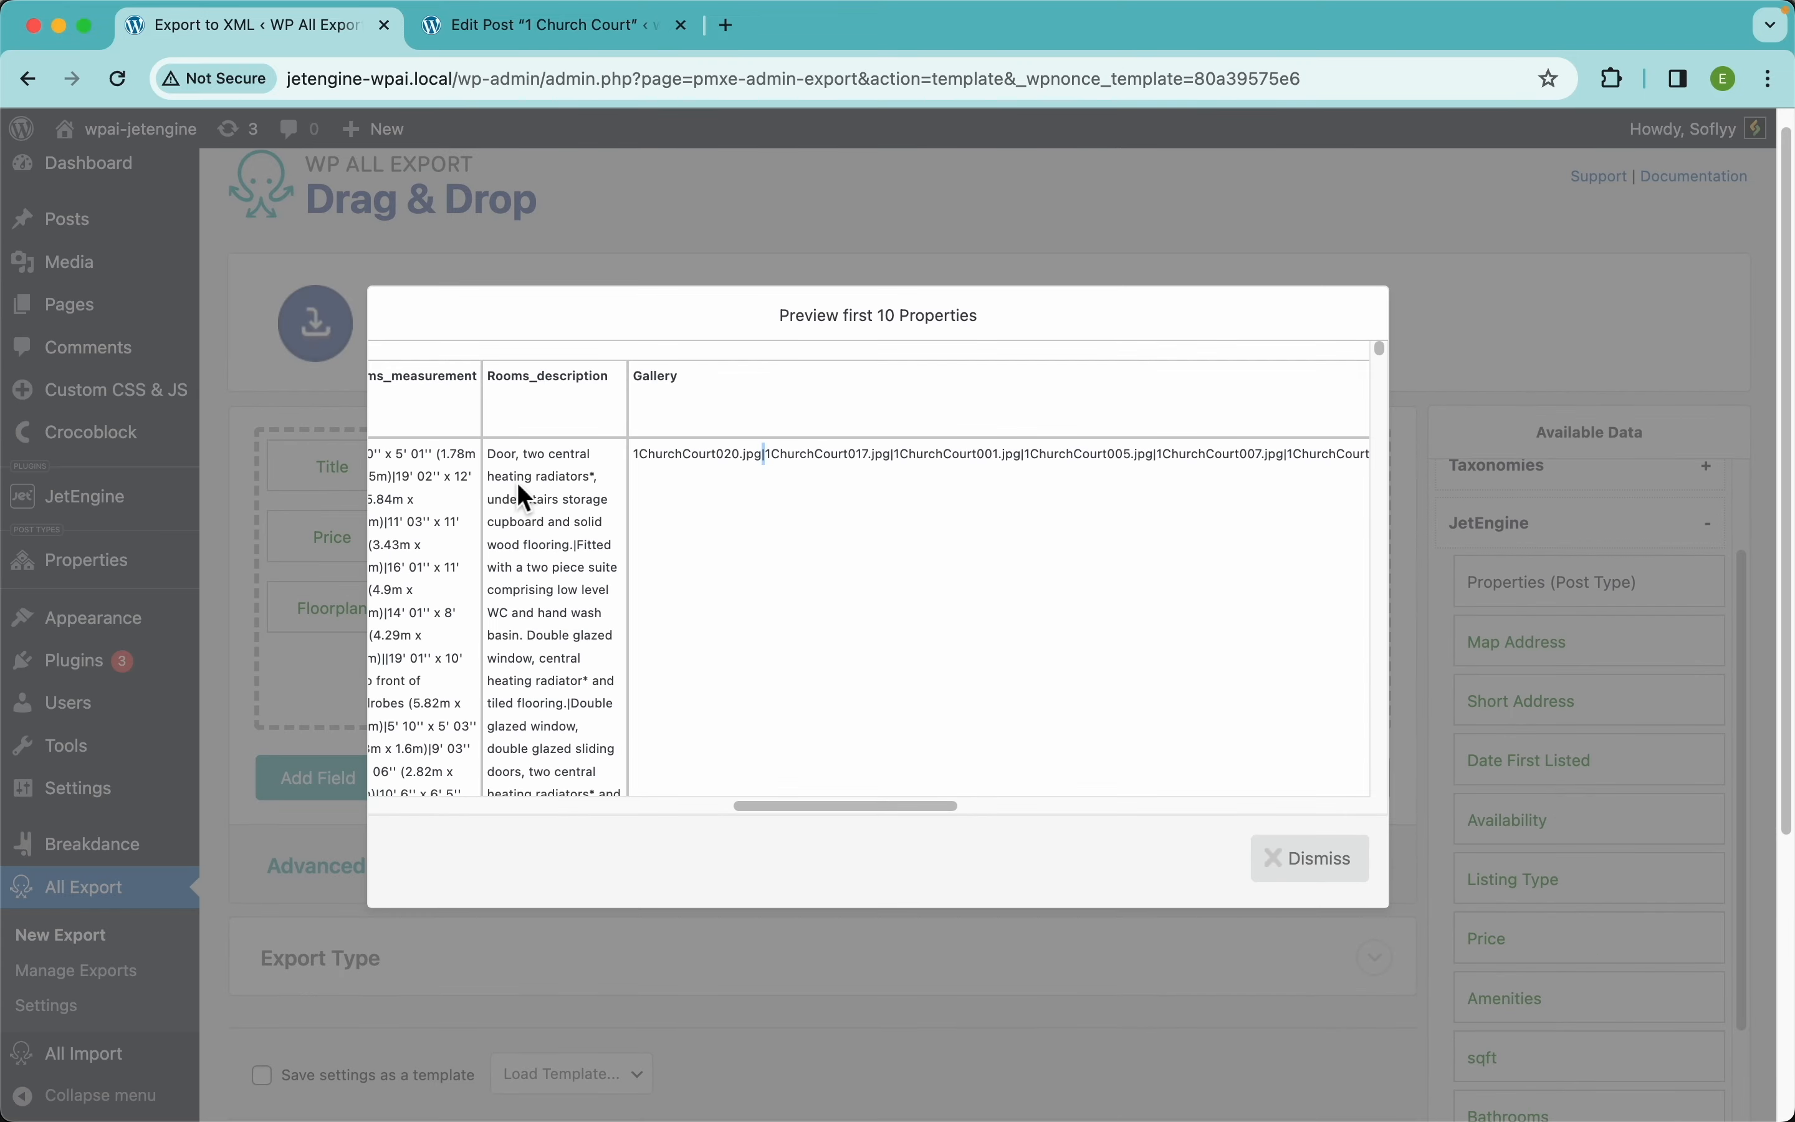
pyautogui.click(1295, 846)
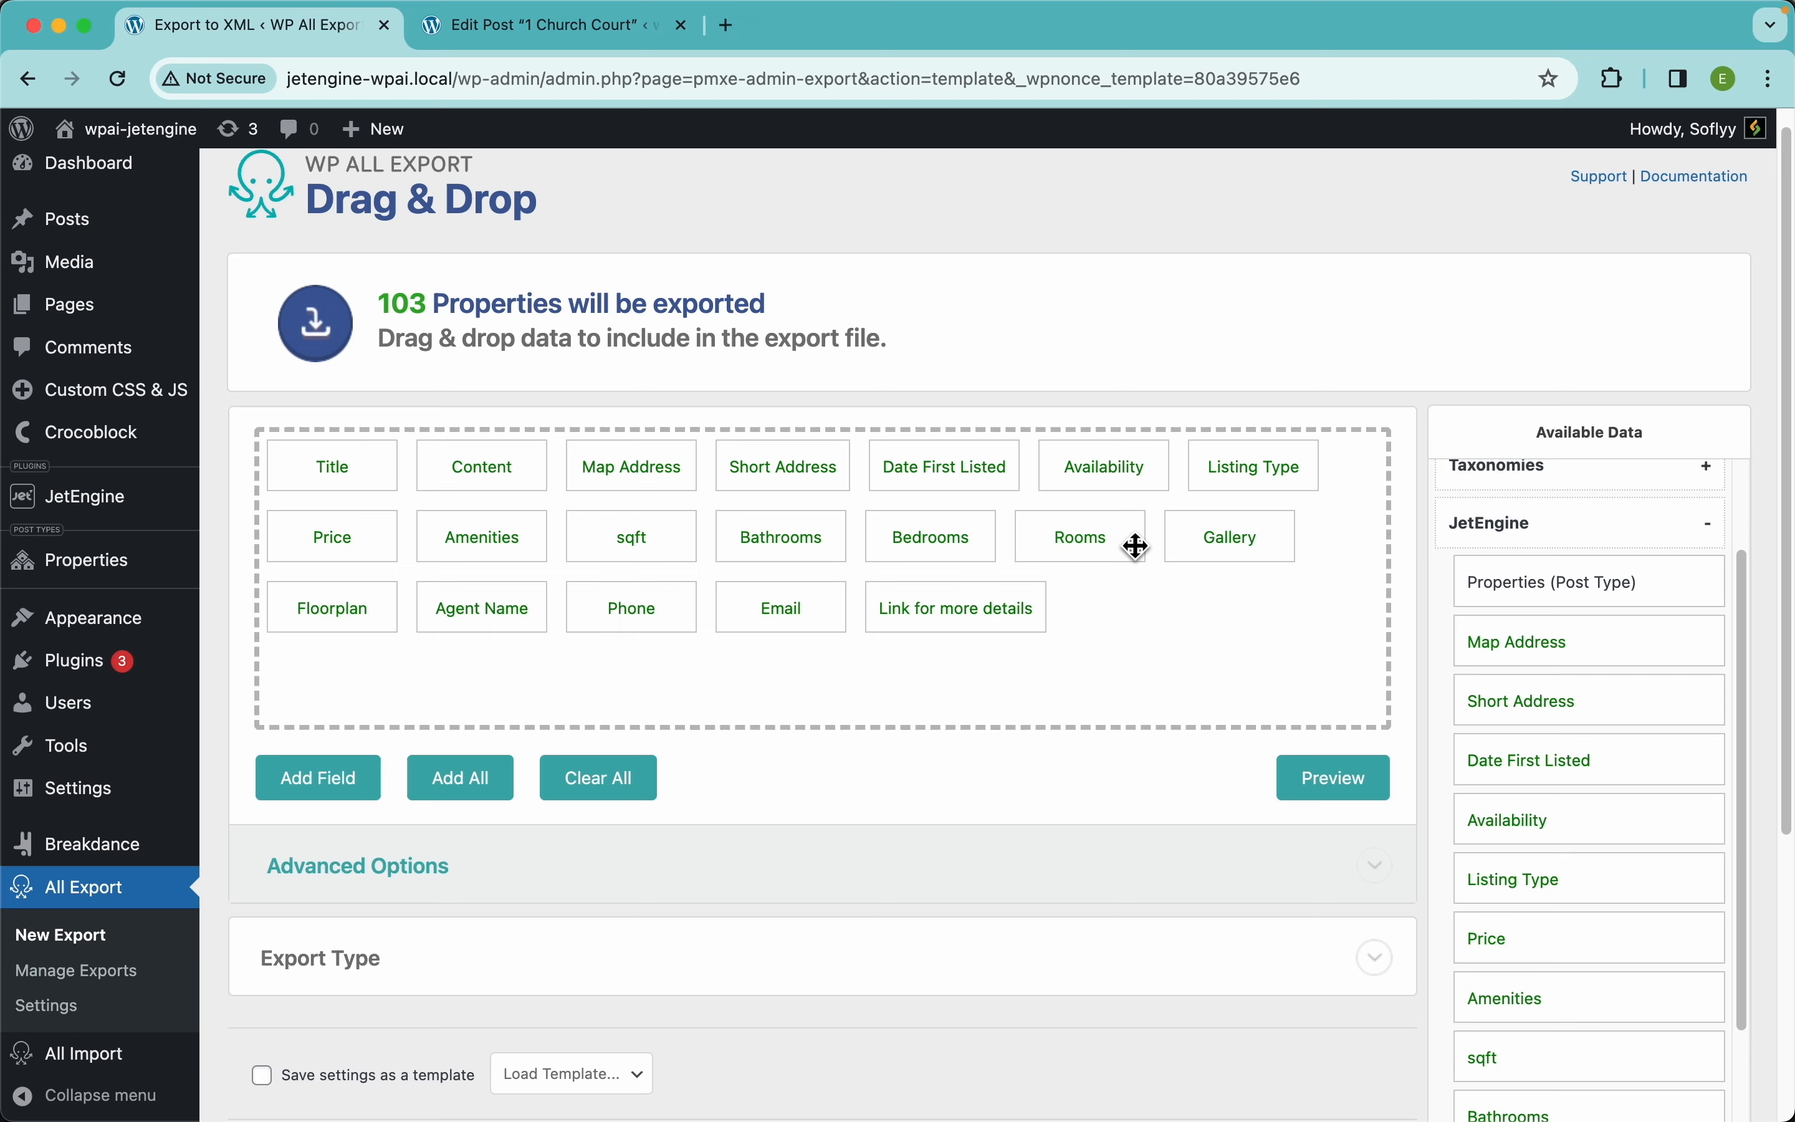
pyautogui.click(1220, 553)
pyautogui.click(667, 399)
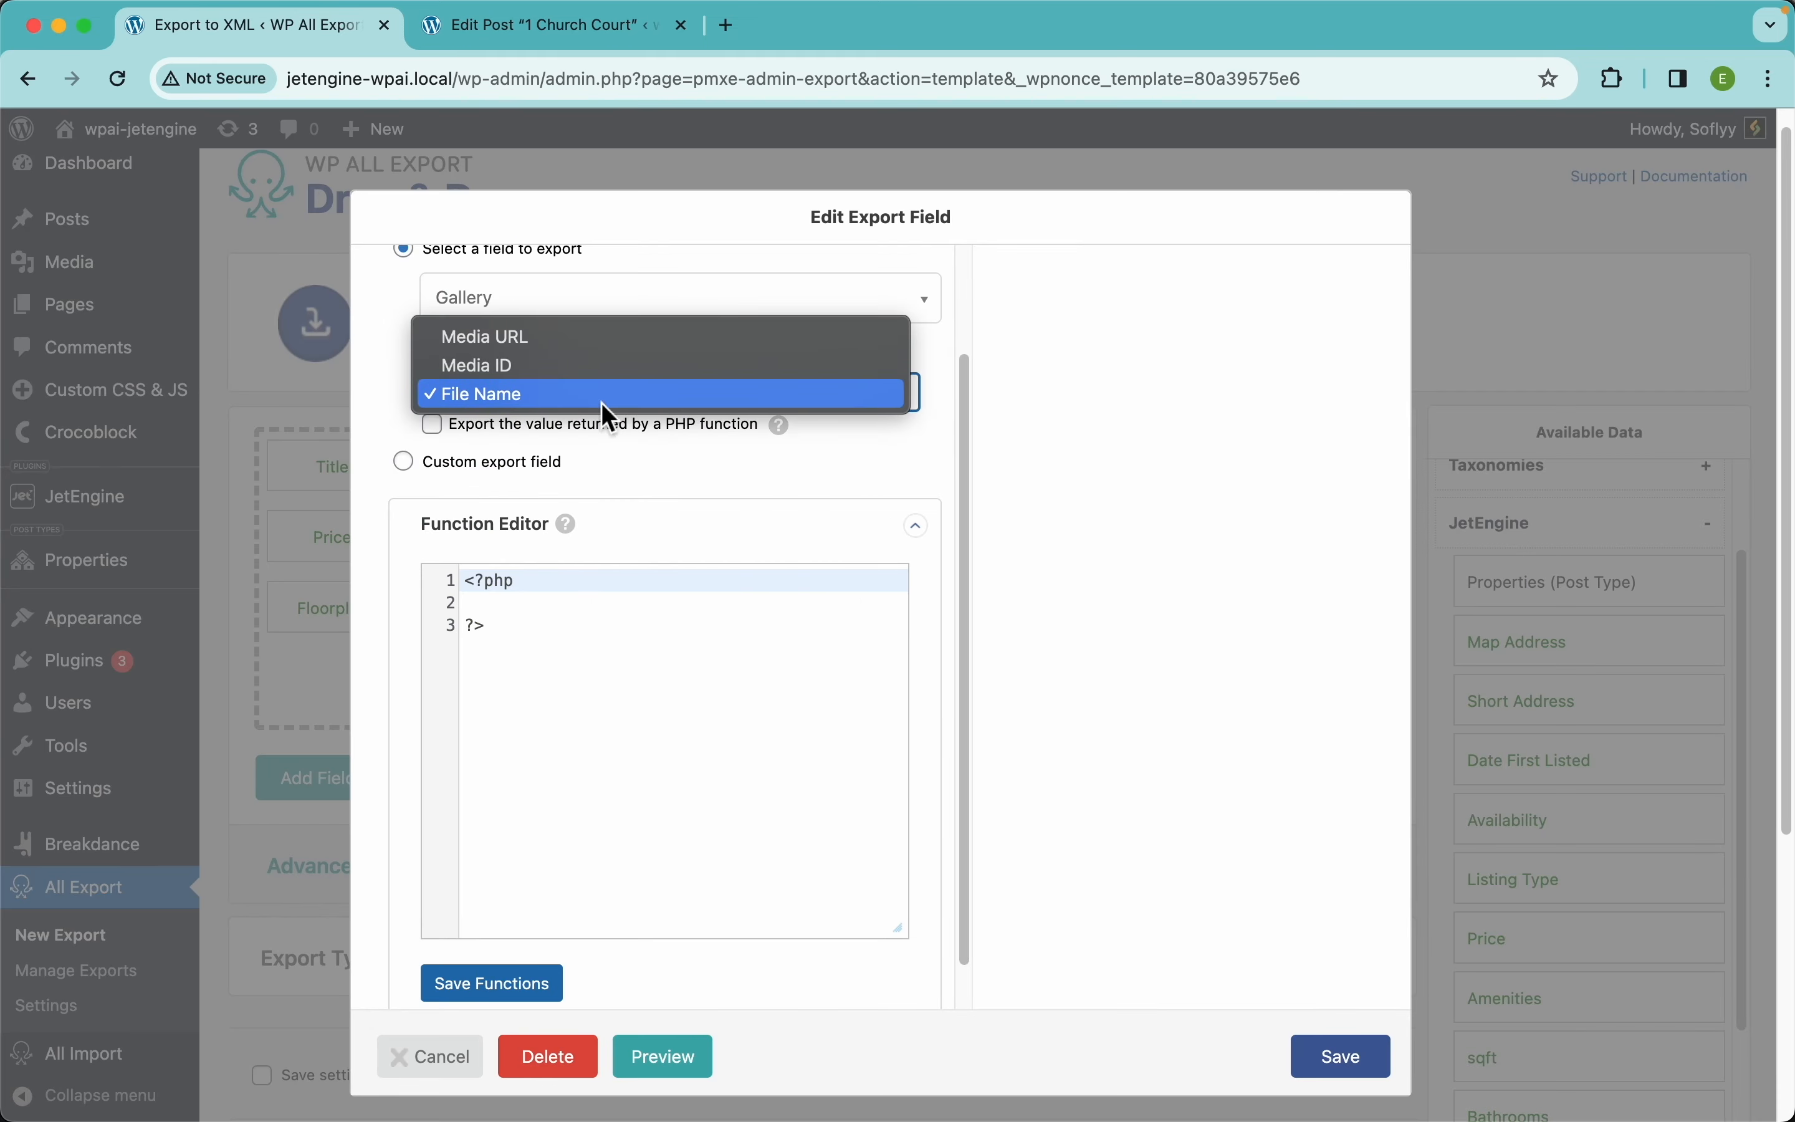
pyautogui.click(516, 338)
pyautogui.click(1346, 1062)
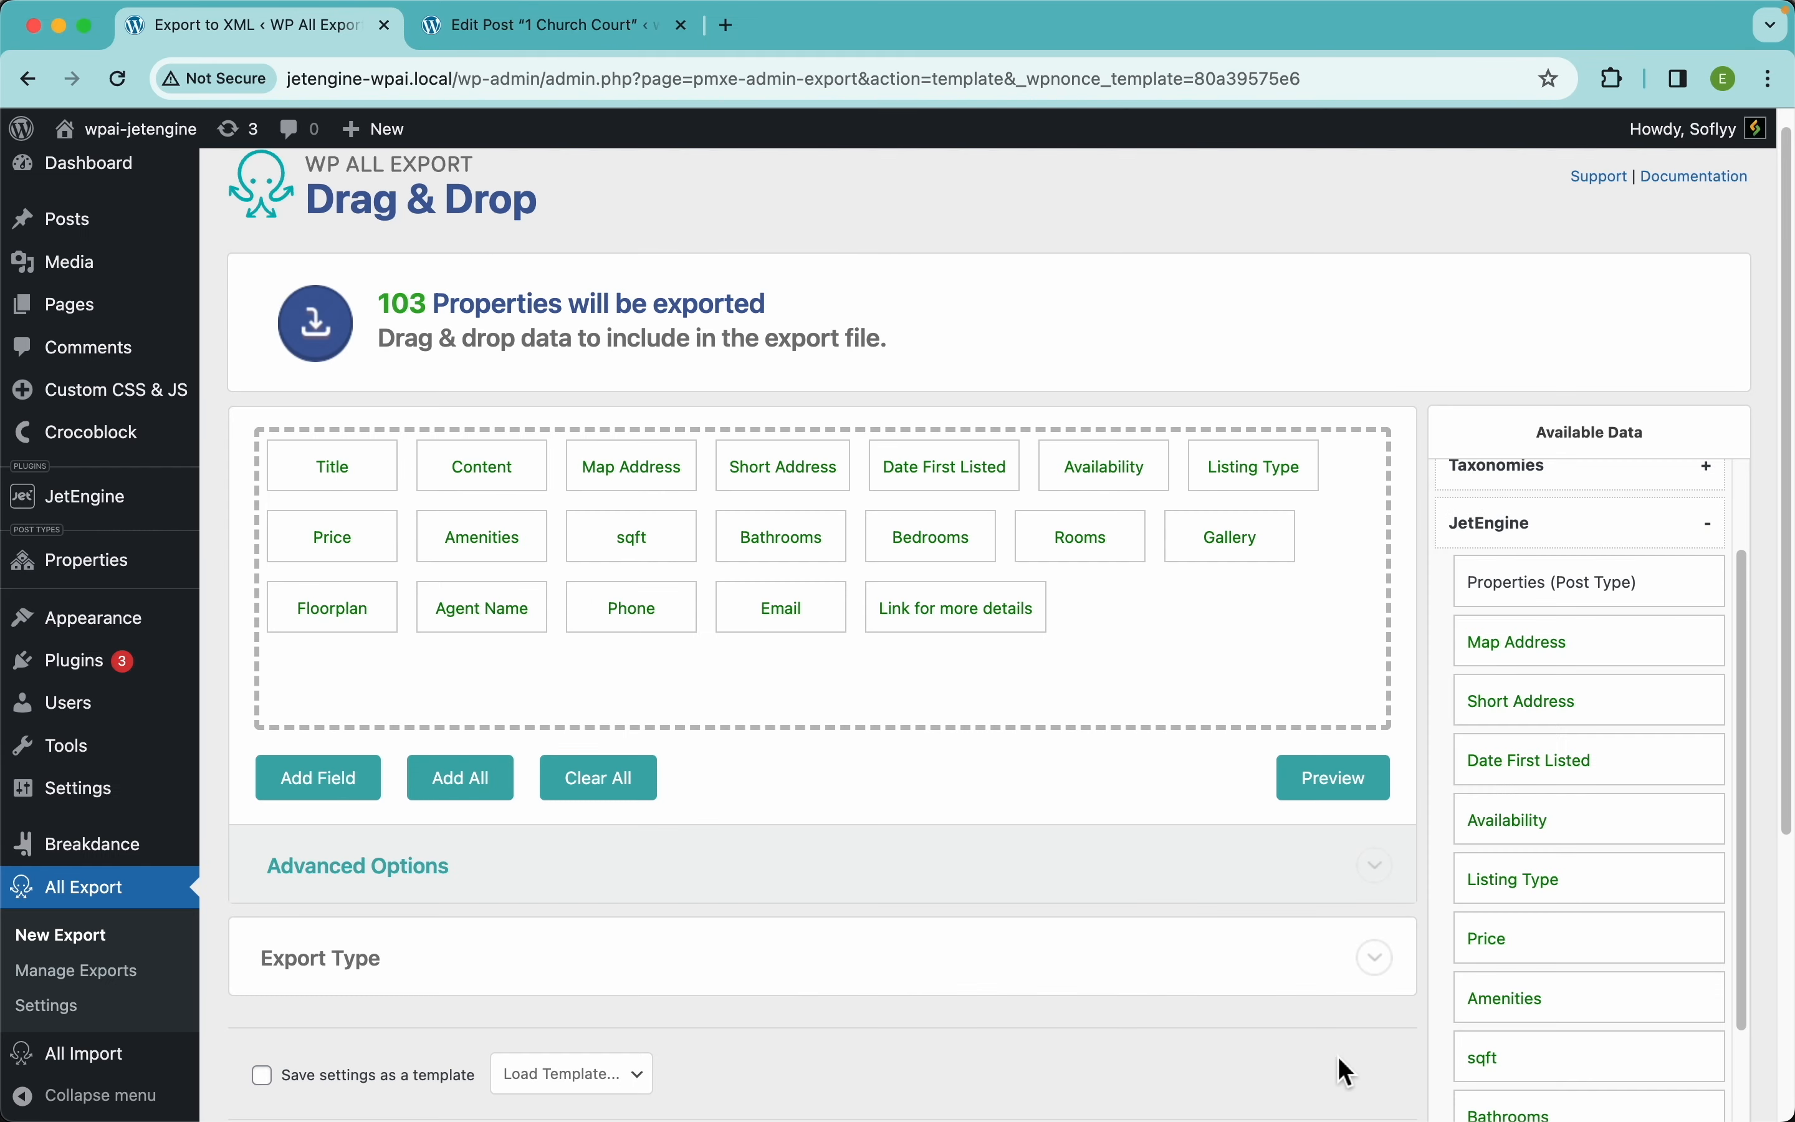
# Preview the export and copy the first gallery image's URL
pyautogui.click(1338, 775)
pyautogui.hscroll(10, 1150, 557)
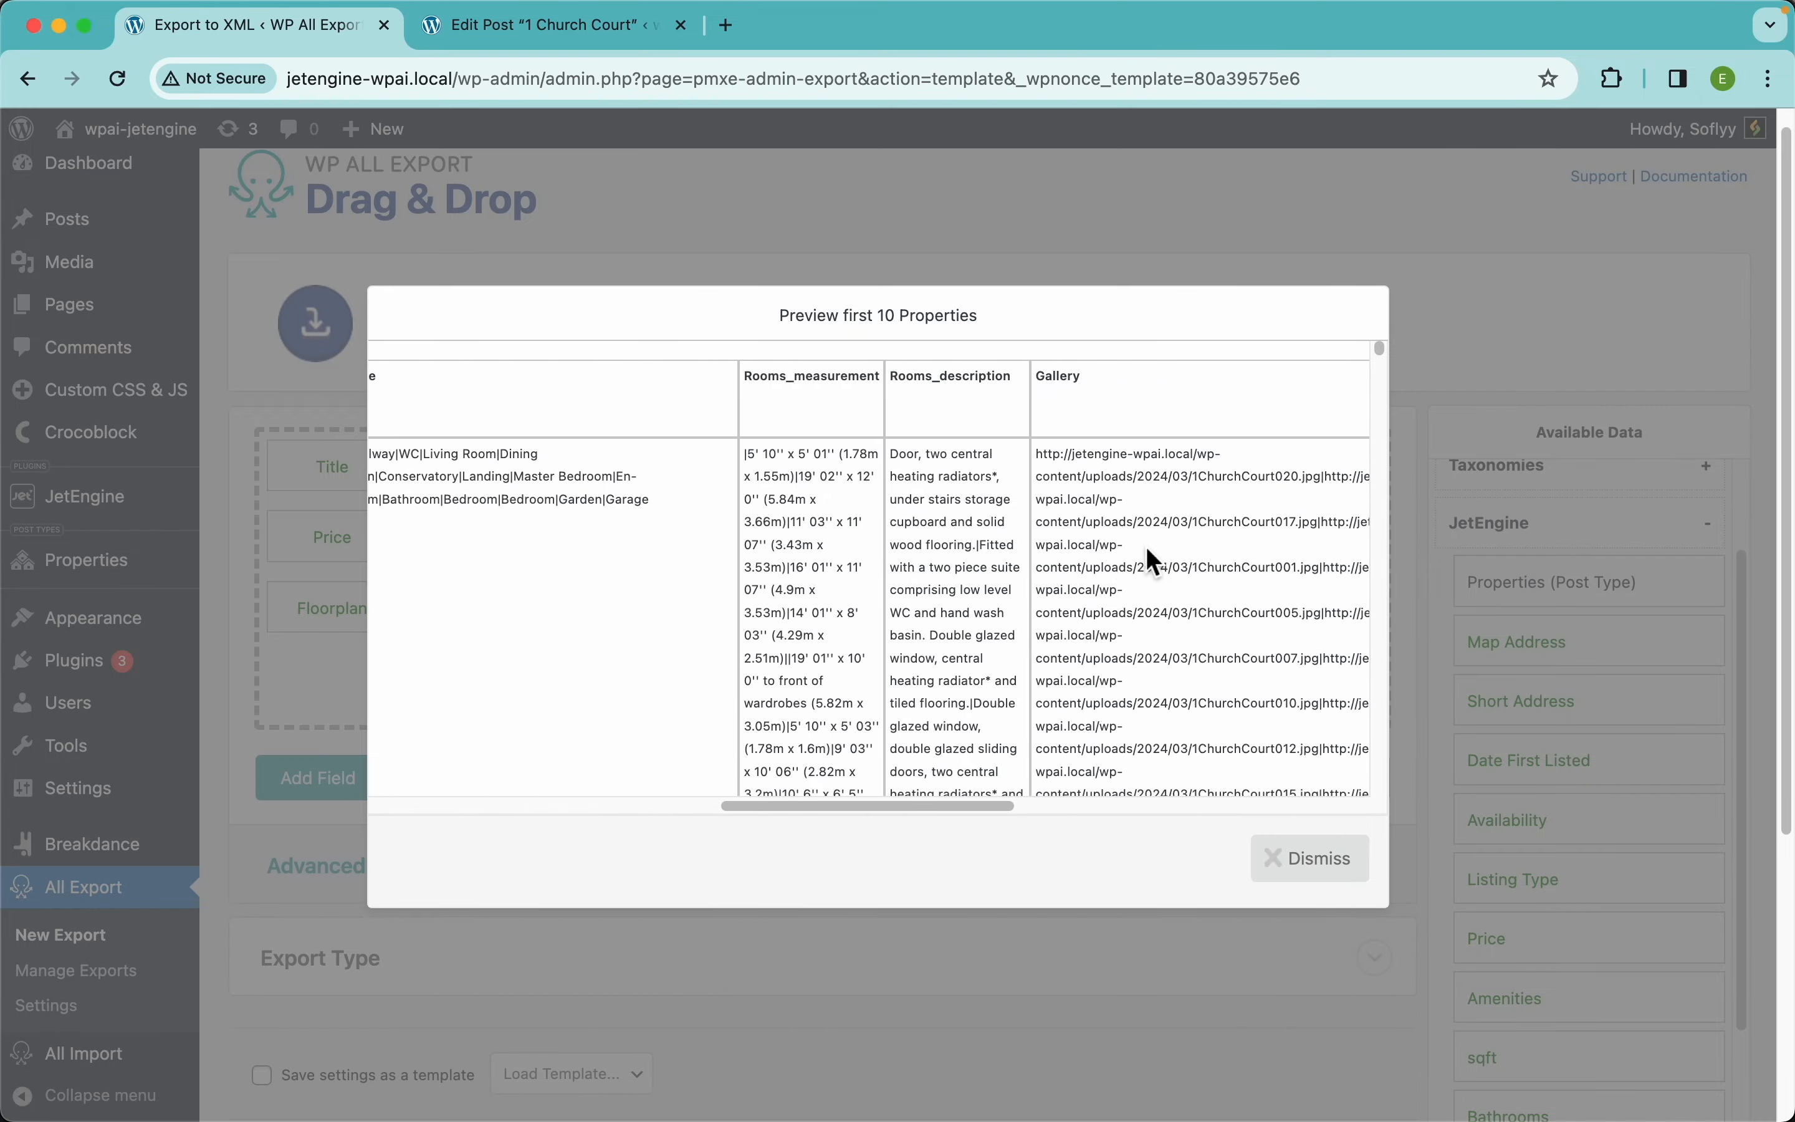
pyautogui.scroll(10, 950, 468)
pyautogui.scroll(4, 949, 467)
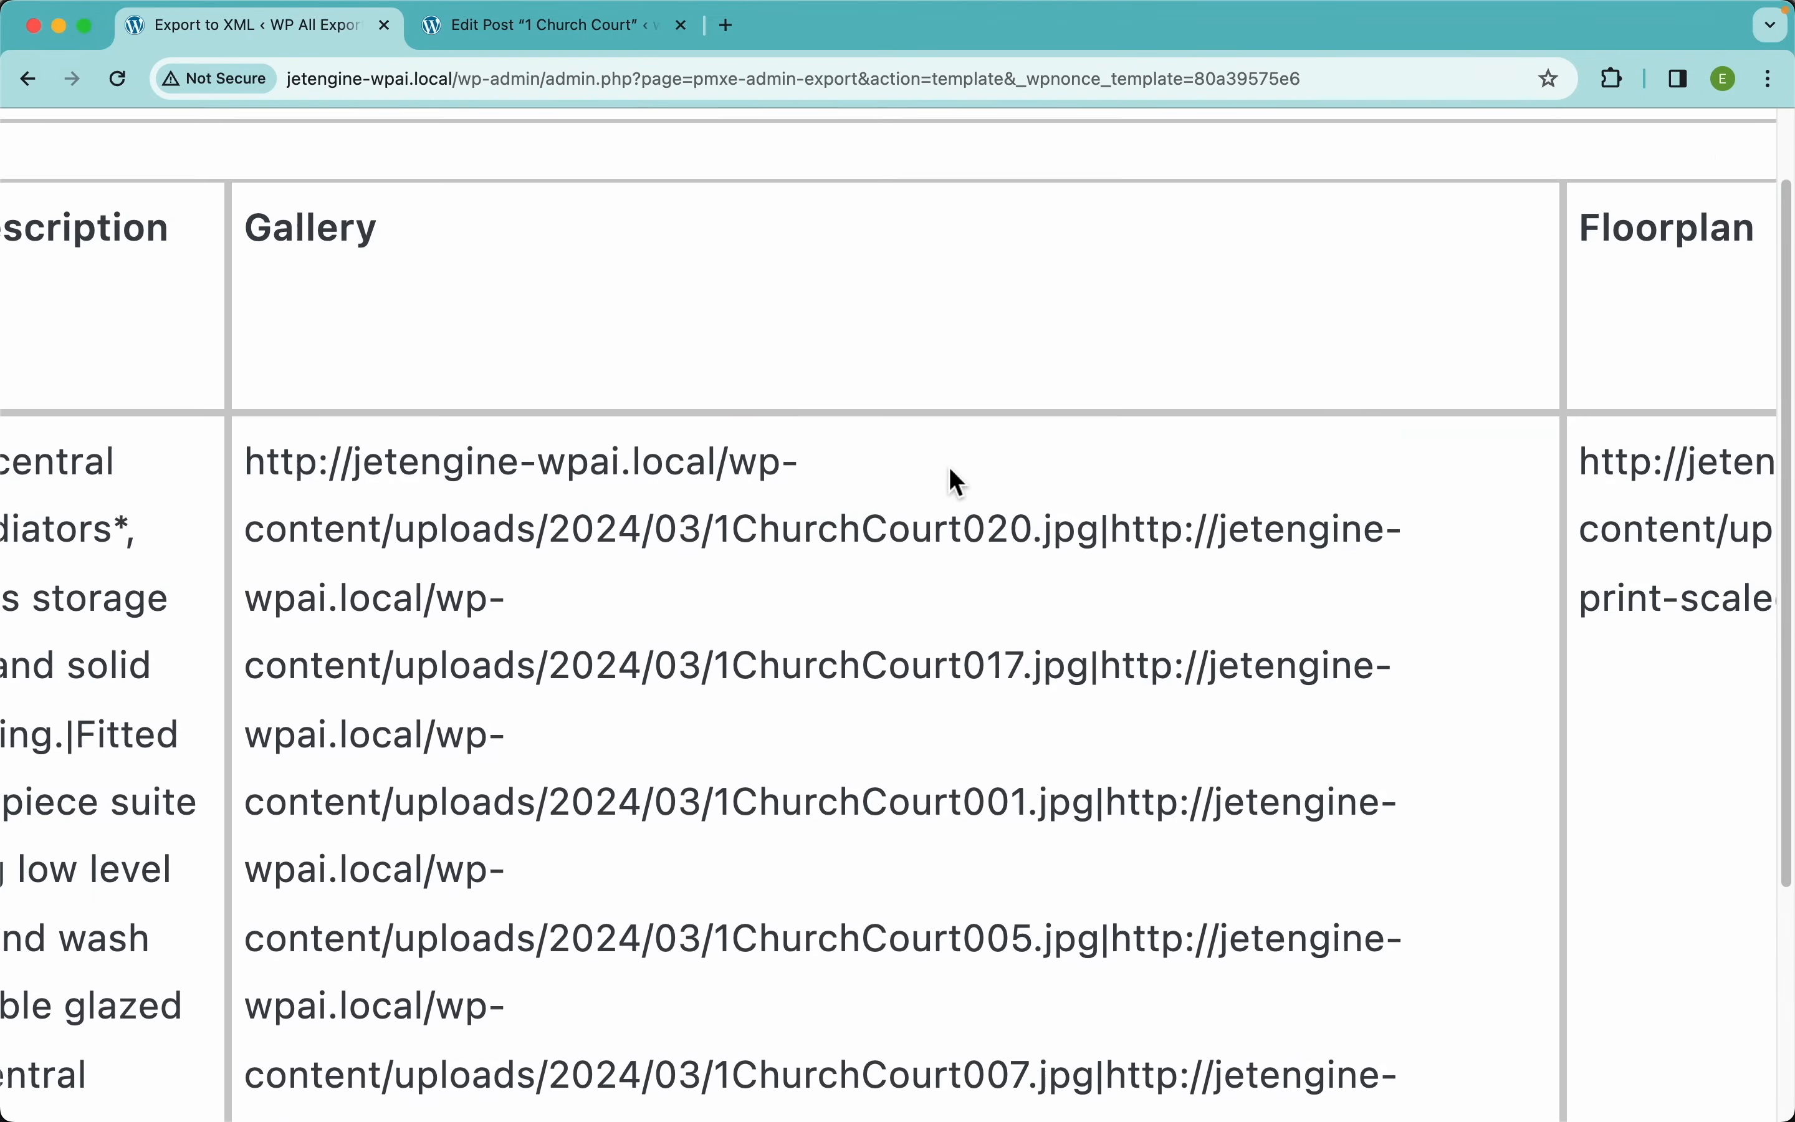
pyautogui.moveTo(251, 480); pyautogui.dragTo(1100, 539)
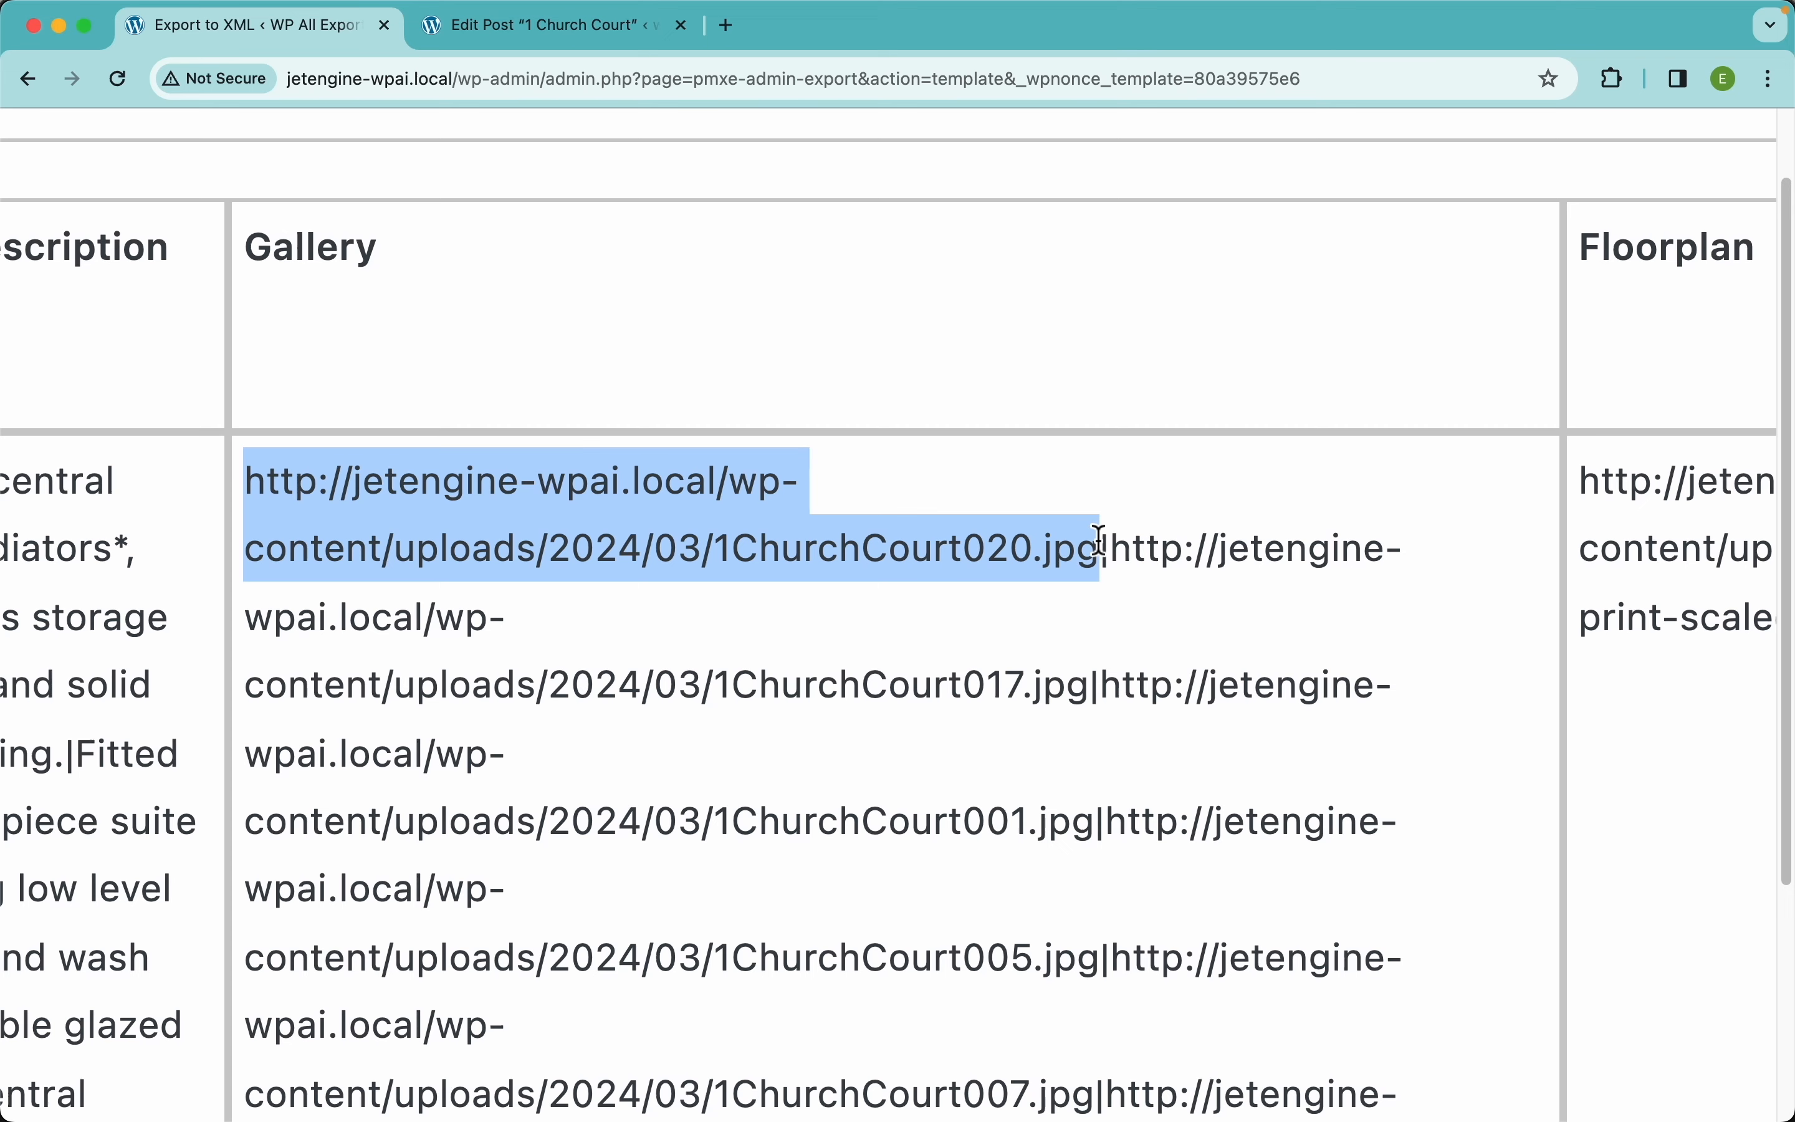
pyautogui.press('super+c')
pyautogui.press('super+t')
# Load the copied URL to confirm the 1ChurchCourt020.jpg house photo, then close that tab
pyautogui.press('super+v')
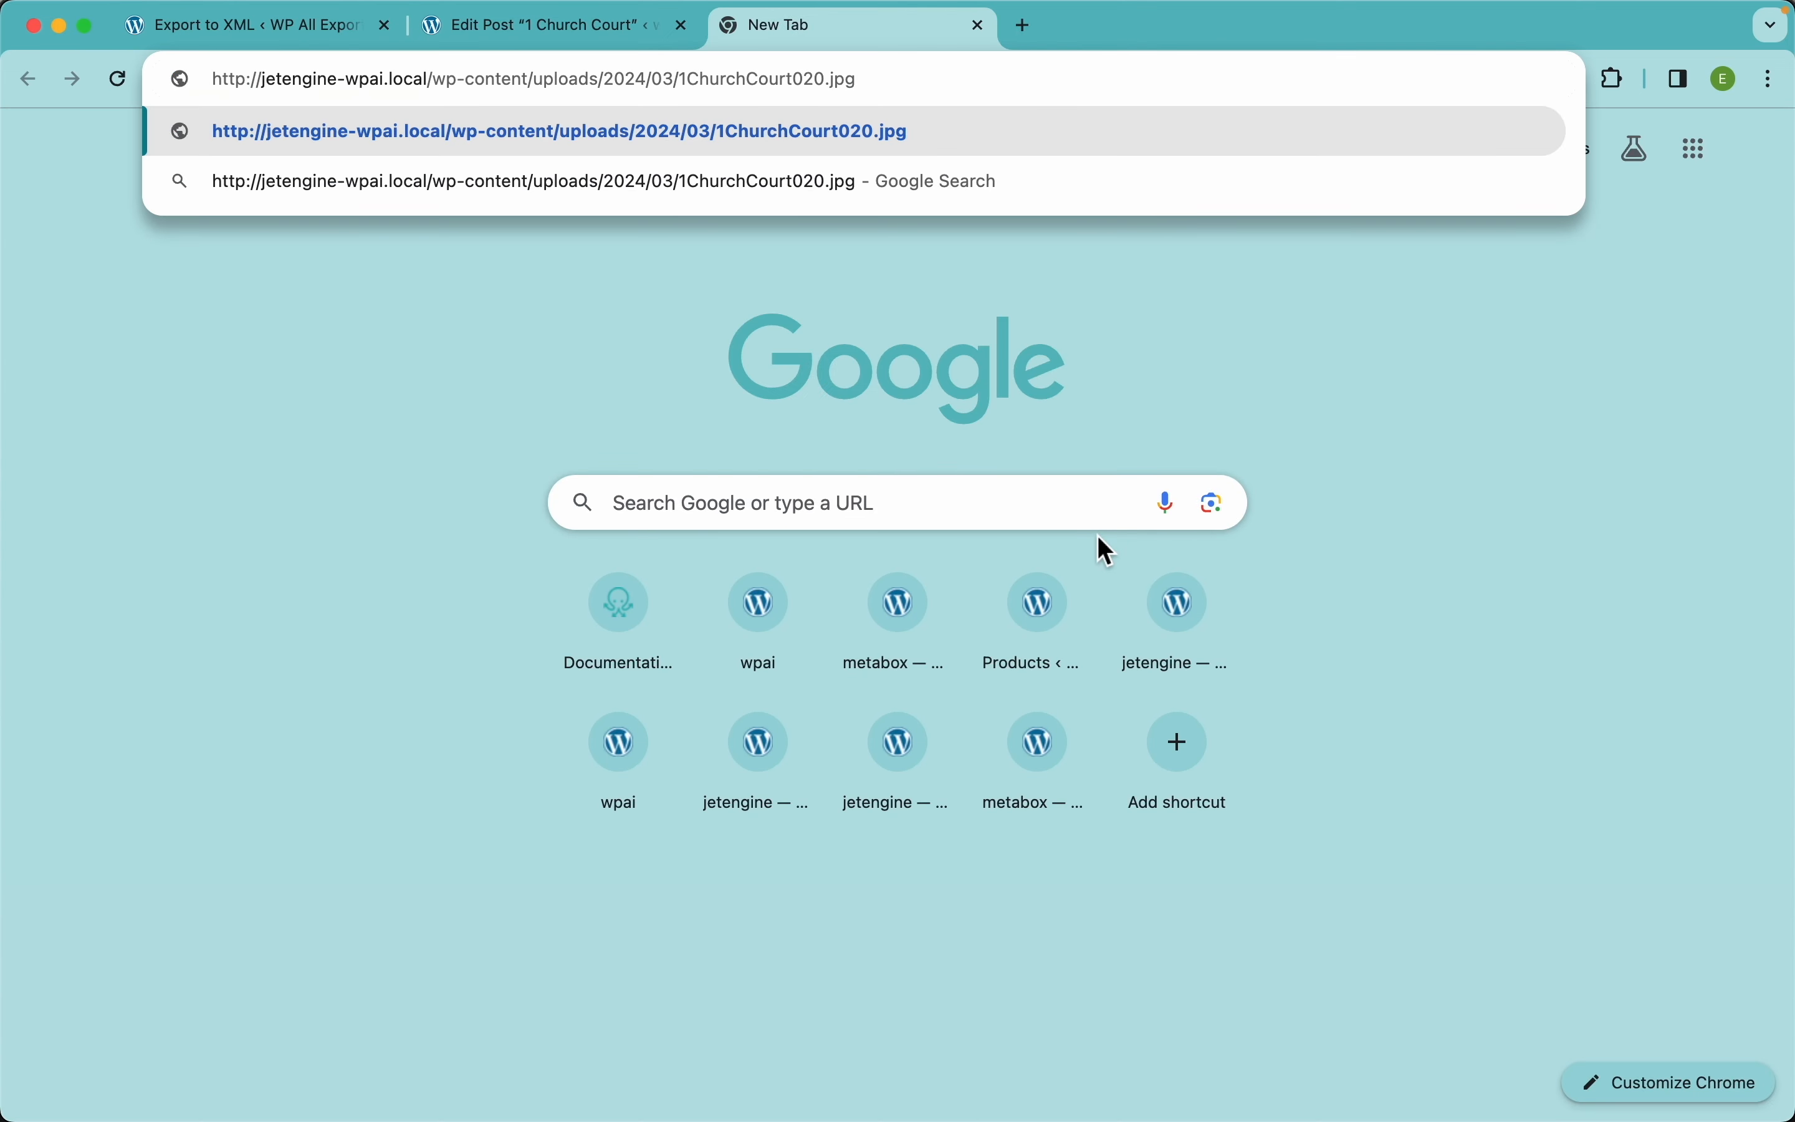
pyautogui.press('Return')
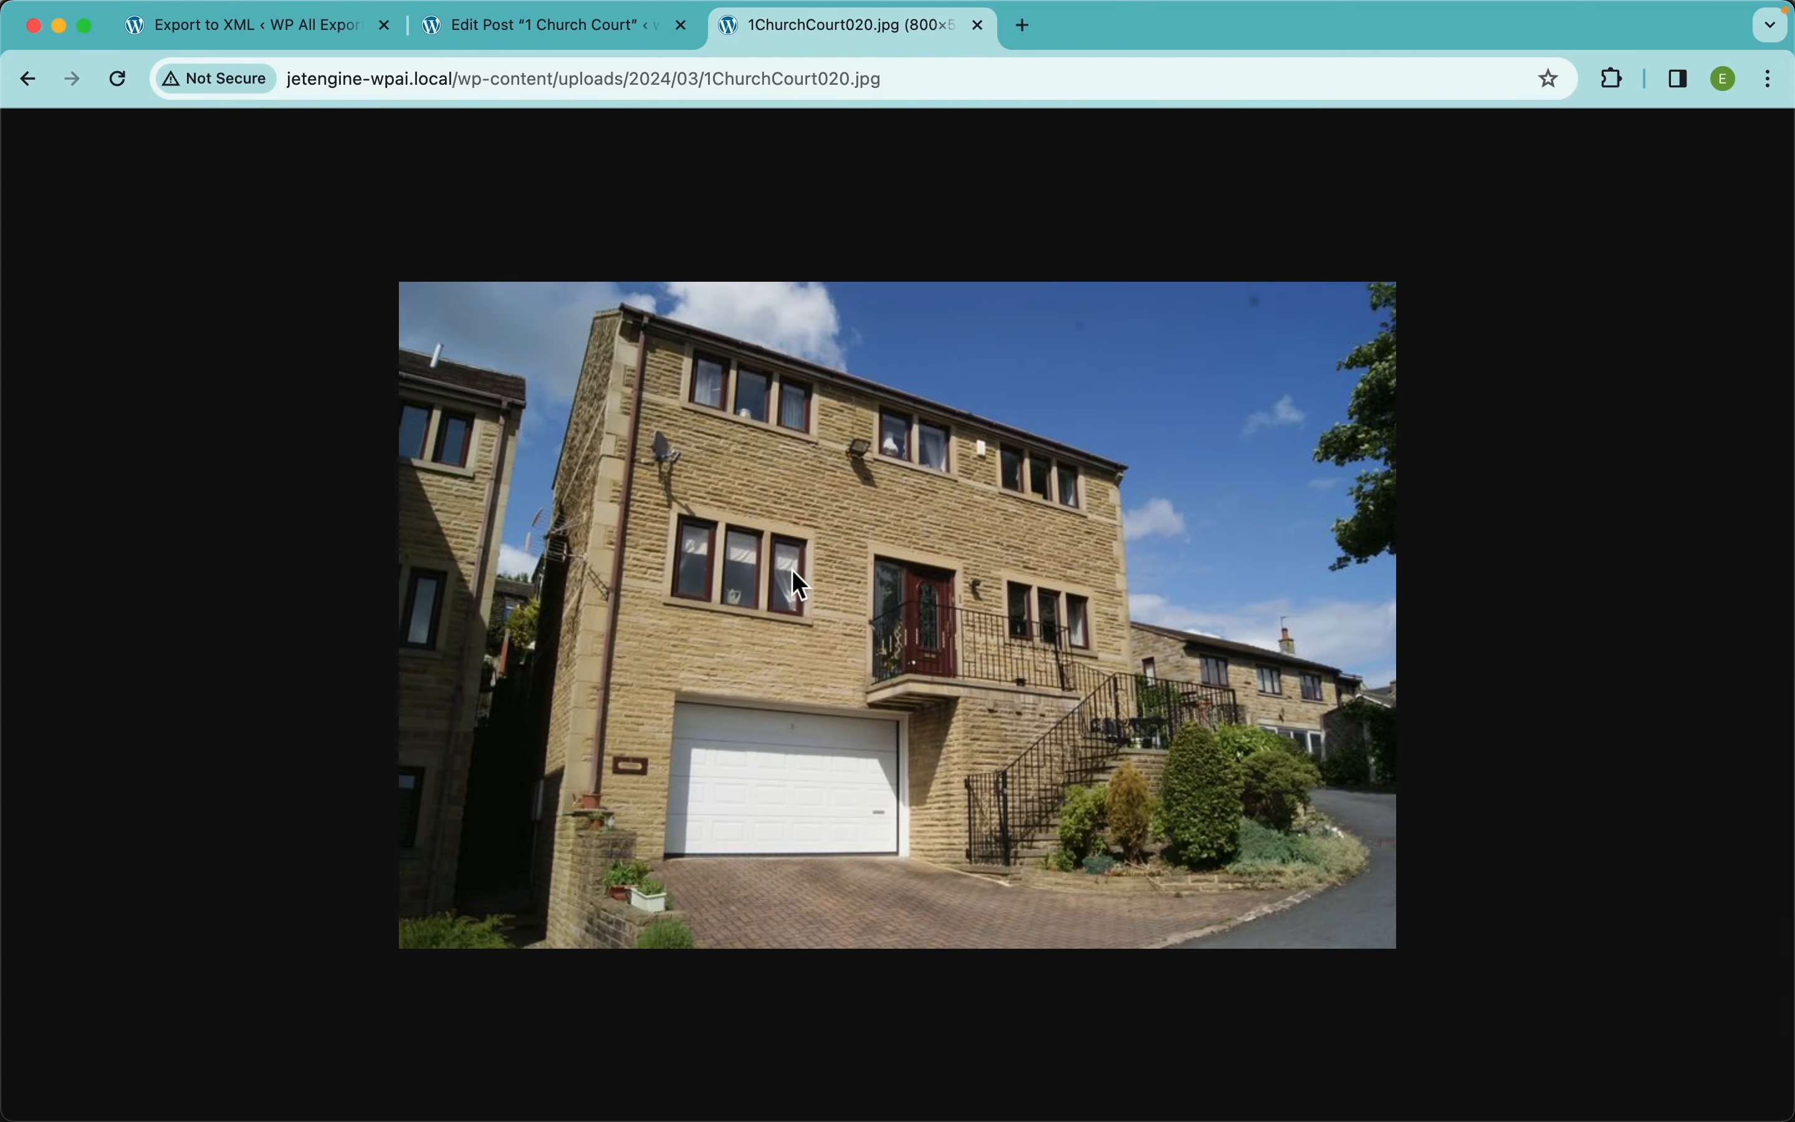
pyautogui.click(976, 28)
pyautogui.scroll(-5, 754, 526)
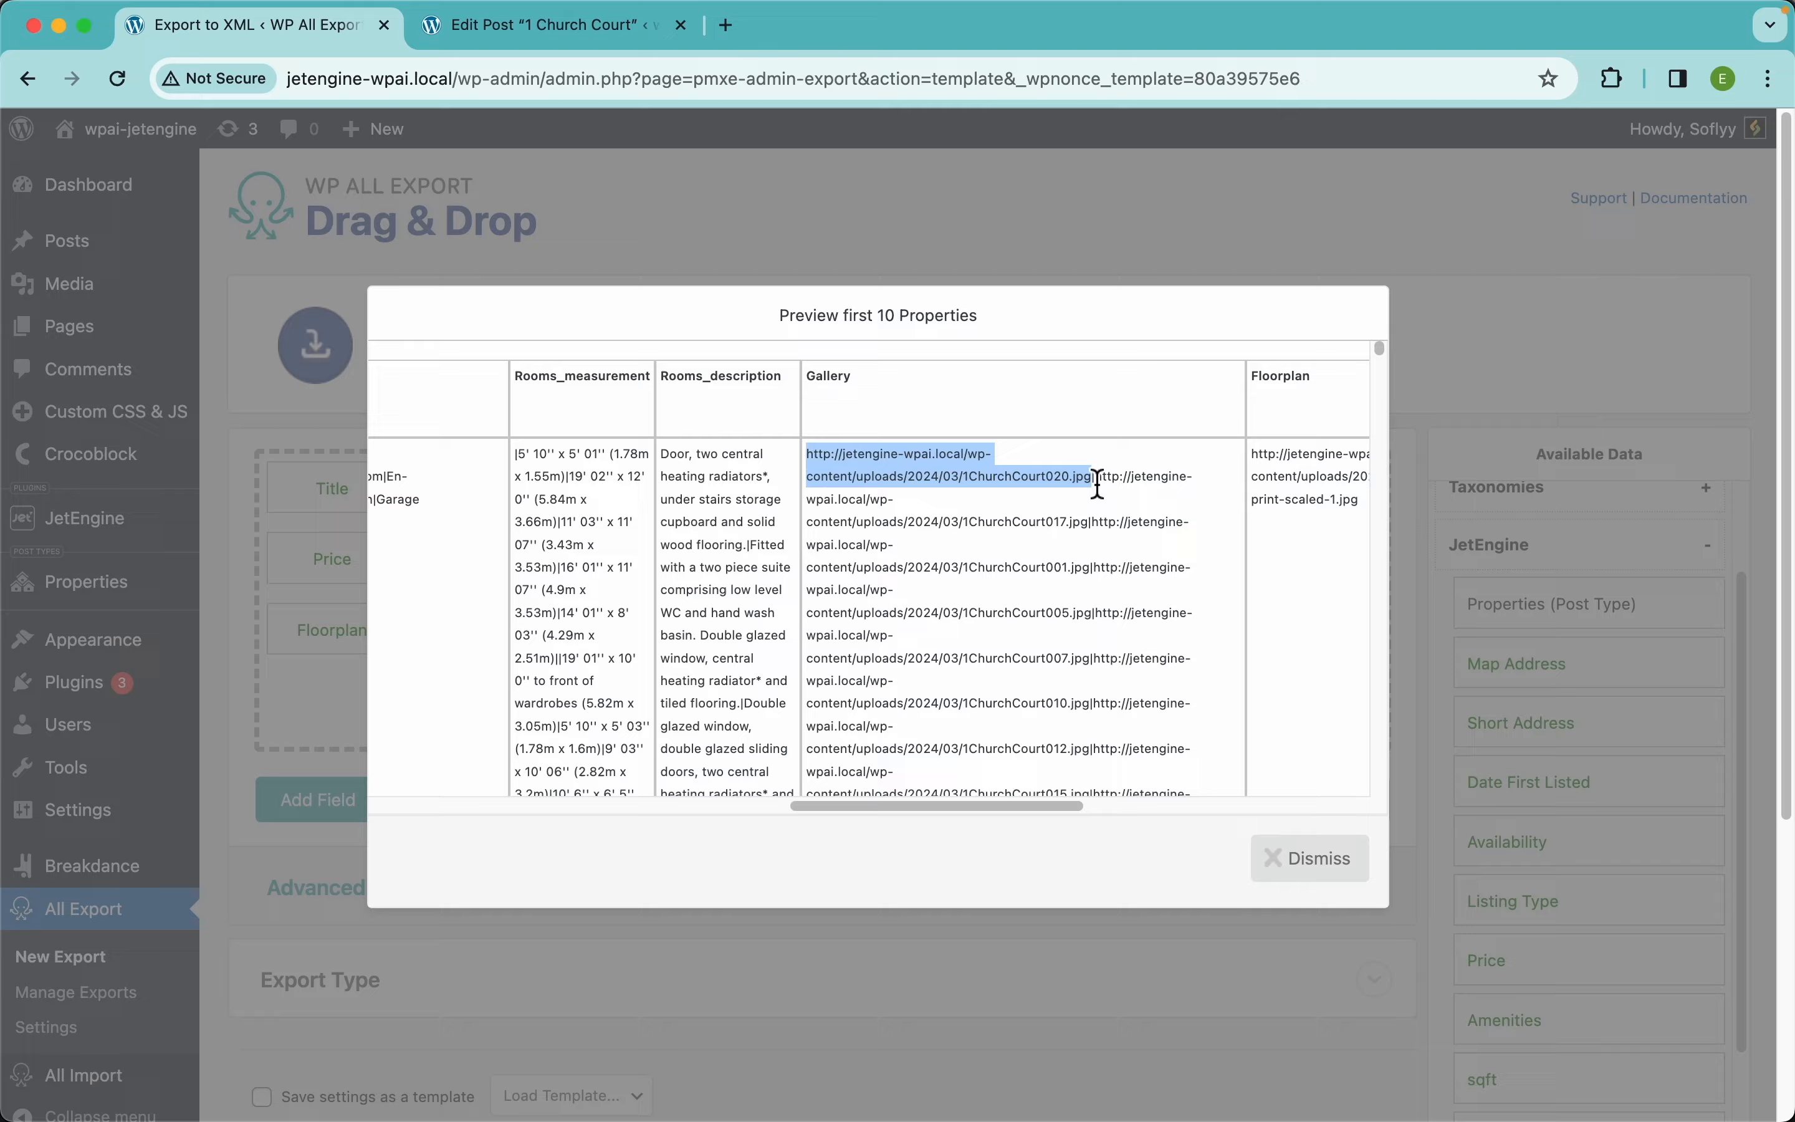
# Inspect where the pipe-separated gallery URLs split in the preview, then close it
pyautogui.scroll(10, 1098, 484)
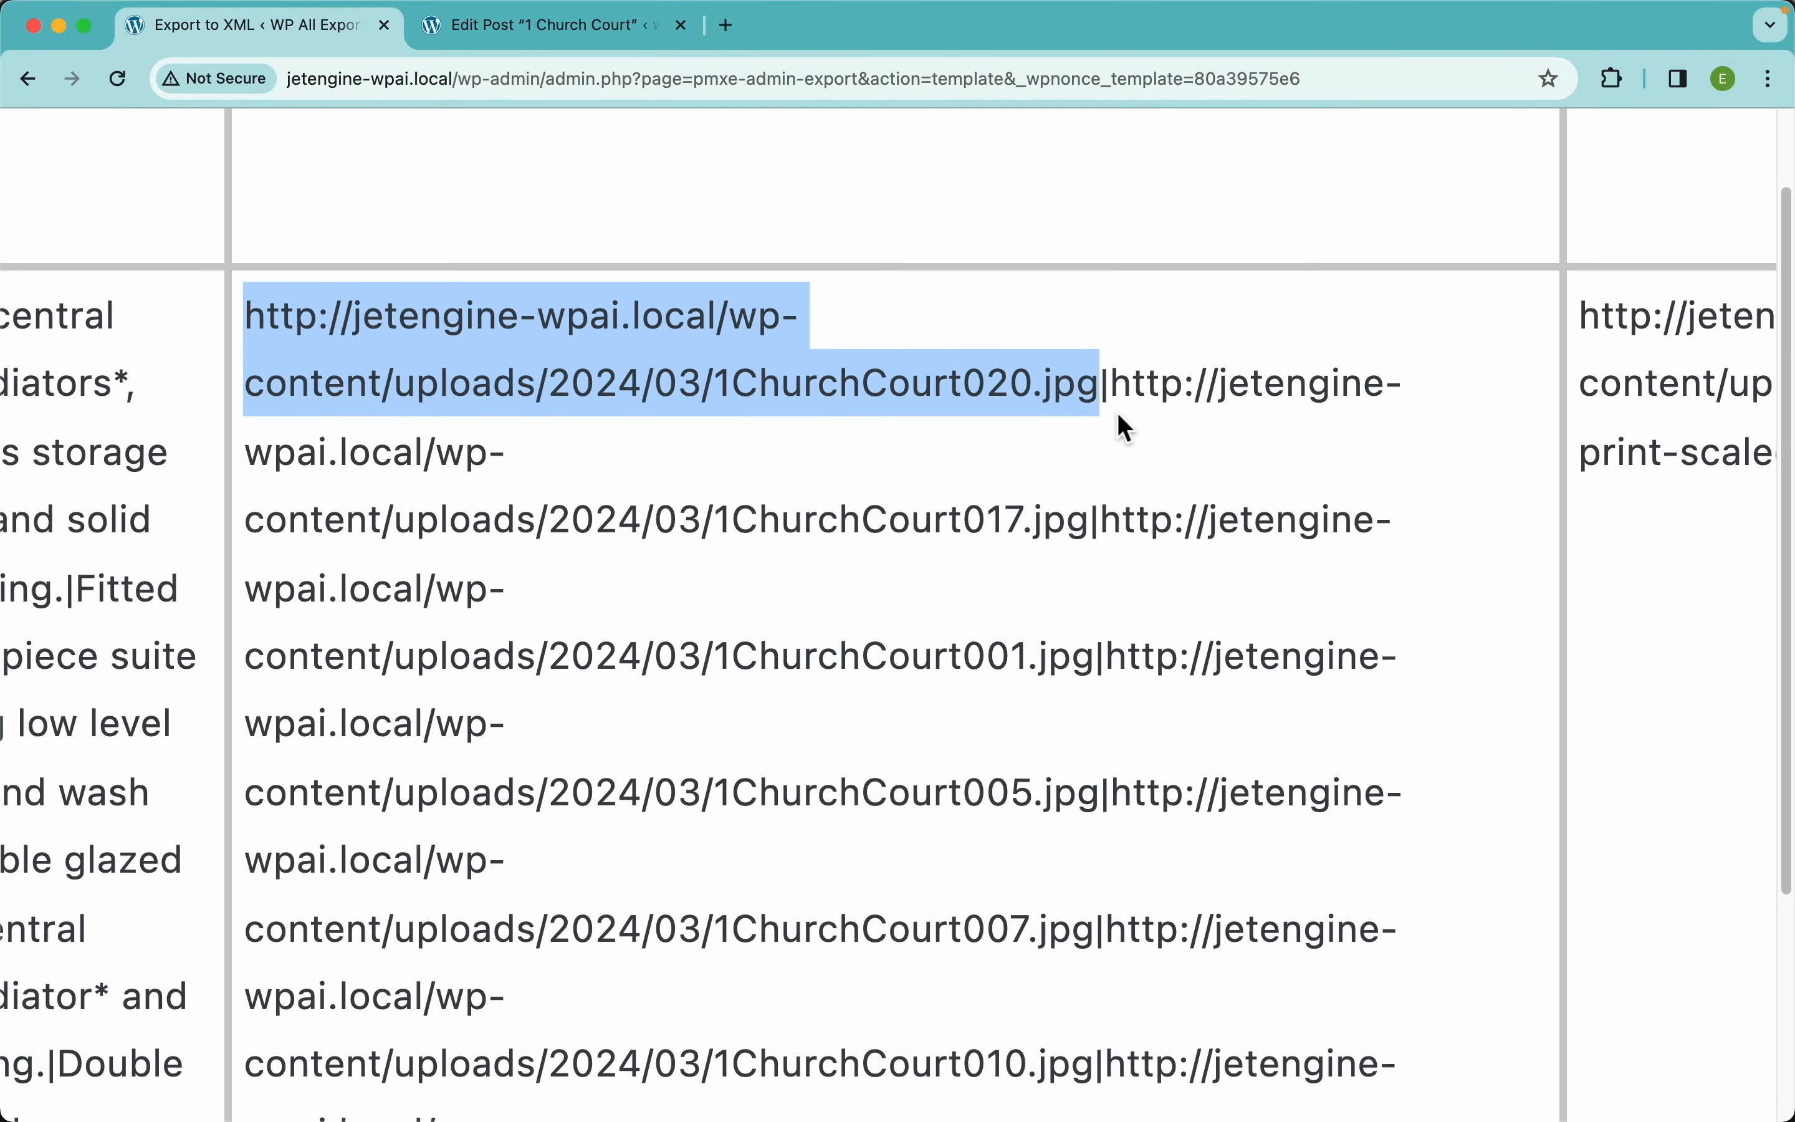
pyautogui.doubleClick(1115, 398)
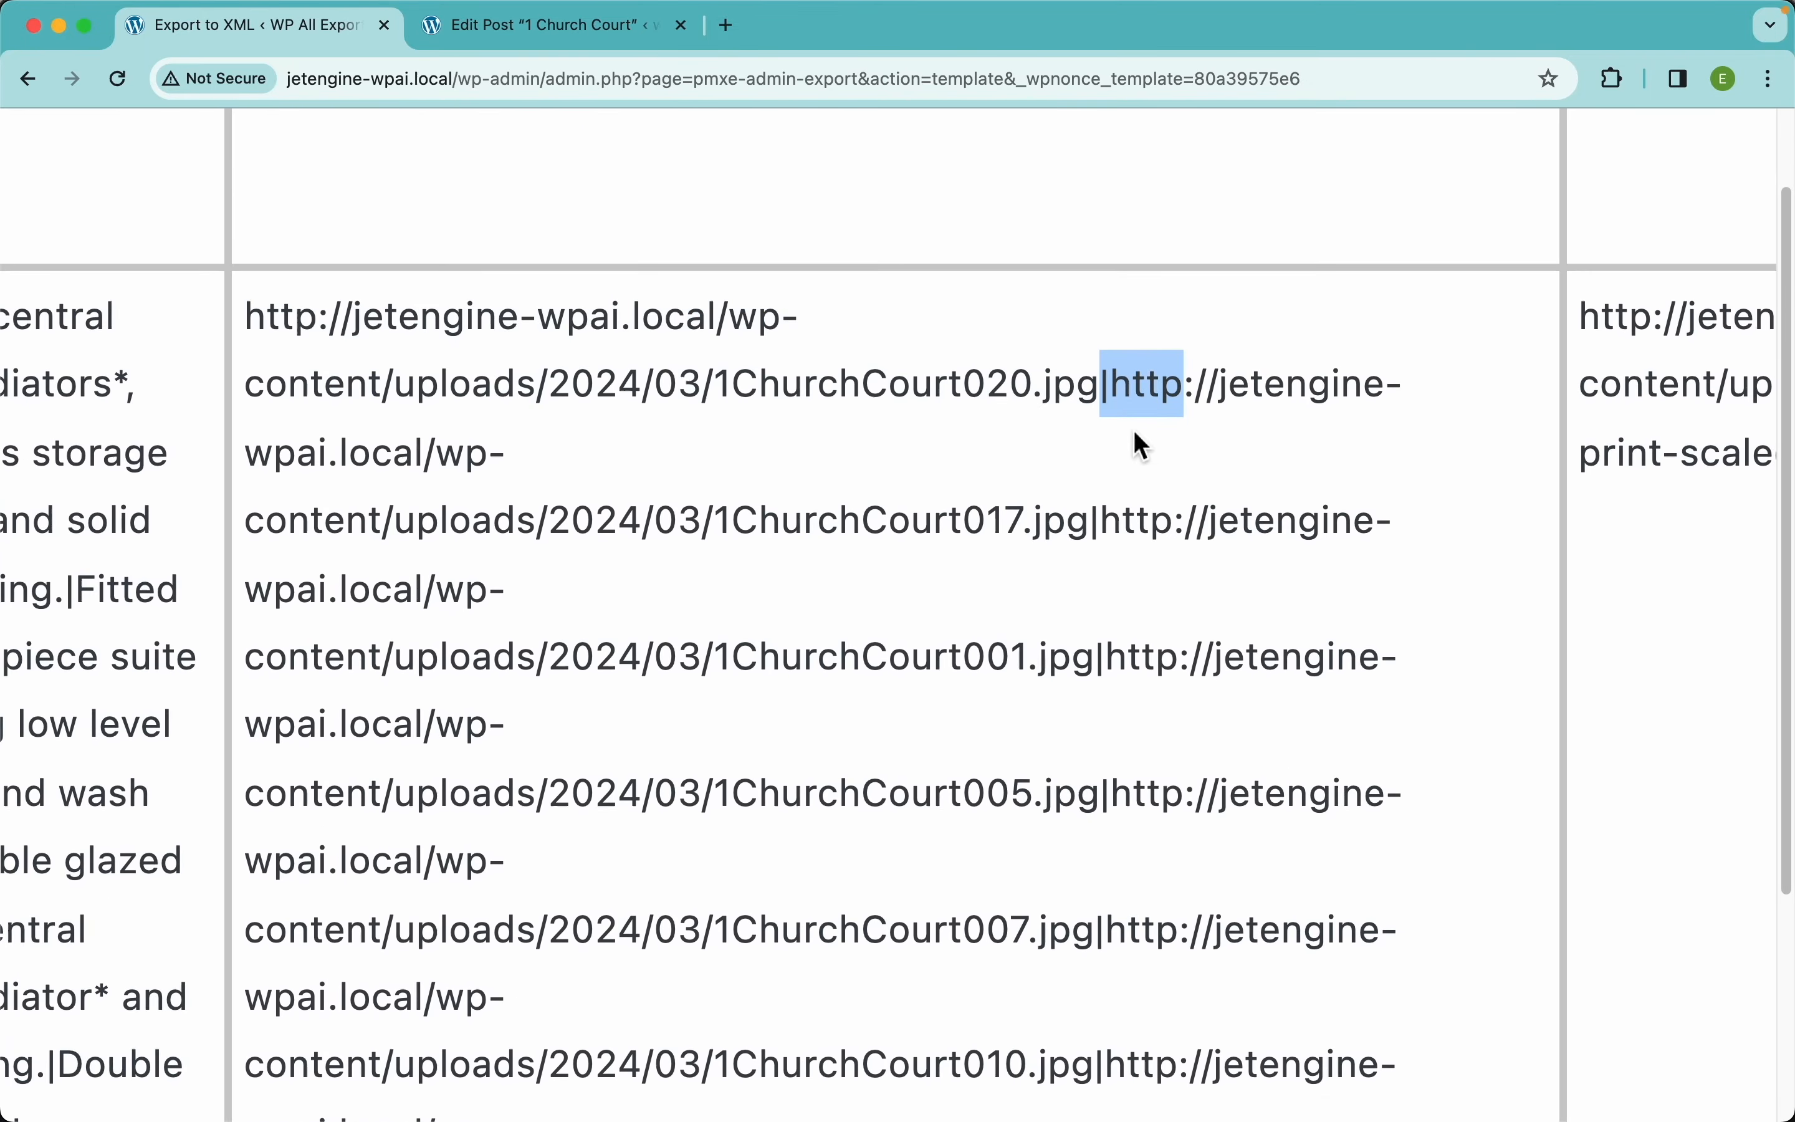
pyautogui.click(1146, 444)
pyautogui.scroll(-10, 1233, 567)
pyautogui.click(1306, 857)
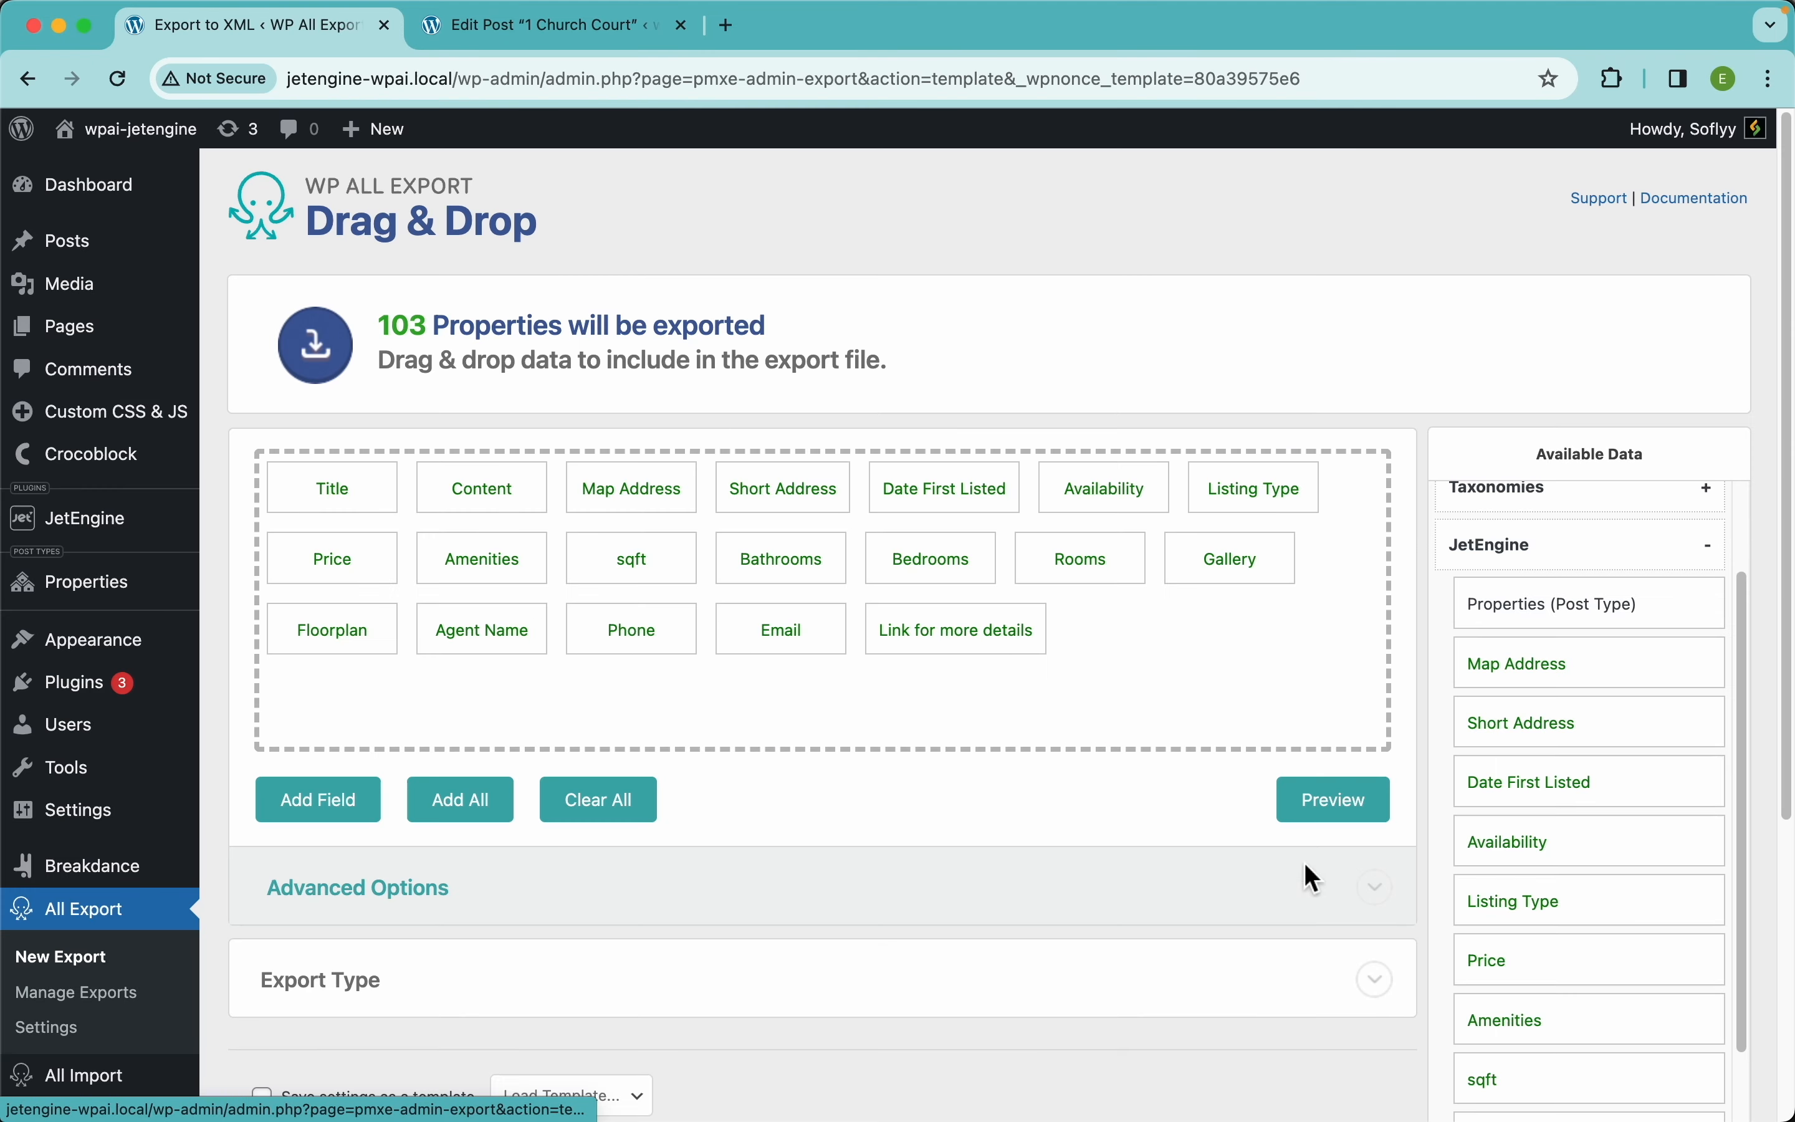
# Add a replace_pipes function swapping pipes for ', ' in the Function Editor and save it
pyautogui.click(1228, 567)
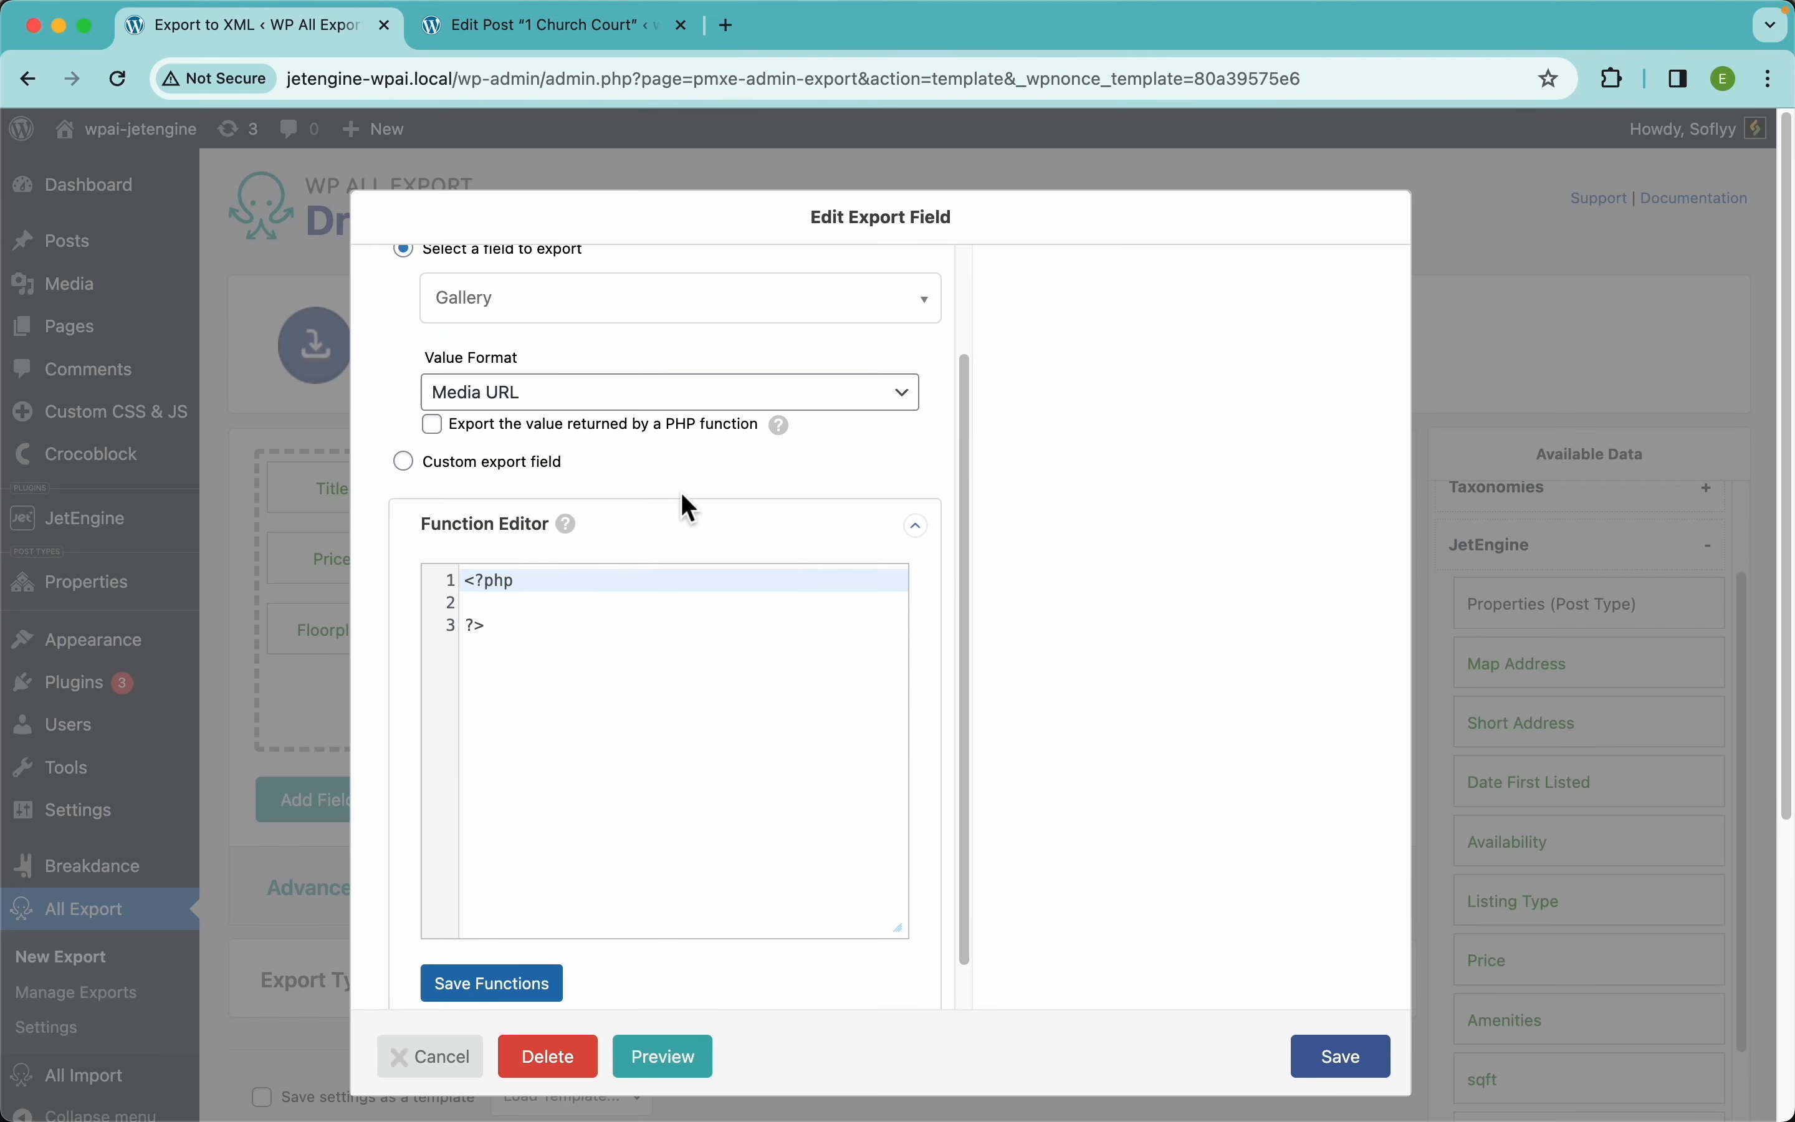
pyautogui.press('Return')
pyautogui.press('Return')
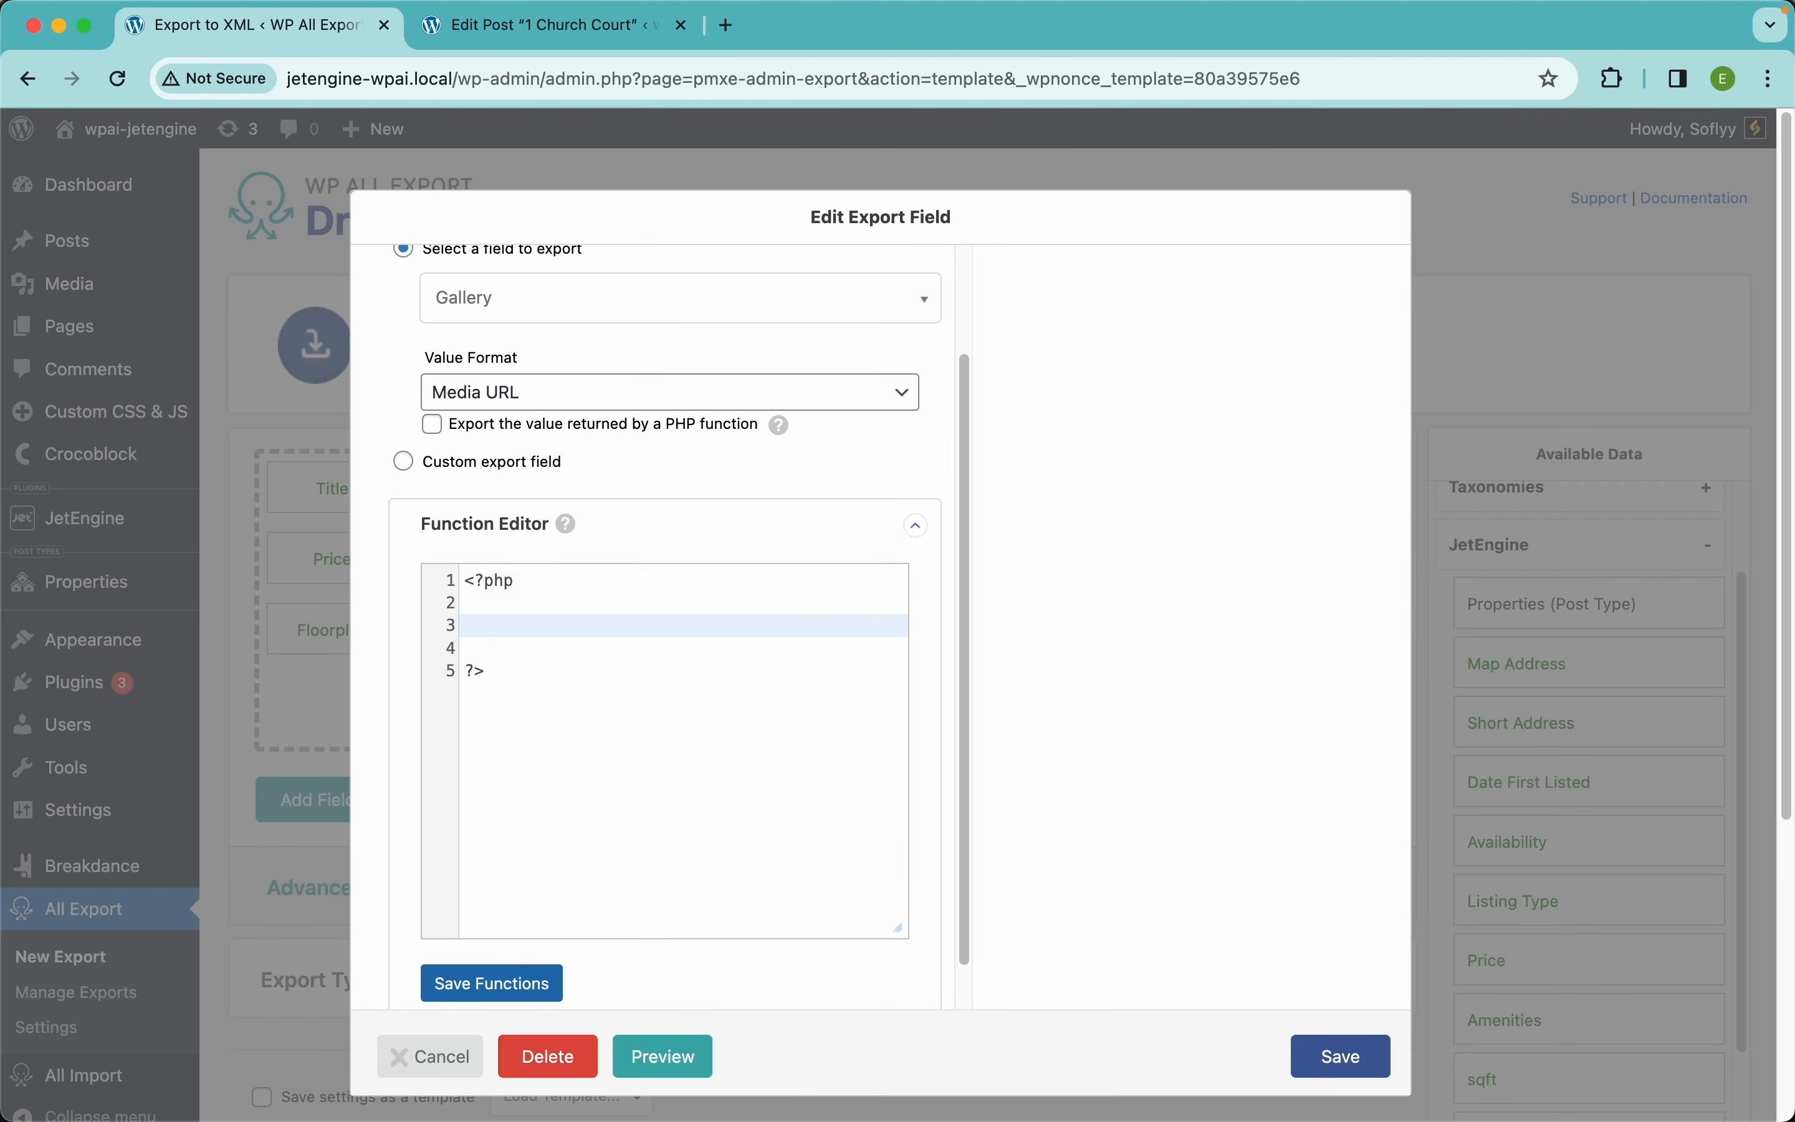
pyautogui.press('super+v')
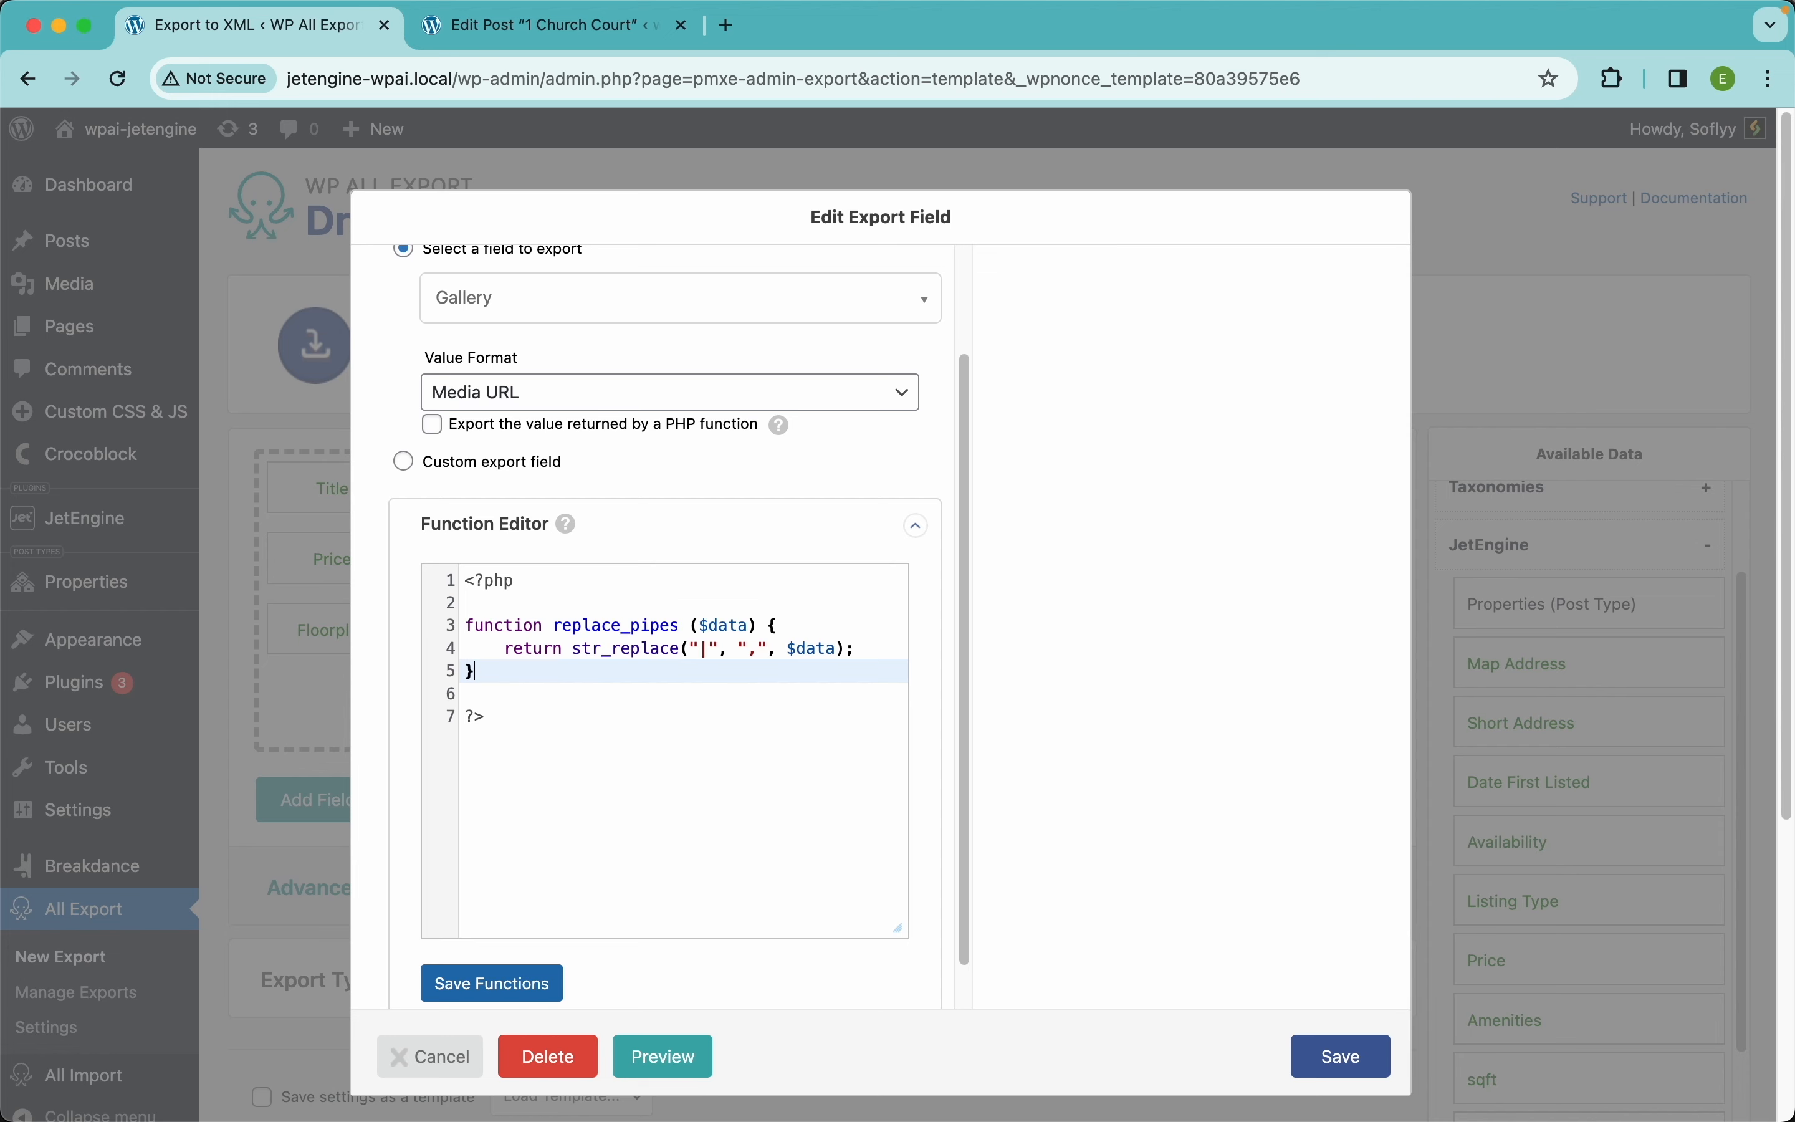
pyautogui.click(761, 651)
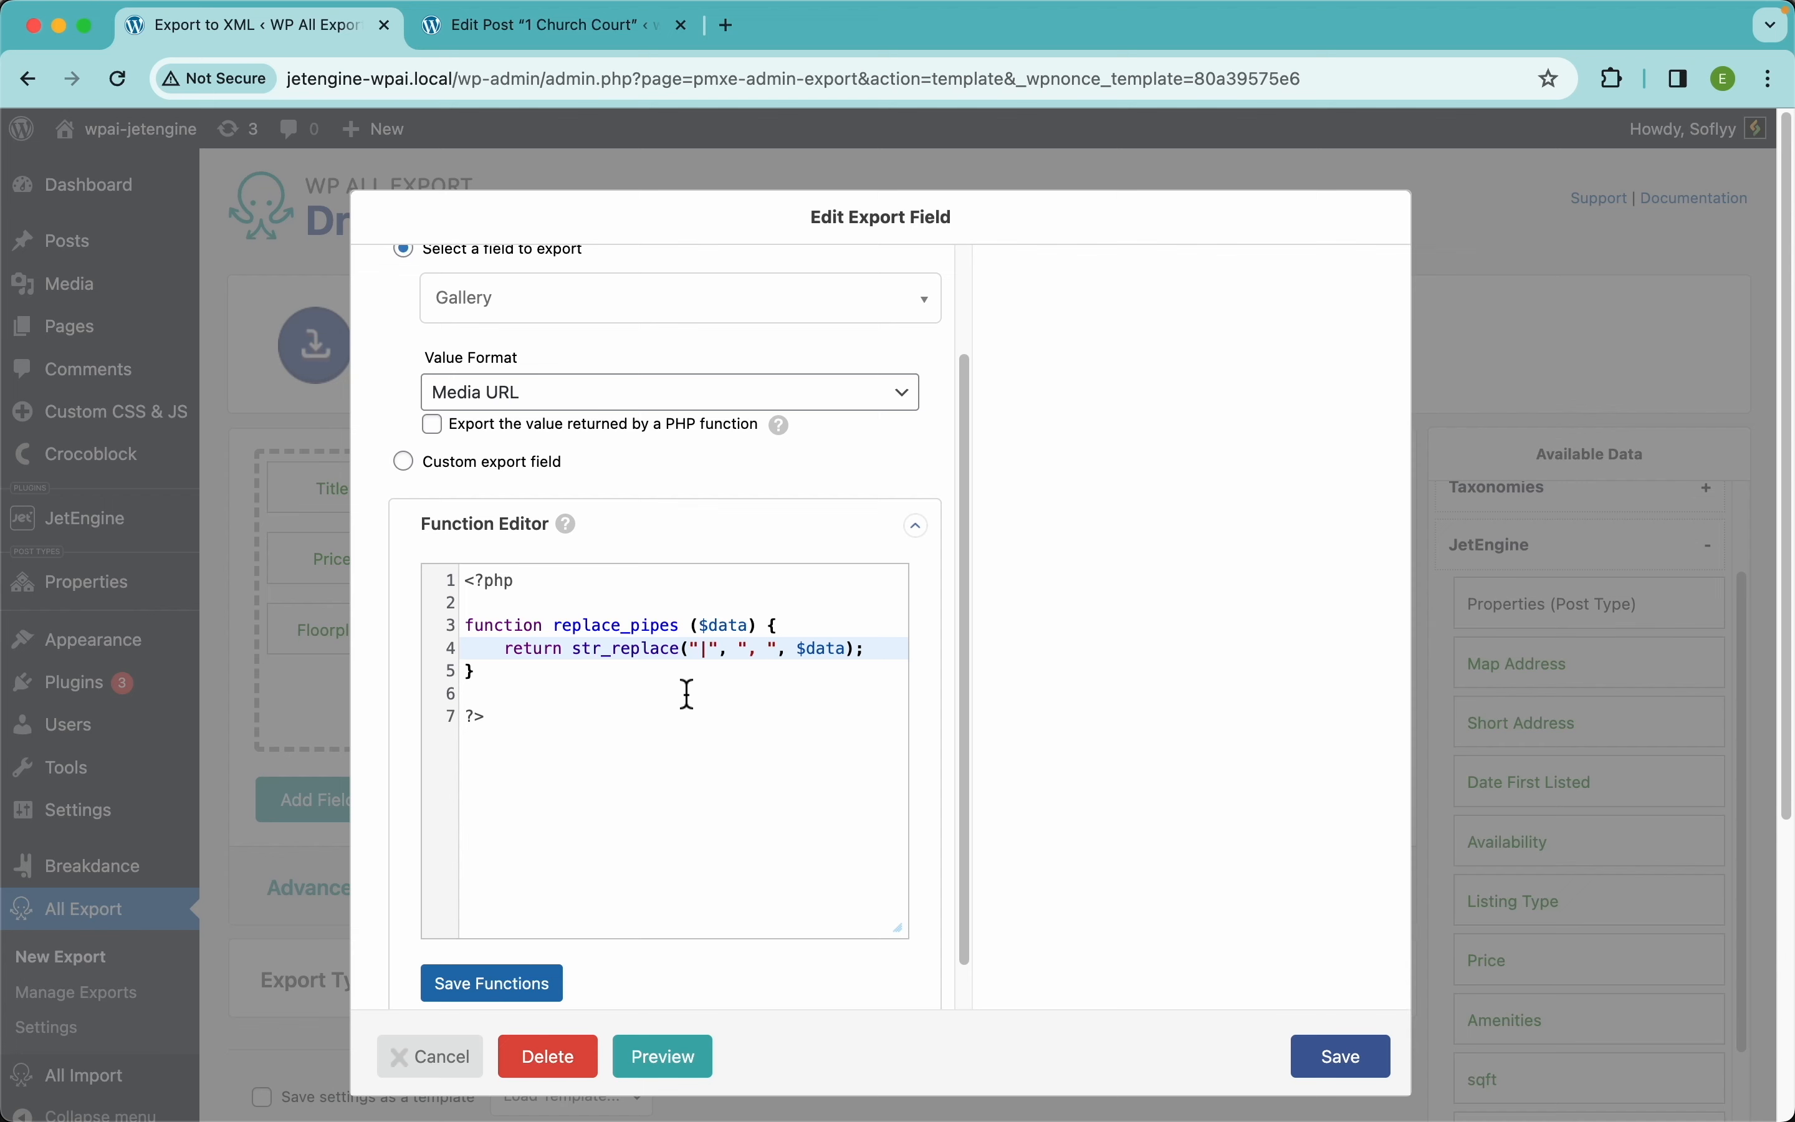
pyautogui.scroll(-1, 632, 718)
pyautogui.click(508, 946)
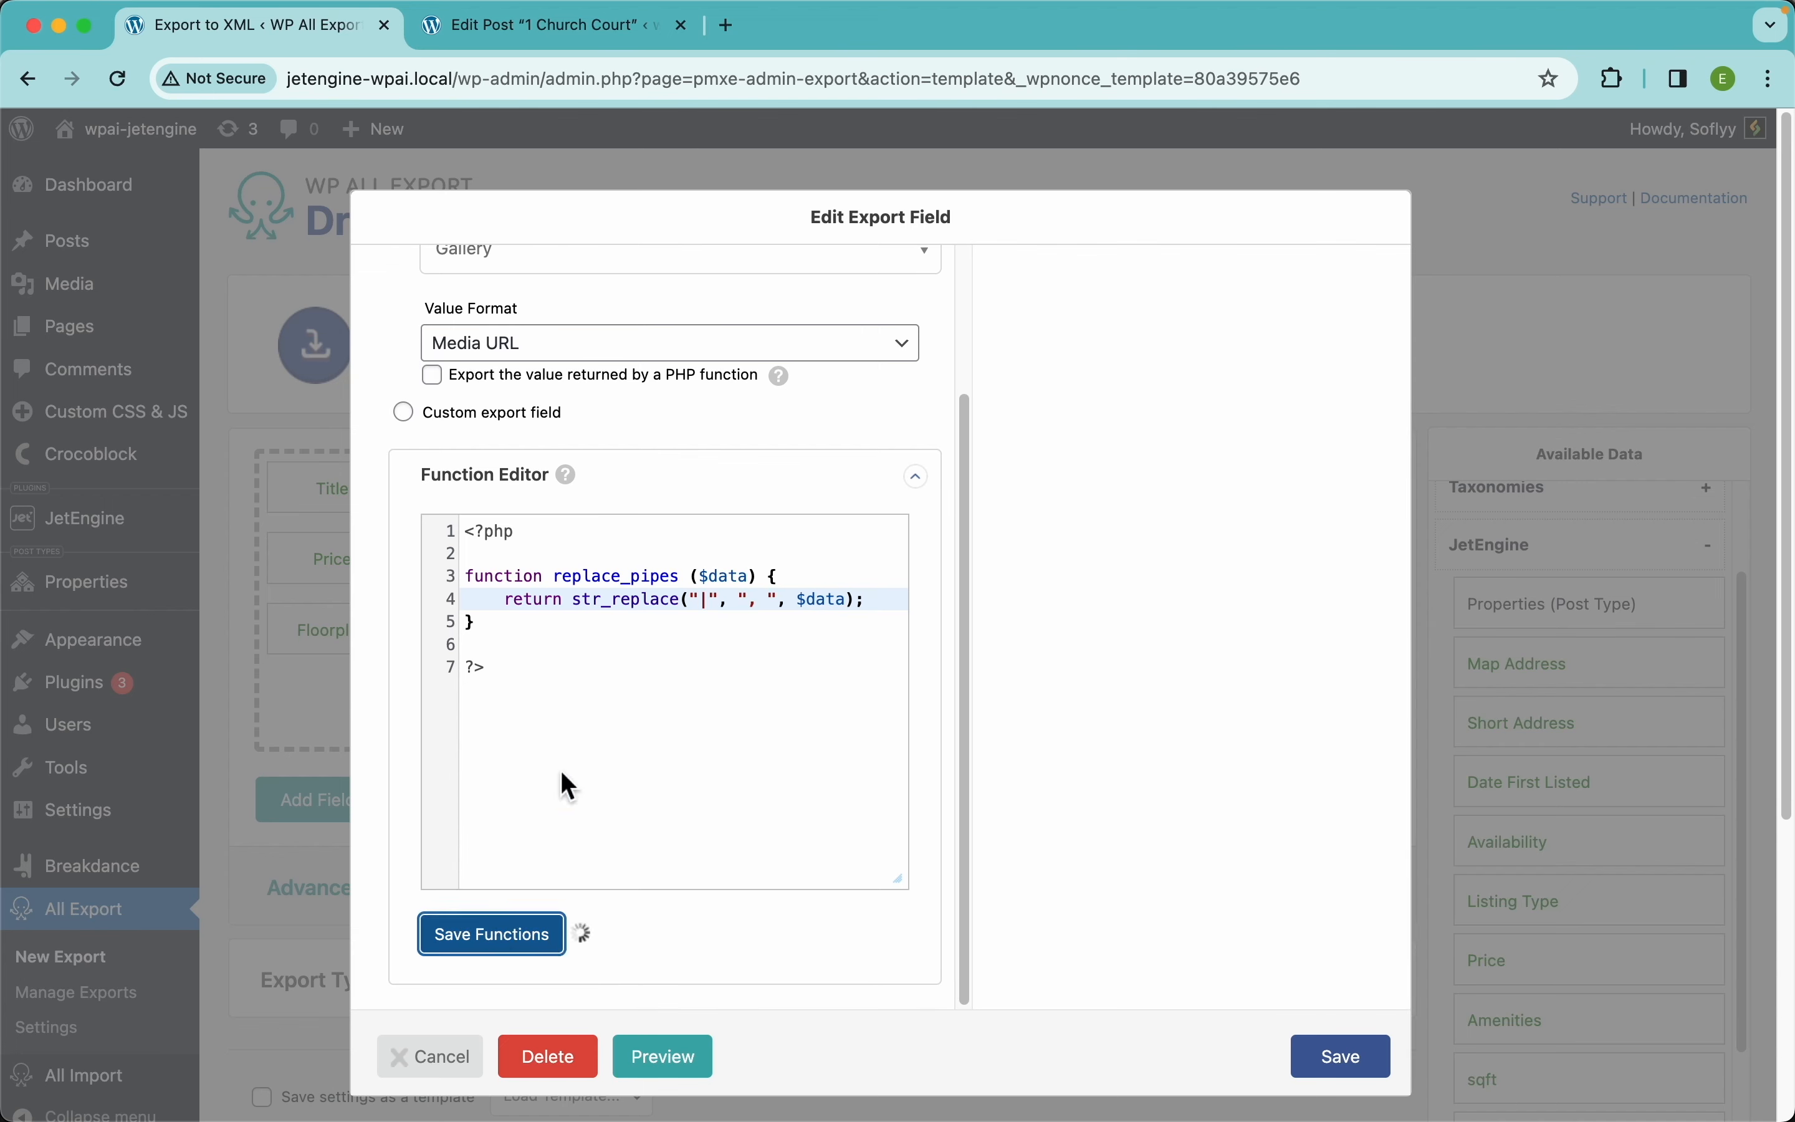
# Apply replace_pipes to the Gallery field as its PHP function and save
pyautogui.doubleClick(620, 579)
pyautogui.press('super+c')
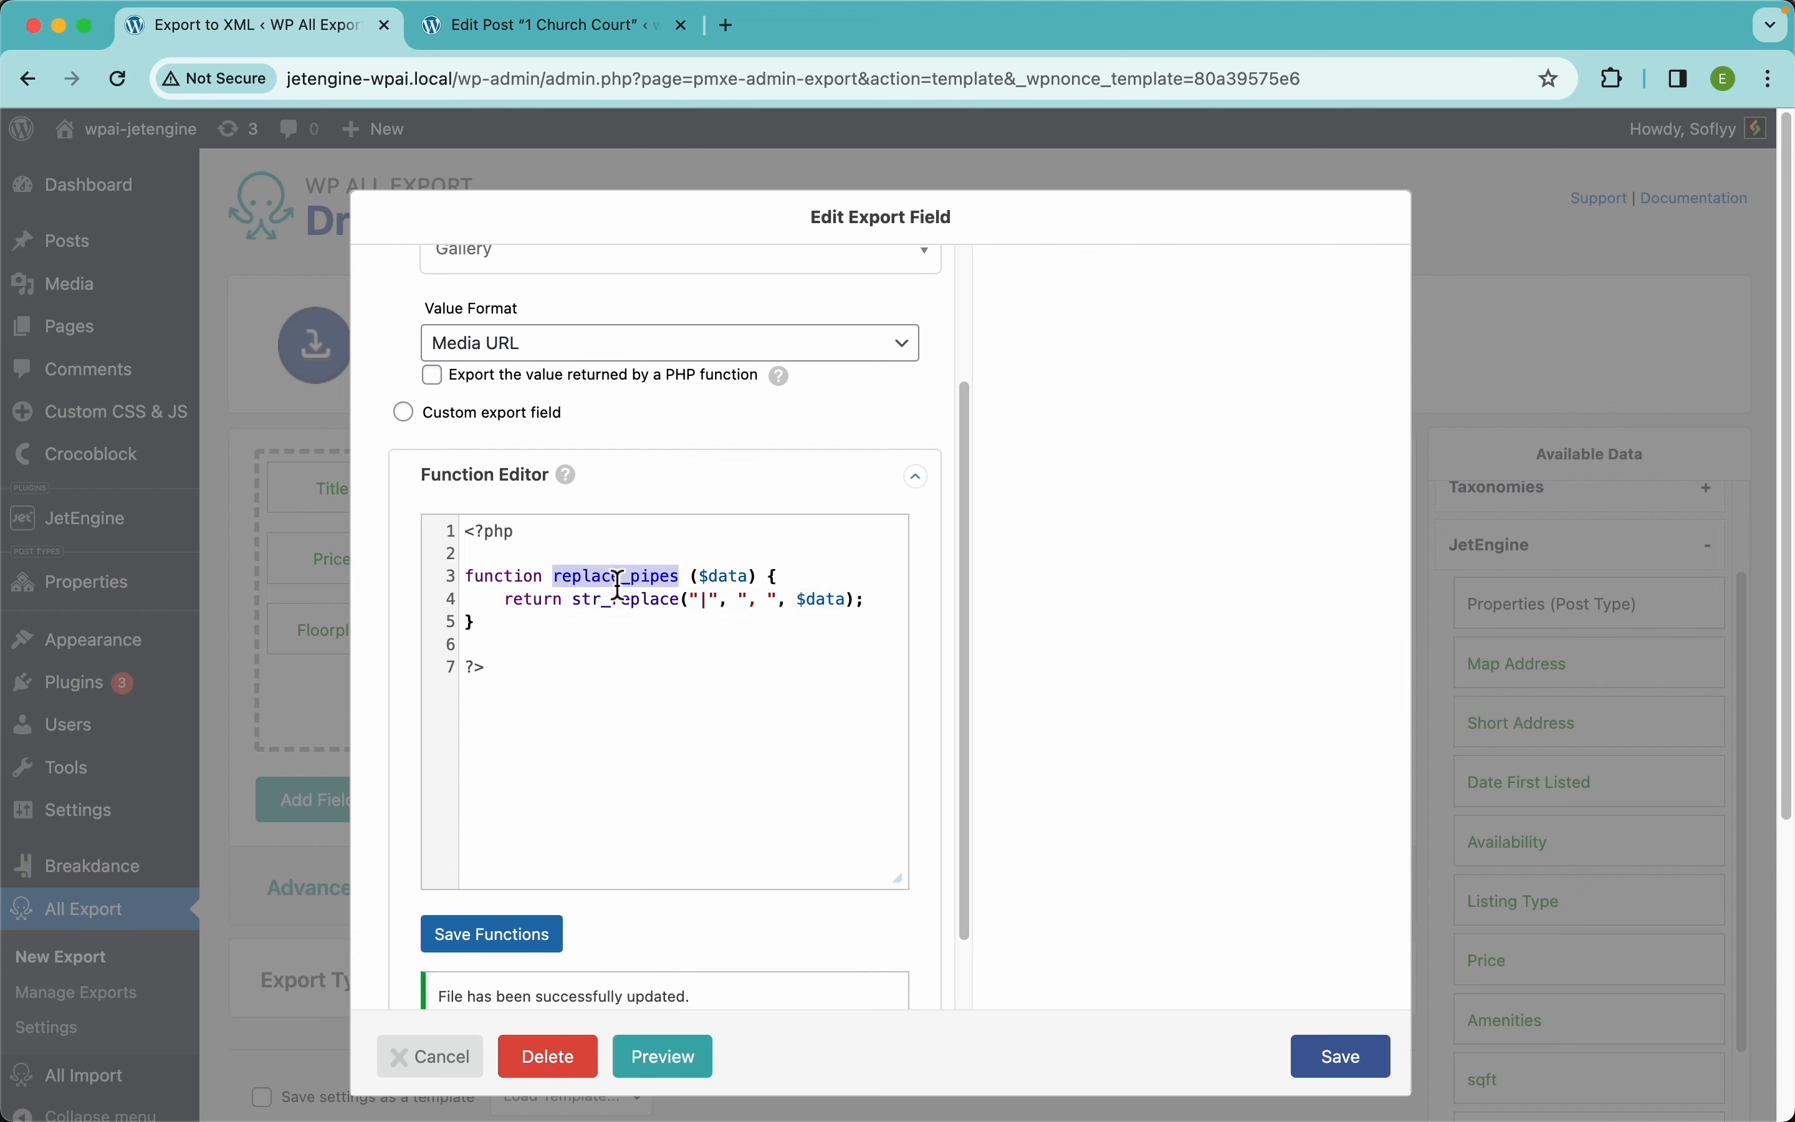
pyautogui.click(540, 388)
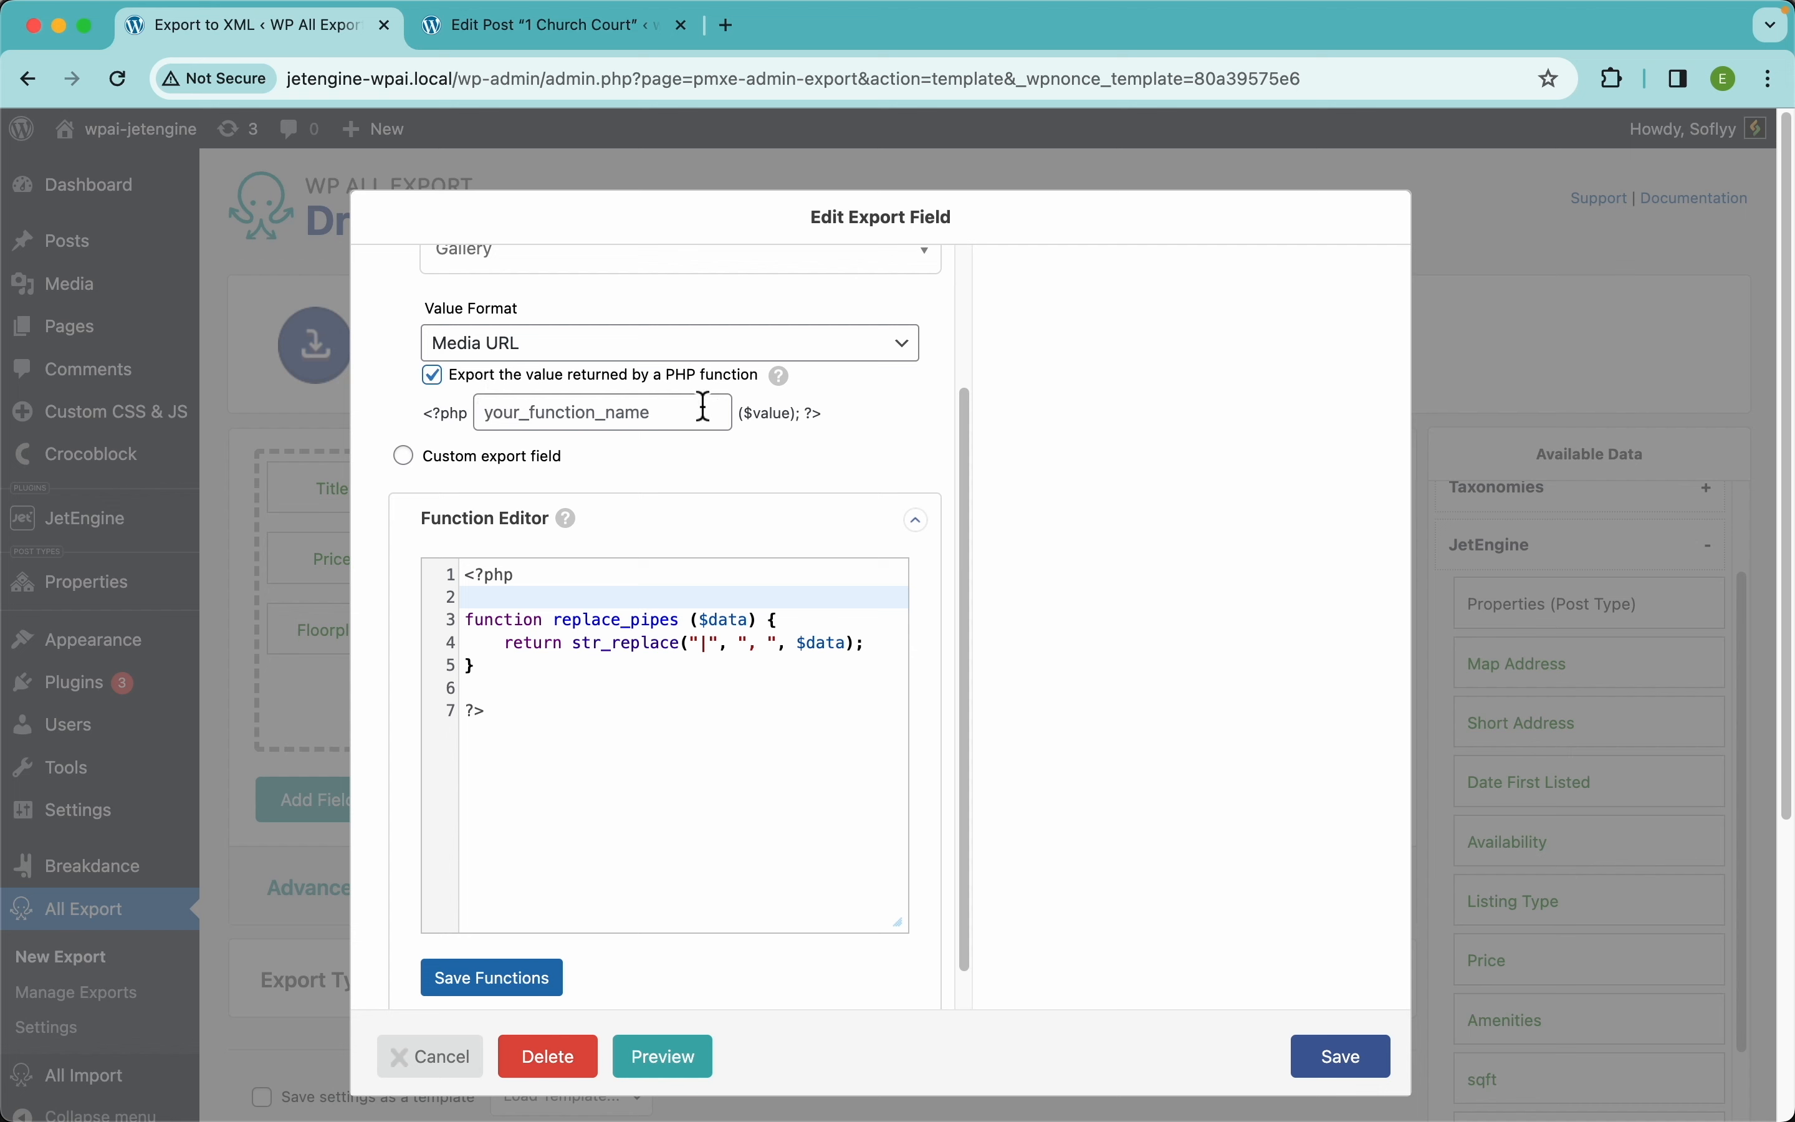
pyautogui.click(635, 421)
pyautogui.press('super+v')
pyautogui.scroll(2, 595, 439)
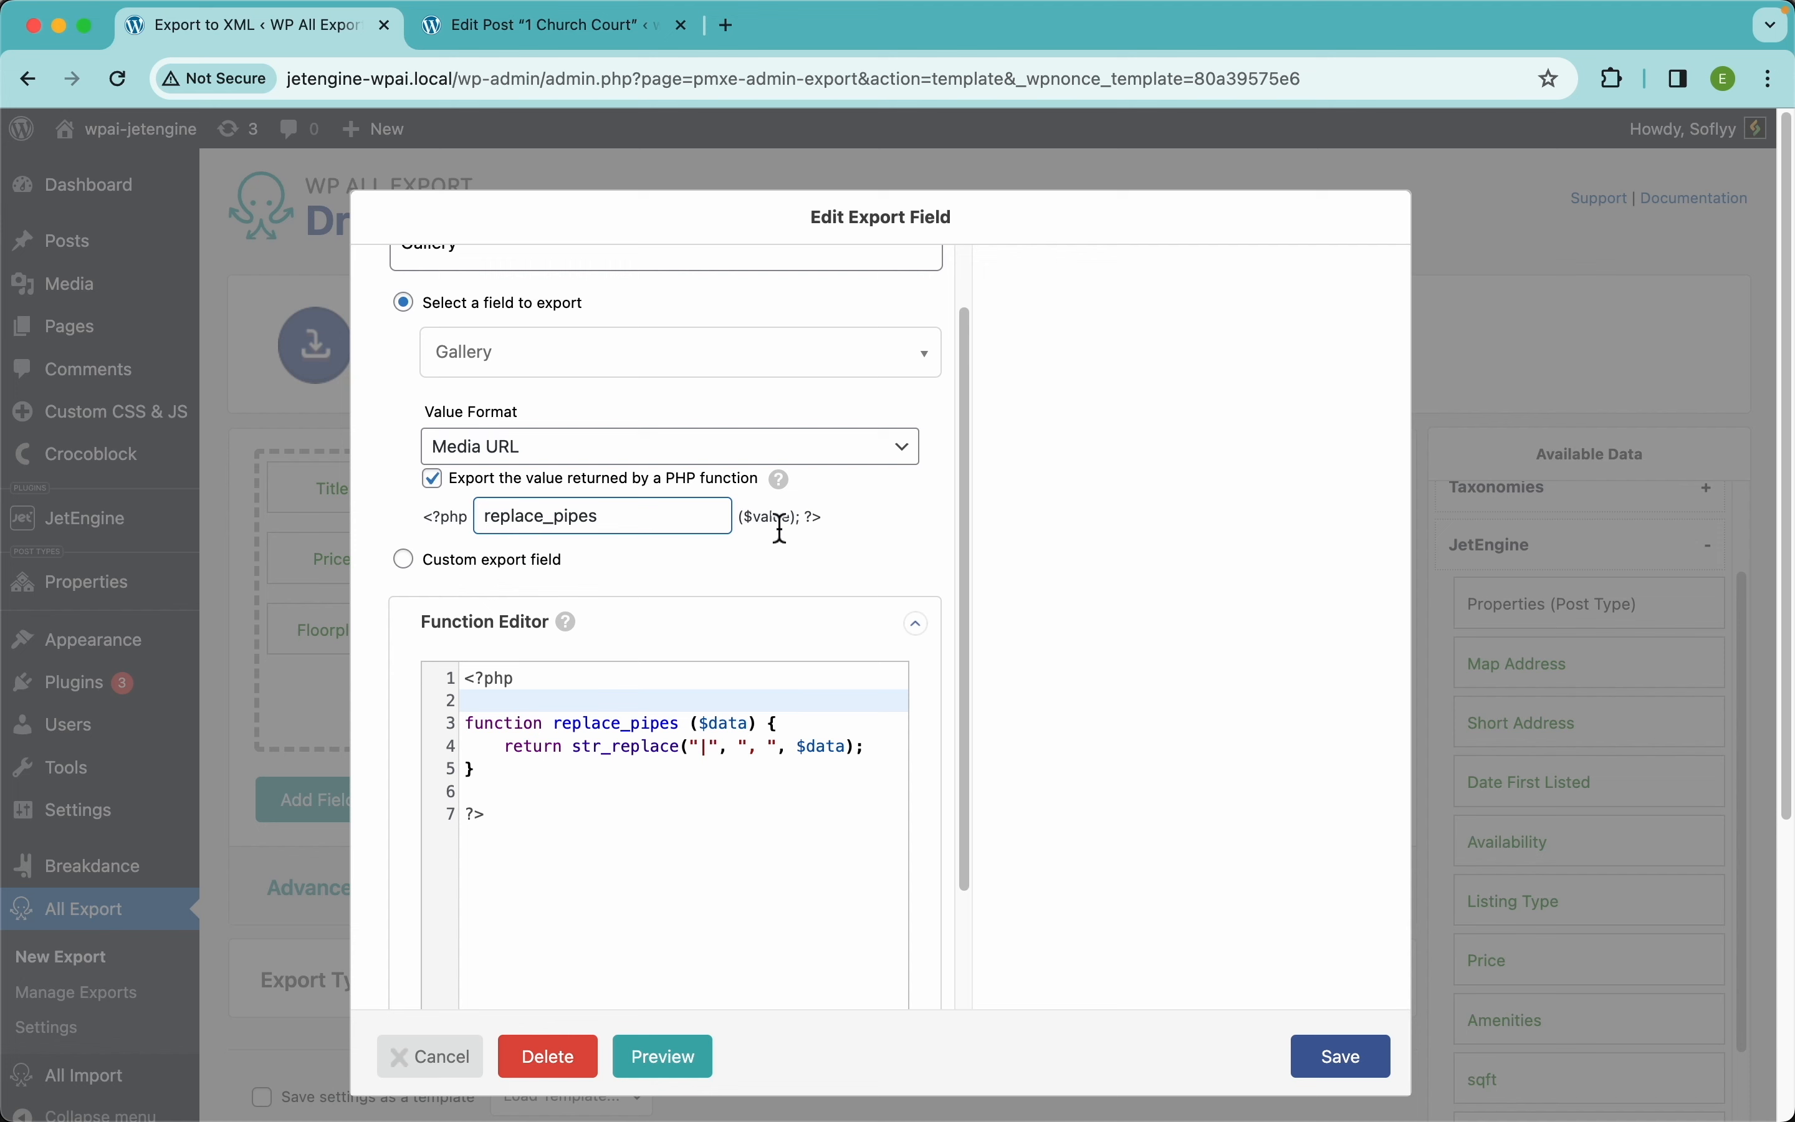
pyautogui.moveTo(789, 492)
pyautogui.click(1341, 1061)
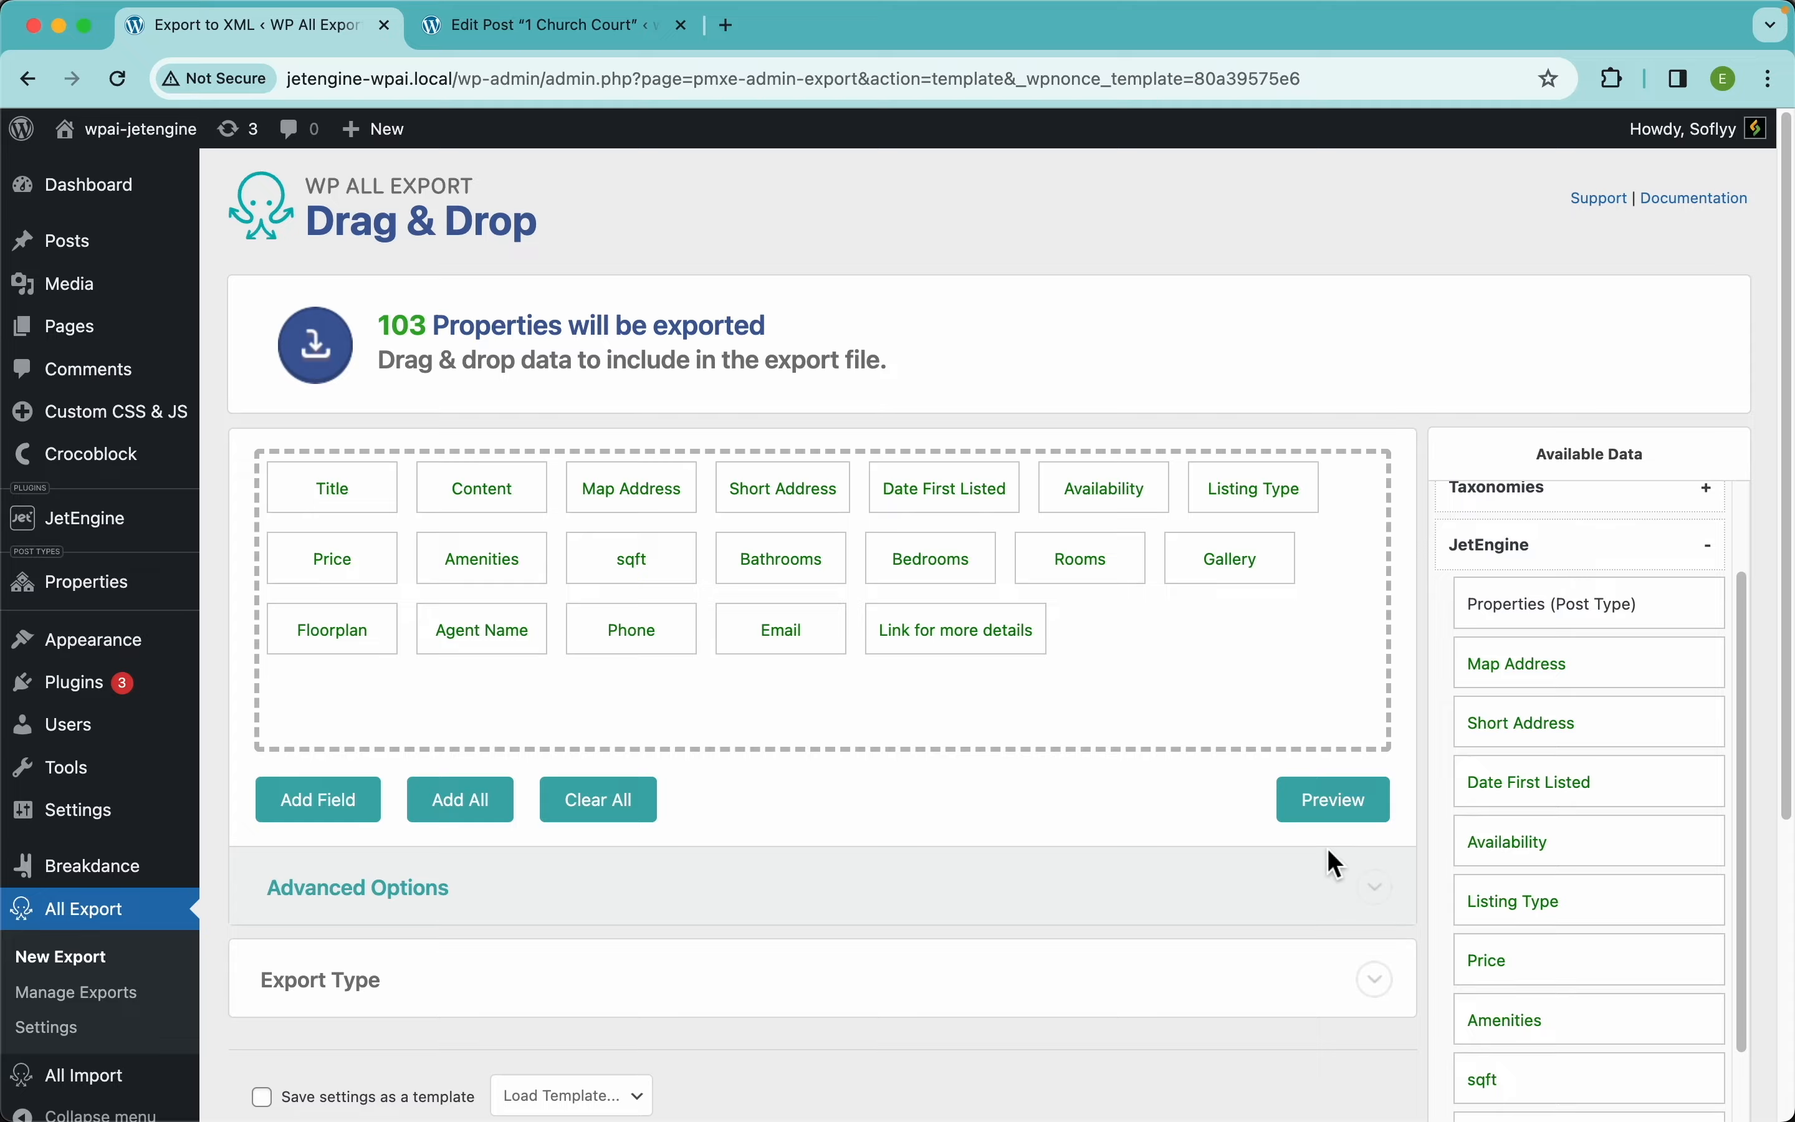
pyautogui.click(1329, 813)
pyautogui.hscroll(15, 1201, 574)
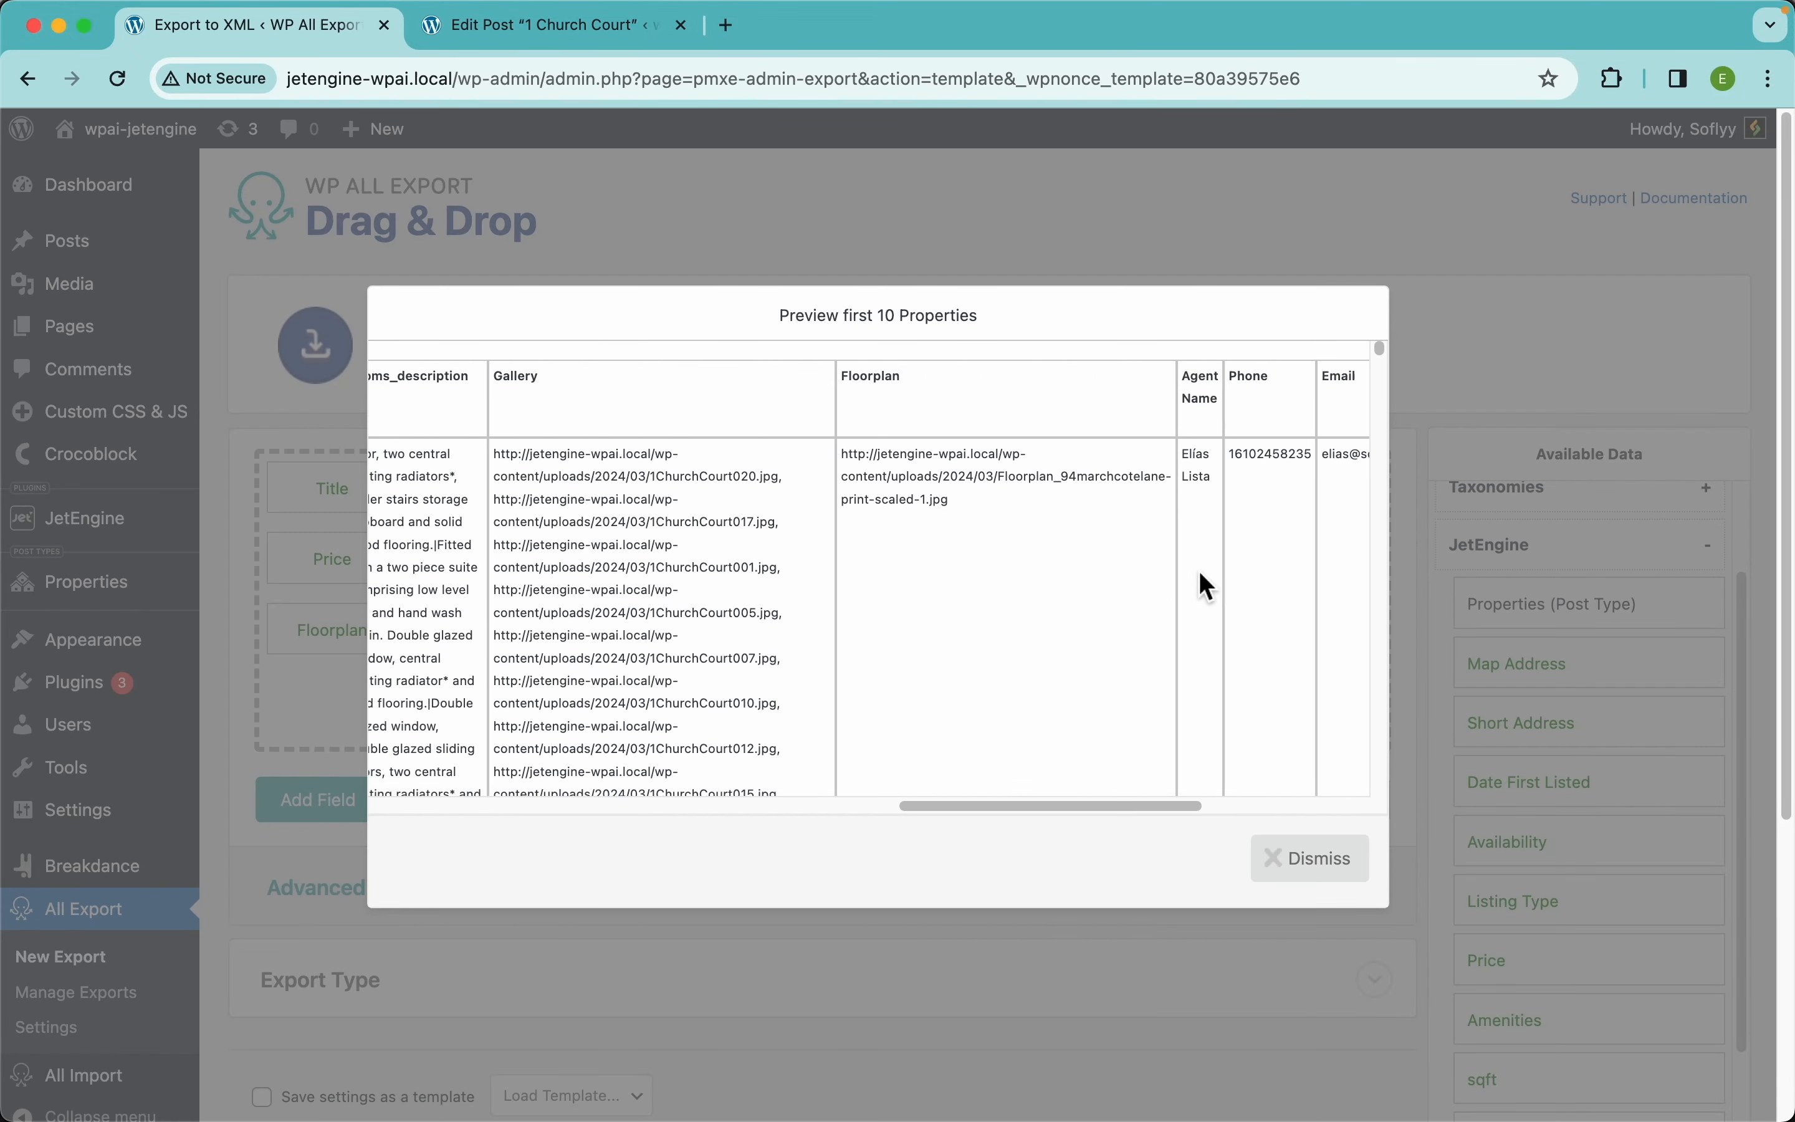
pyautogui.scroll(10, 873, 482)
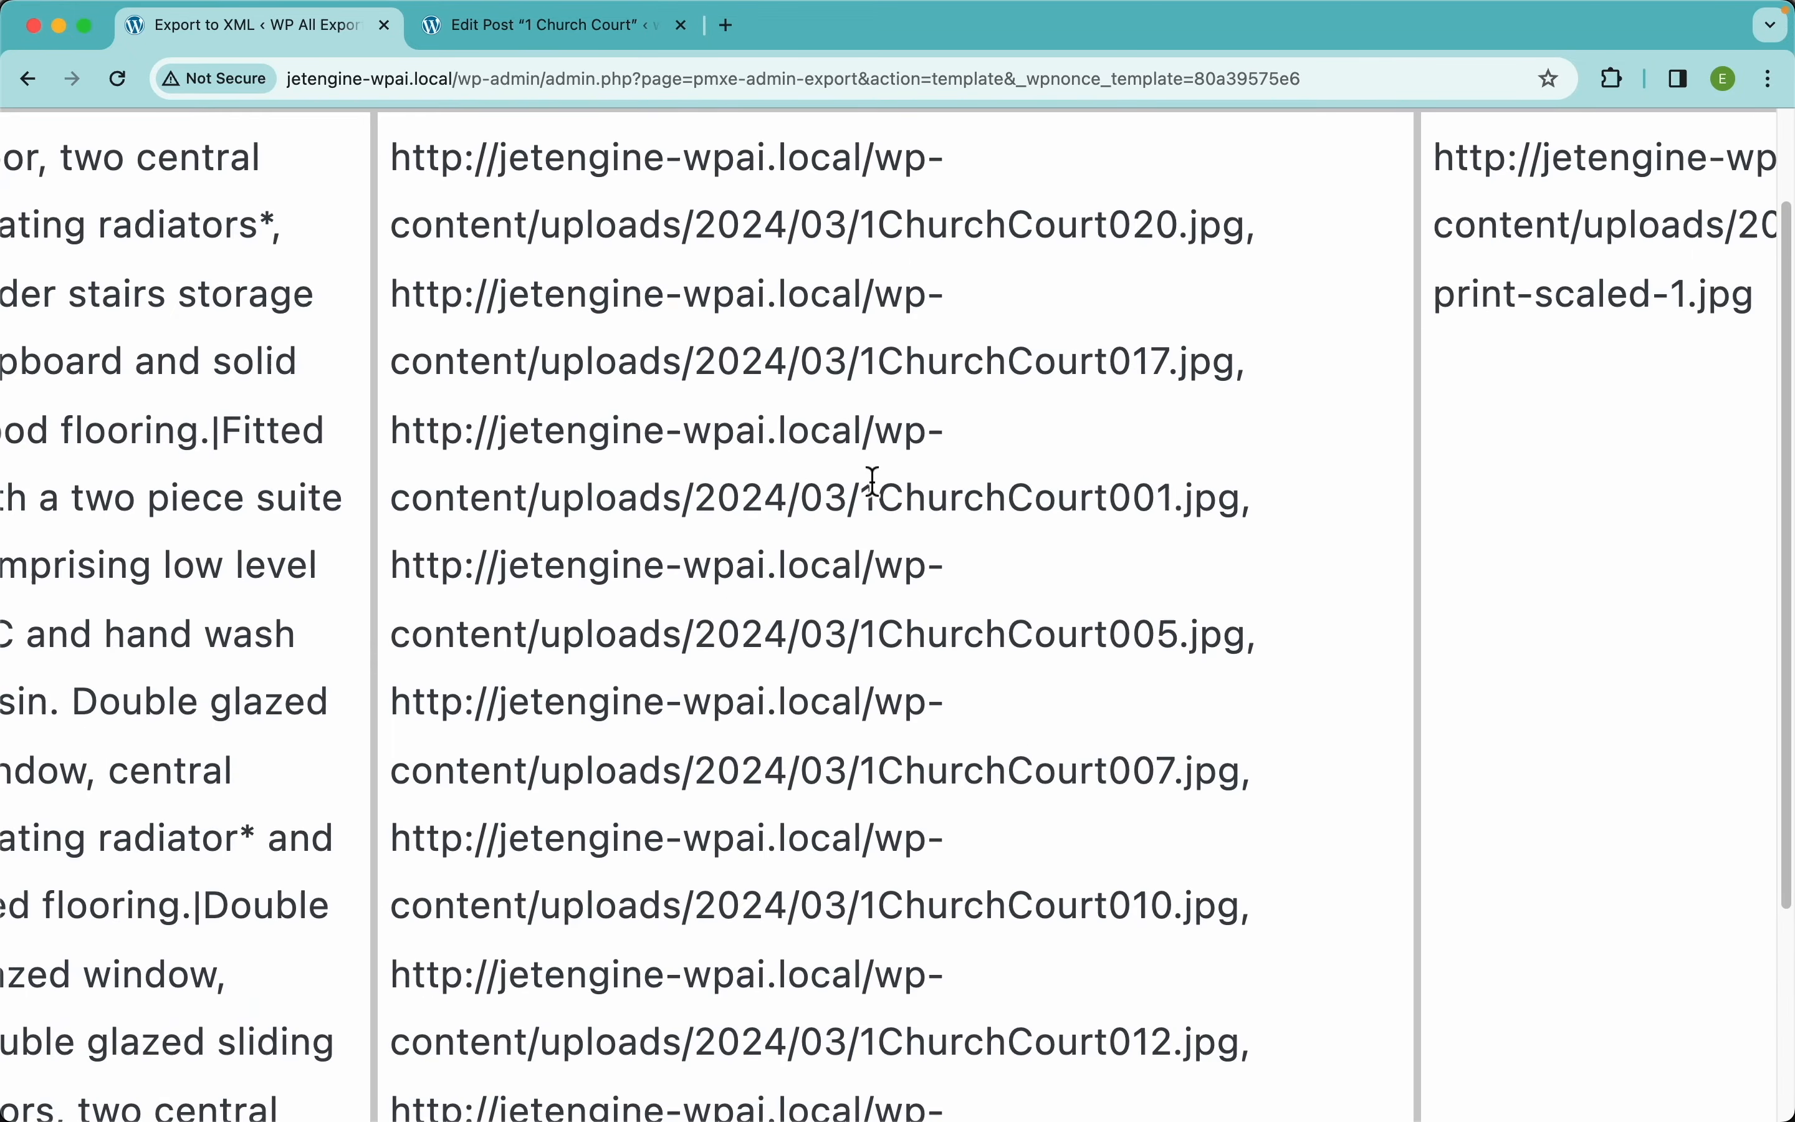
pyautogui.scroll(3, 873, 482)
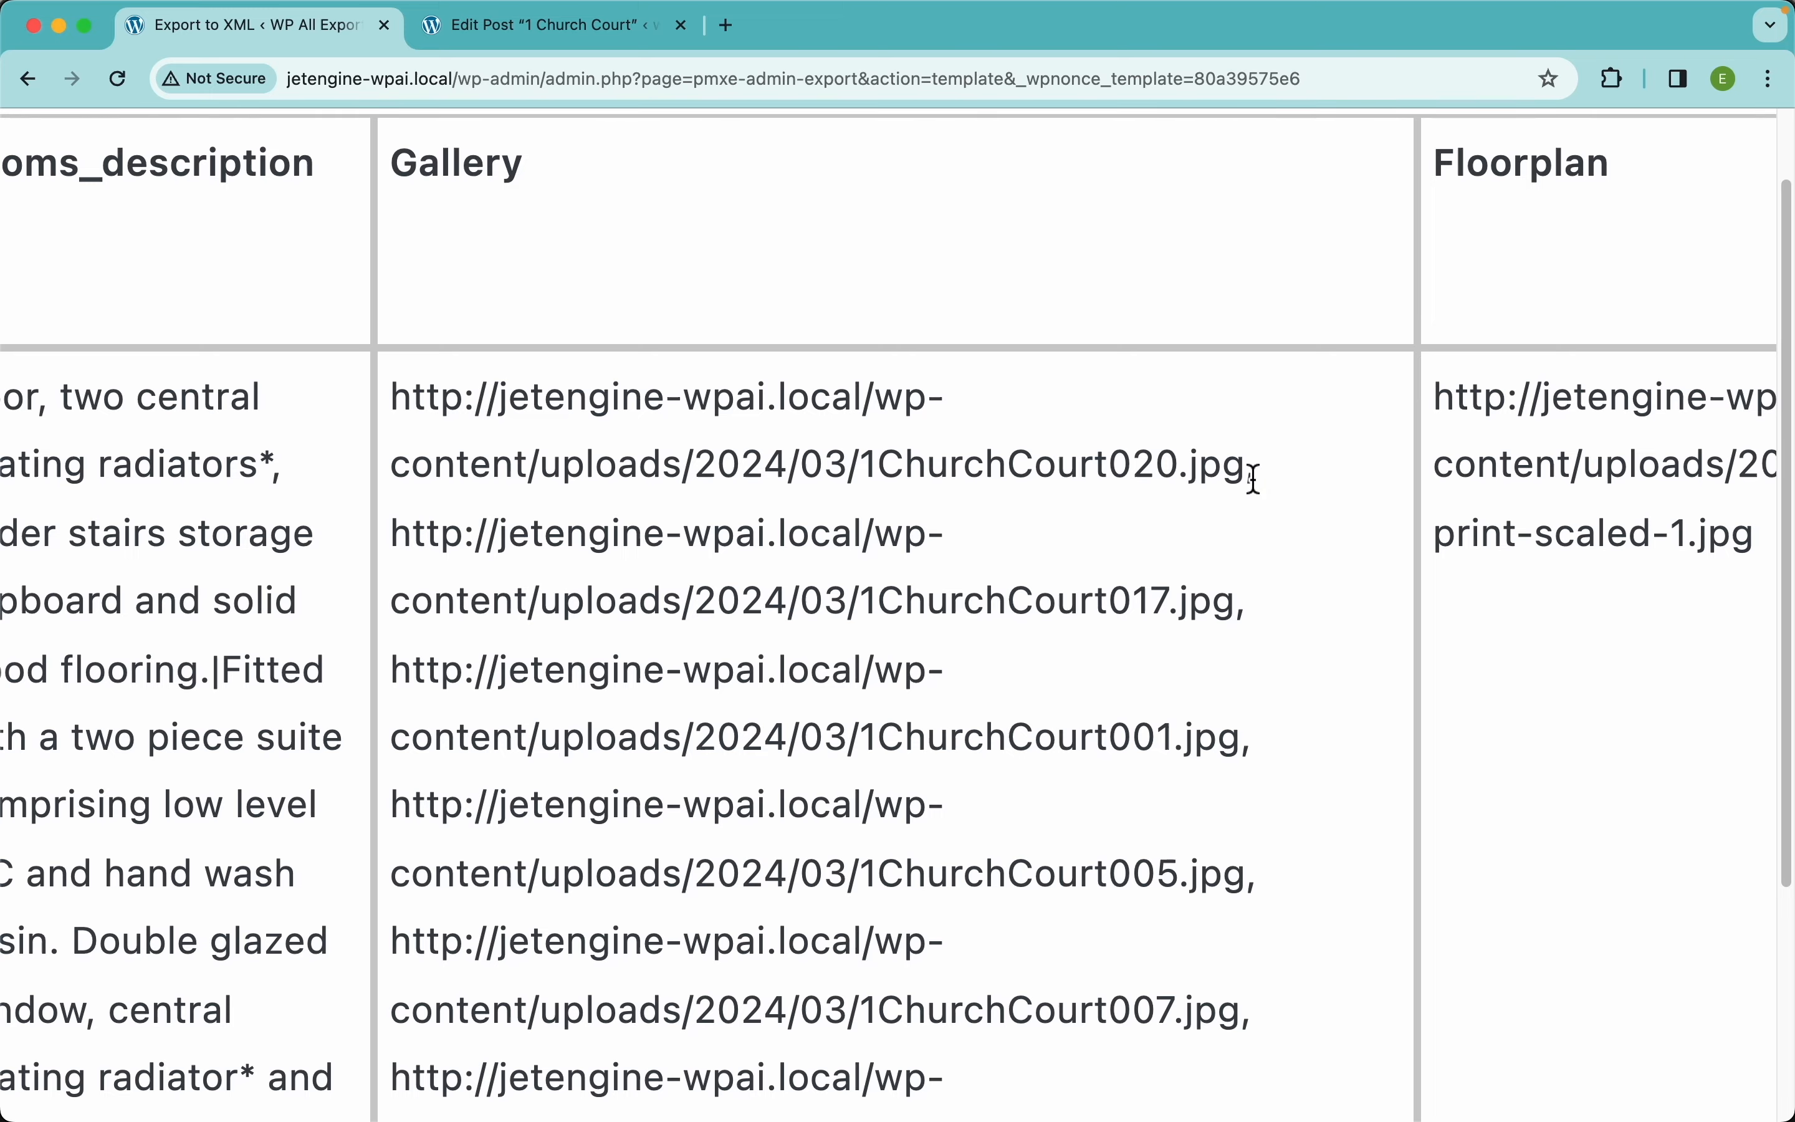
pyautogui.moveTo(1253, 478)
pyautogui.mouseDown()
pyautogui.moveTo(1282, 512)
pyautogui.moveTo(1205, 468)
pyautogui.moveTo(1265, 467)
pyautogui.mouseUp()
pyautogui.scroll(-10, 1260, 466)
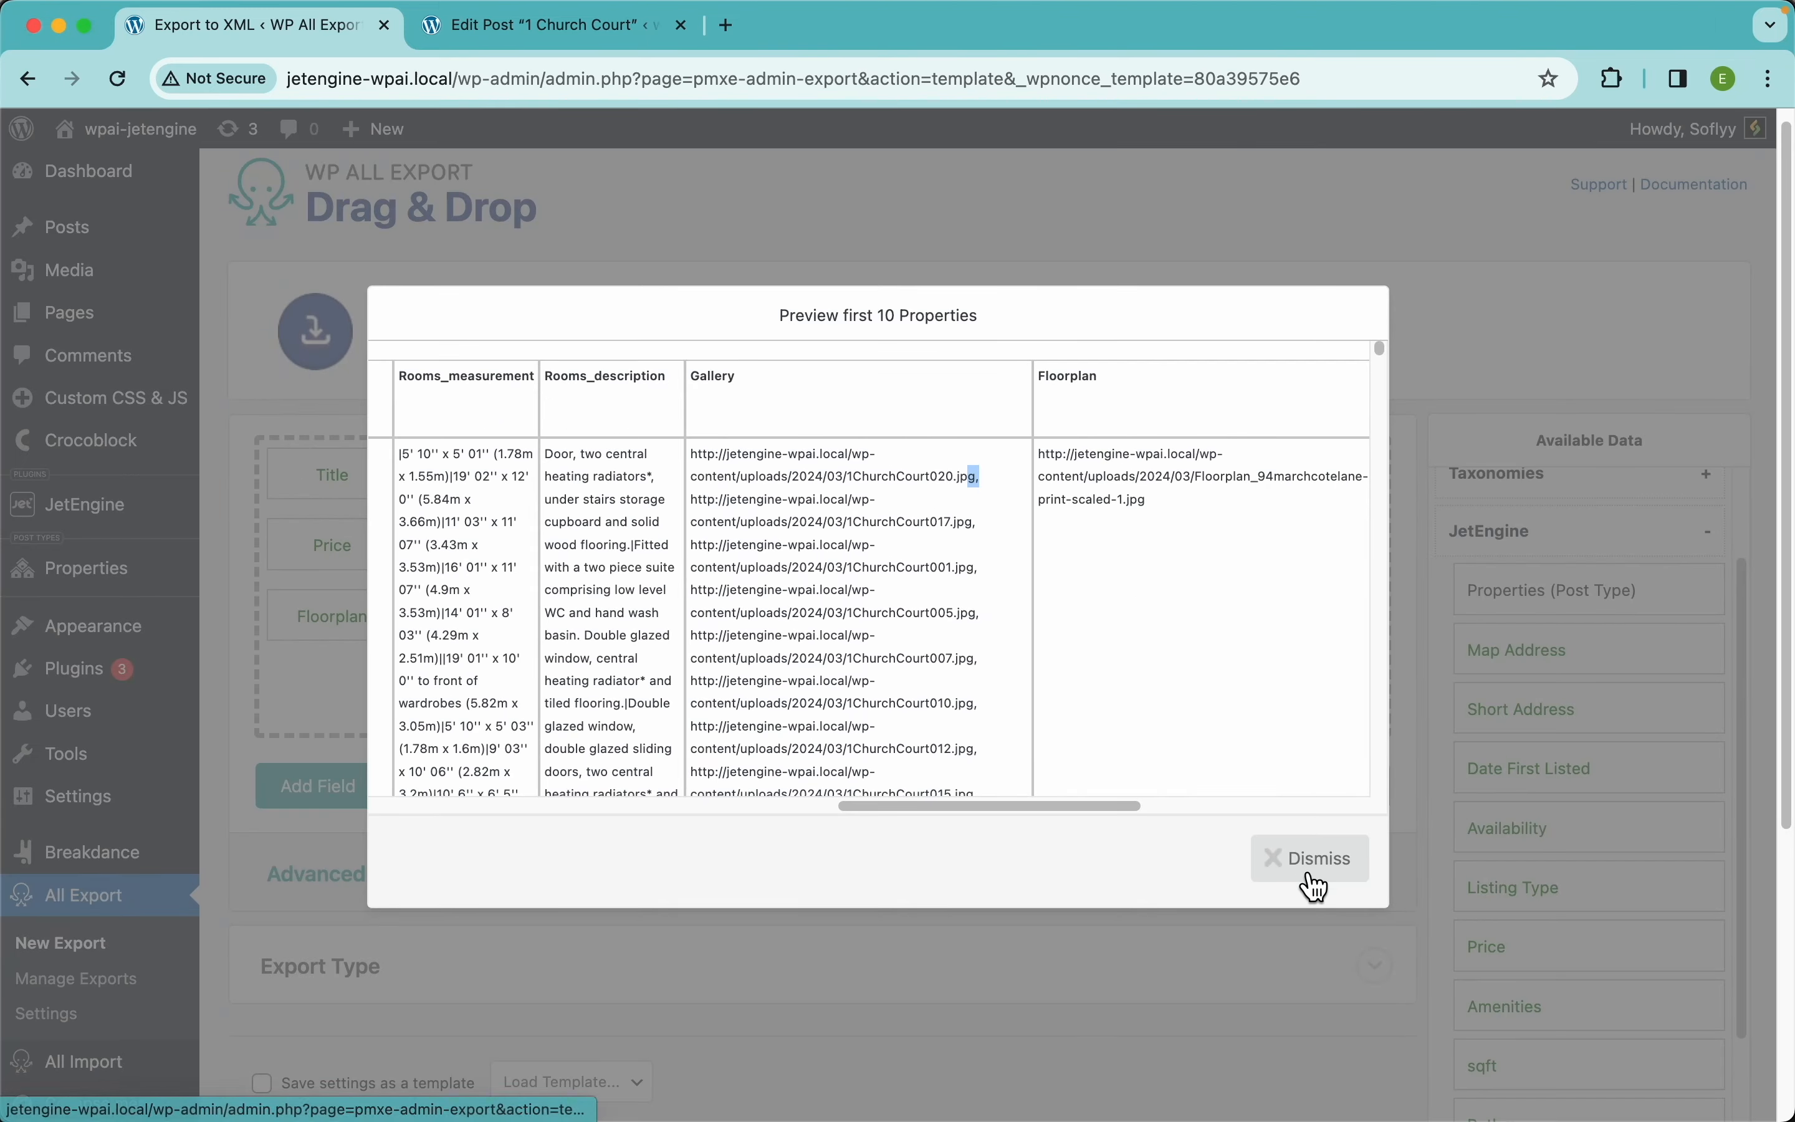
pyautogui.click(1314, 878)
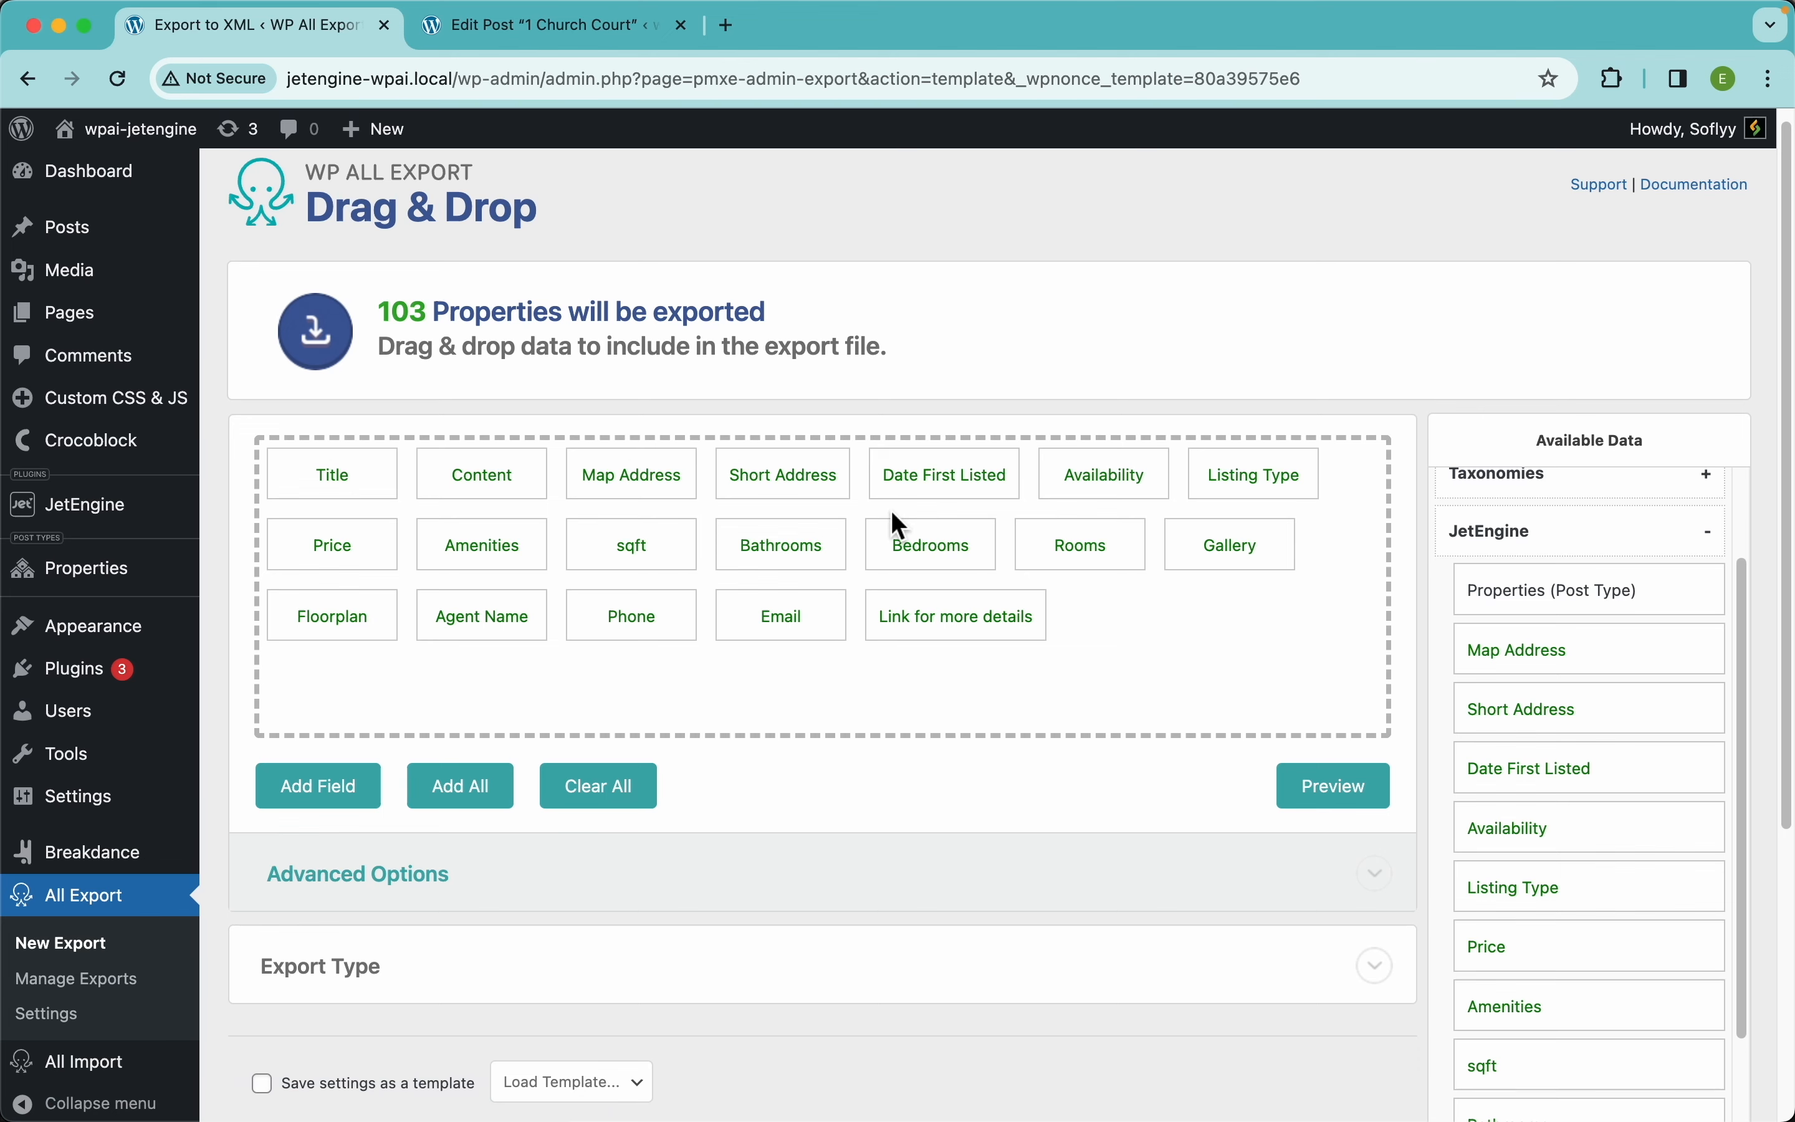
# Rename the Title column to 'Property Name'
pyautogui.click(362, 479)
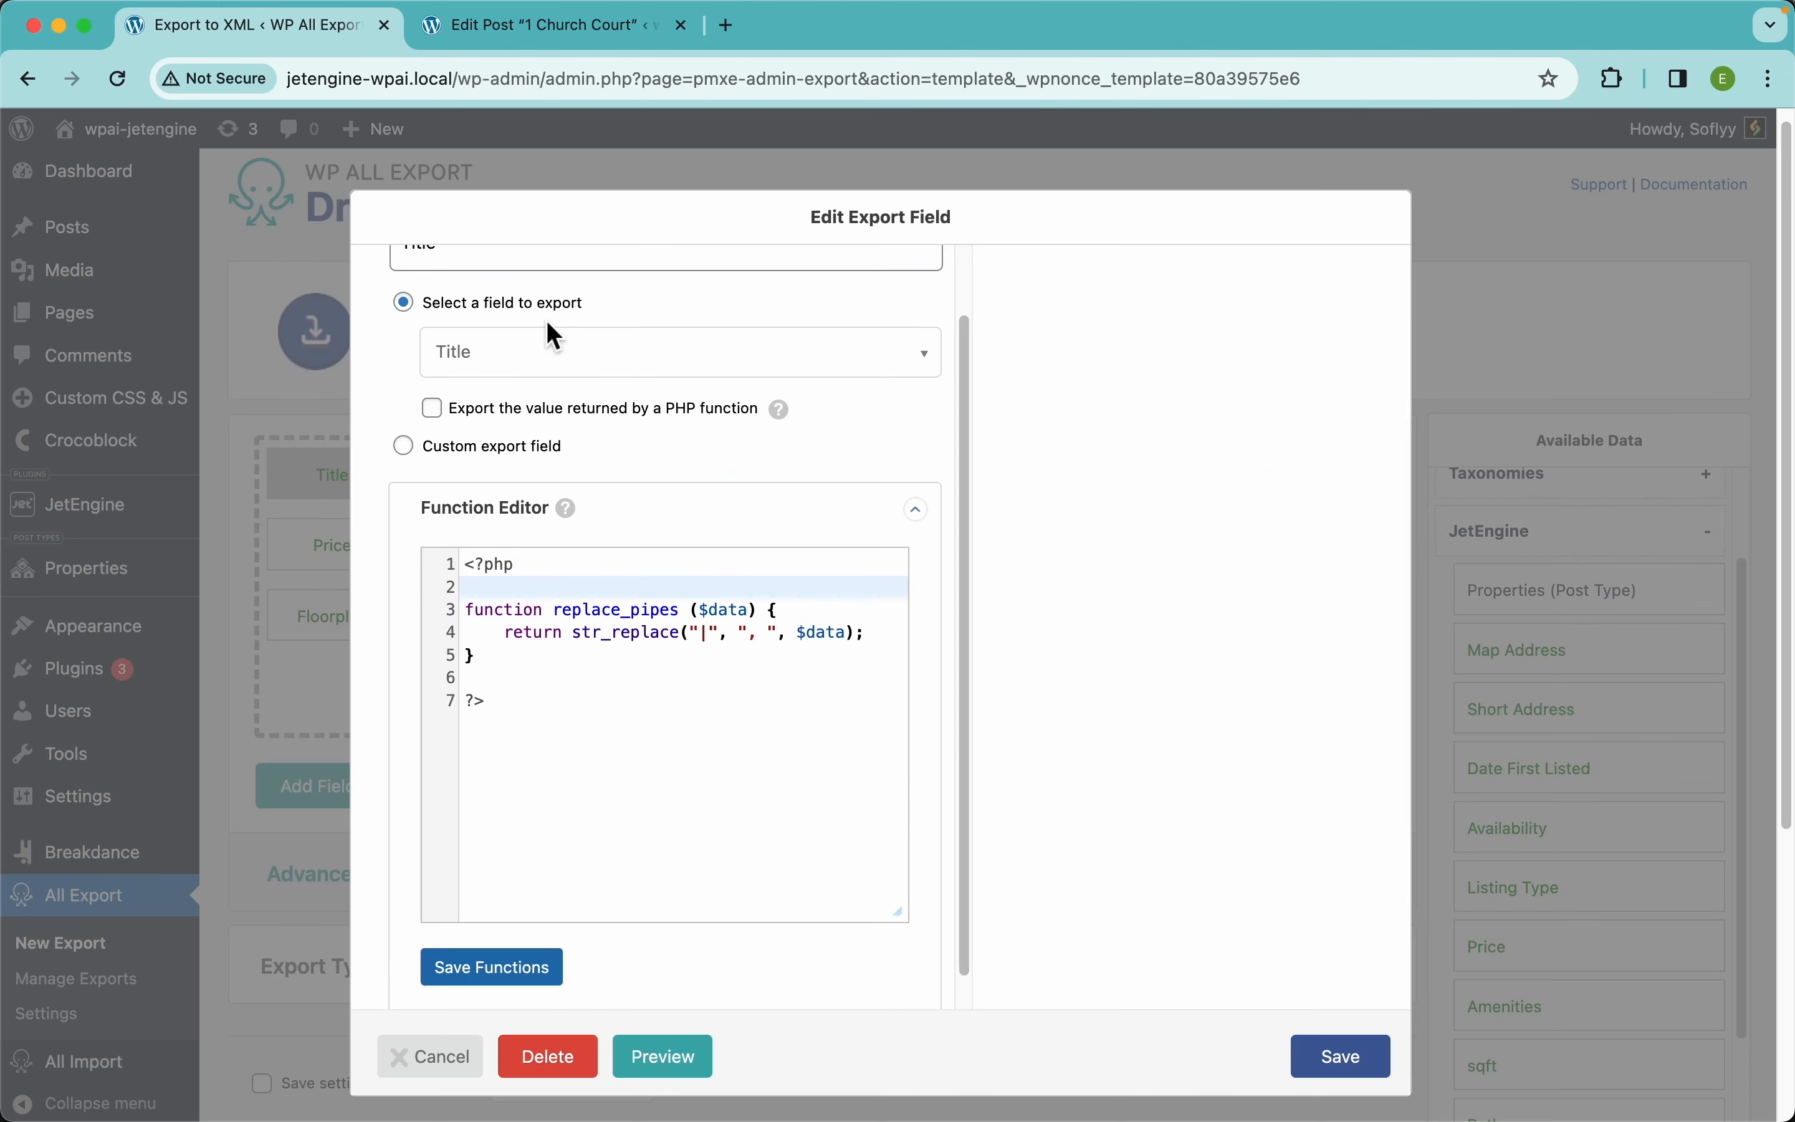
pyautogui.moveTo(477, 319); pyautogui.dragTo(273, 335)
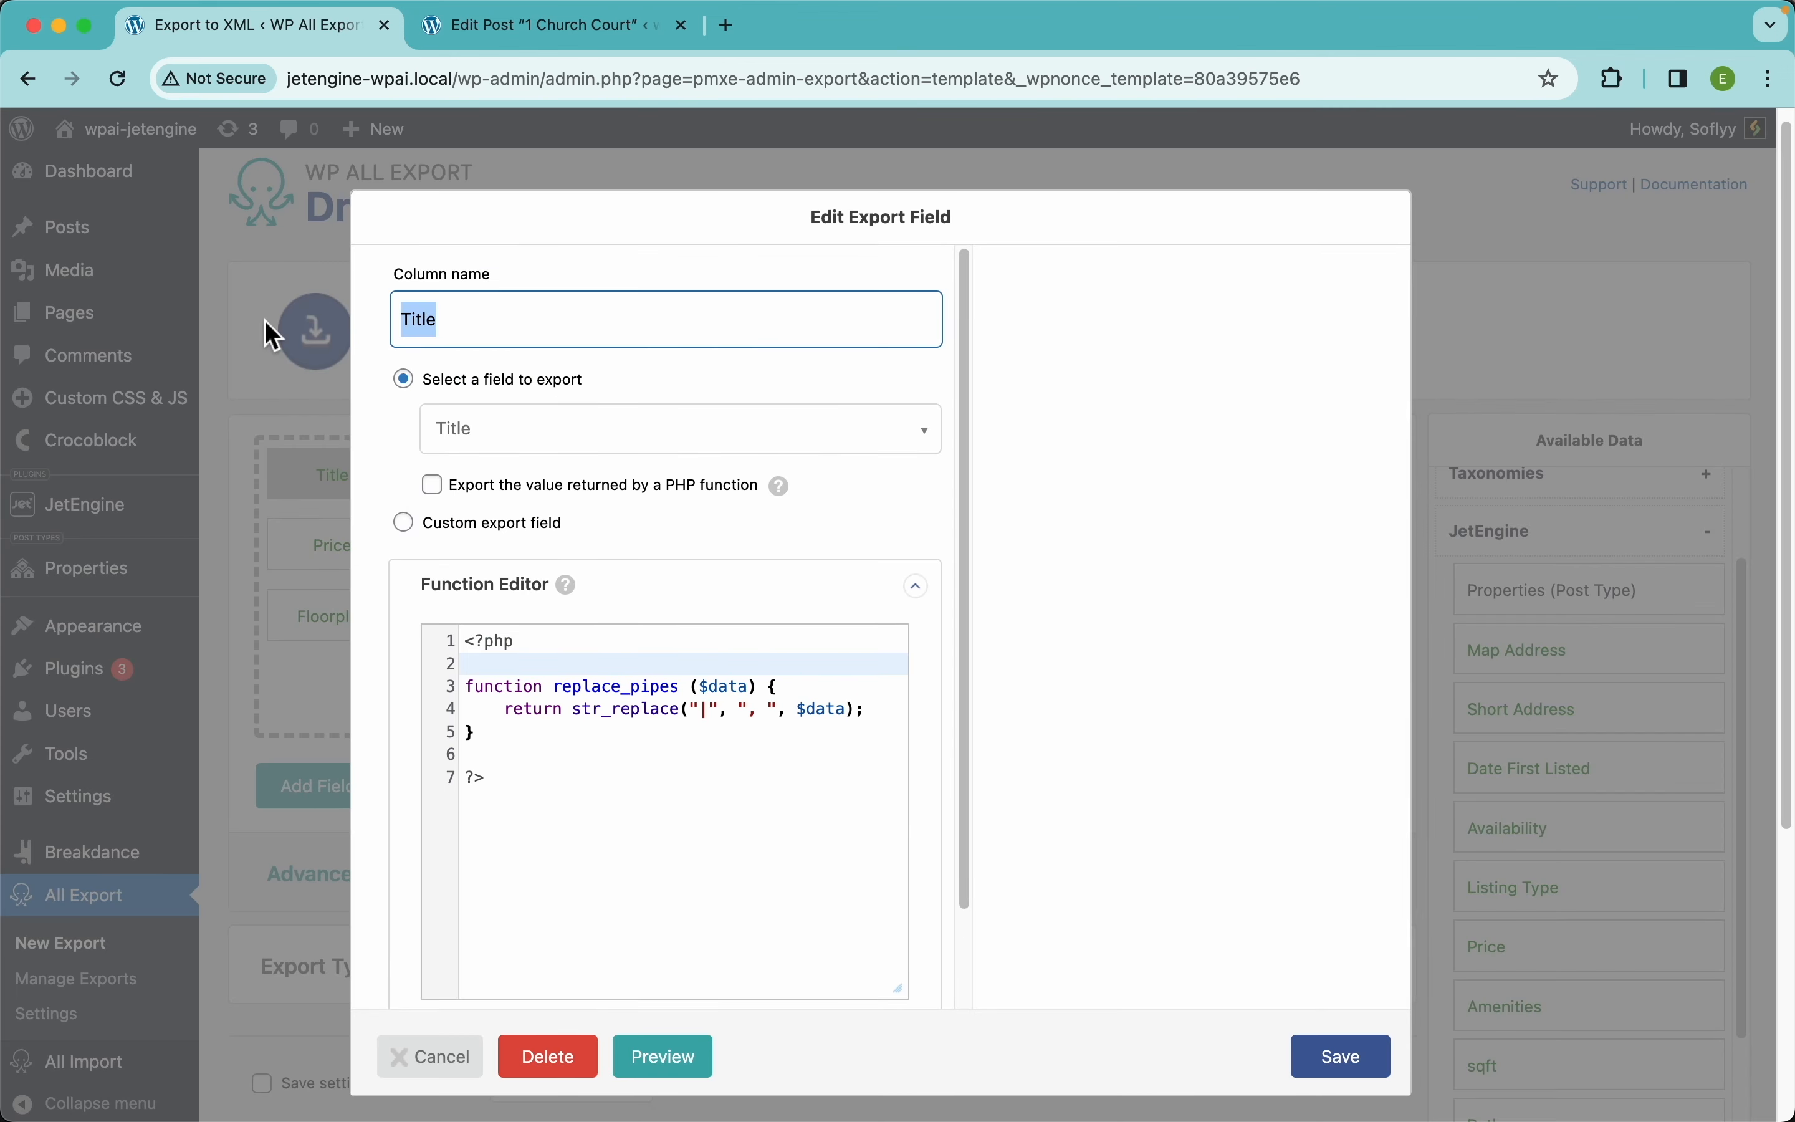
pyautogui.write('Name')
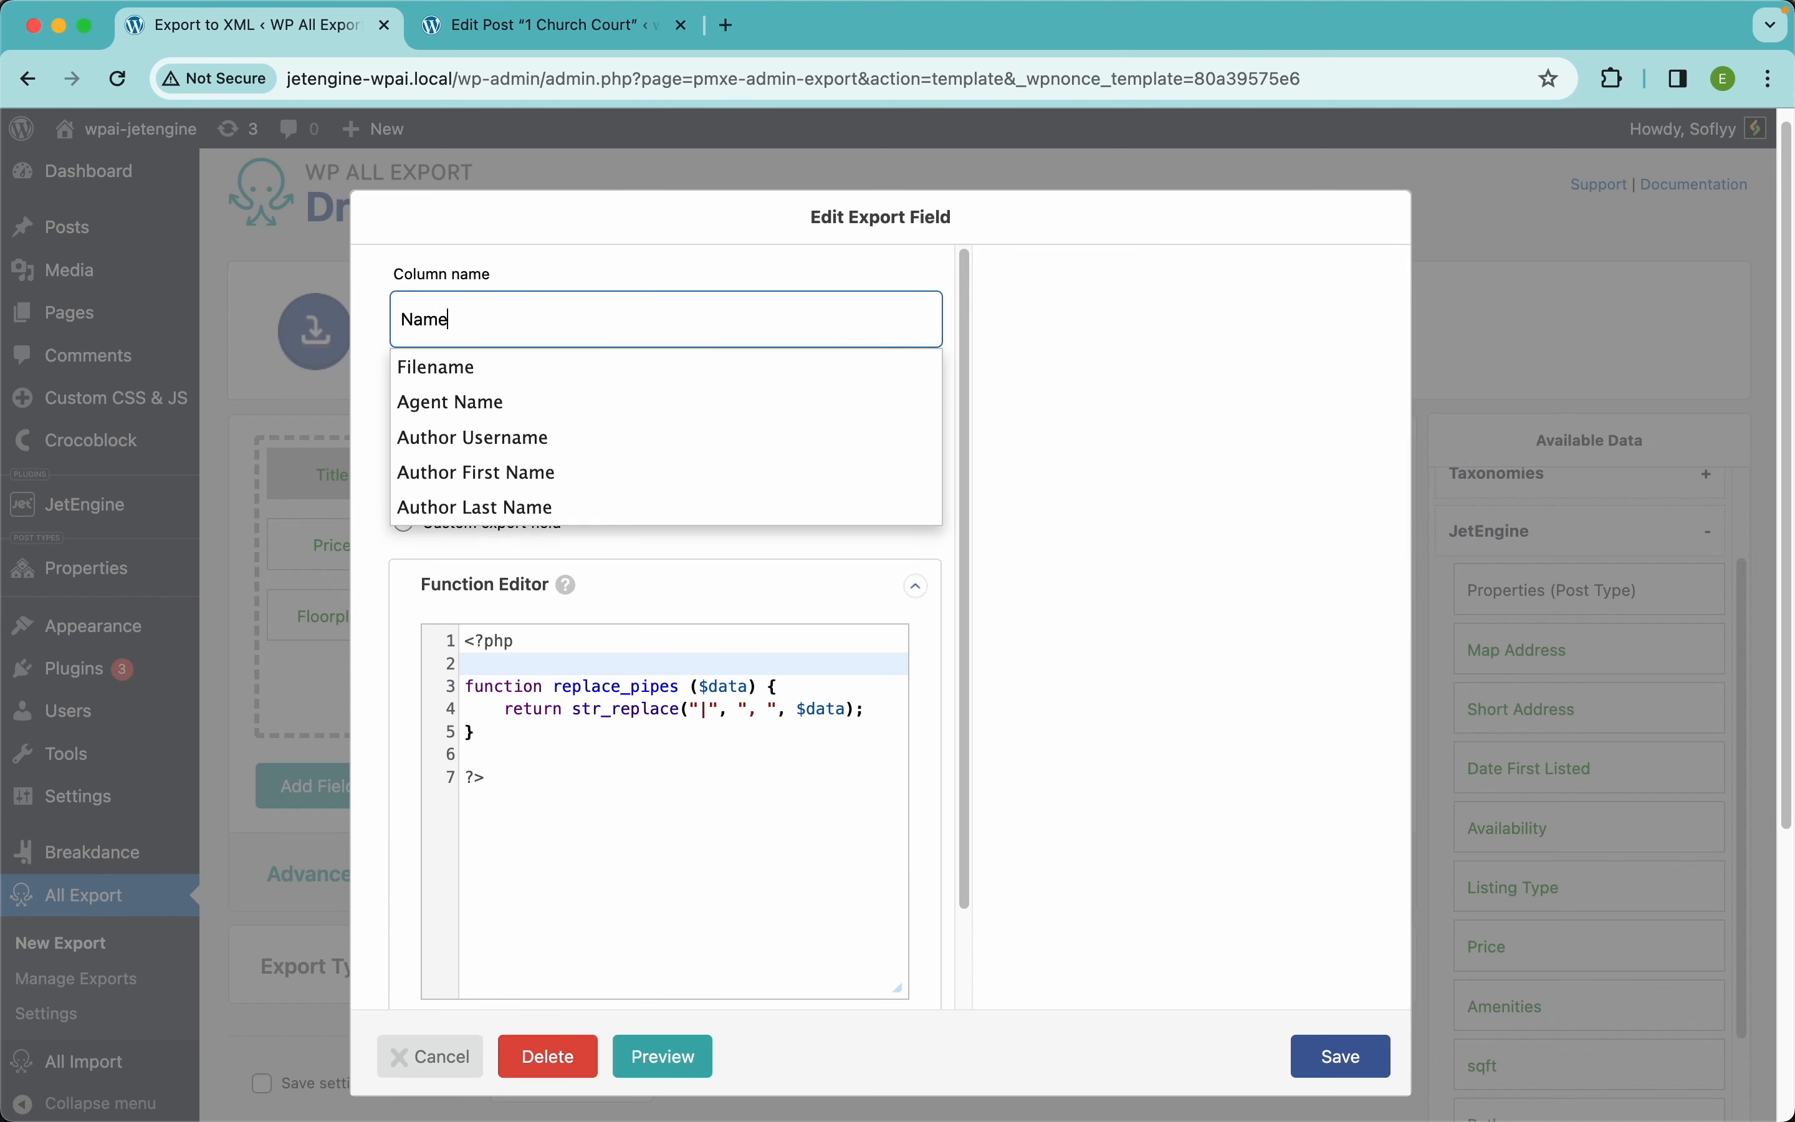
pyautogui.press('Escape')
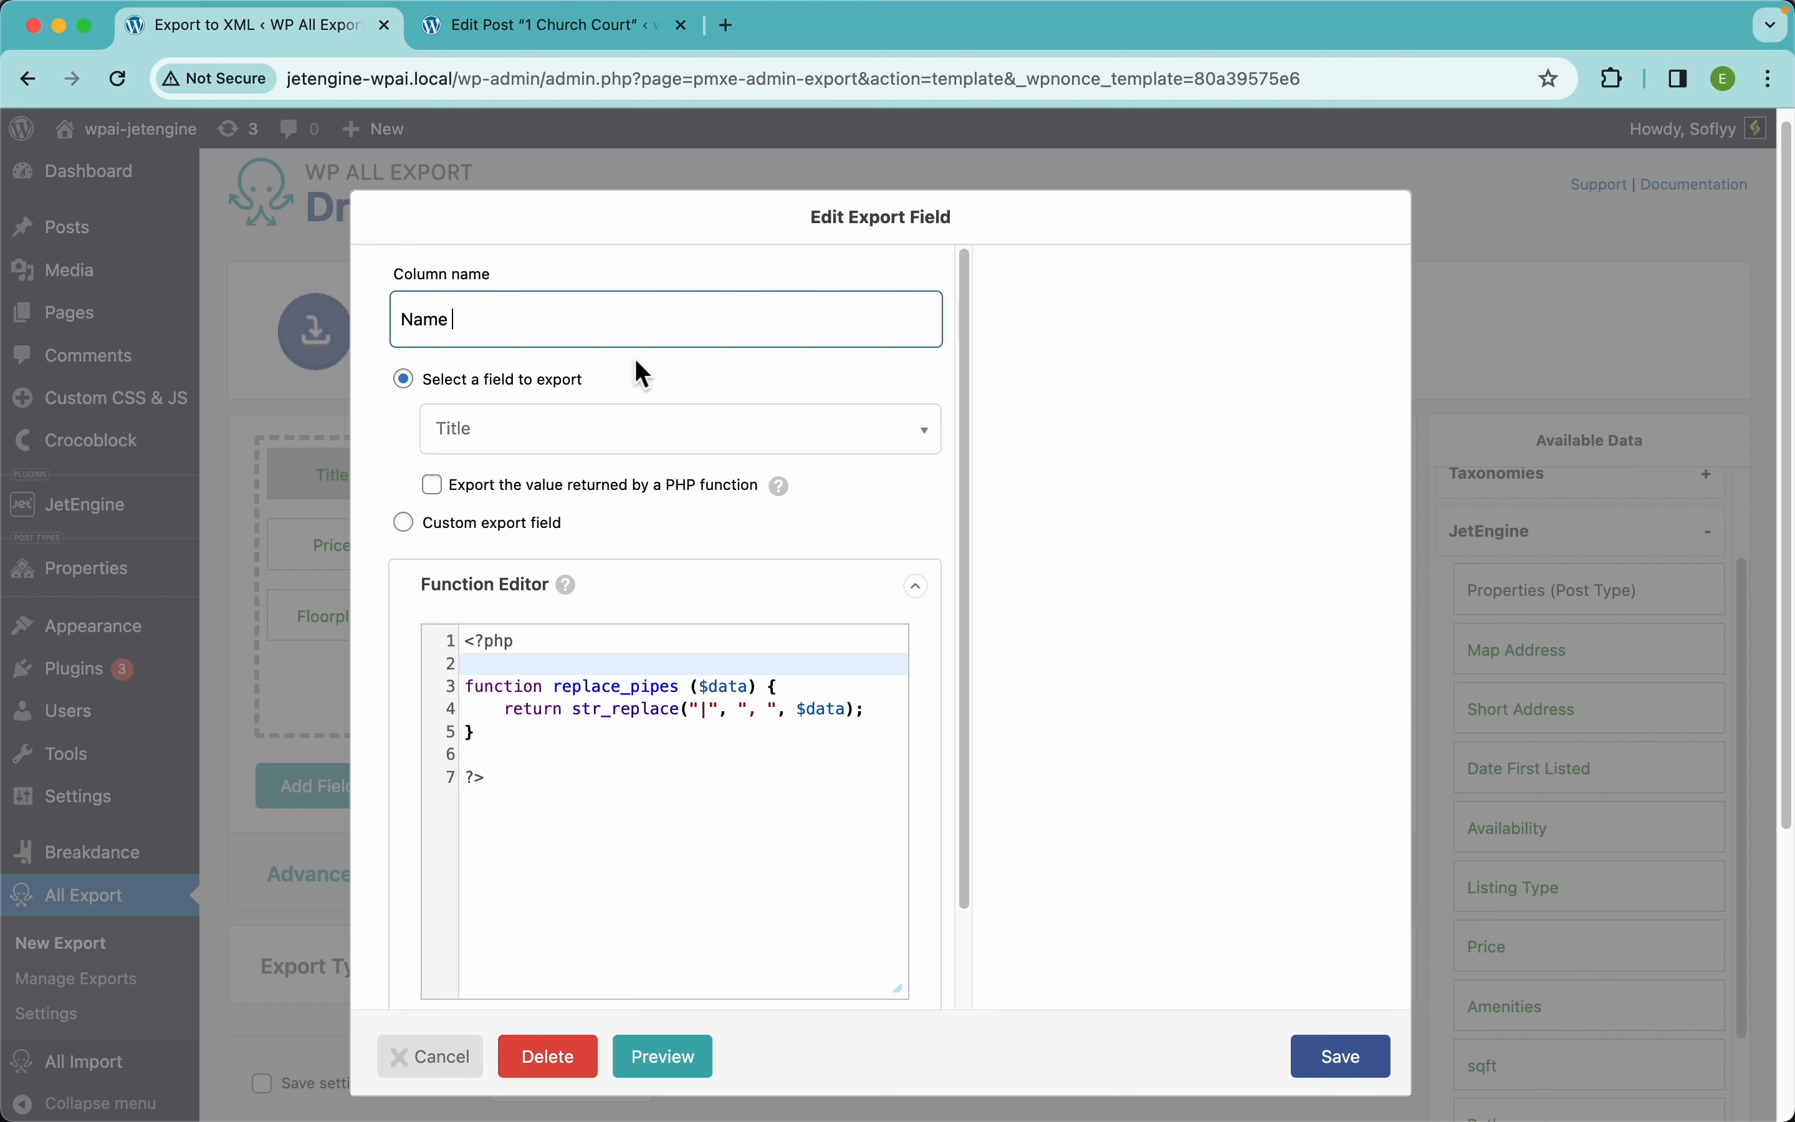
pyautogui.press('super+Left')
pyautogui.write('Prpperty')
pyautogui.click(429, 320)
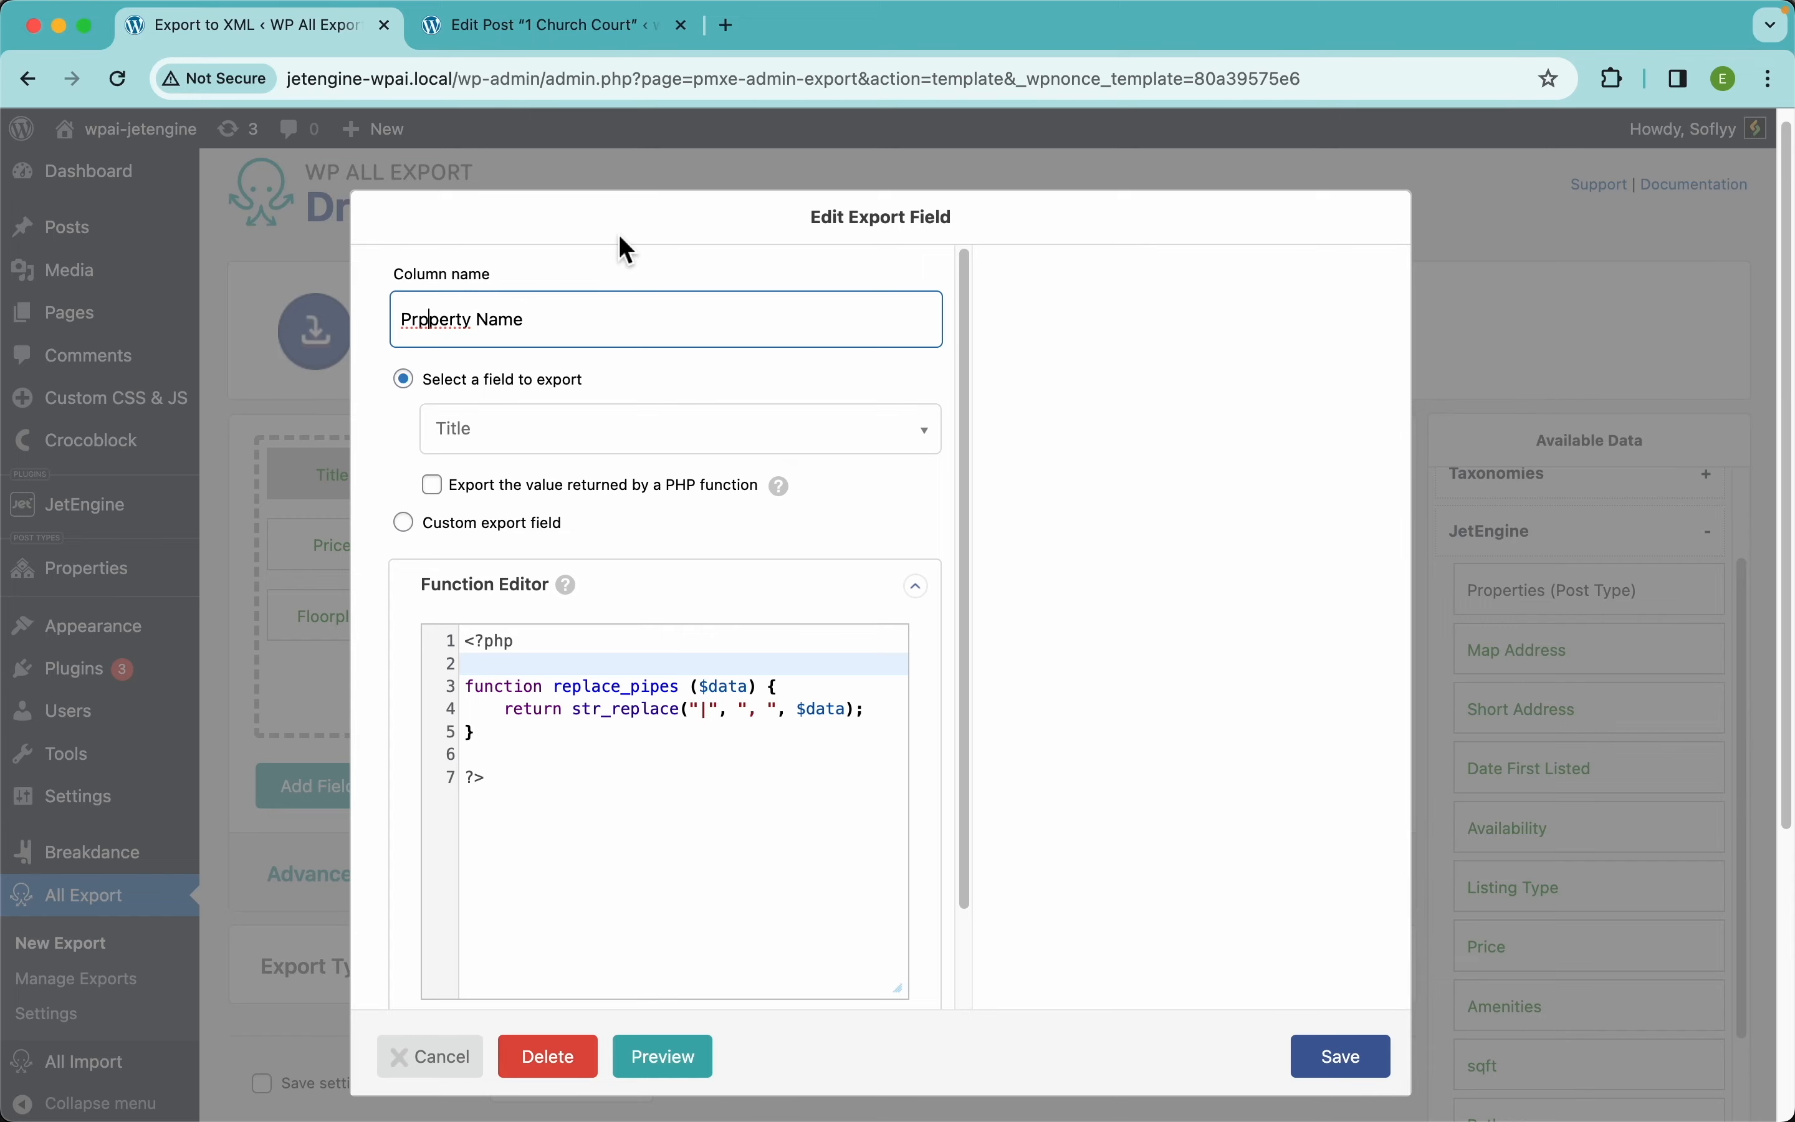
pyautogui.press('Delete')
pyautogui.write('o')
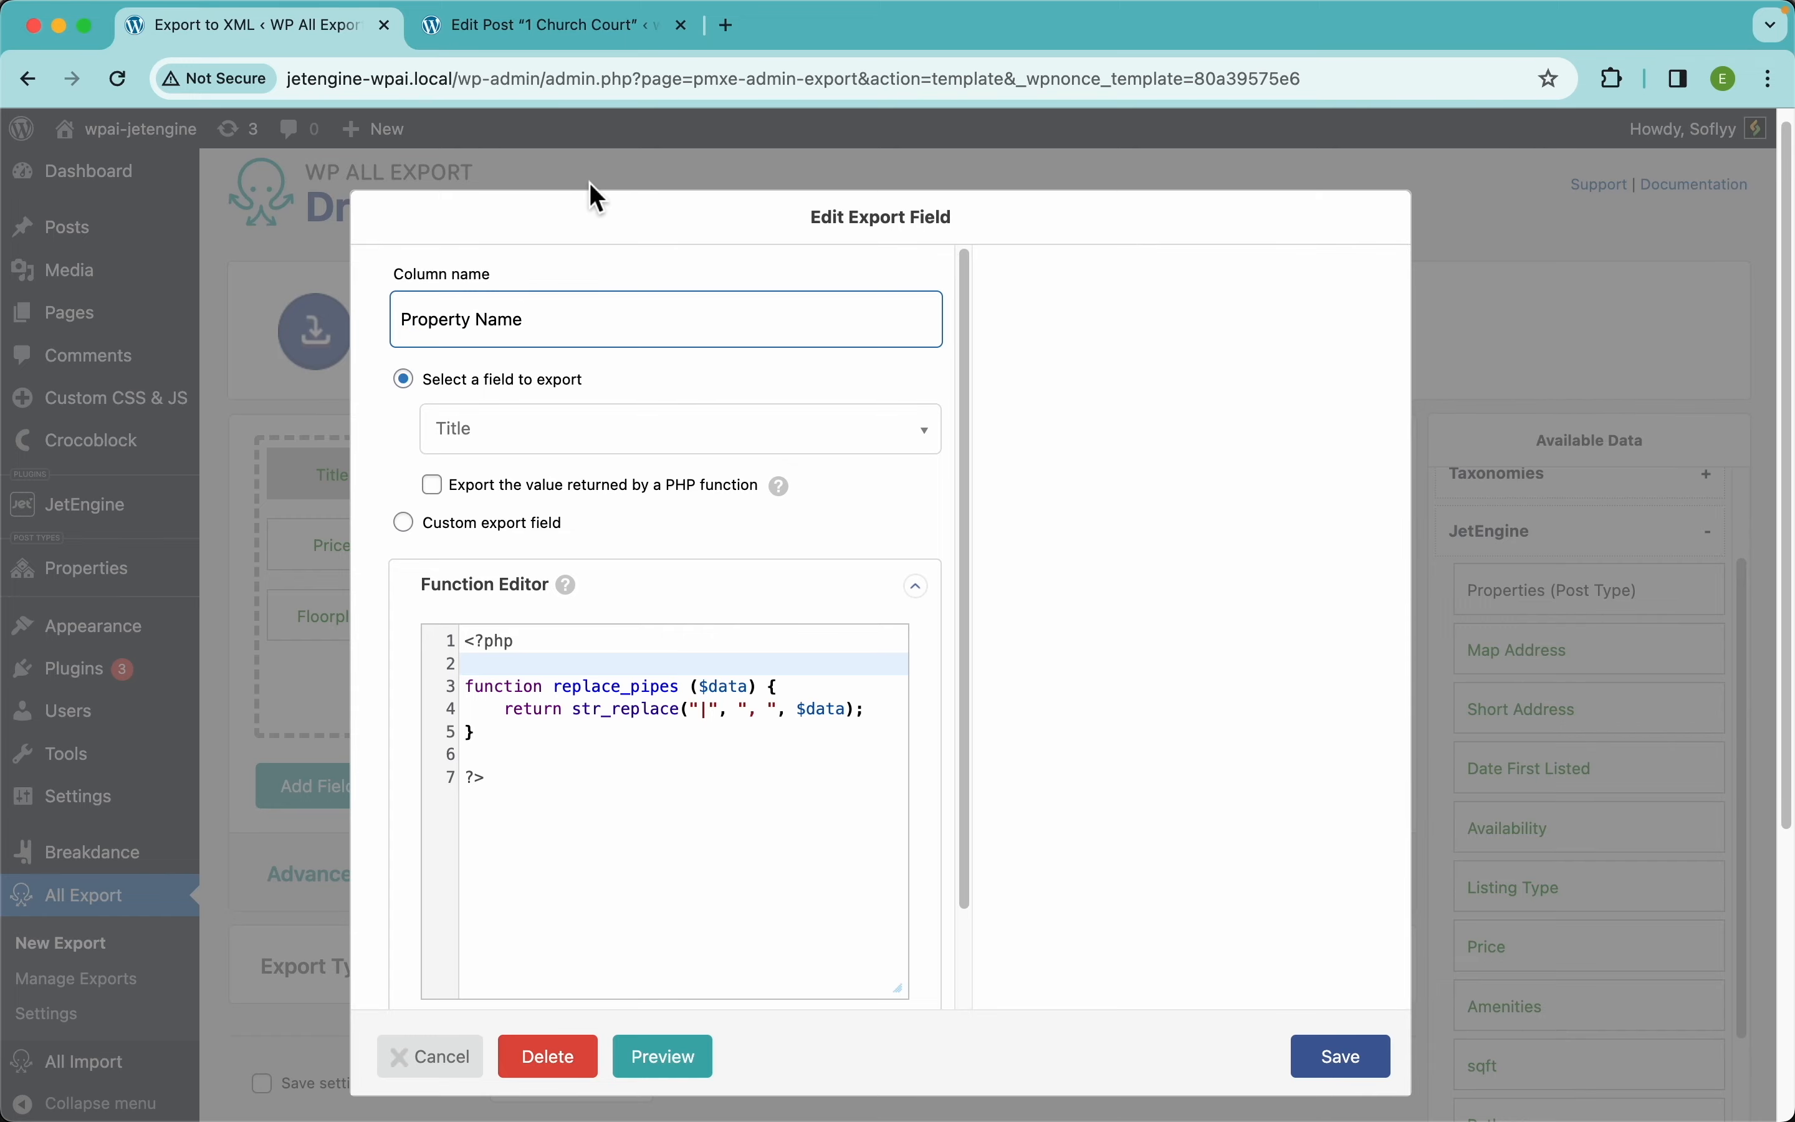
pyautogui.click(1338, 1060)
# Rename the Content column to 'Description'
pyautogui.click(507, 482)
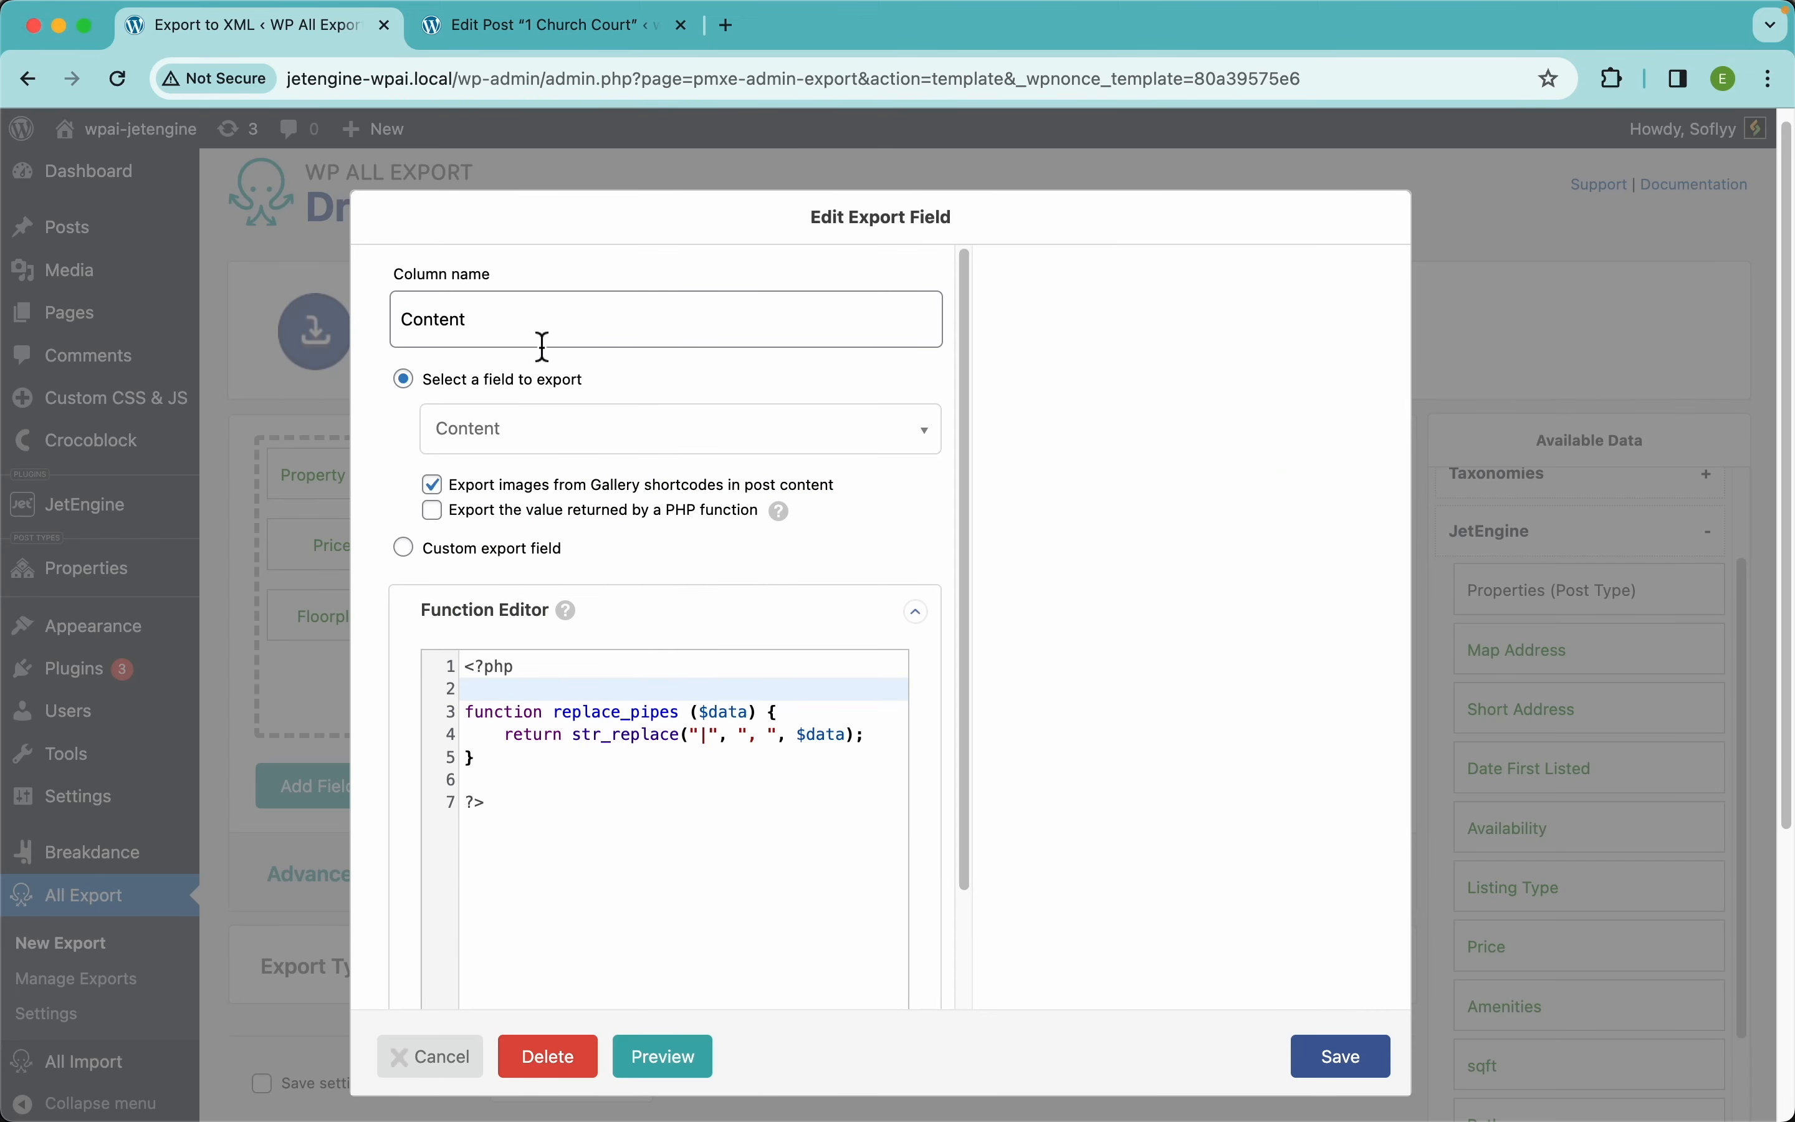
pyautogui.doubleClick(489, 319)
pyautogui.write('Description')
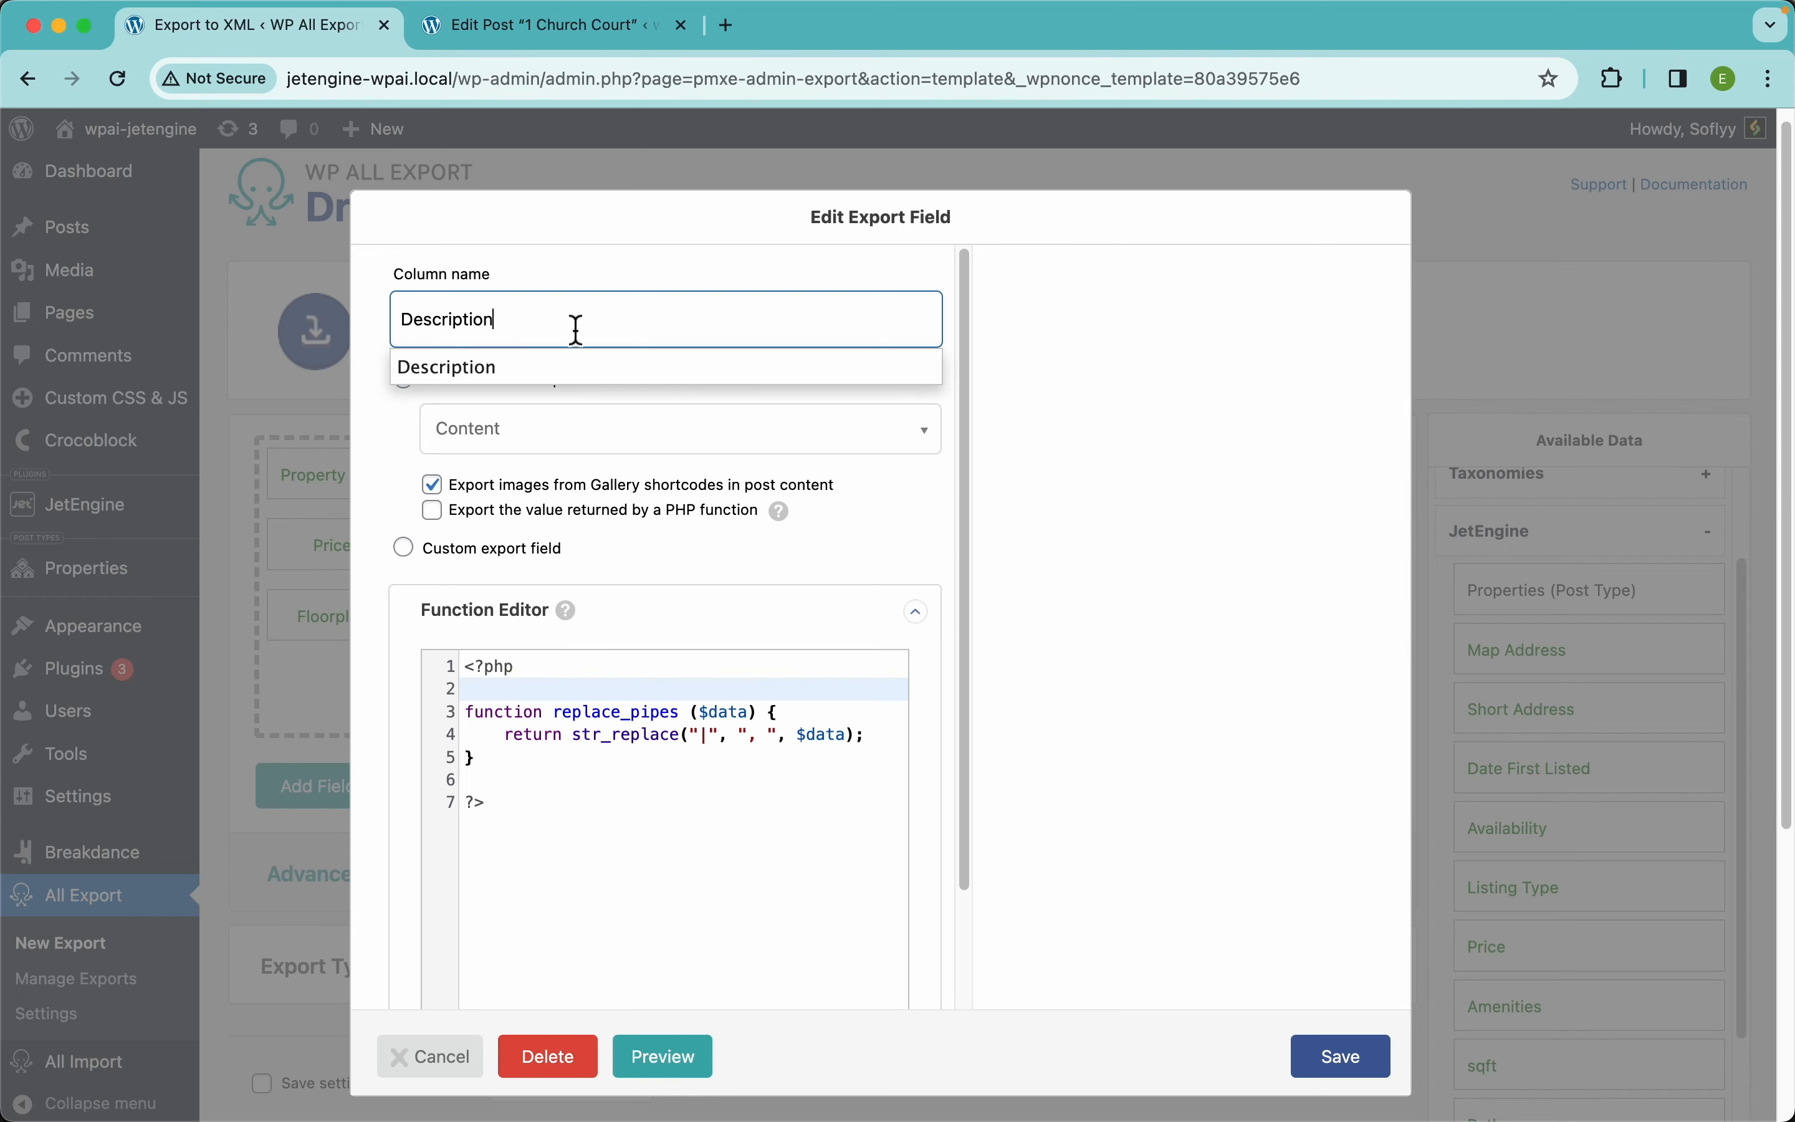
pyautogui.click(1344, 1064)
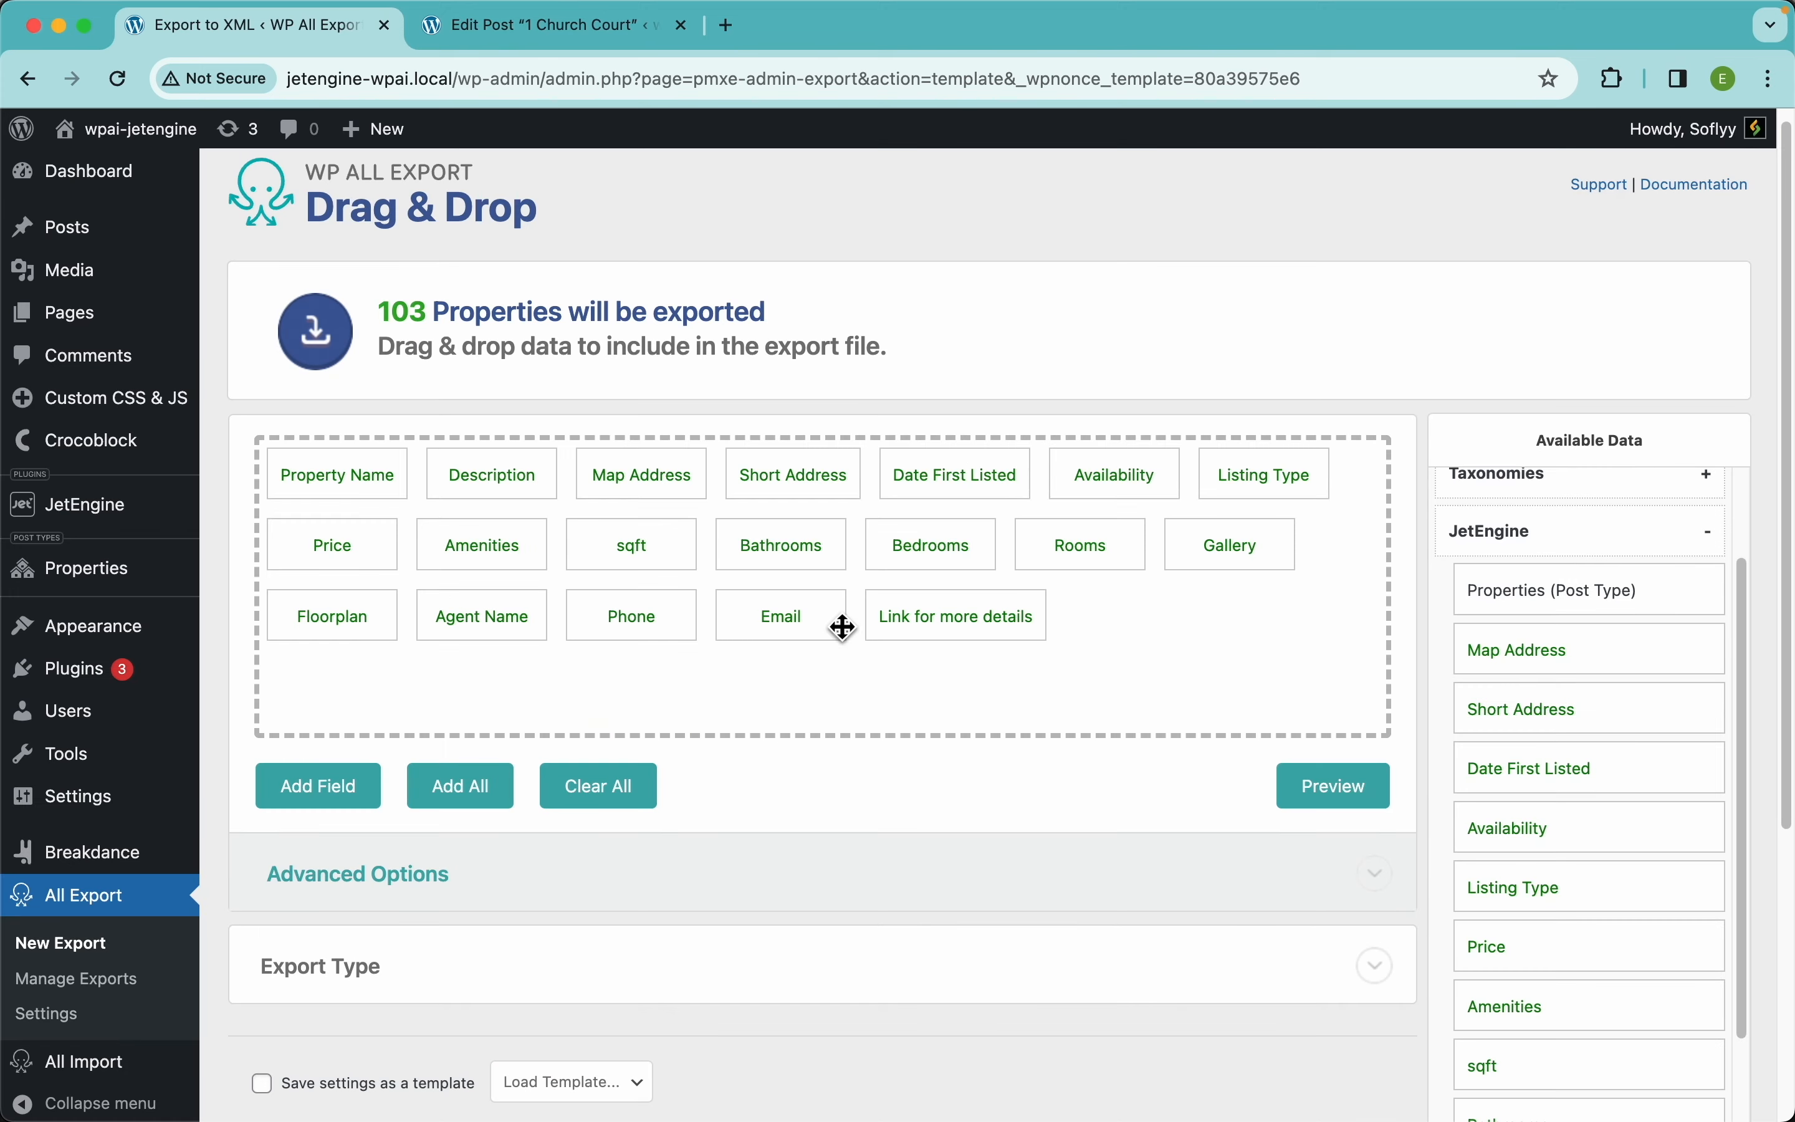
# Preview the export and check how the Date First Listed column is formatted
pyautogui.click(1346, 810)
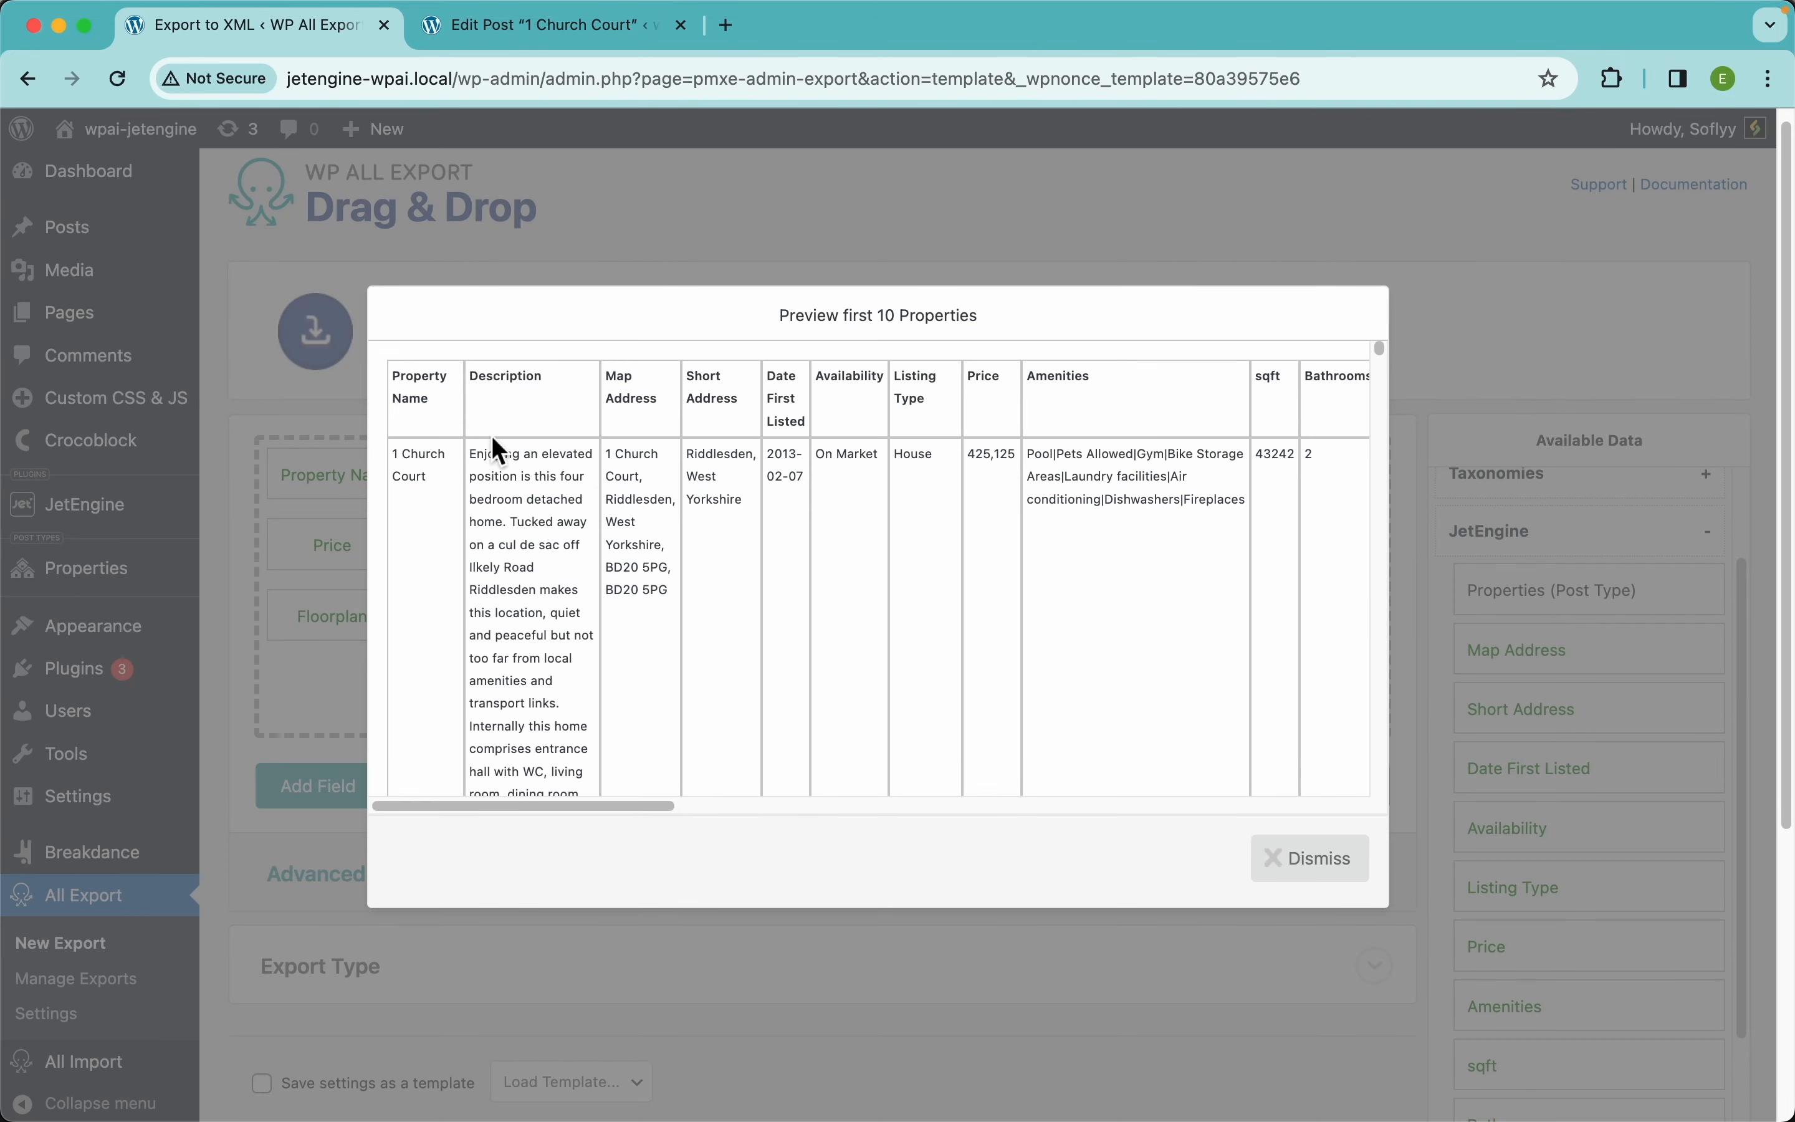
pyautogui.click(1042, 947)
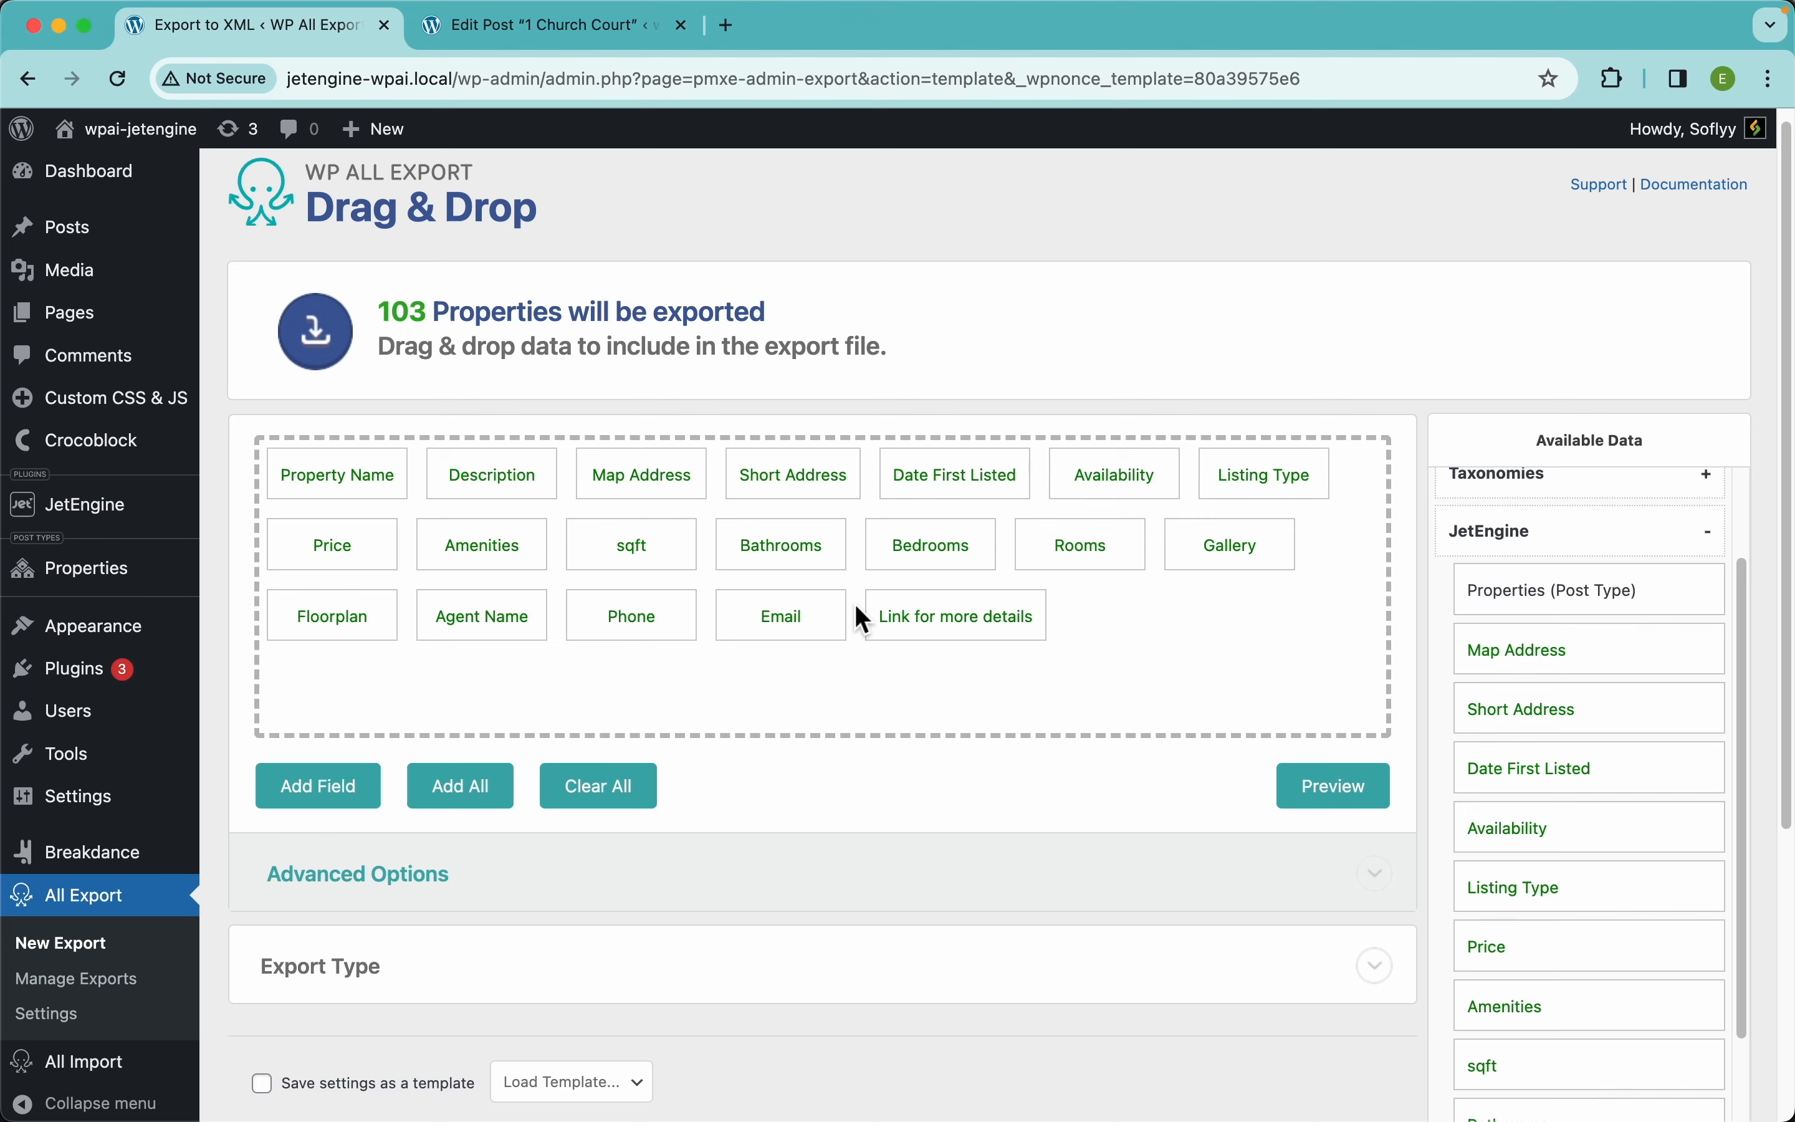
pyautogui.click(978, 490)
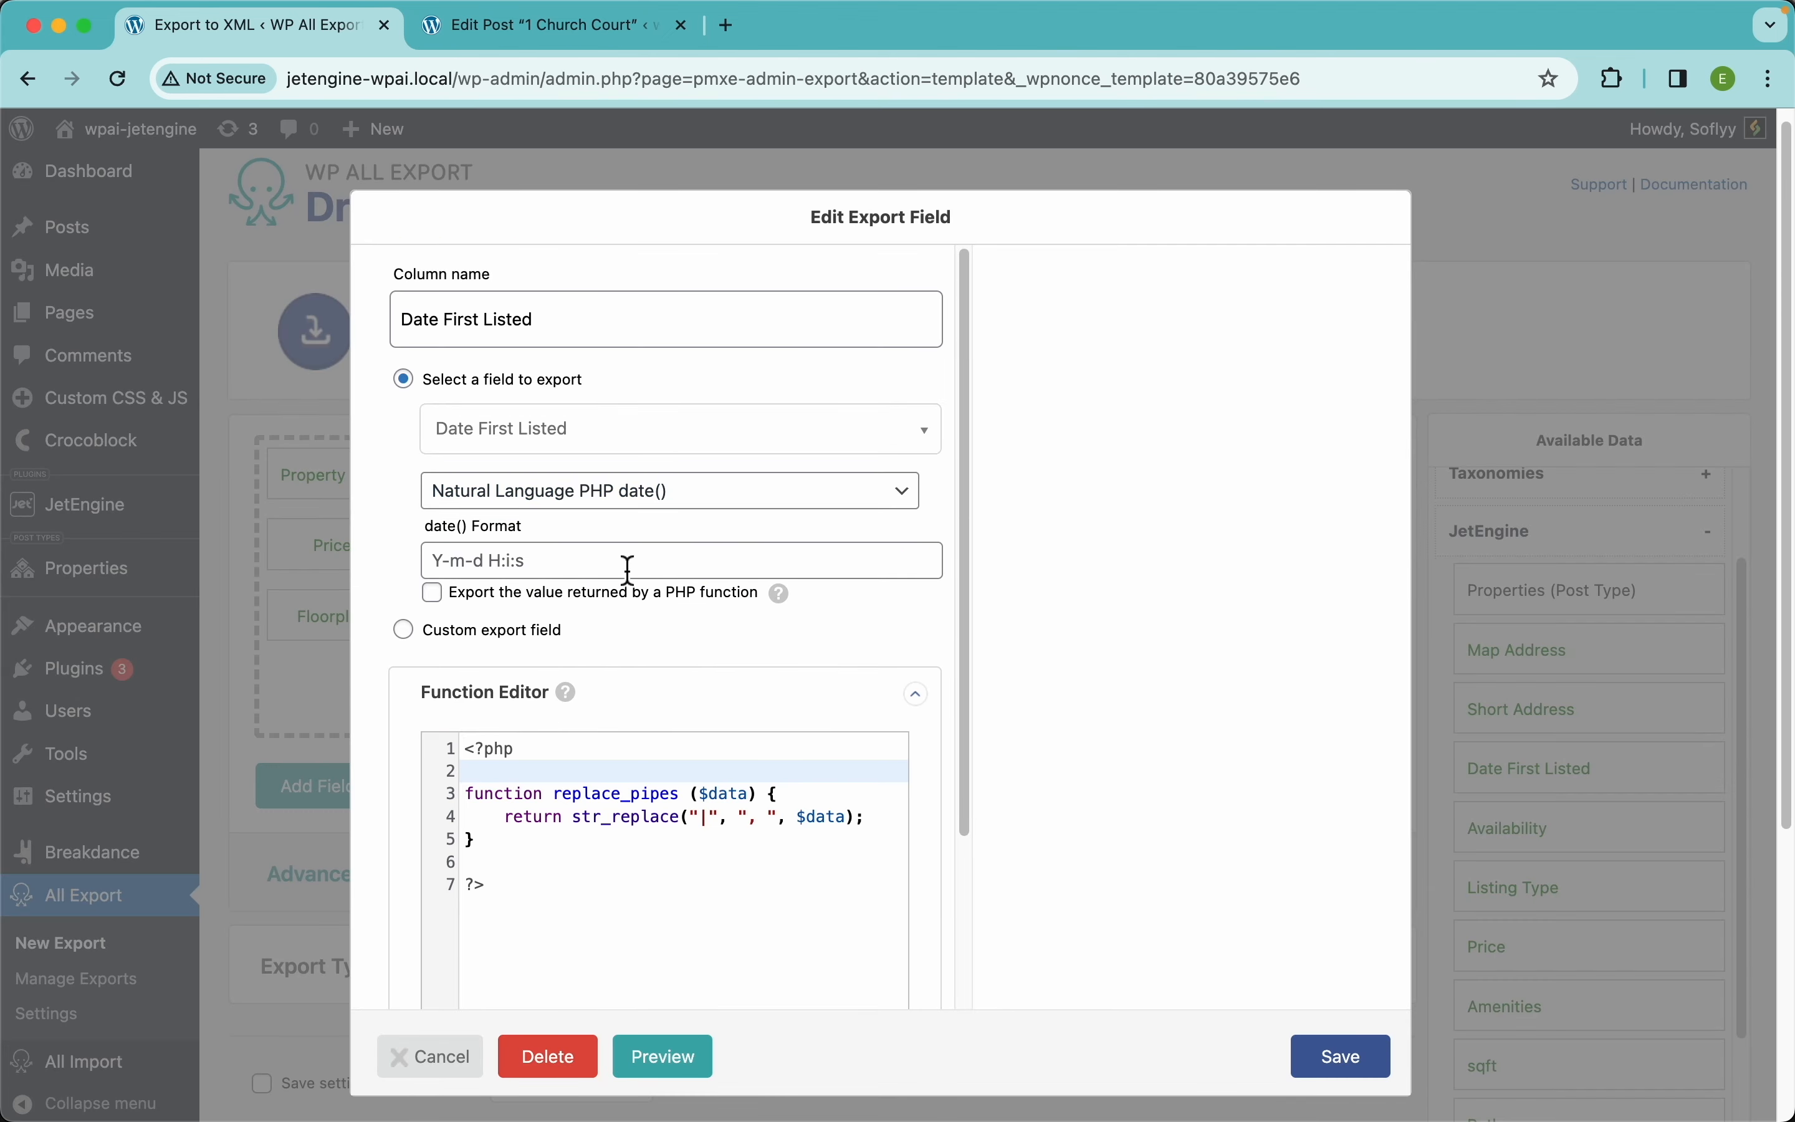
pyautogui.click(1361, 1069)
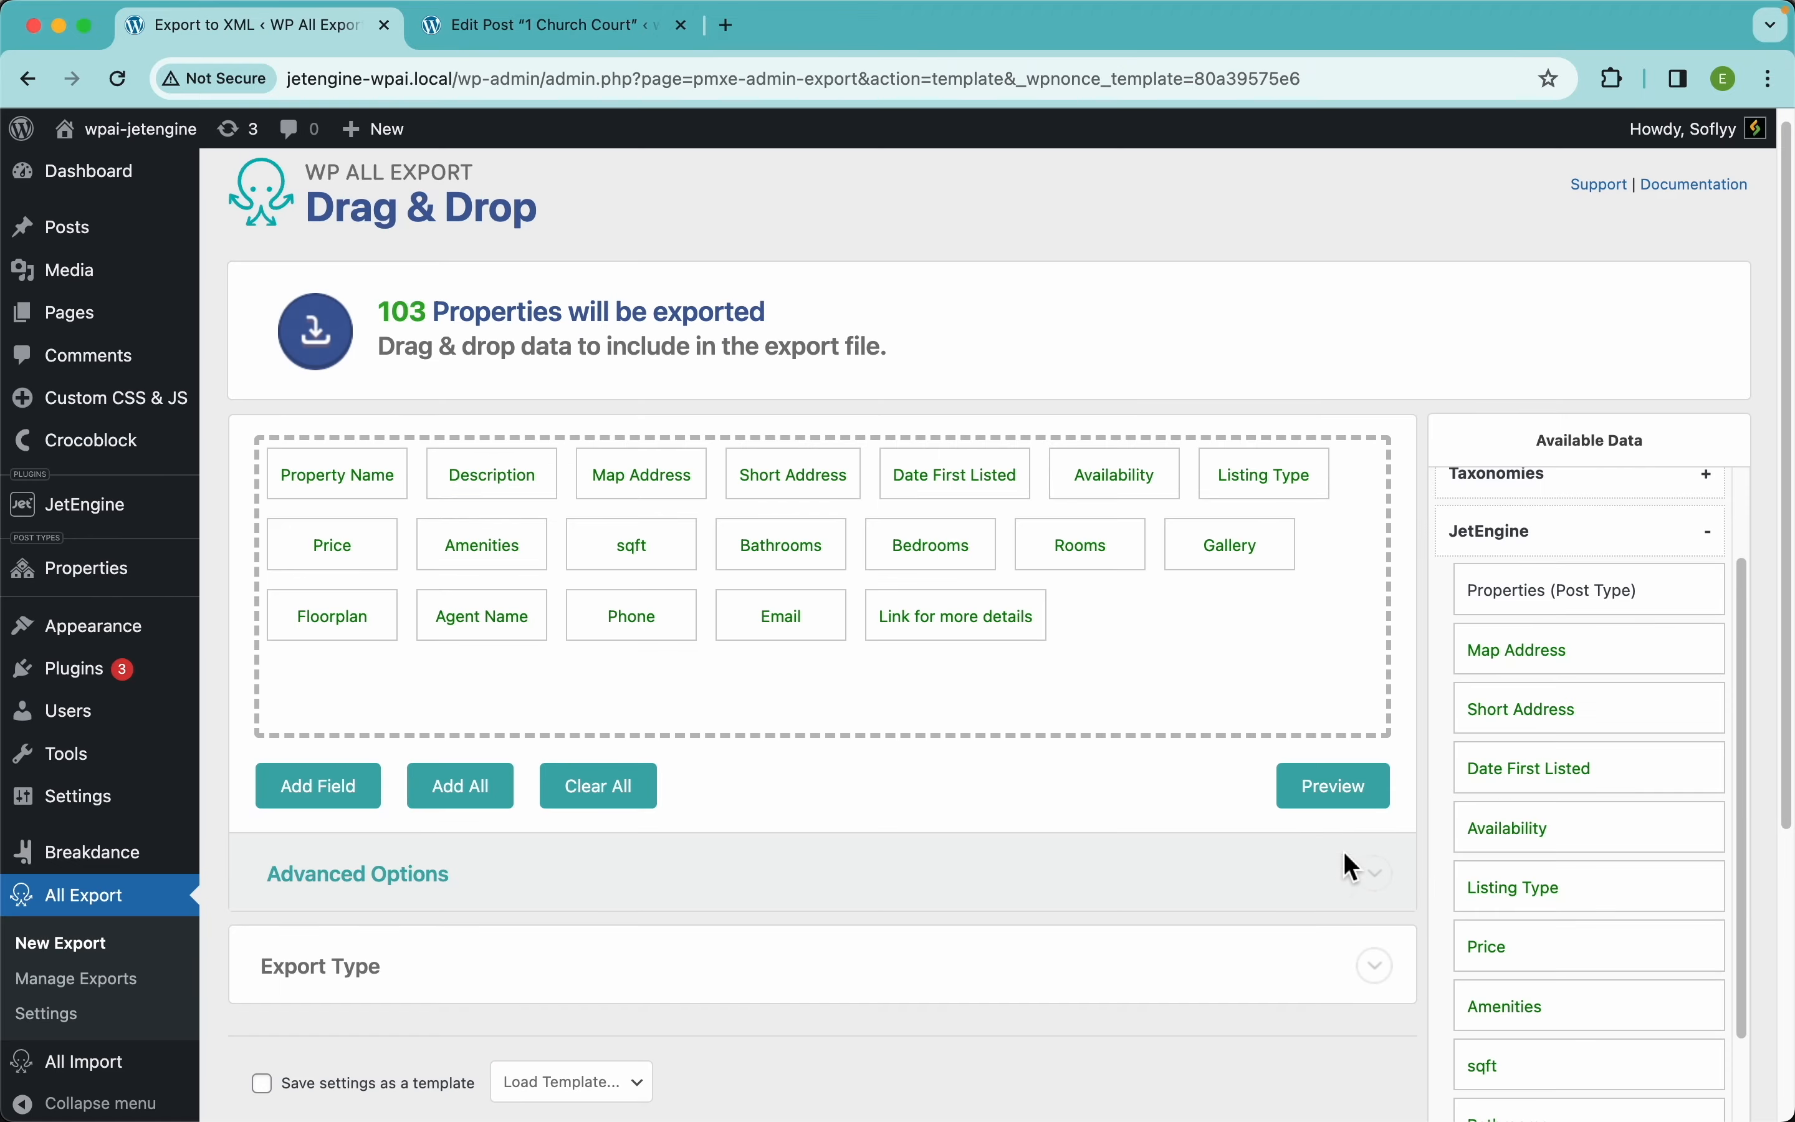
pyautogui.click(1341, 791)
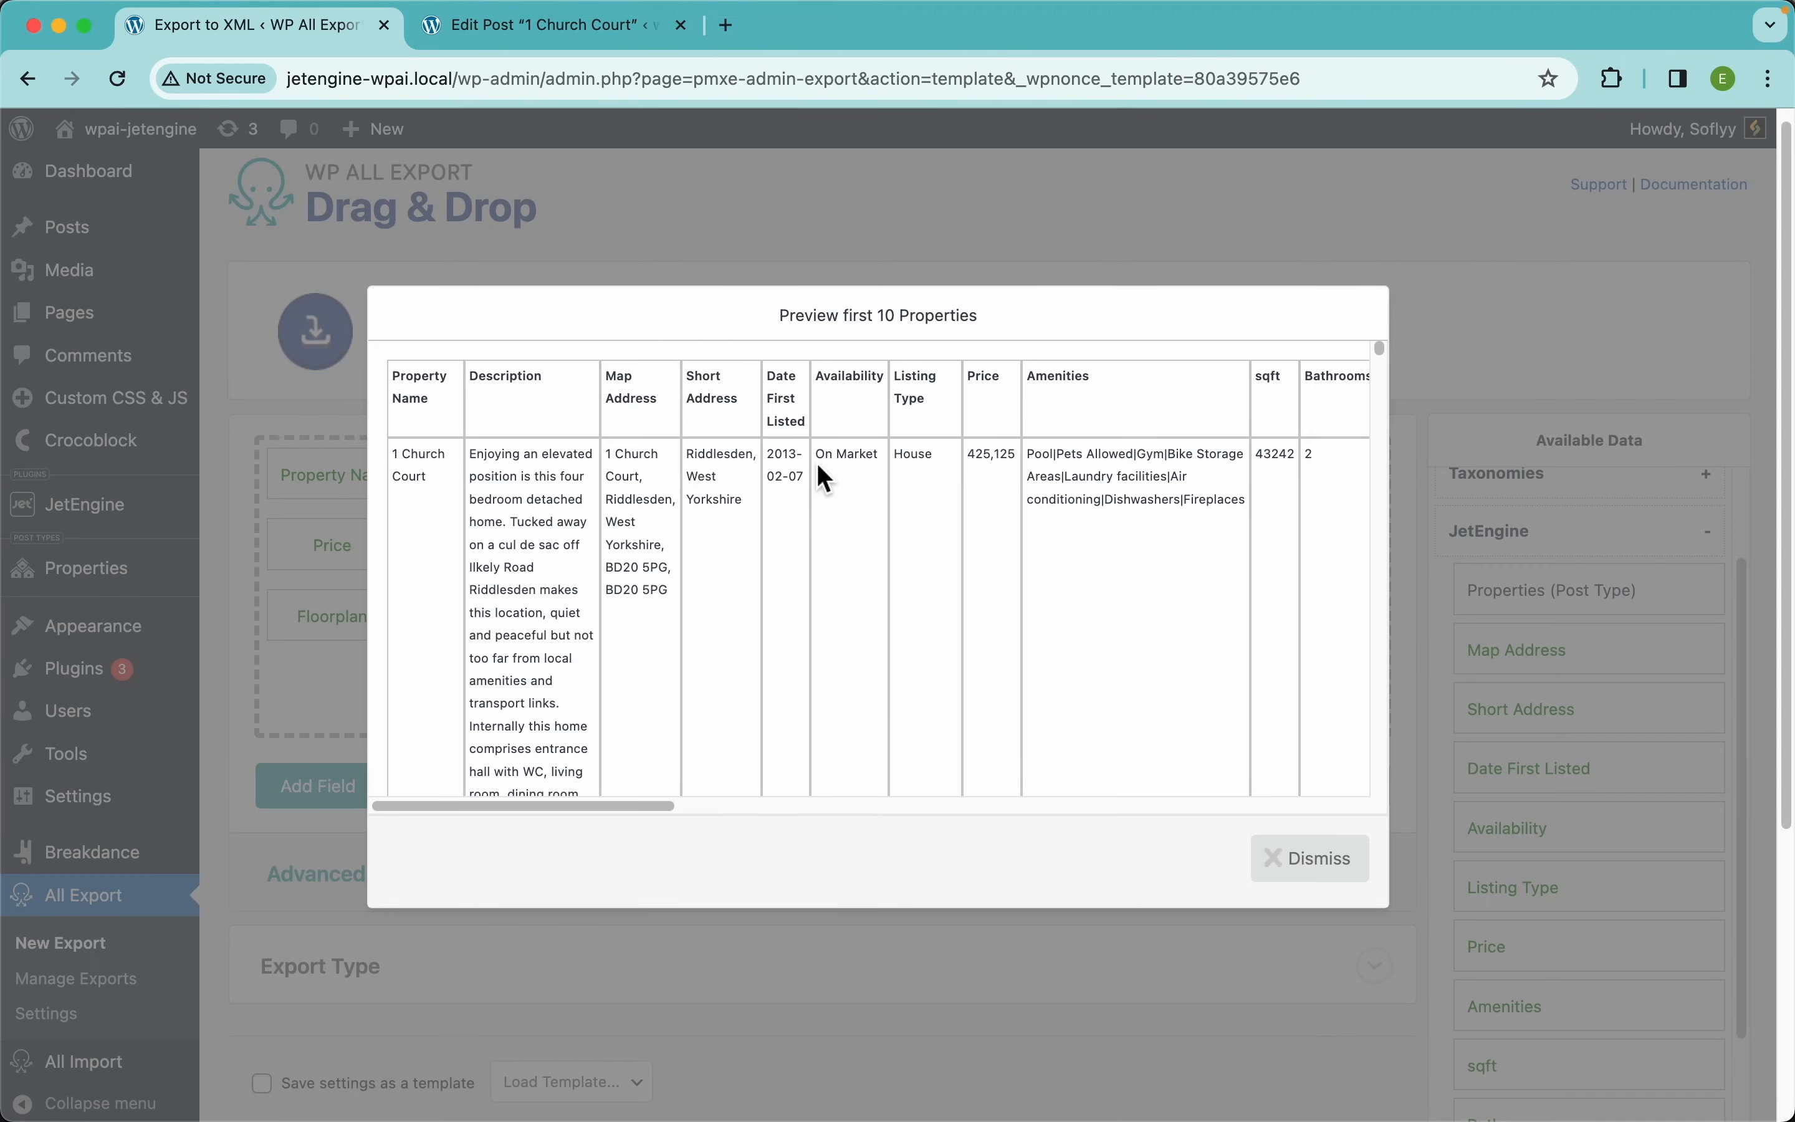
pyautogui.scroll(10, 817, 463)
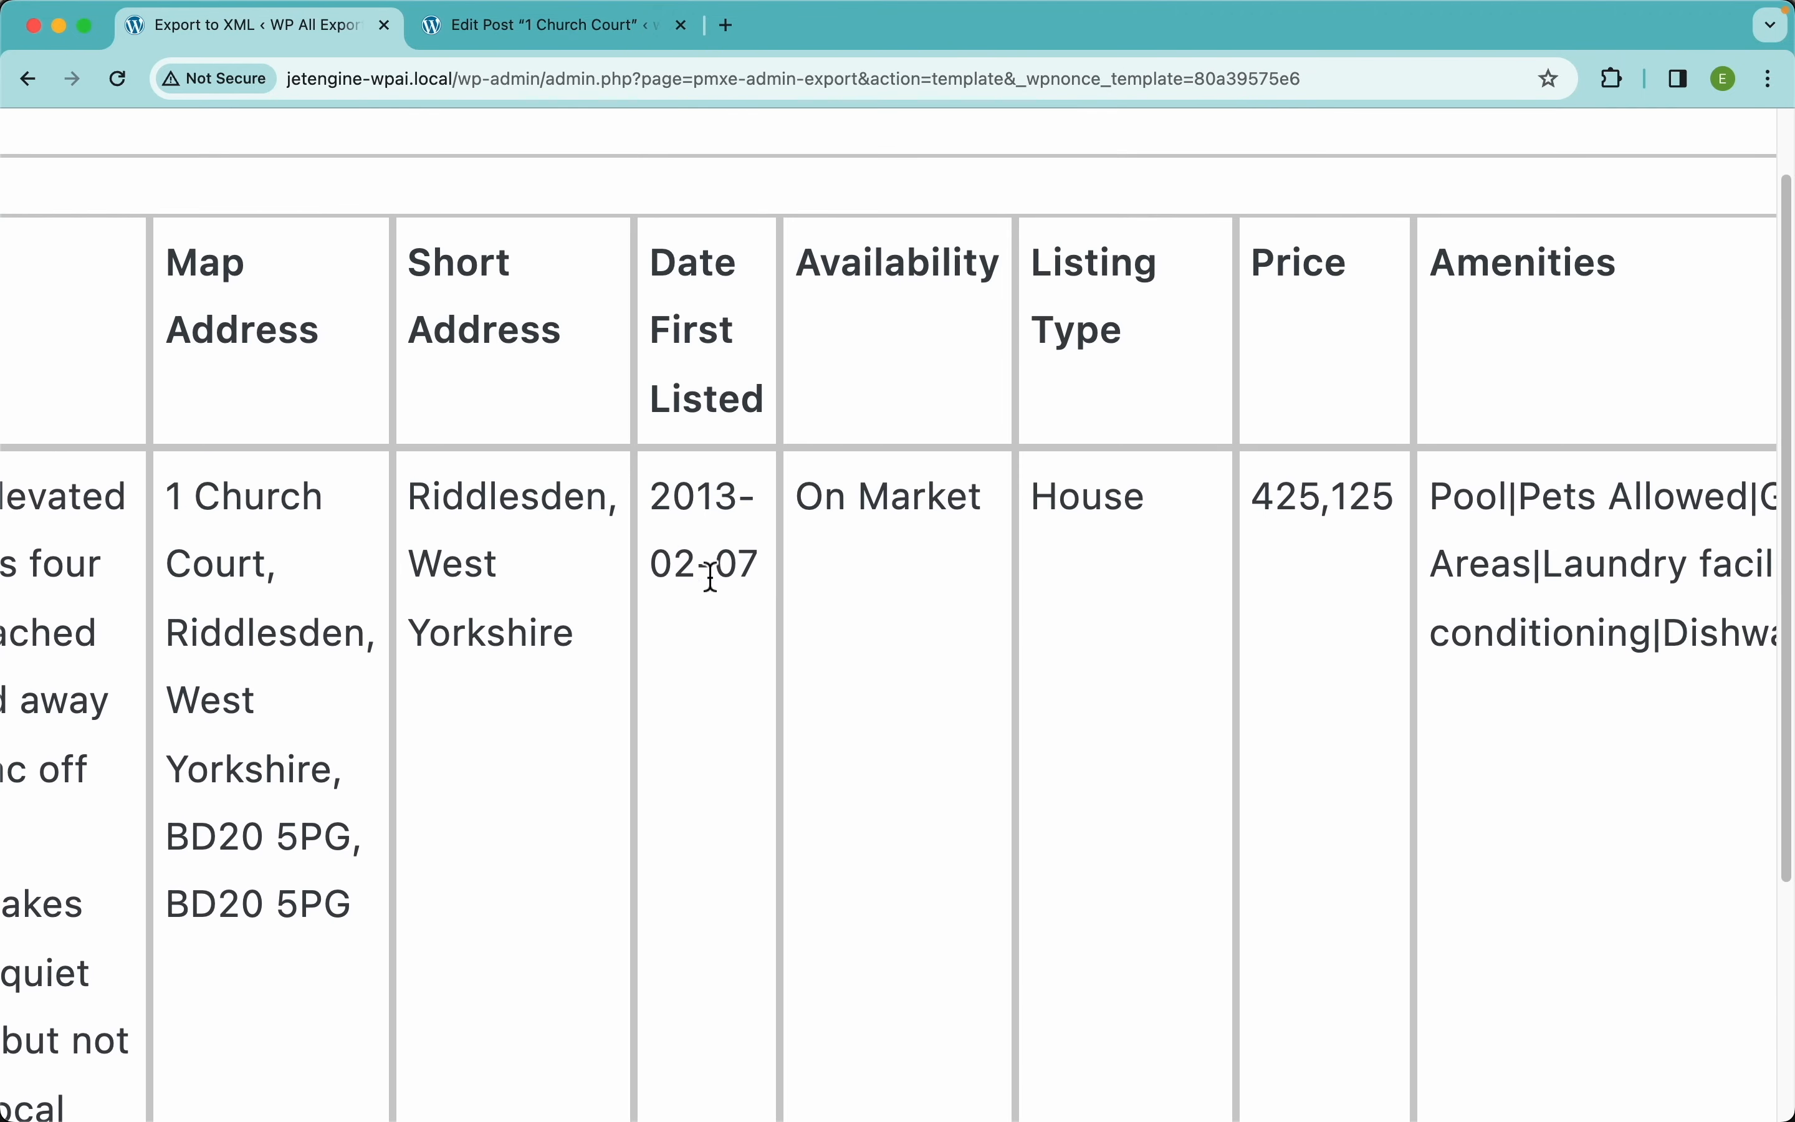
pyautogui.scroll(-10, 965, 649)
pyautogui.click(1315, 860)
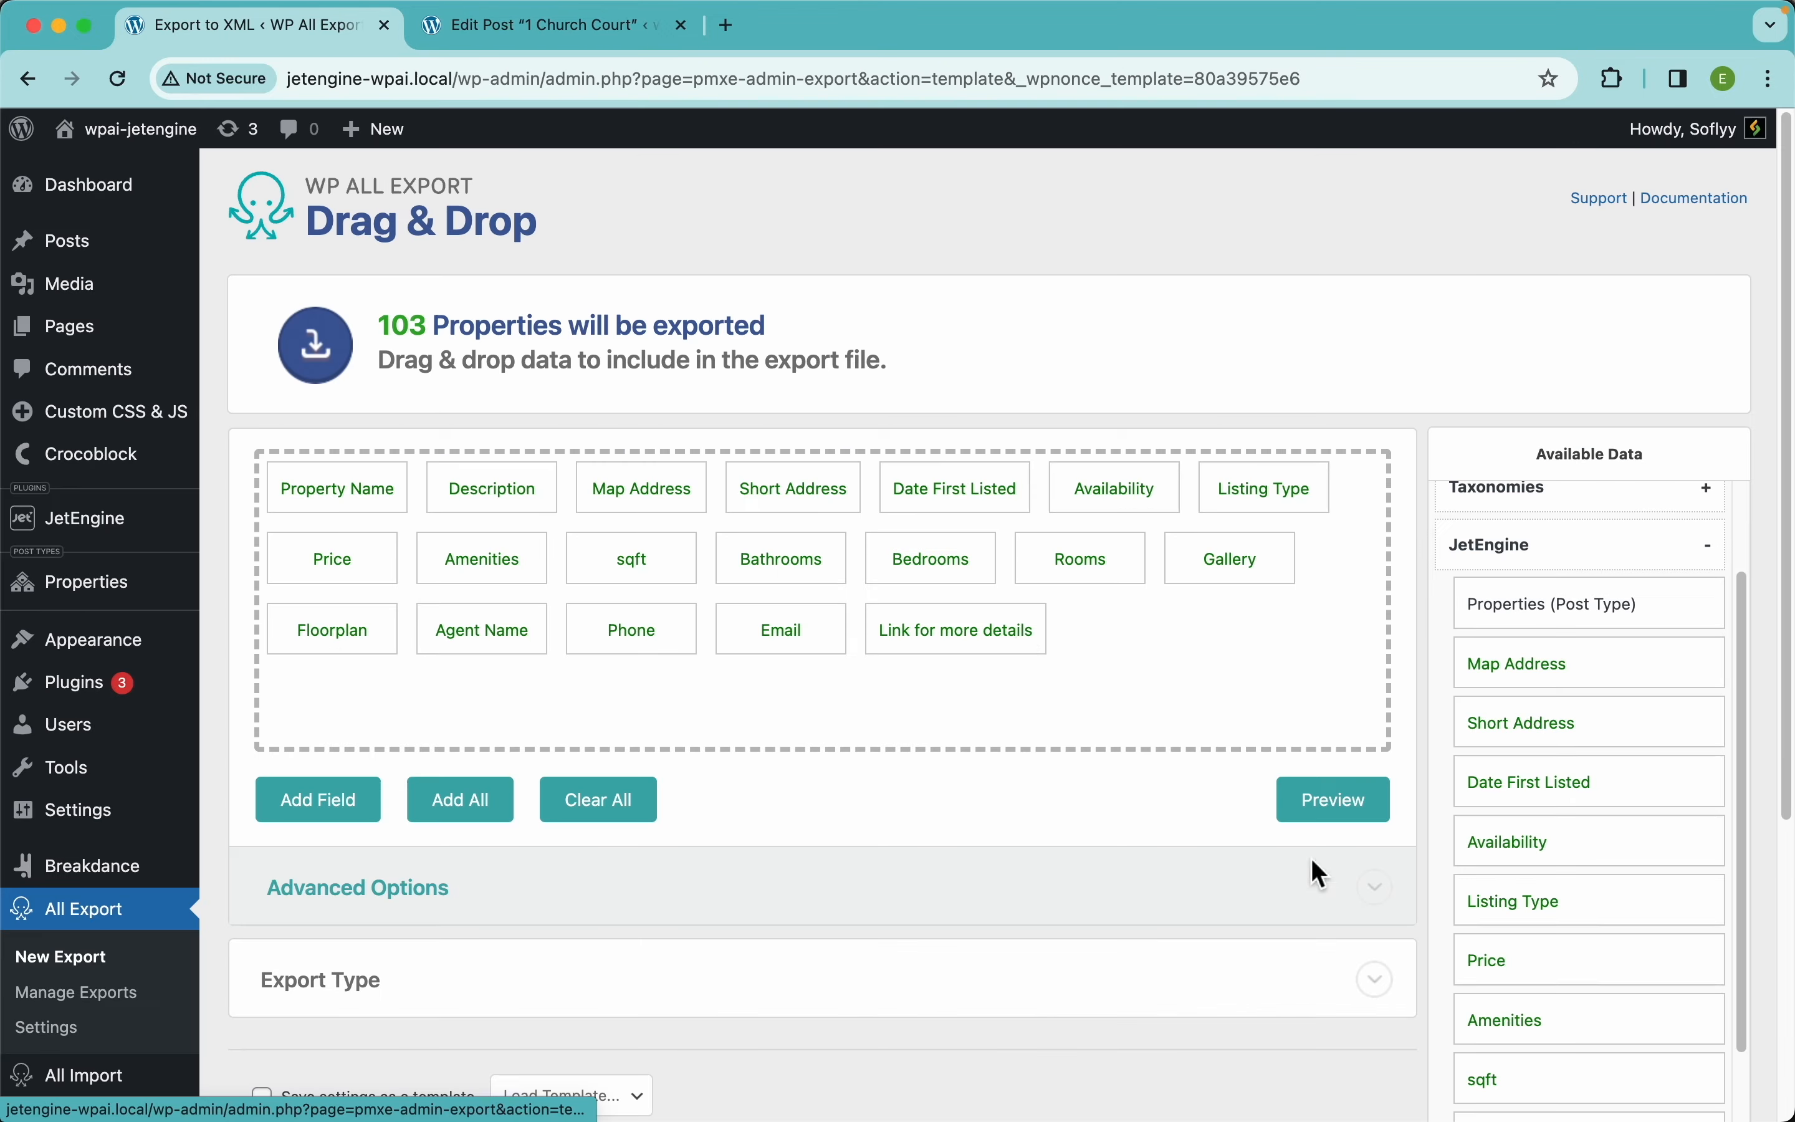
# Give Date First Listed the natural-language date format 'D, F j Y' and save
pyautogui.click(1001, 498)
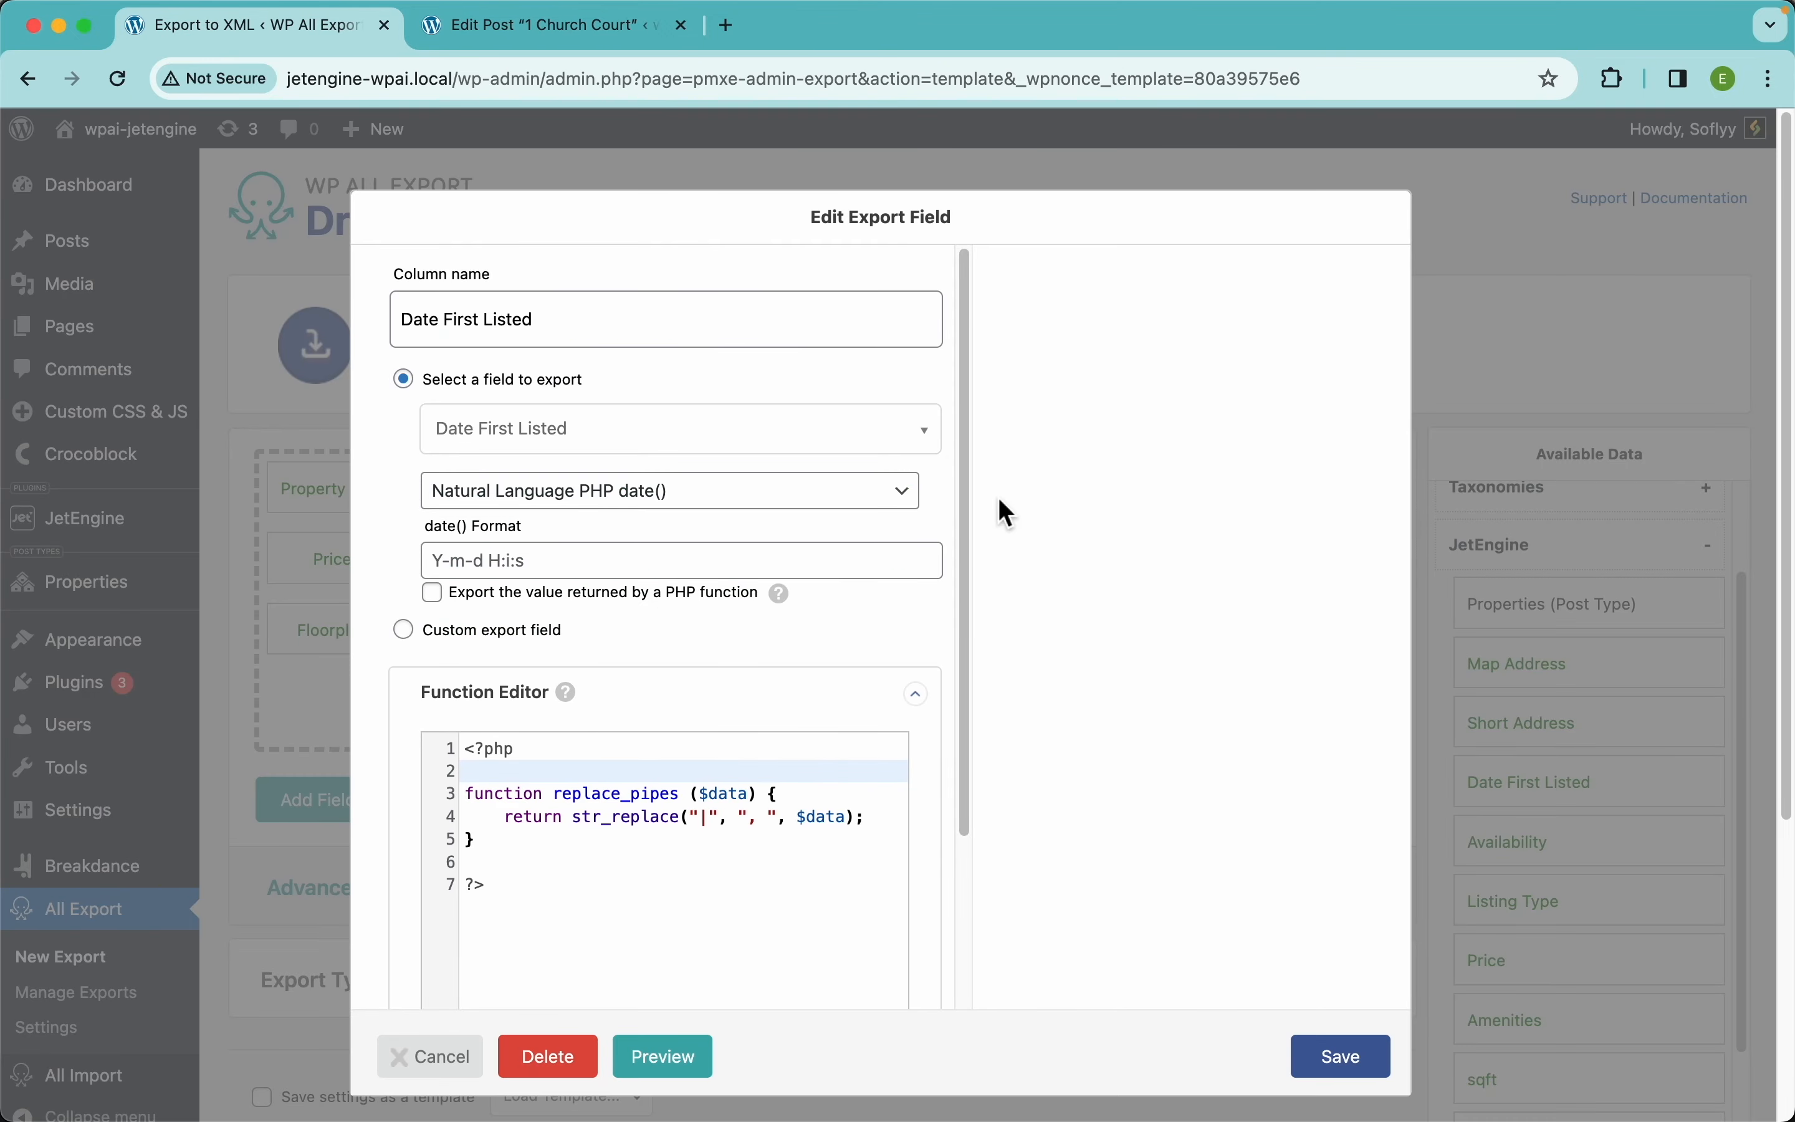
pyautogui.click(623, 562)
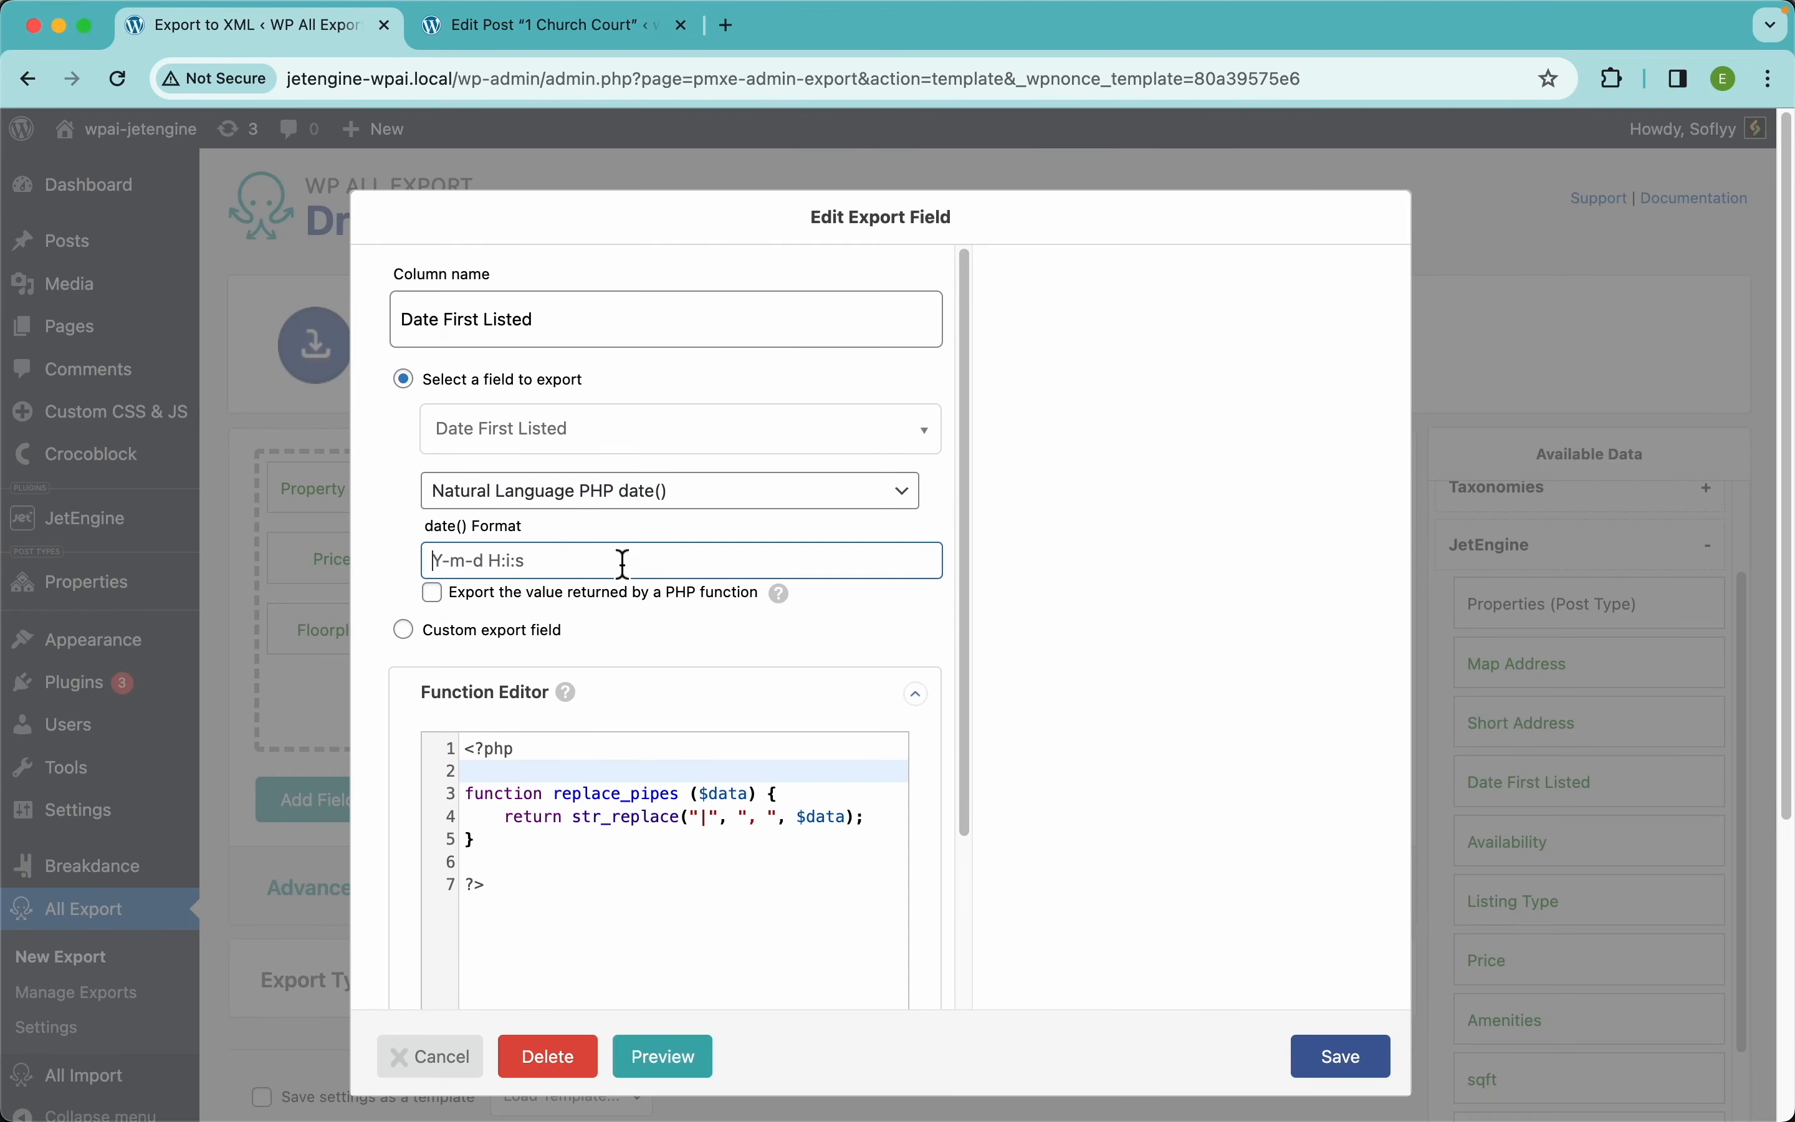
pyautogui.write('D, F j Y')
pyautogui.scroll(-2, 1108, 724)
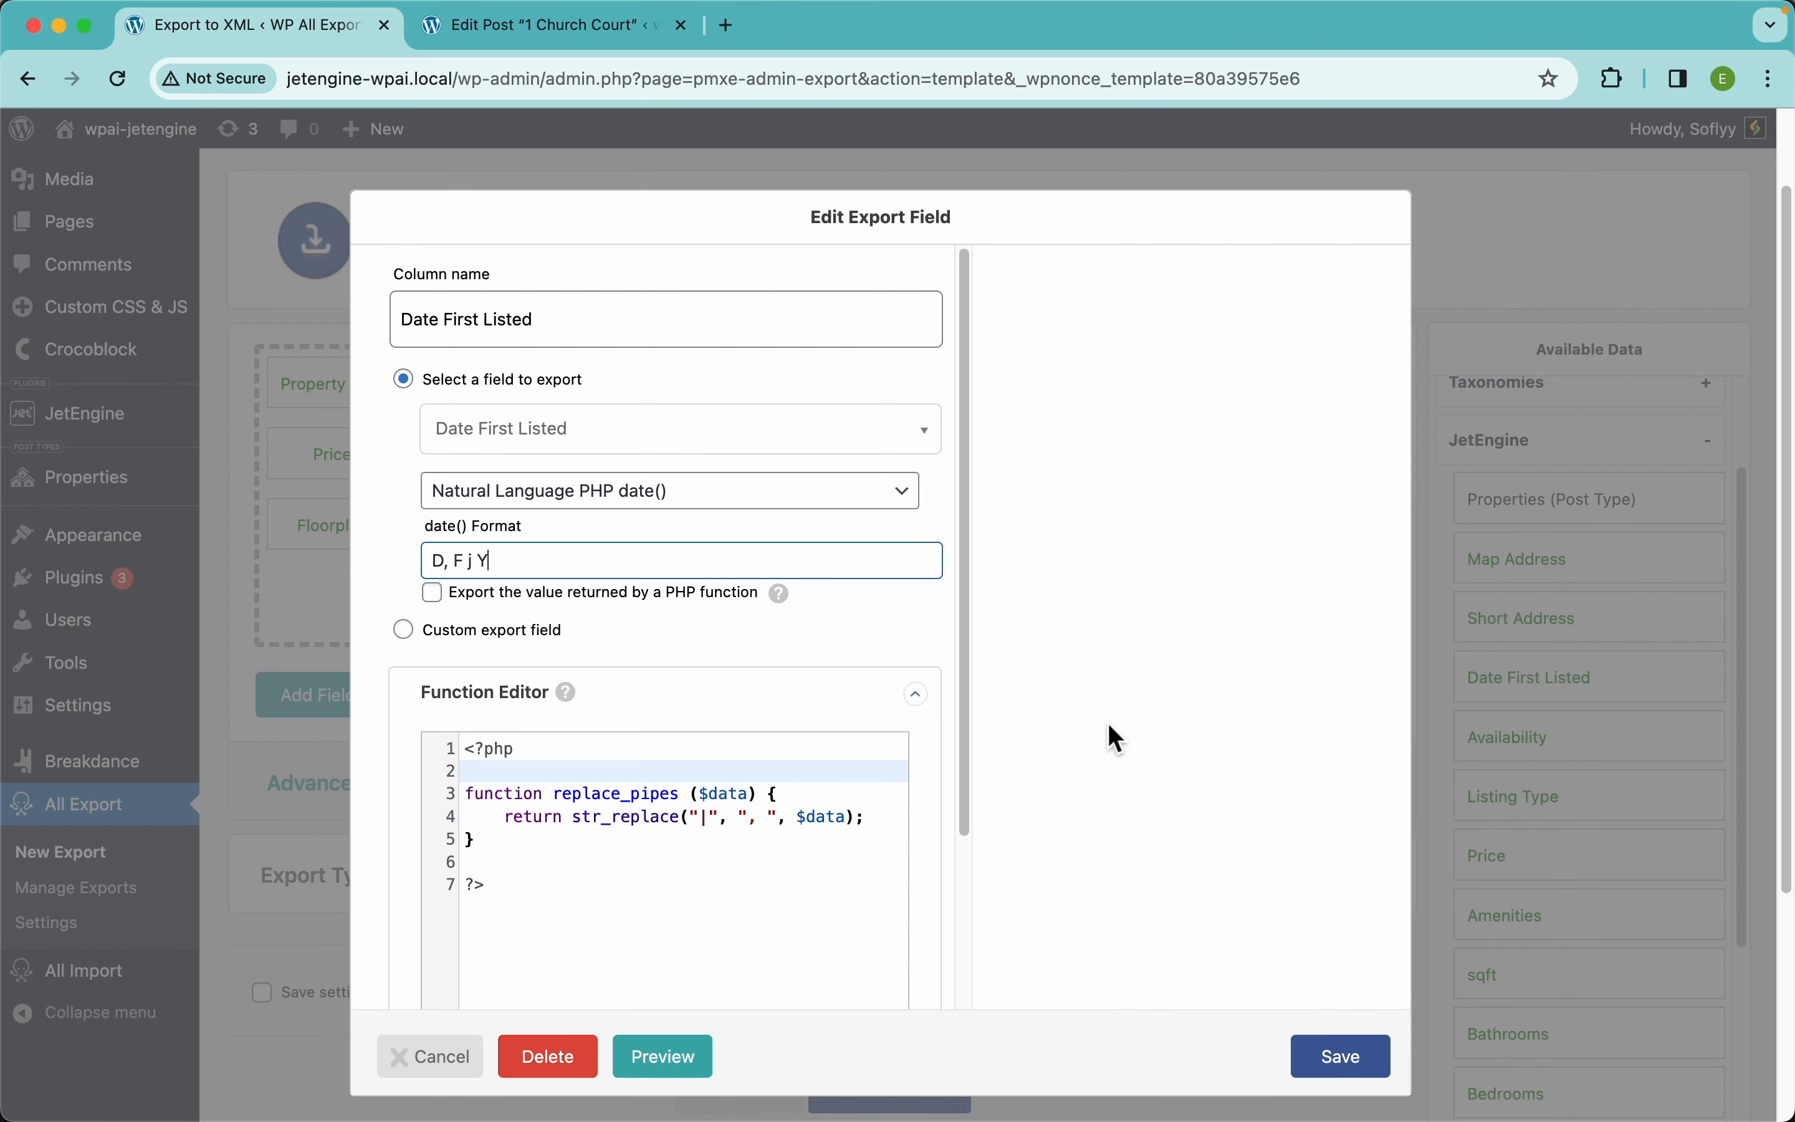
pyautogui.click(1357, 1037)
# Preview the first 10 exported properties and scroll through the table
pyautogui.click(1330, 698)
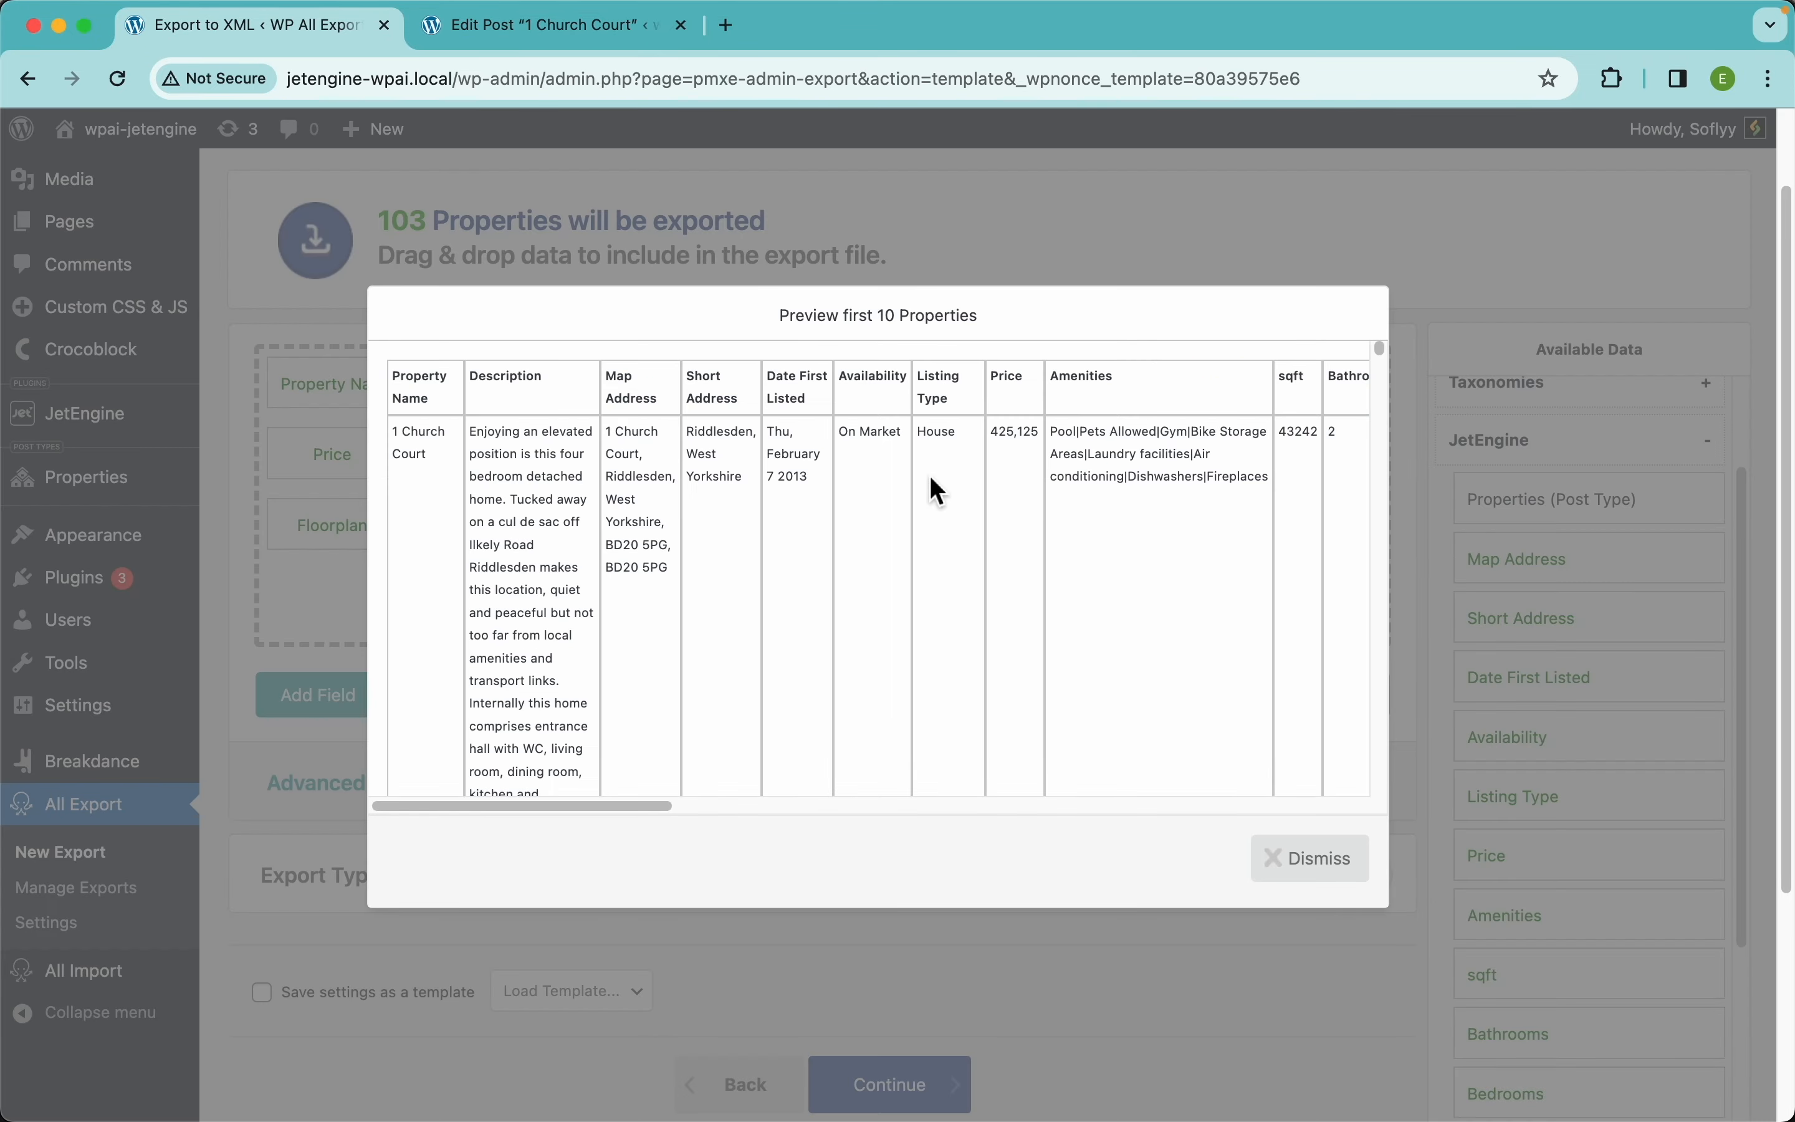
pyautogui.scroll(5, 836, 460)
pyautogui.scroll(2, 836, 460)
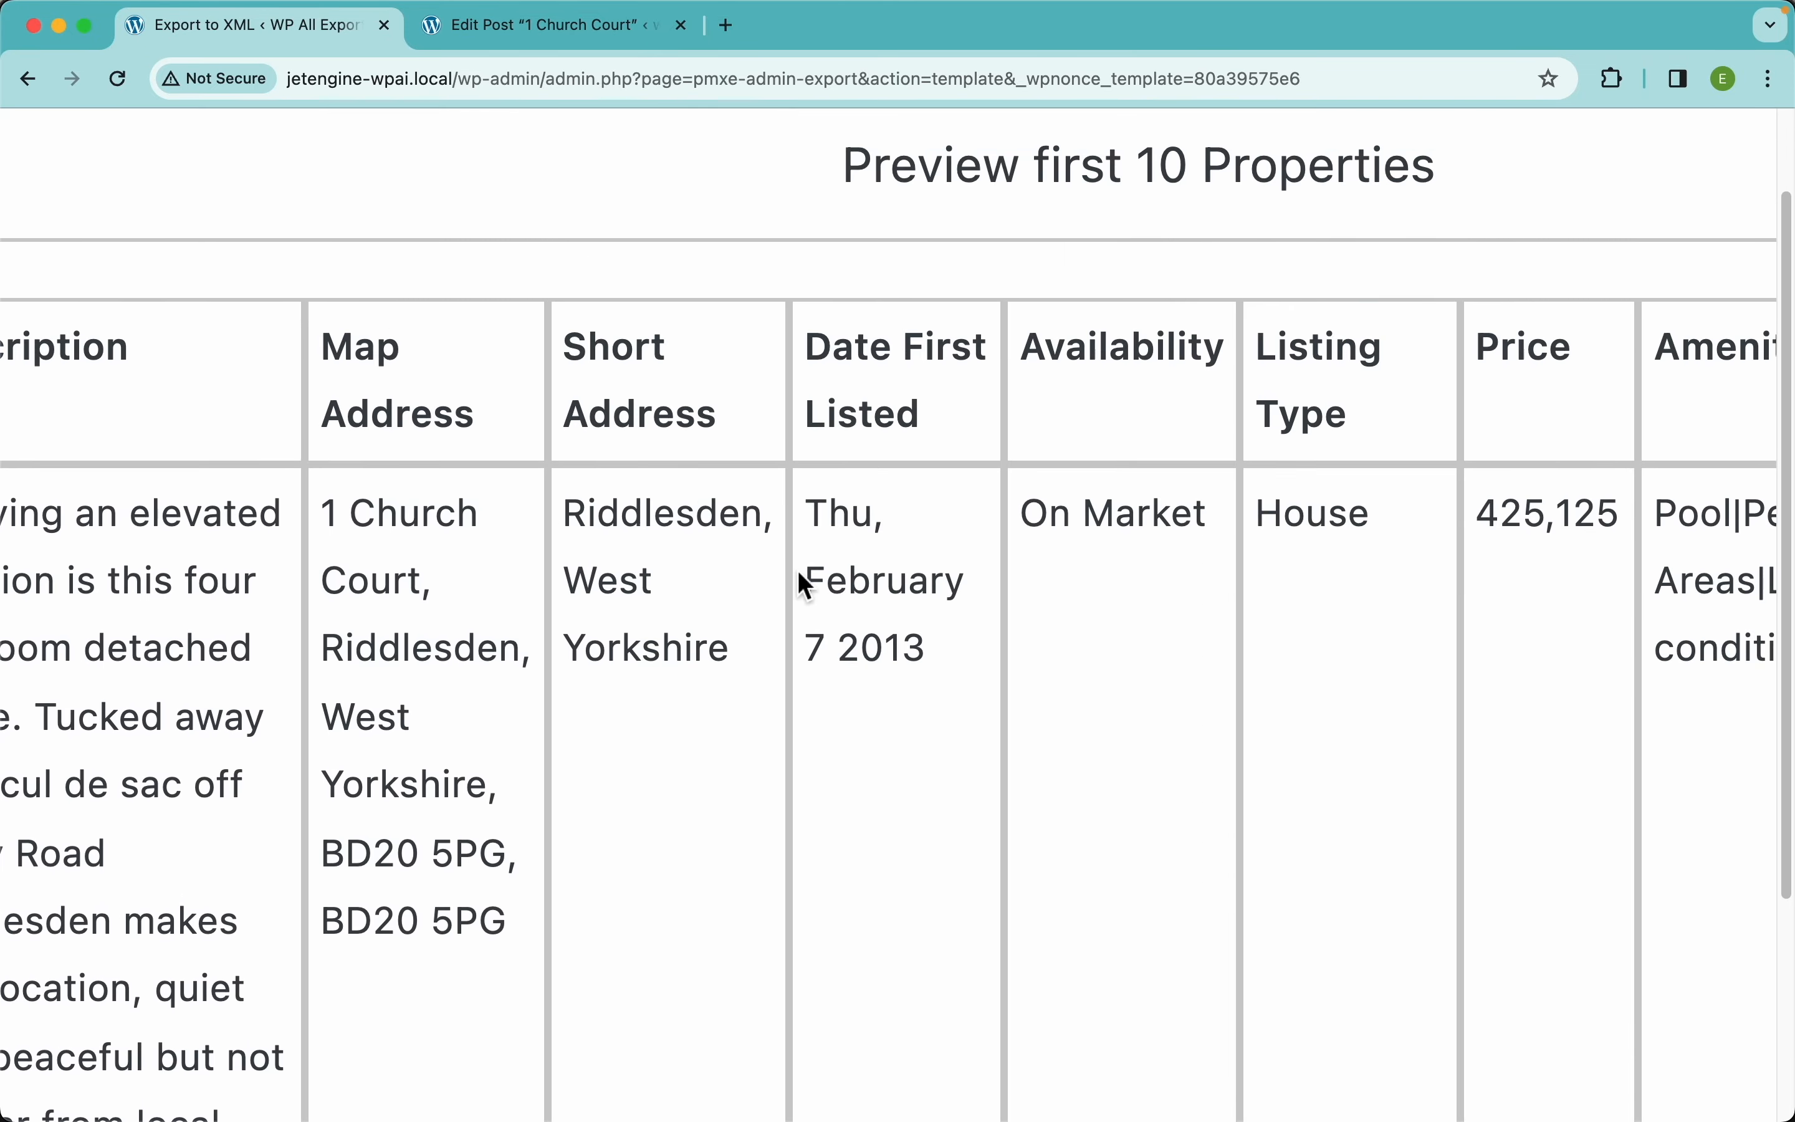
pyautogui.scroll(-5, 901, 583)
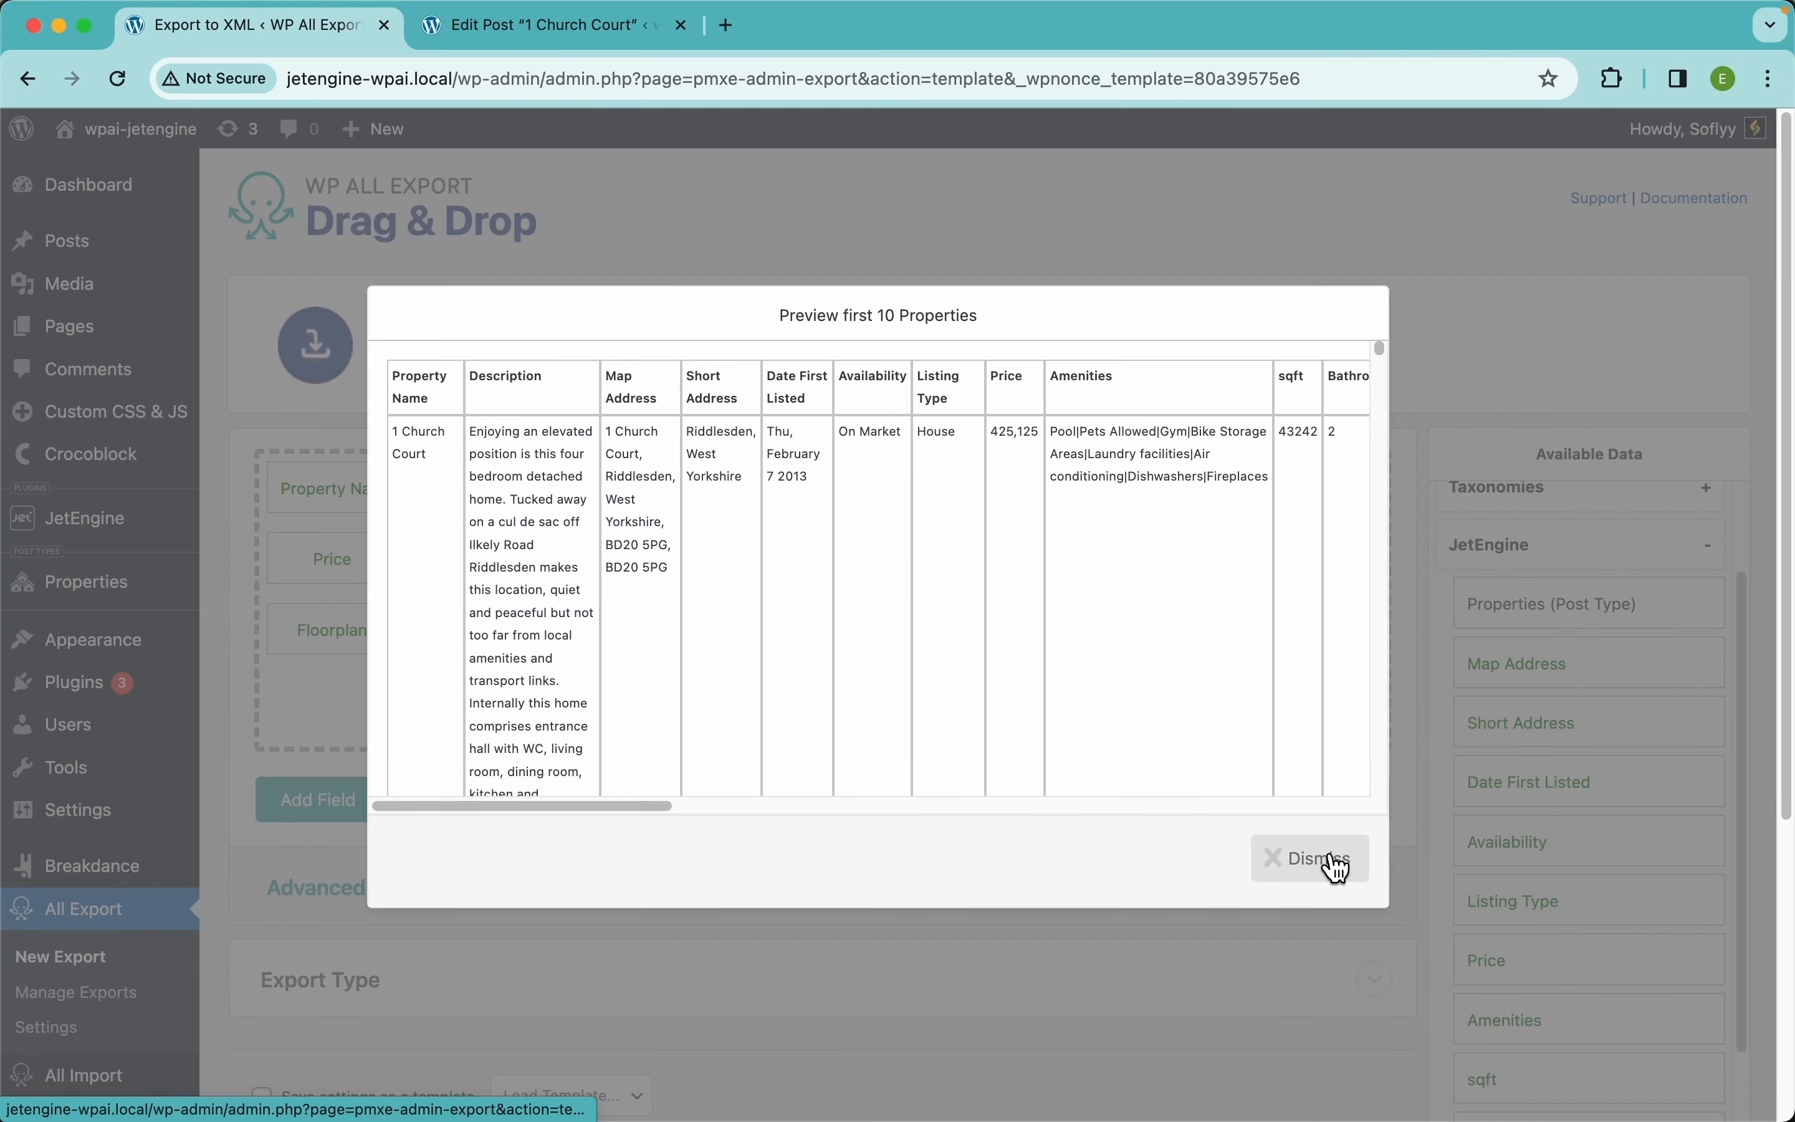
pyautogui.hscroll(5, 1160, 639)
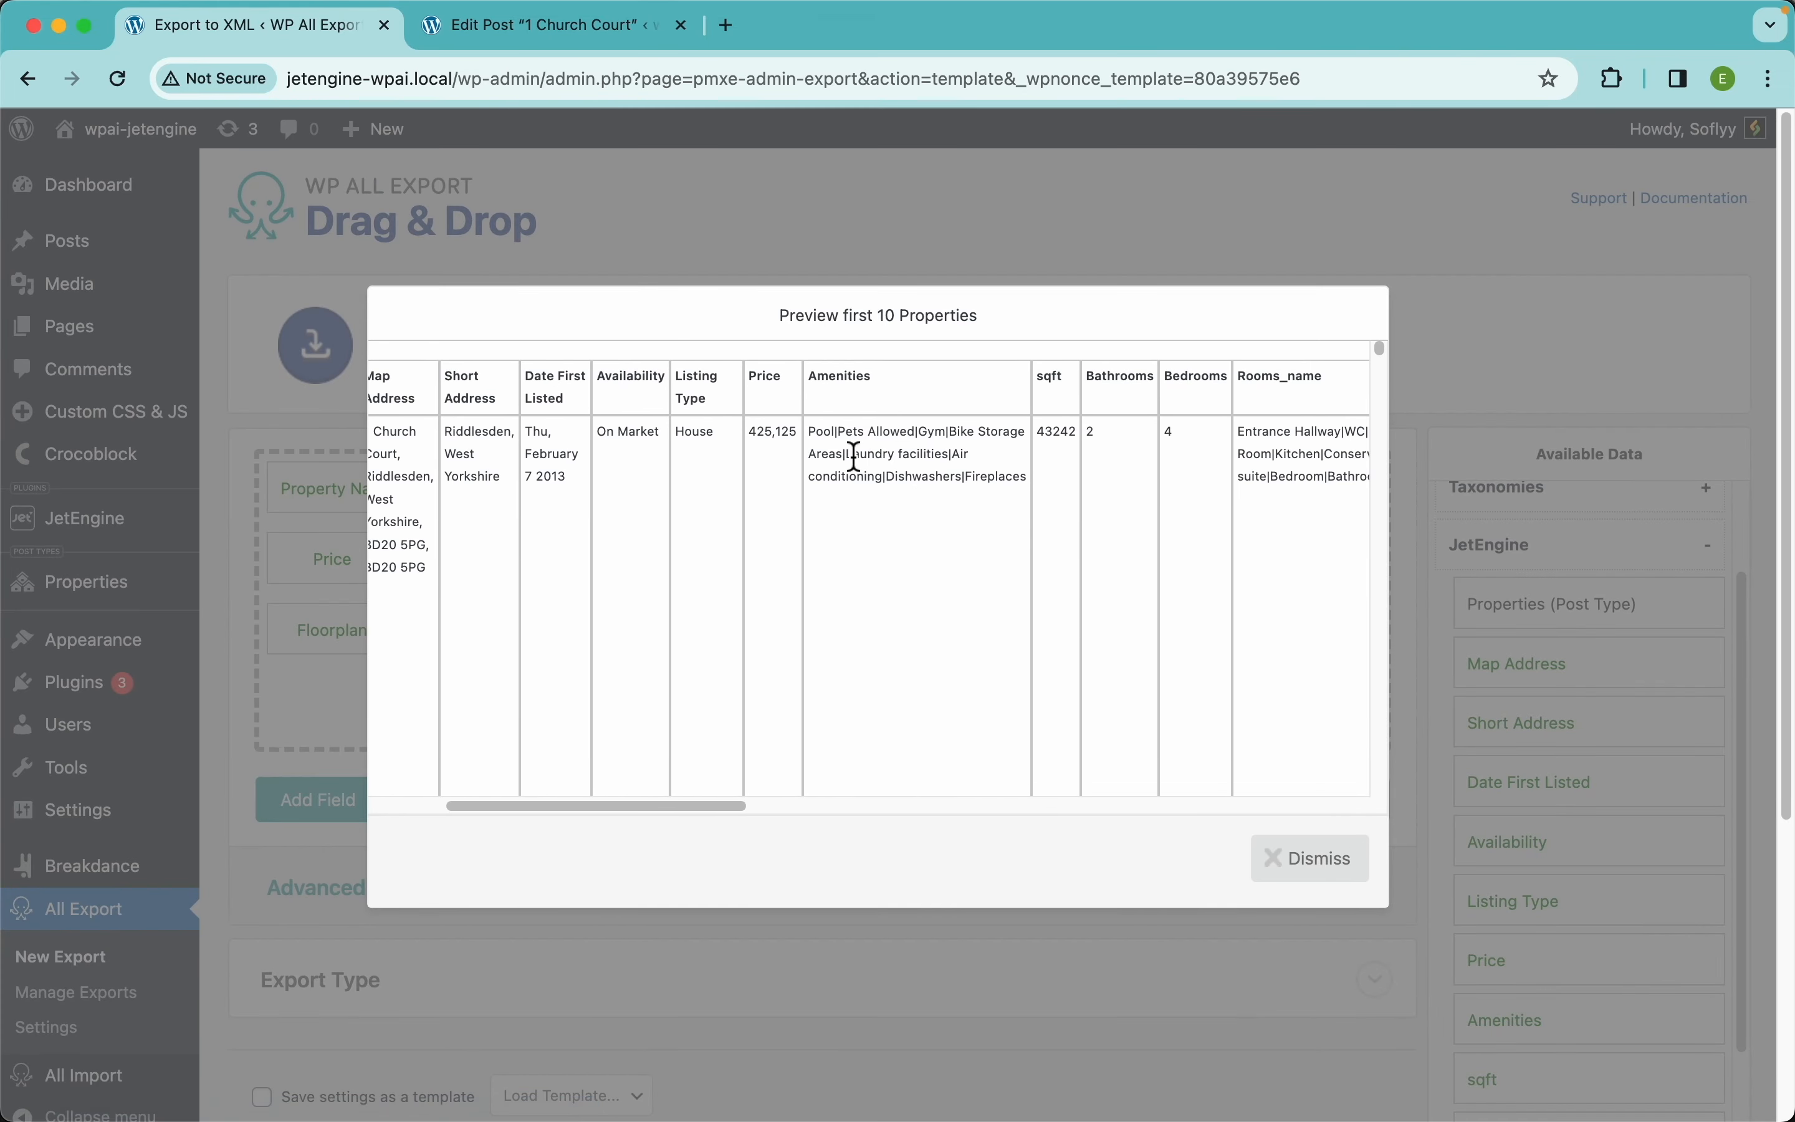
pyautogui.scroll(5, 854, 457)
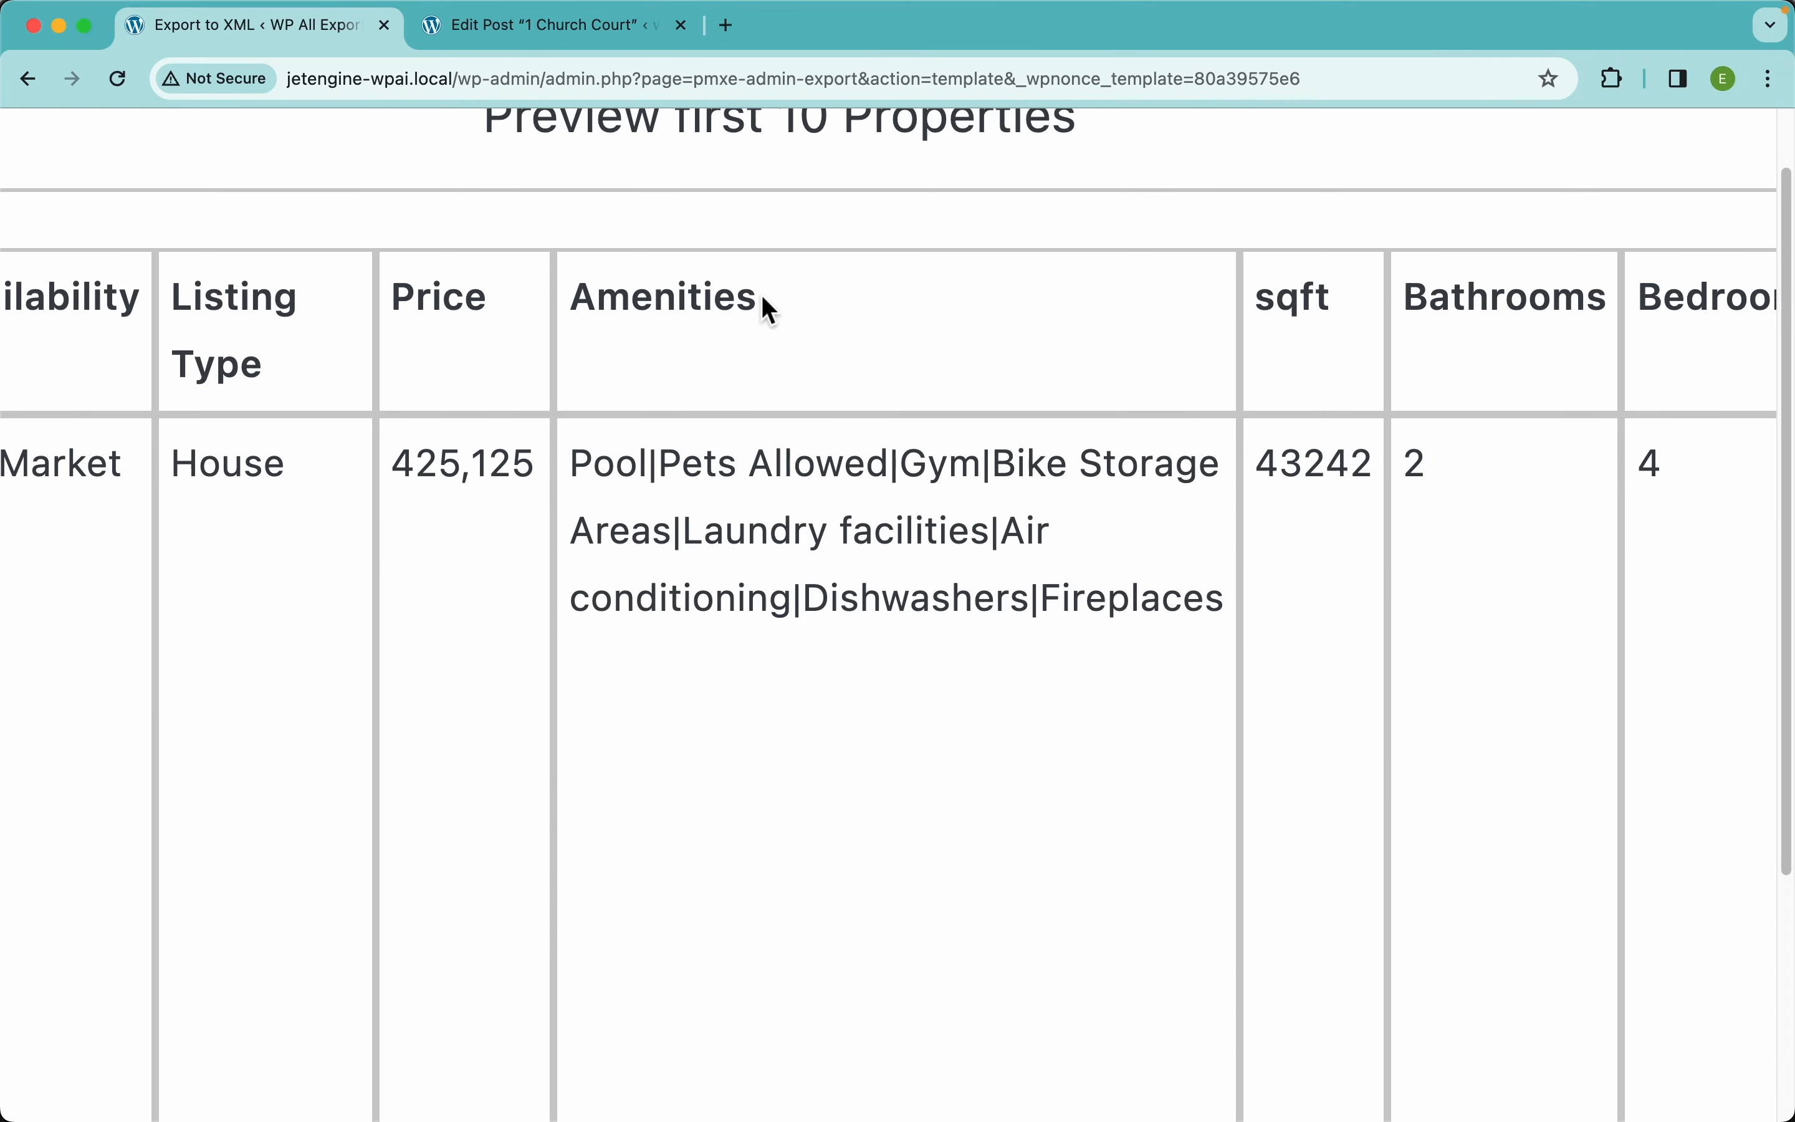
pyautogui.click(536, 30)
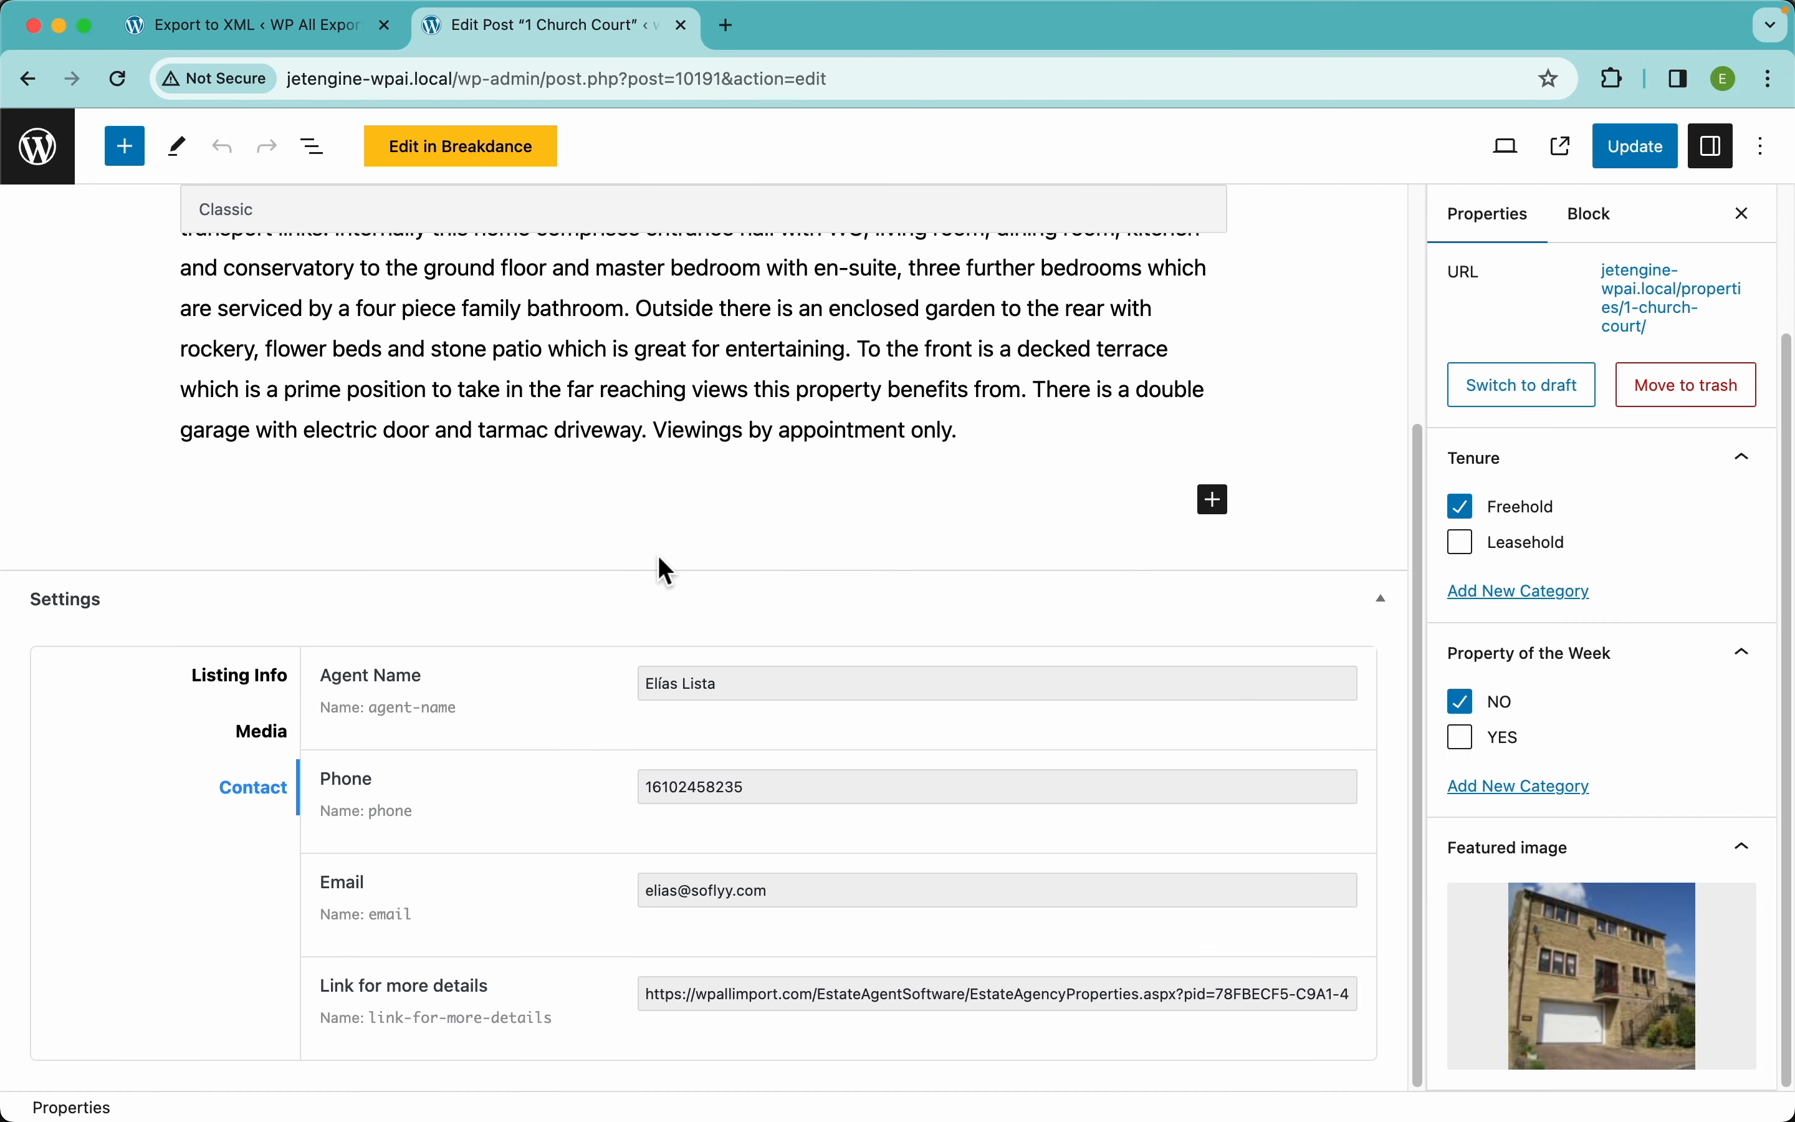
pyautogui.click(254, 692)
pyautogui.scroll(-10, 847, 792)
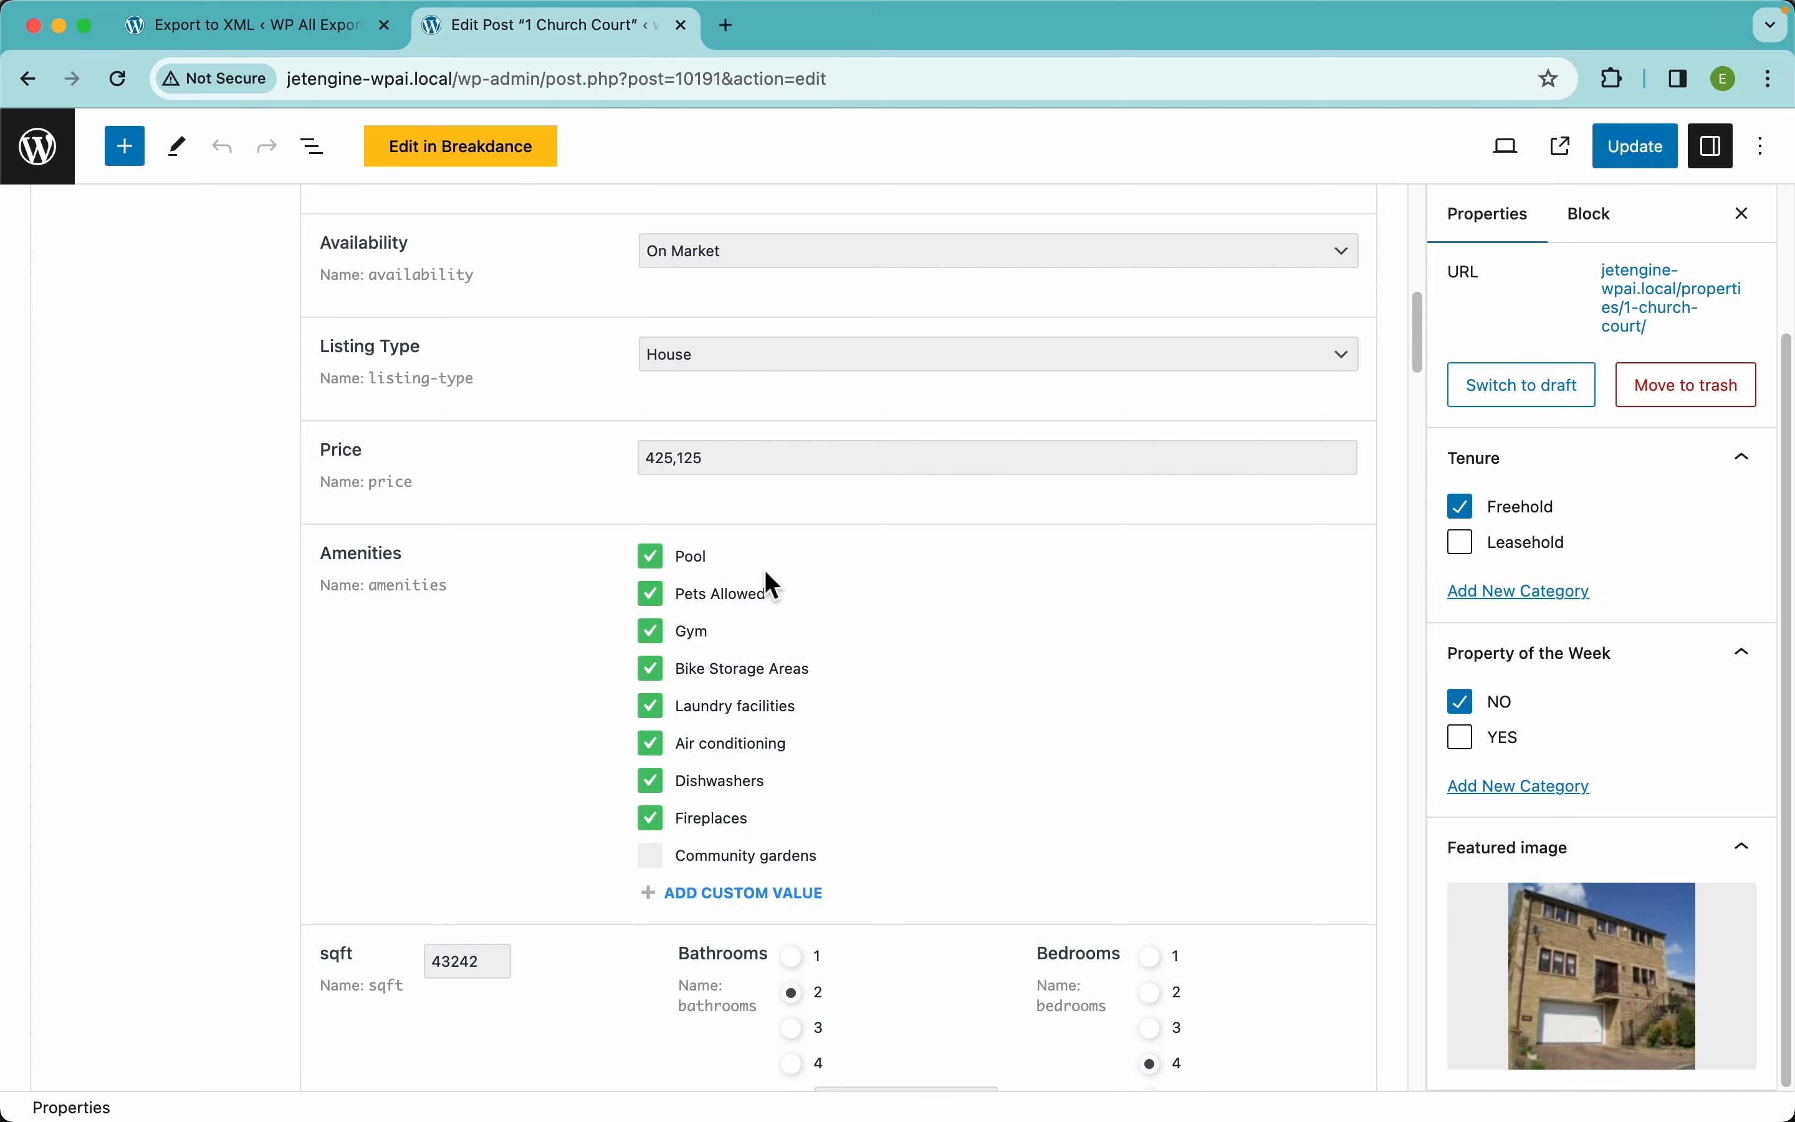
pyautogui.click(286, 34)
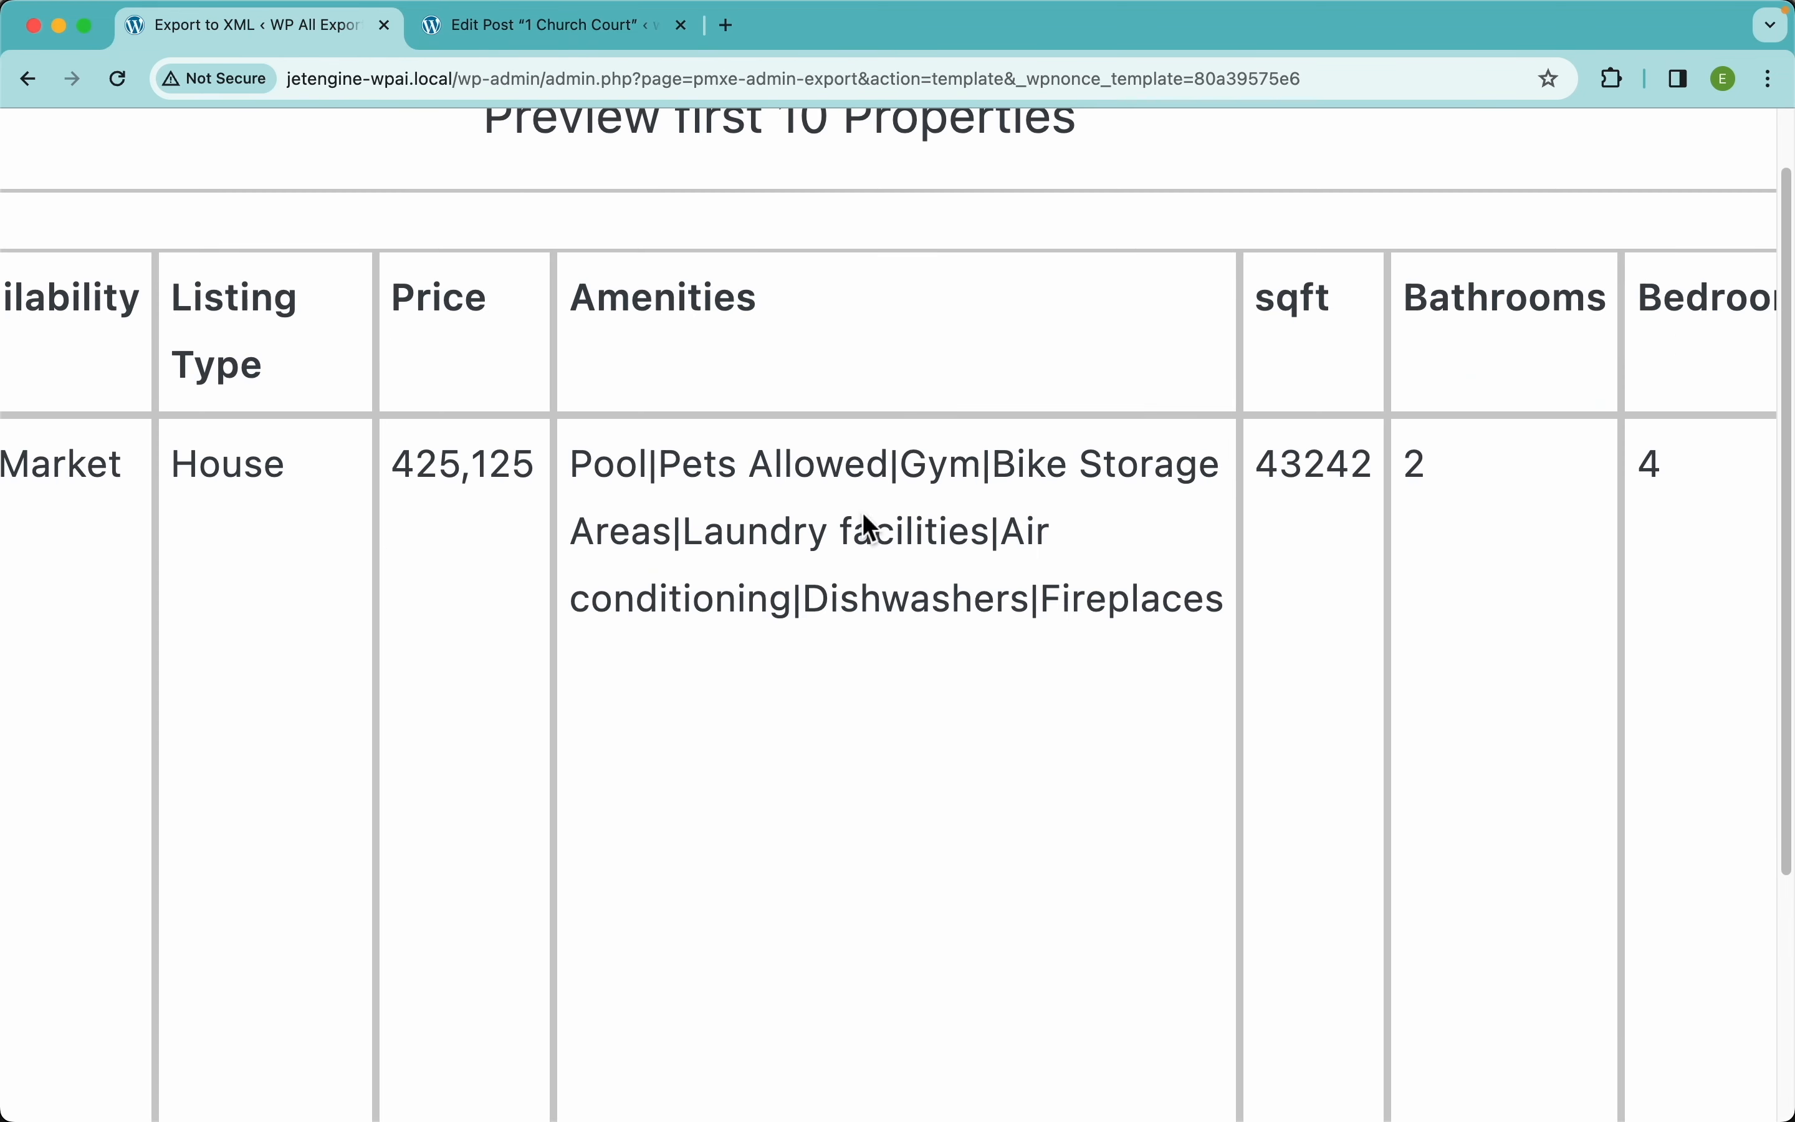
pyautogui.doubleClick(656, 461)
pyautogui.scroll(-5, 824, 468)
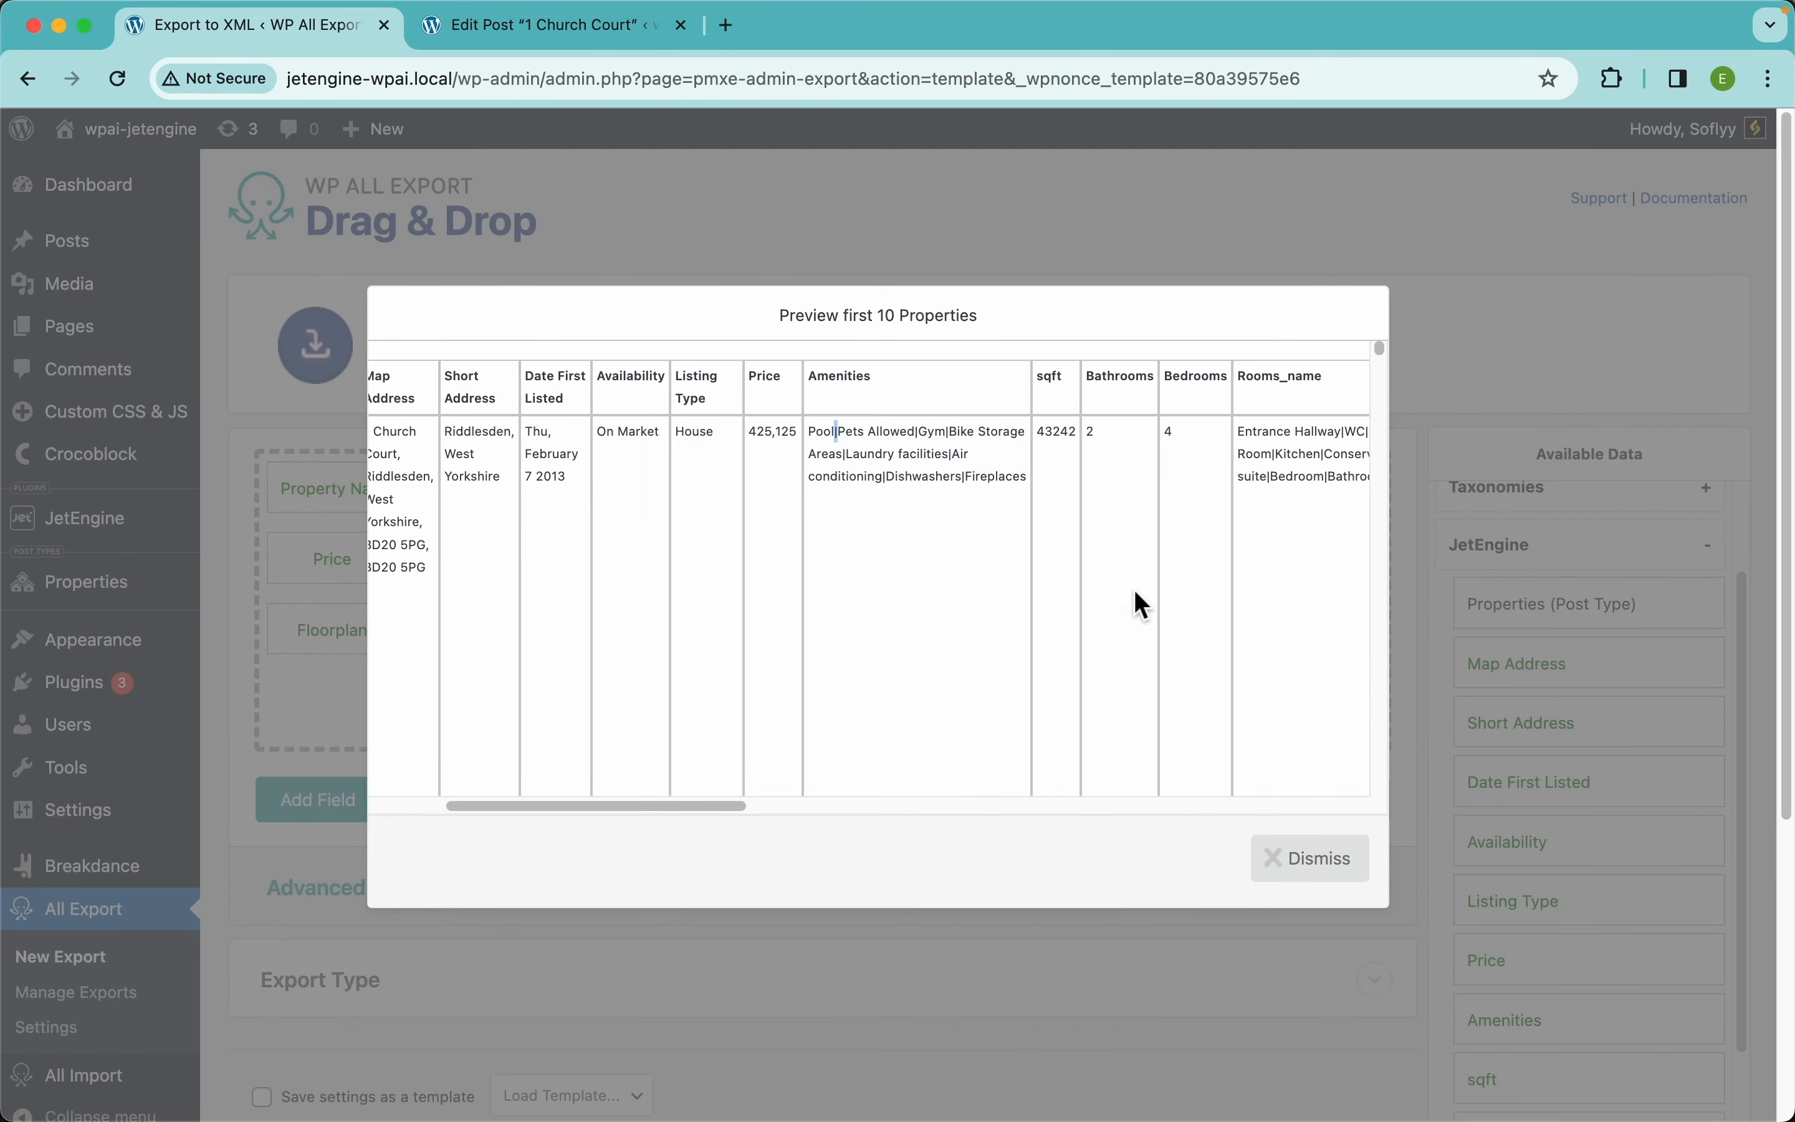
pyautogui.click(1316, 861)
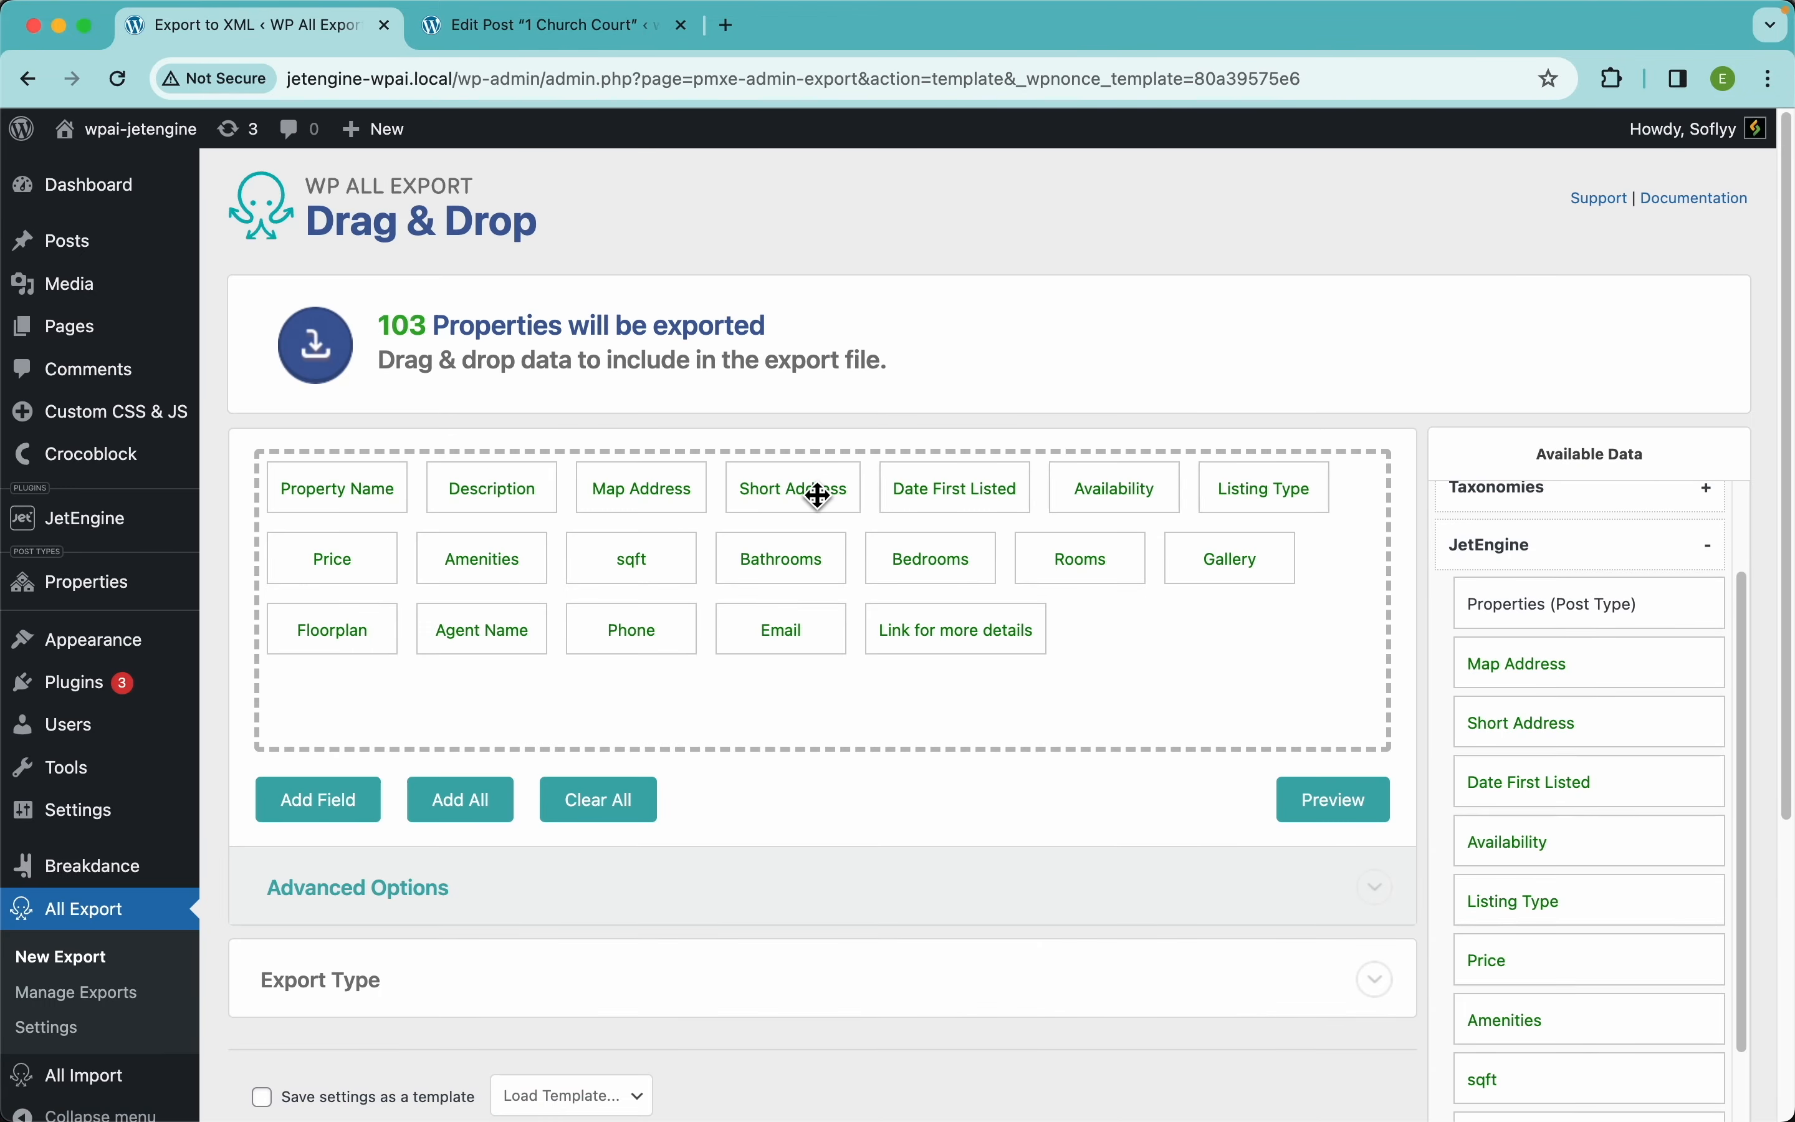
# Make the Amenities field export its value through the replace_pipes PHP function and save it
pyautogui.click(542, 576)
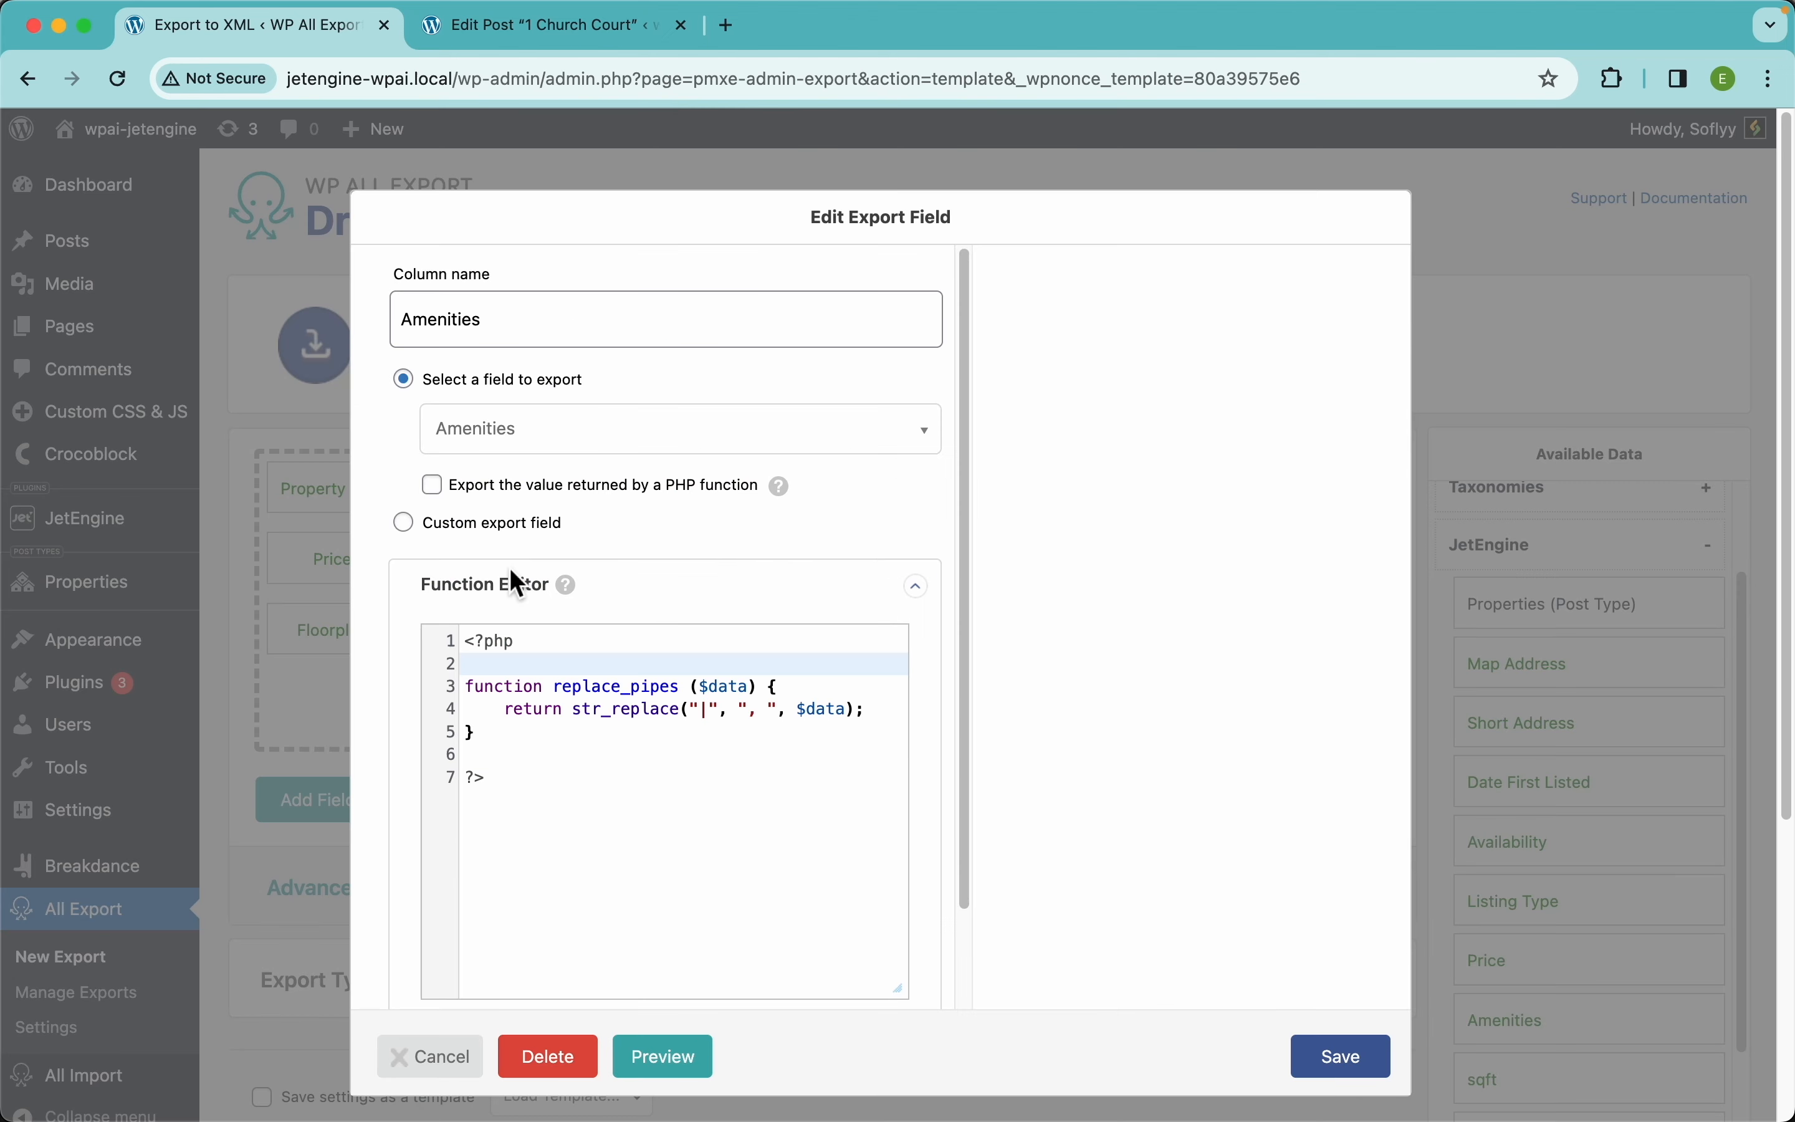
pyautogui.doubleClick(591, 687)
pyautogui.press('super+c')
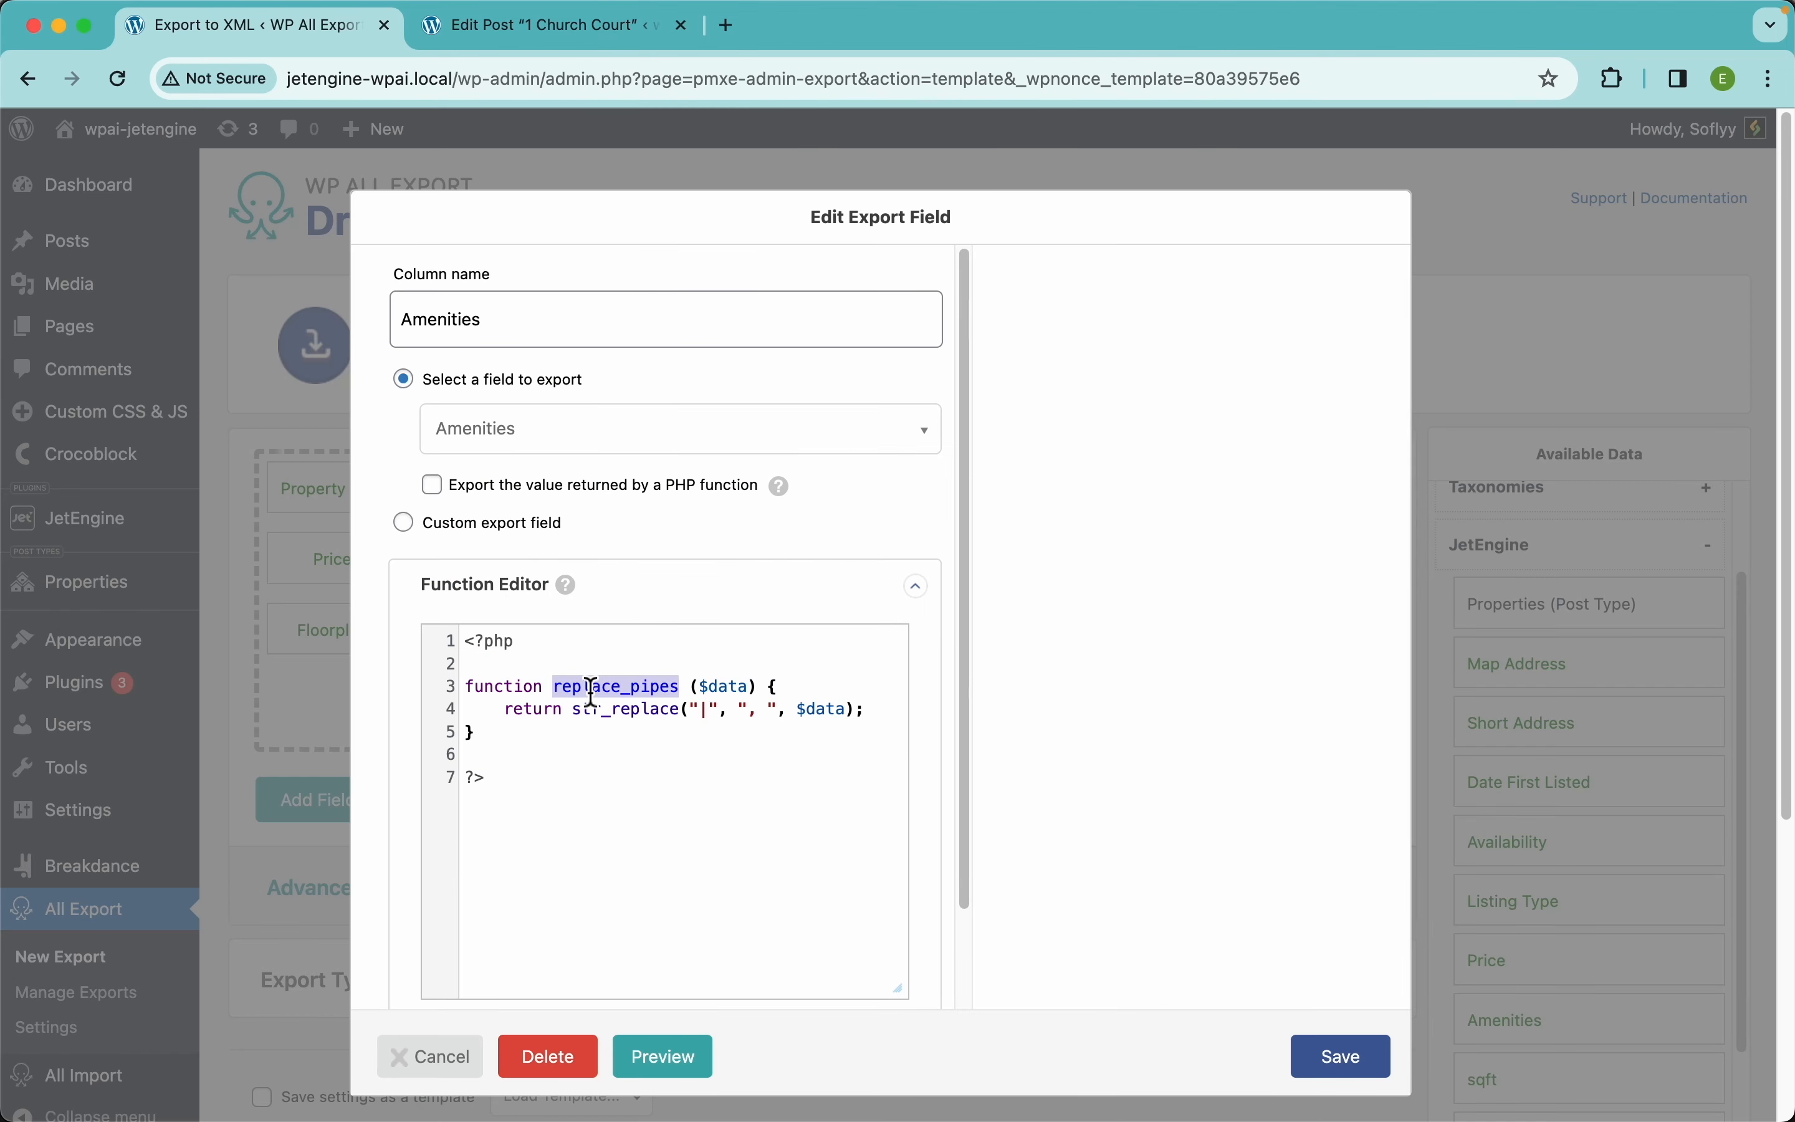
pyautogui.click(482, 486)
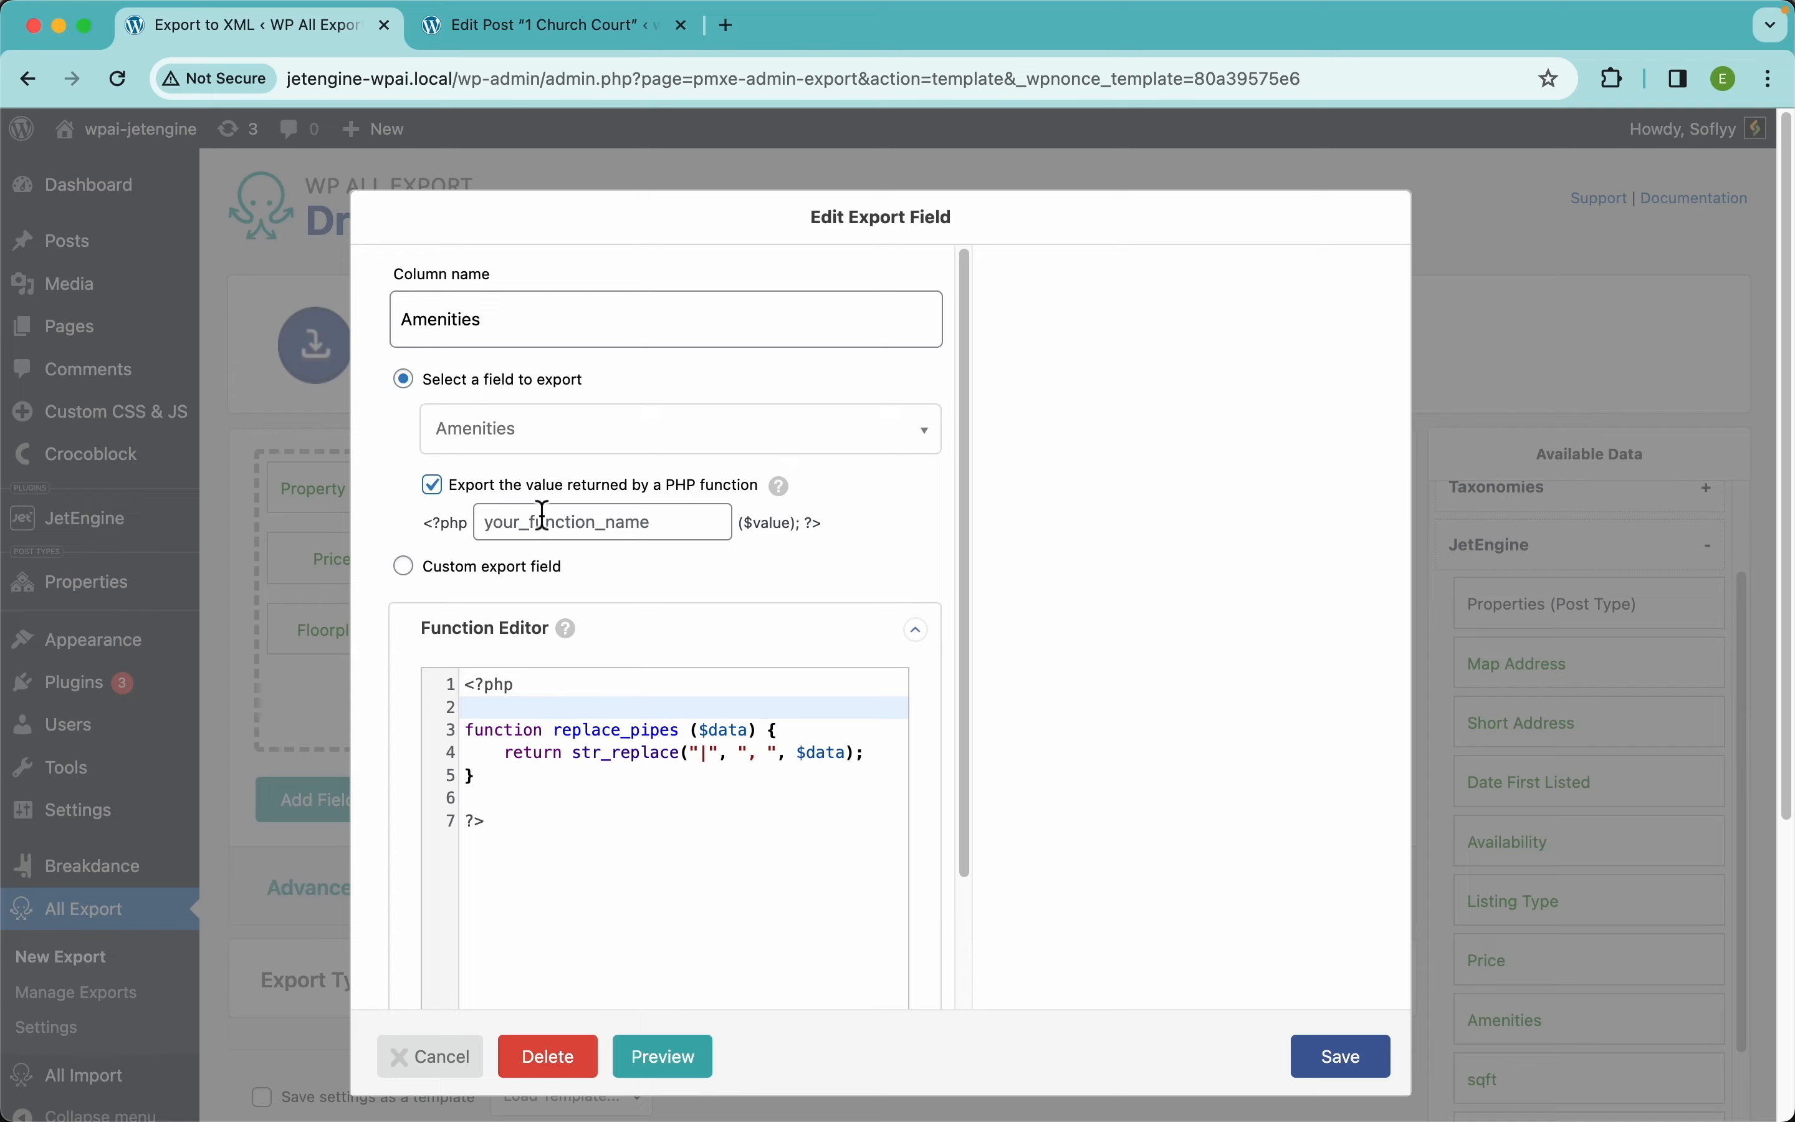
pyautogui.click(549, 522)
pyautogui.press('super+v')
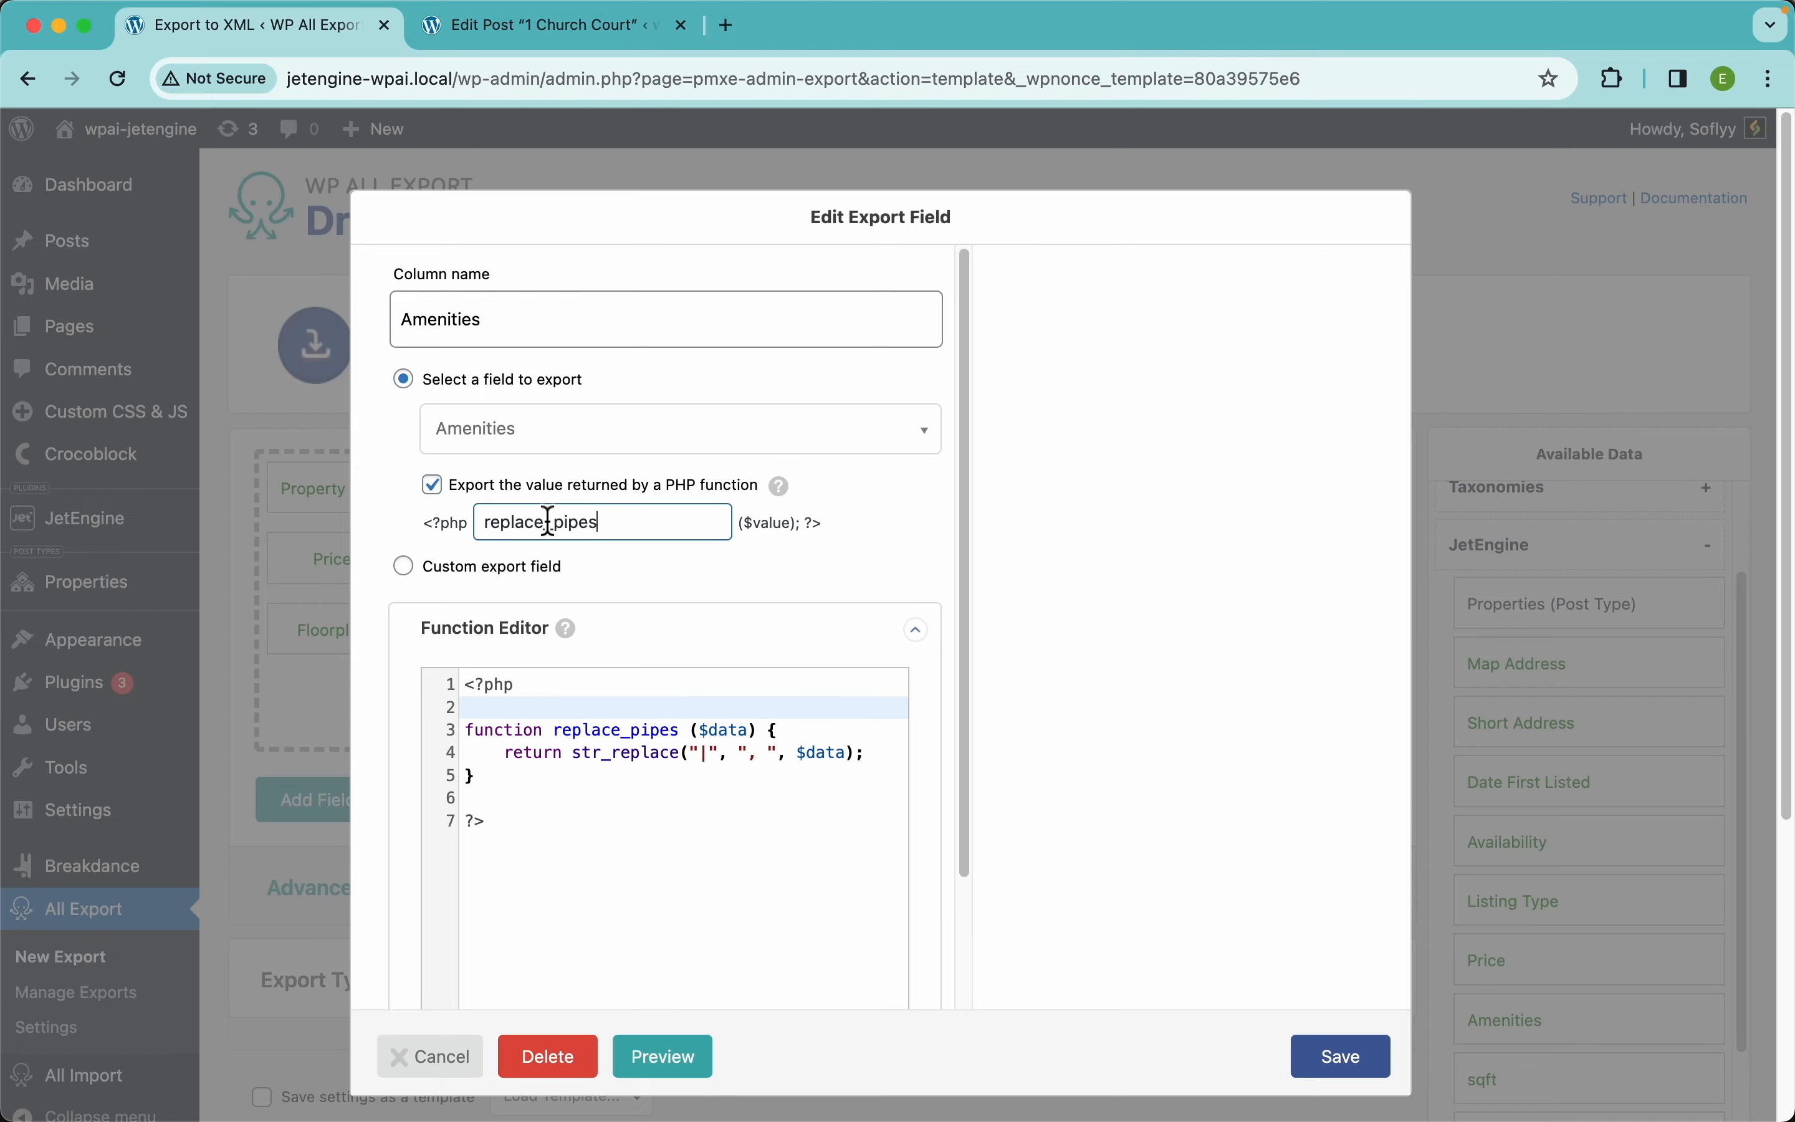
pyautogui.click(1328, 1056)
# Preview the export to confirm the amenities are now comma-separated from Pool to Fireplaces
pyautogui.click(1322, 805)
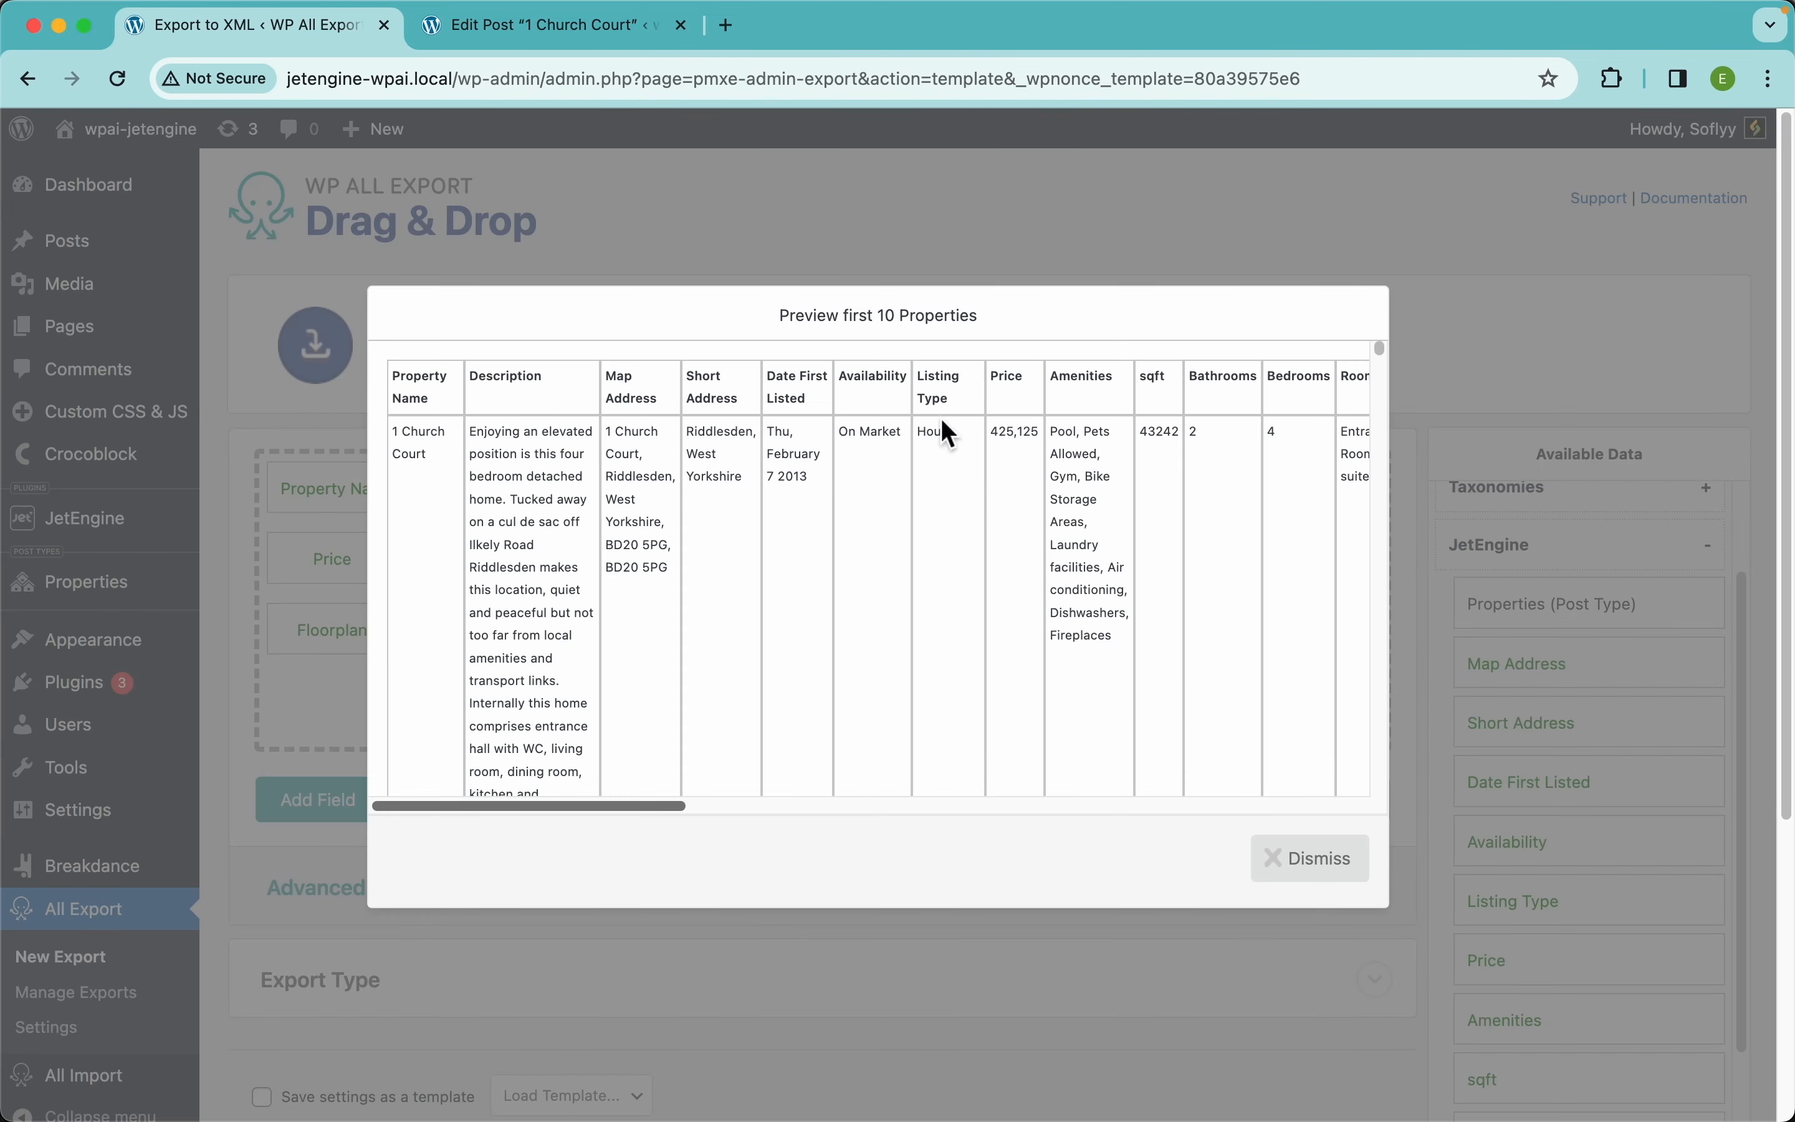
pyautogui.hscroll(5, 1118, 476)
pyautogui.scroll(5, 791, 462)
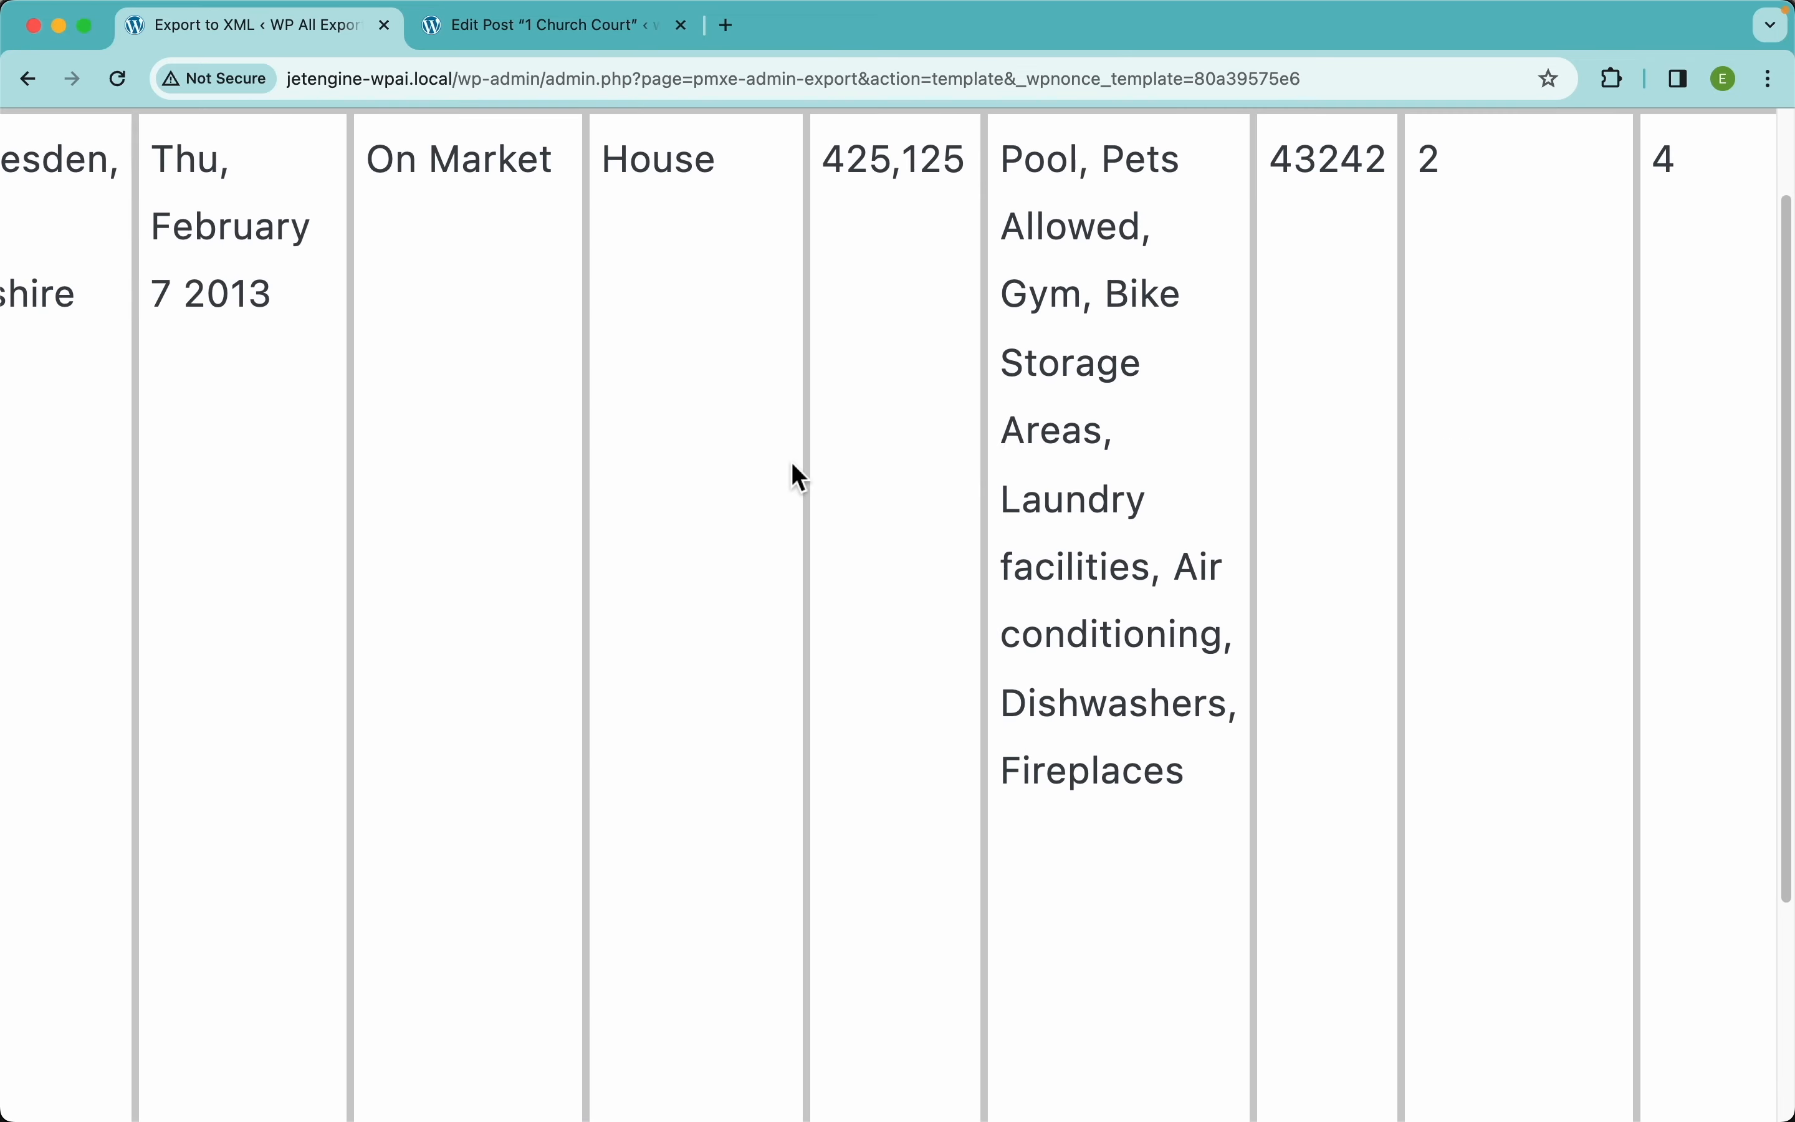
pyautogui.hscroll(3, 791, 461)
pyautogui.scroll(3, 791, 462)
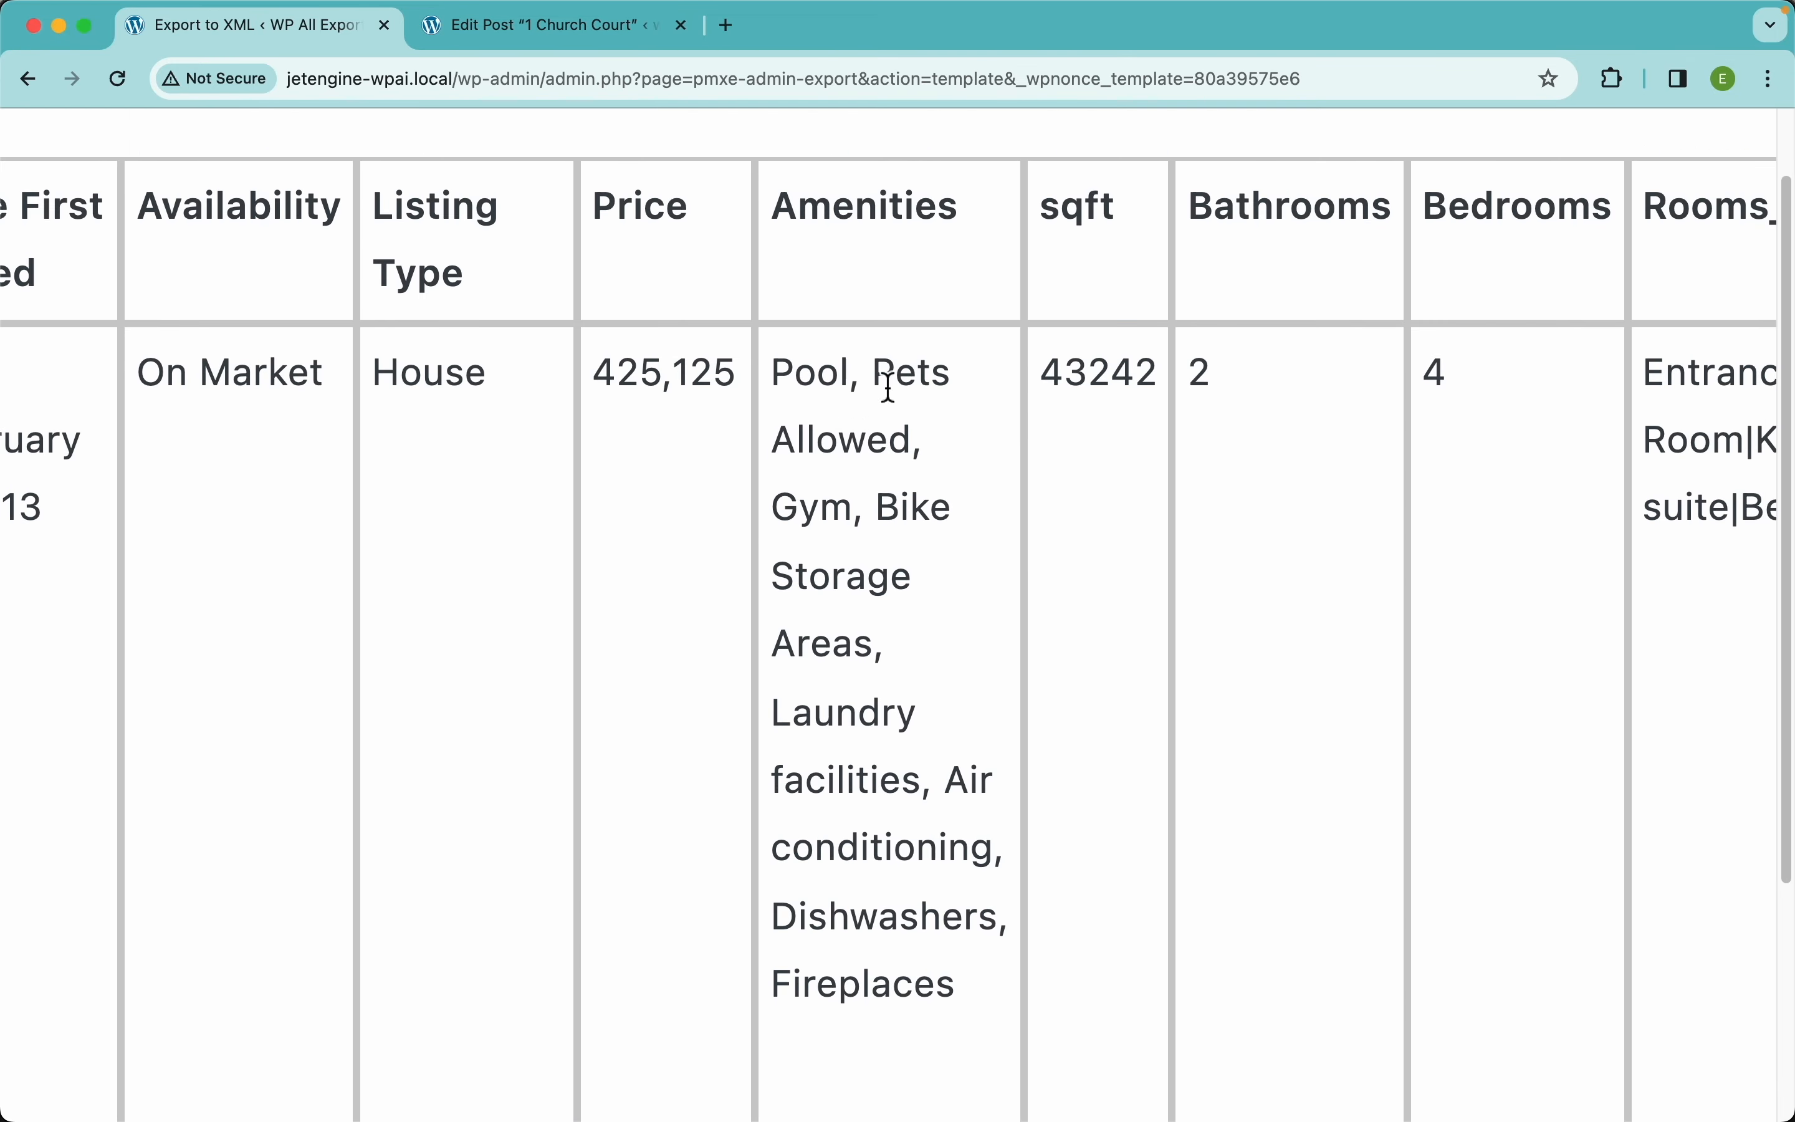
pyautogui.hscroll(10, 1053, 404)
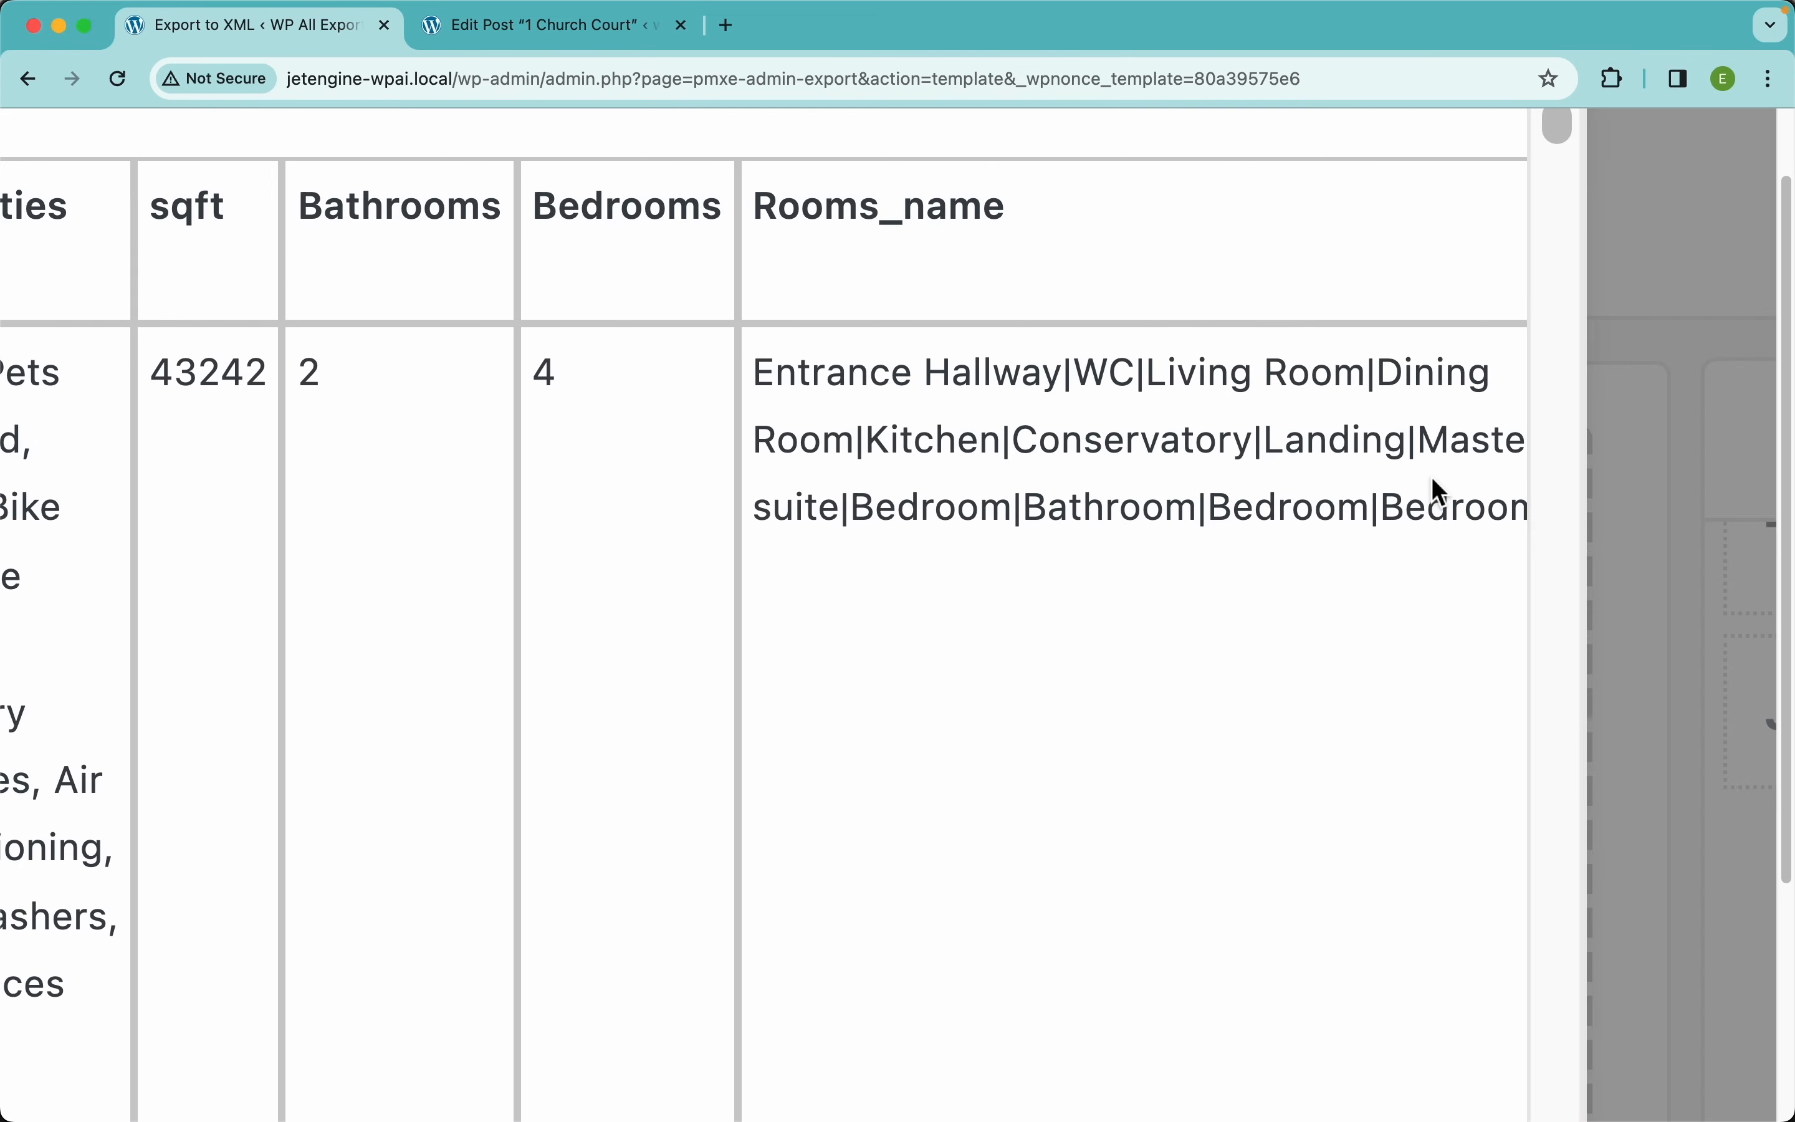
pyautogui.scroll(-5, 937, 536)
pyautogui.hscroll(5, 1123, 515)
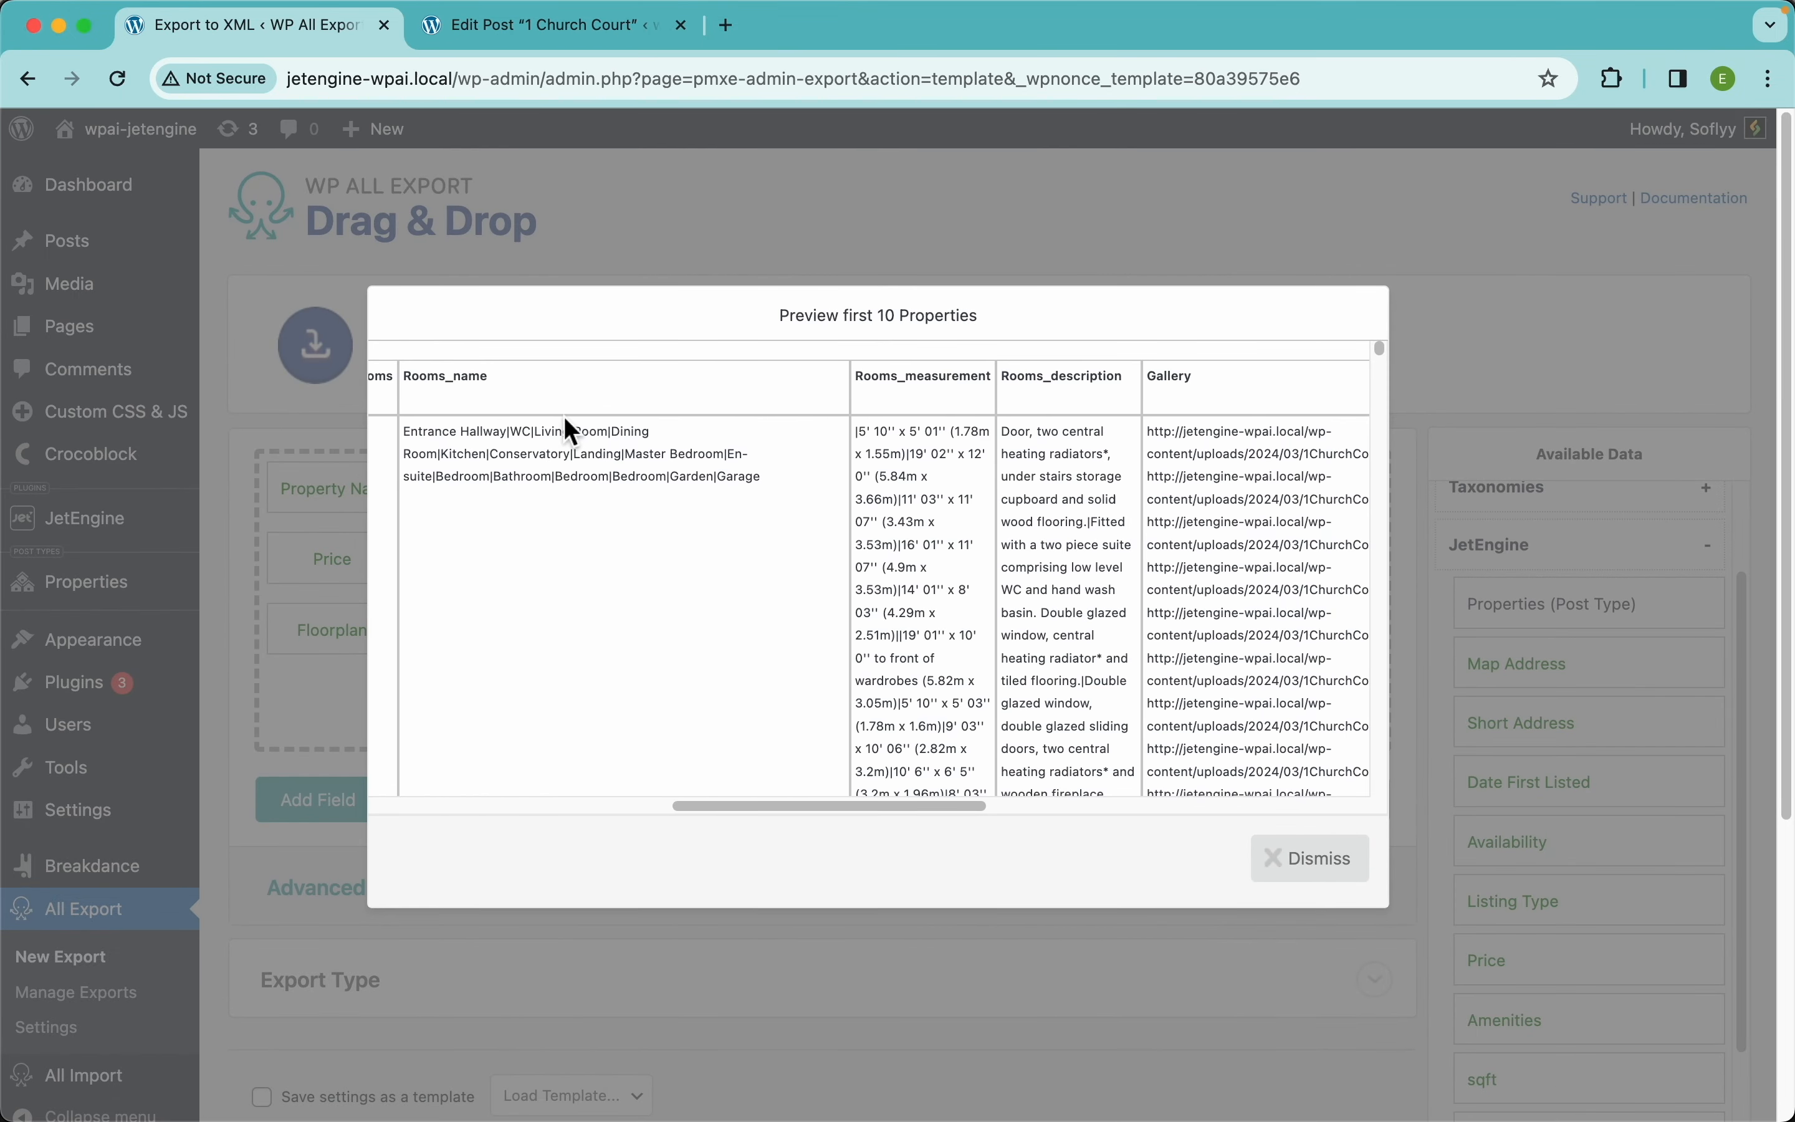
pyautogui.click(532, 28)
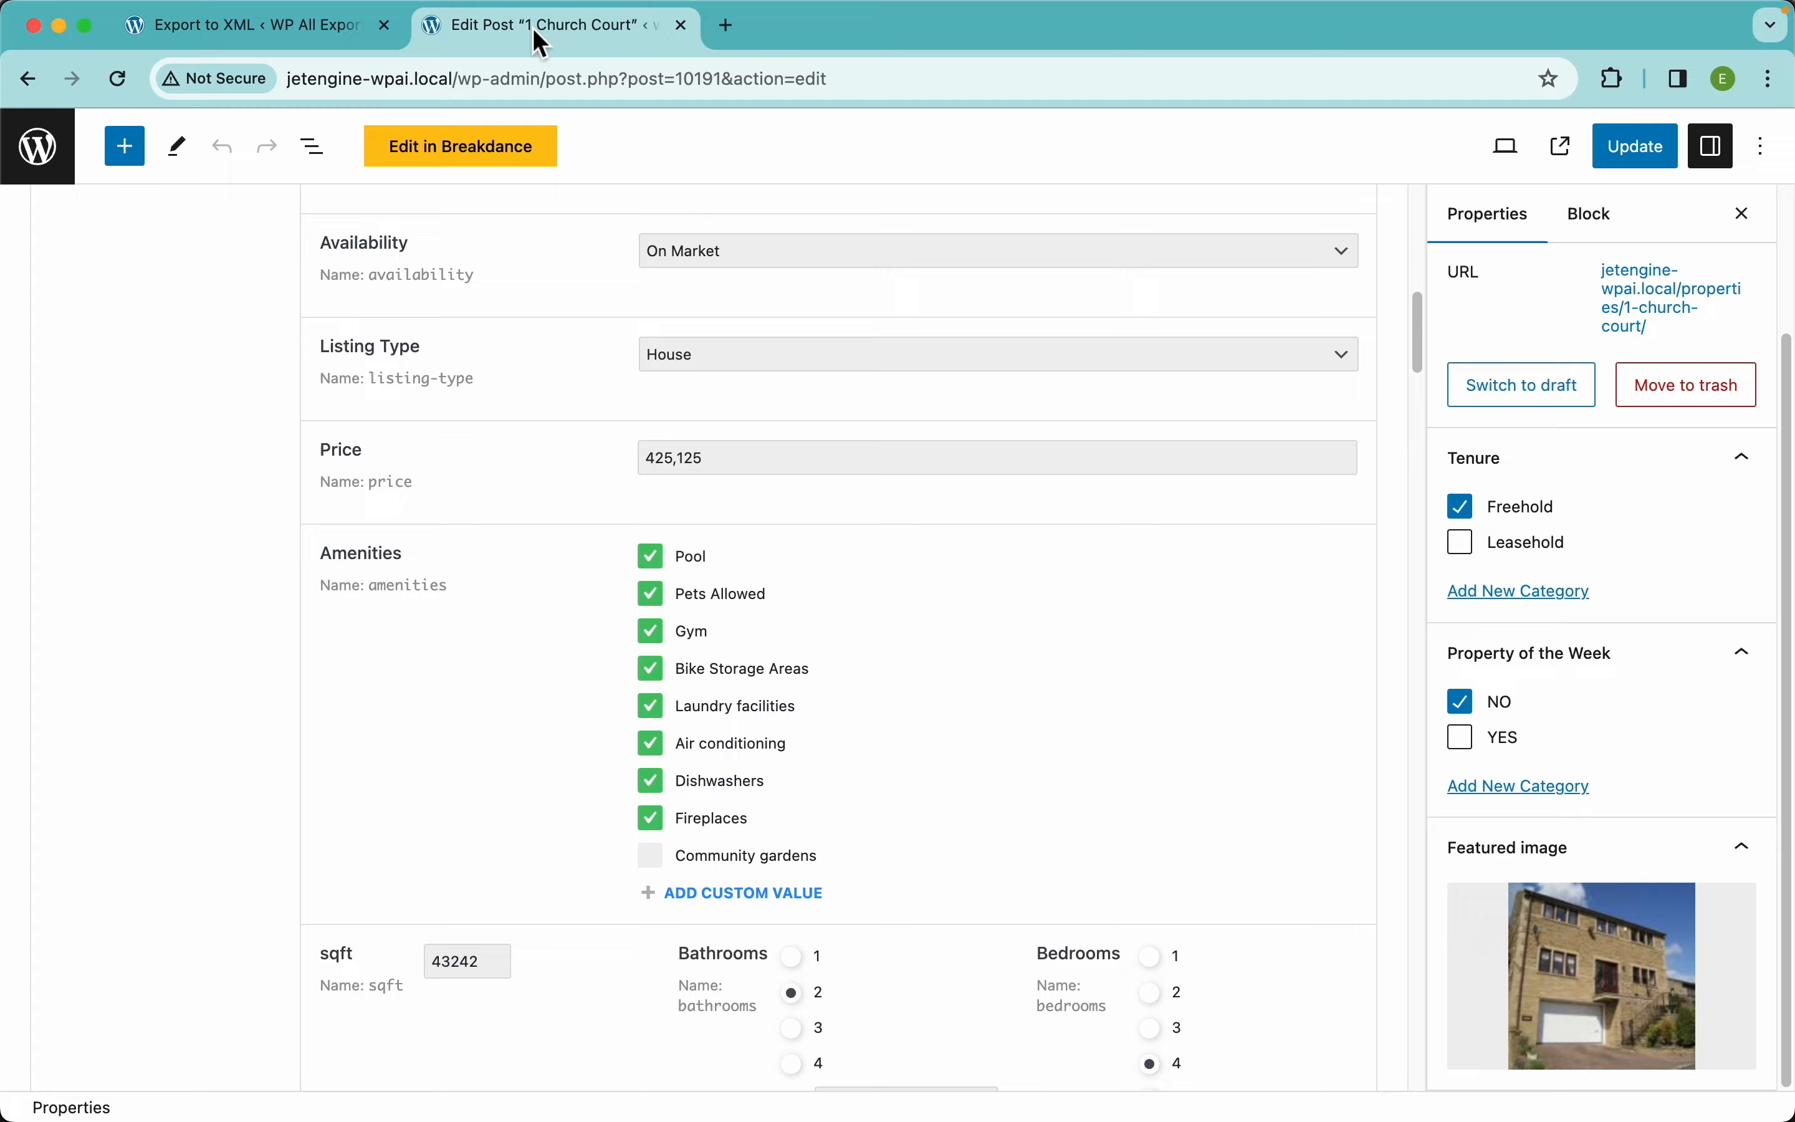
pyautogui.scroll(-10, 659, 646)
pyautogui.scroll(5, 660, 647)
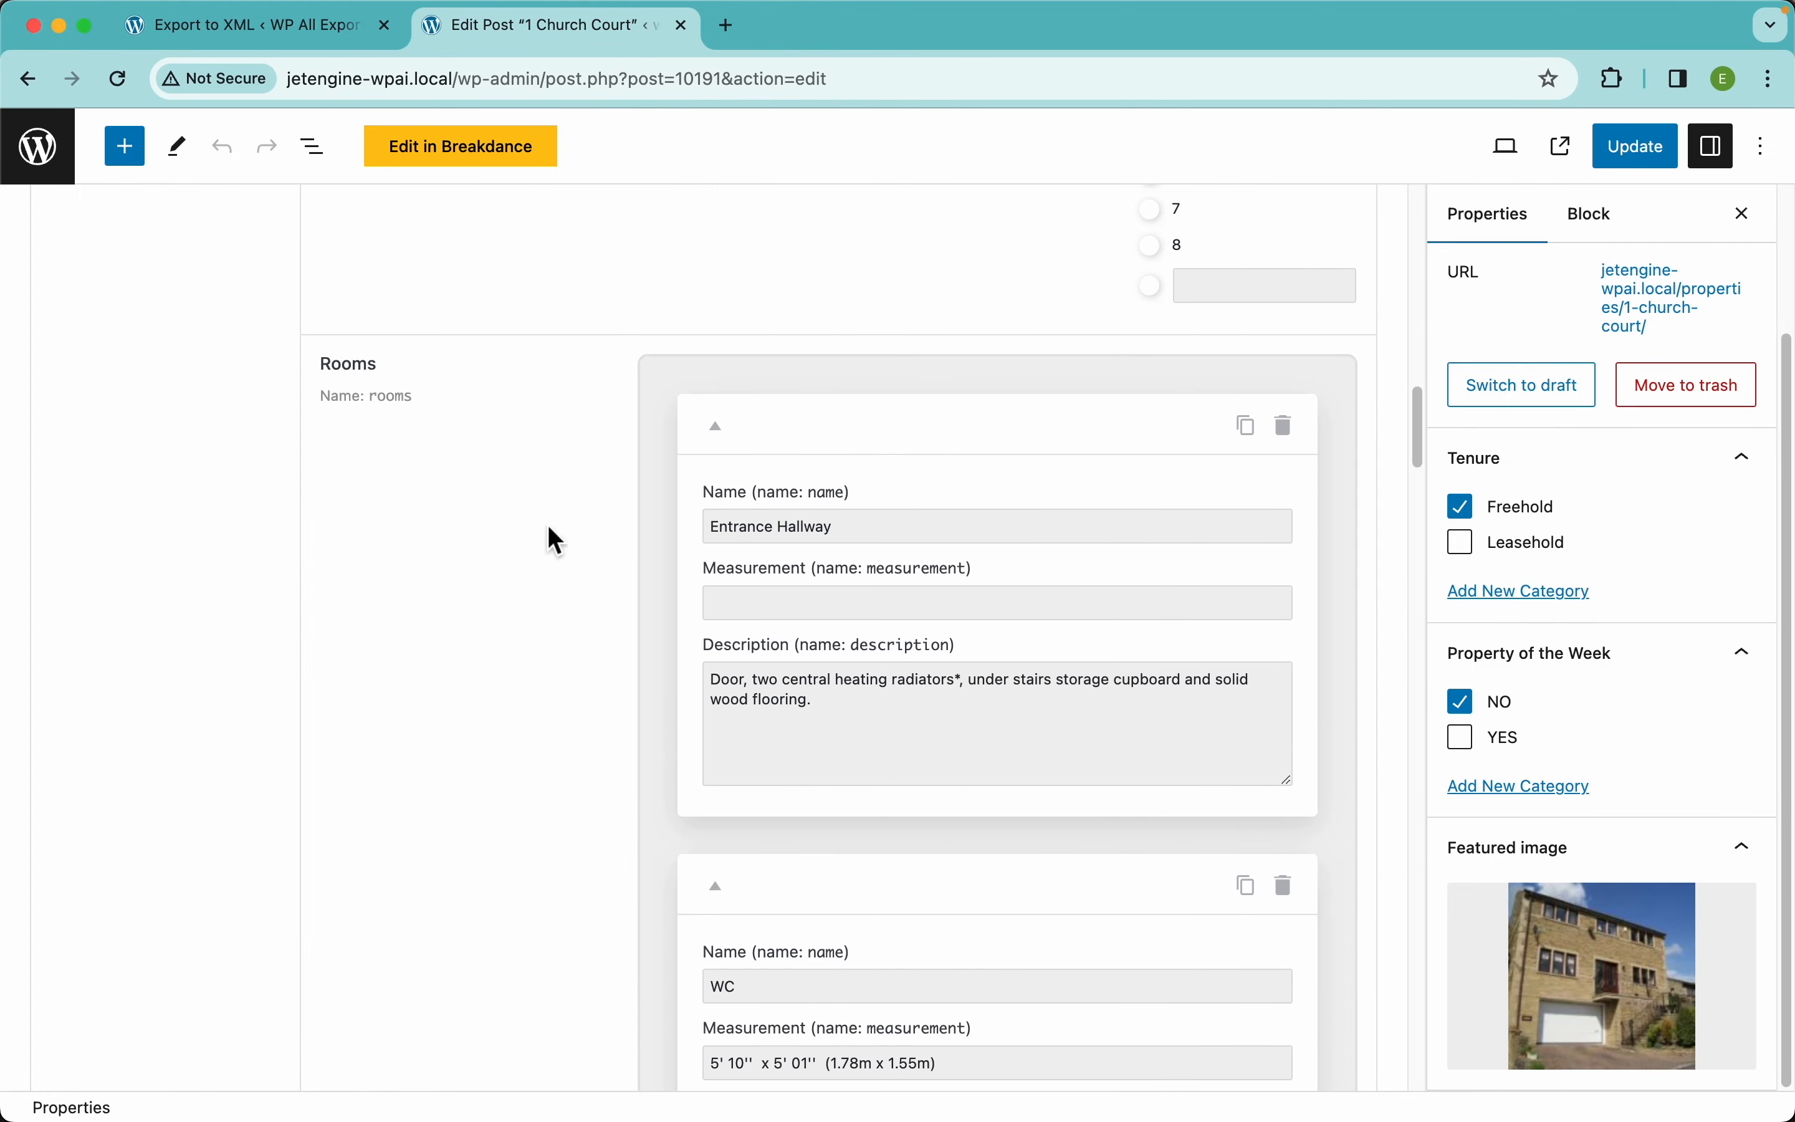
pyautogui.scroll(-20, 897, 785)
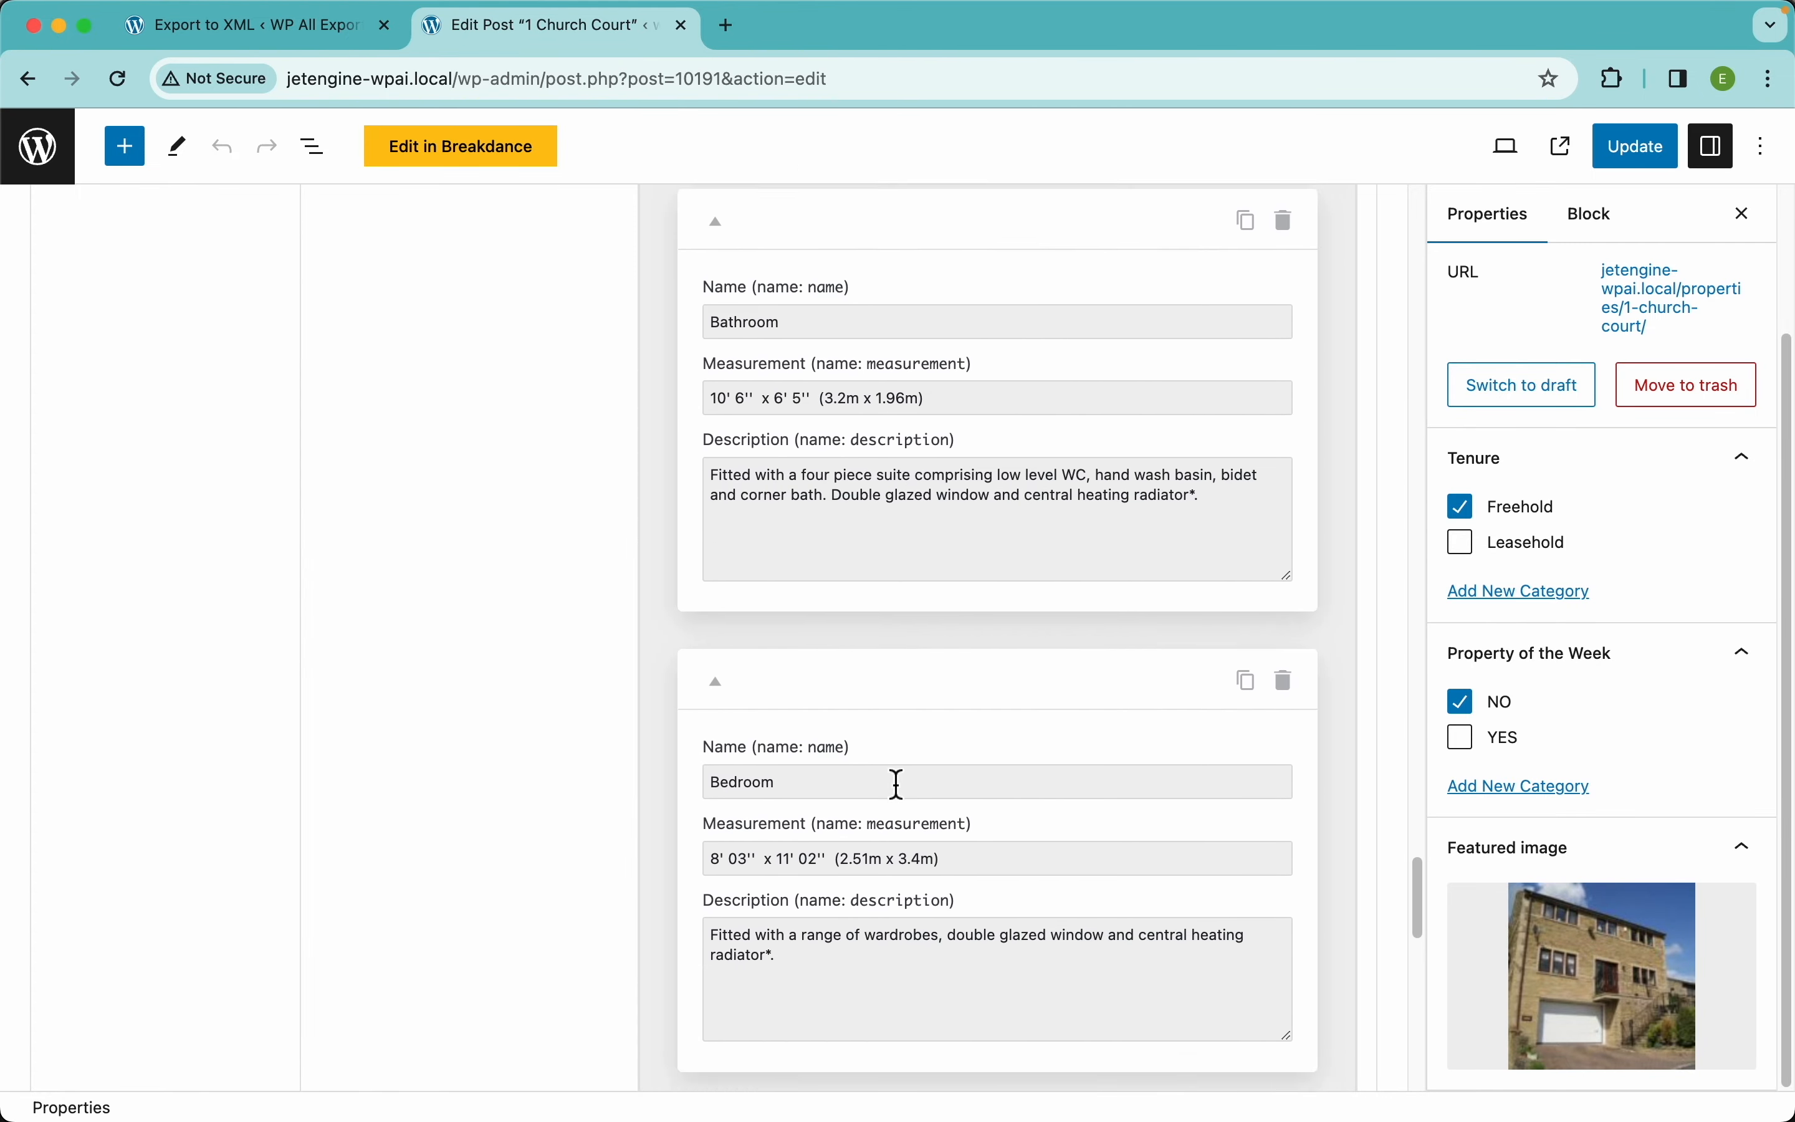
pyautogui.click(764, 989)
pyautogui.scroll(-5, 846, 950)
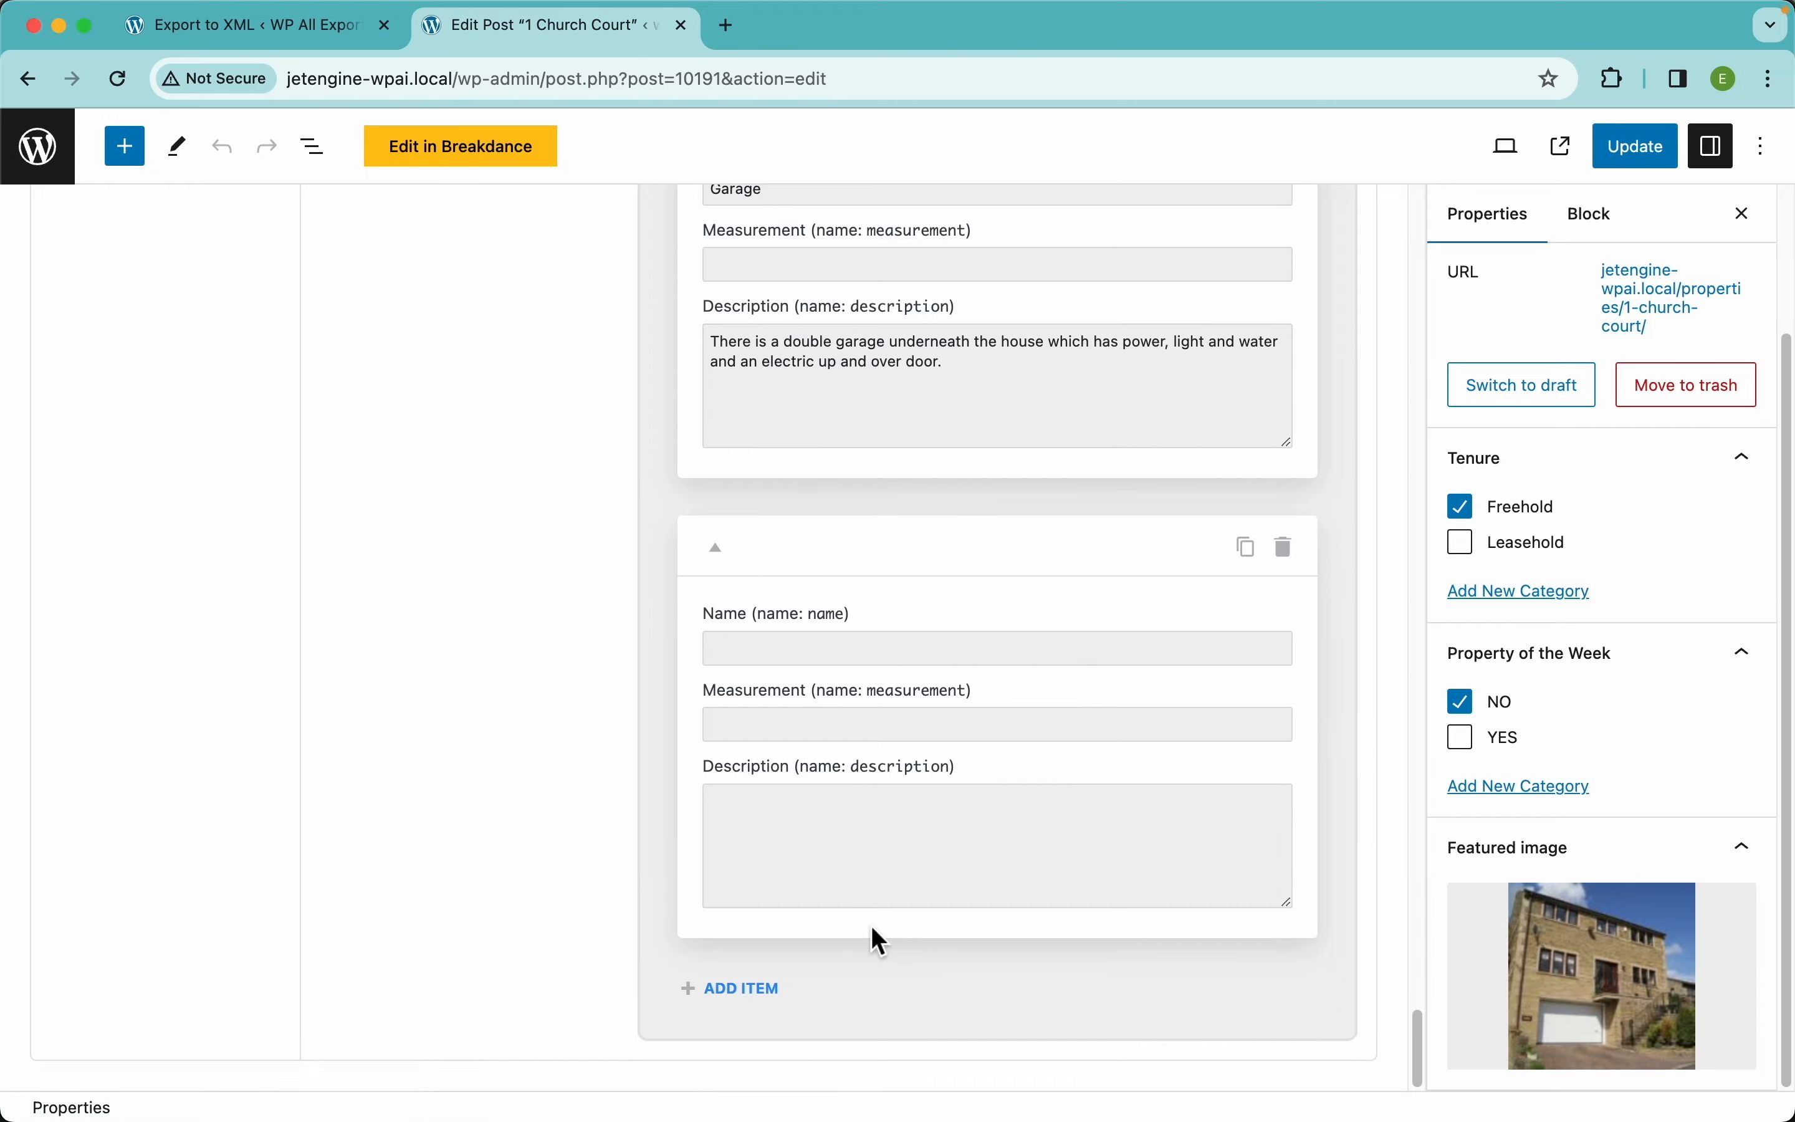
pyautogui.click(758, 991)
pyautogui.scroll(15, 883, 798)
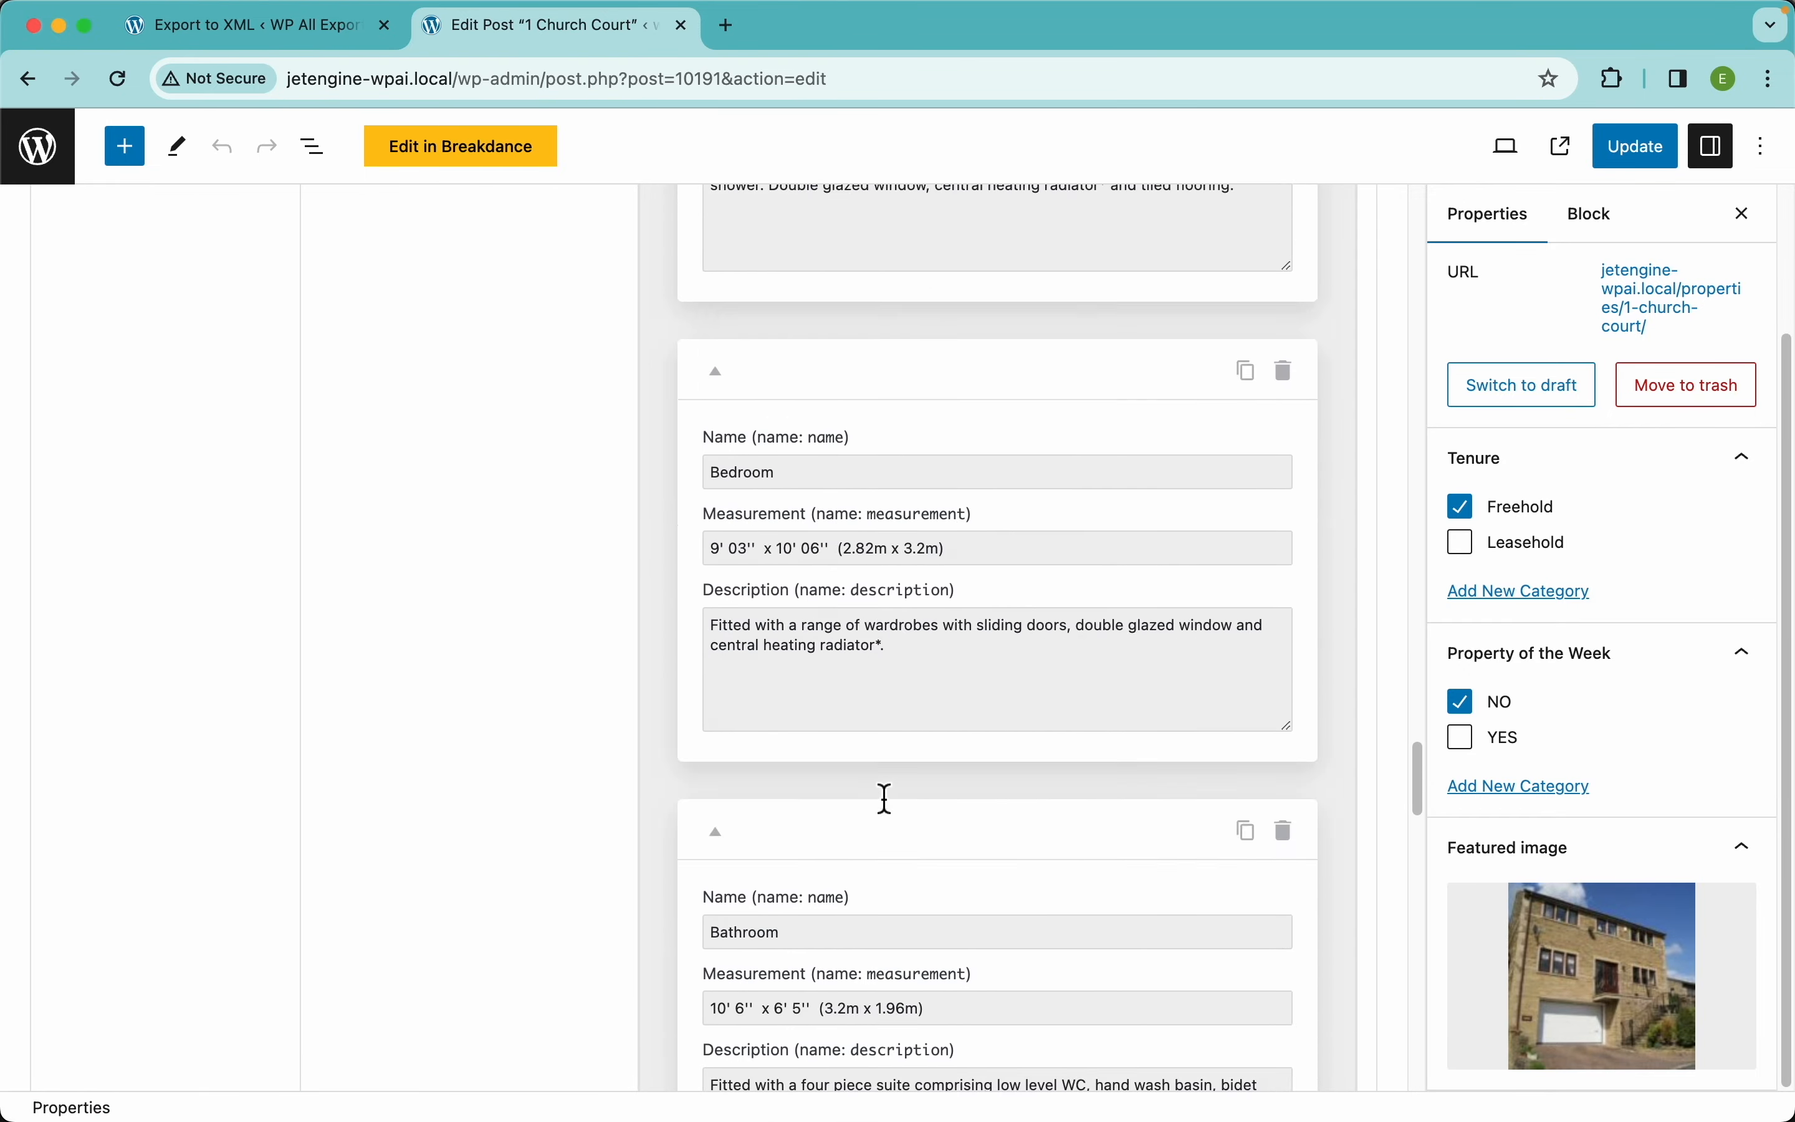
pyautogui.click(337, 29)
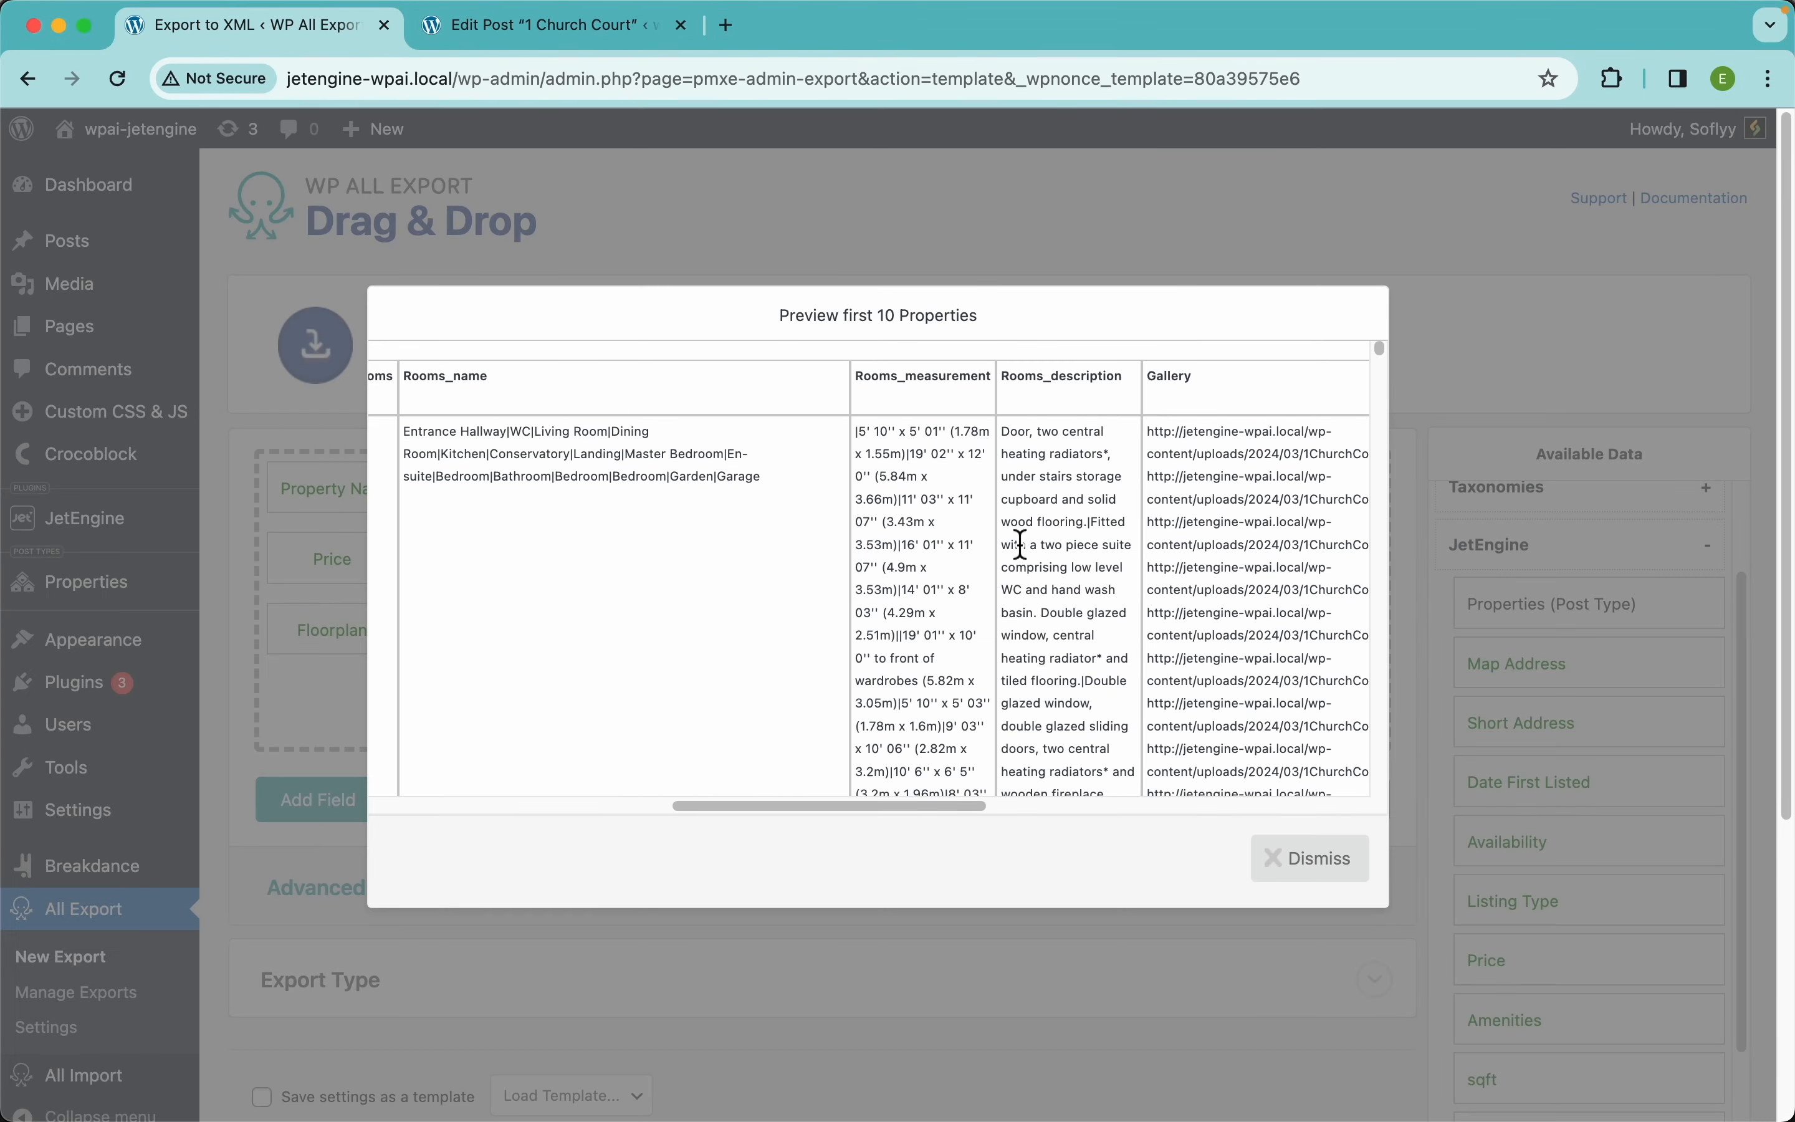
# Highlight the Entrance Hallway, WC and Living Room names in the preview's pipe-separated Rooms column
pyautogui.scroll(5, 543, 460)
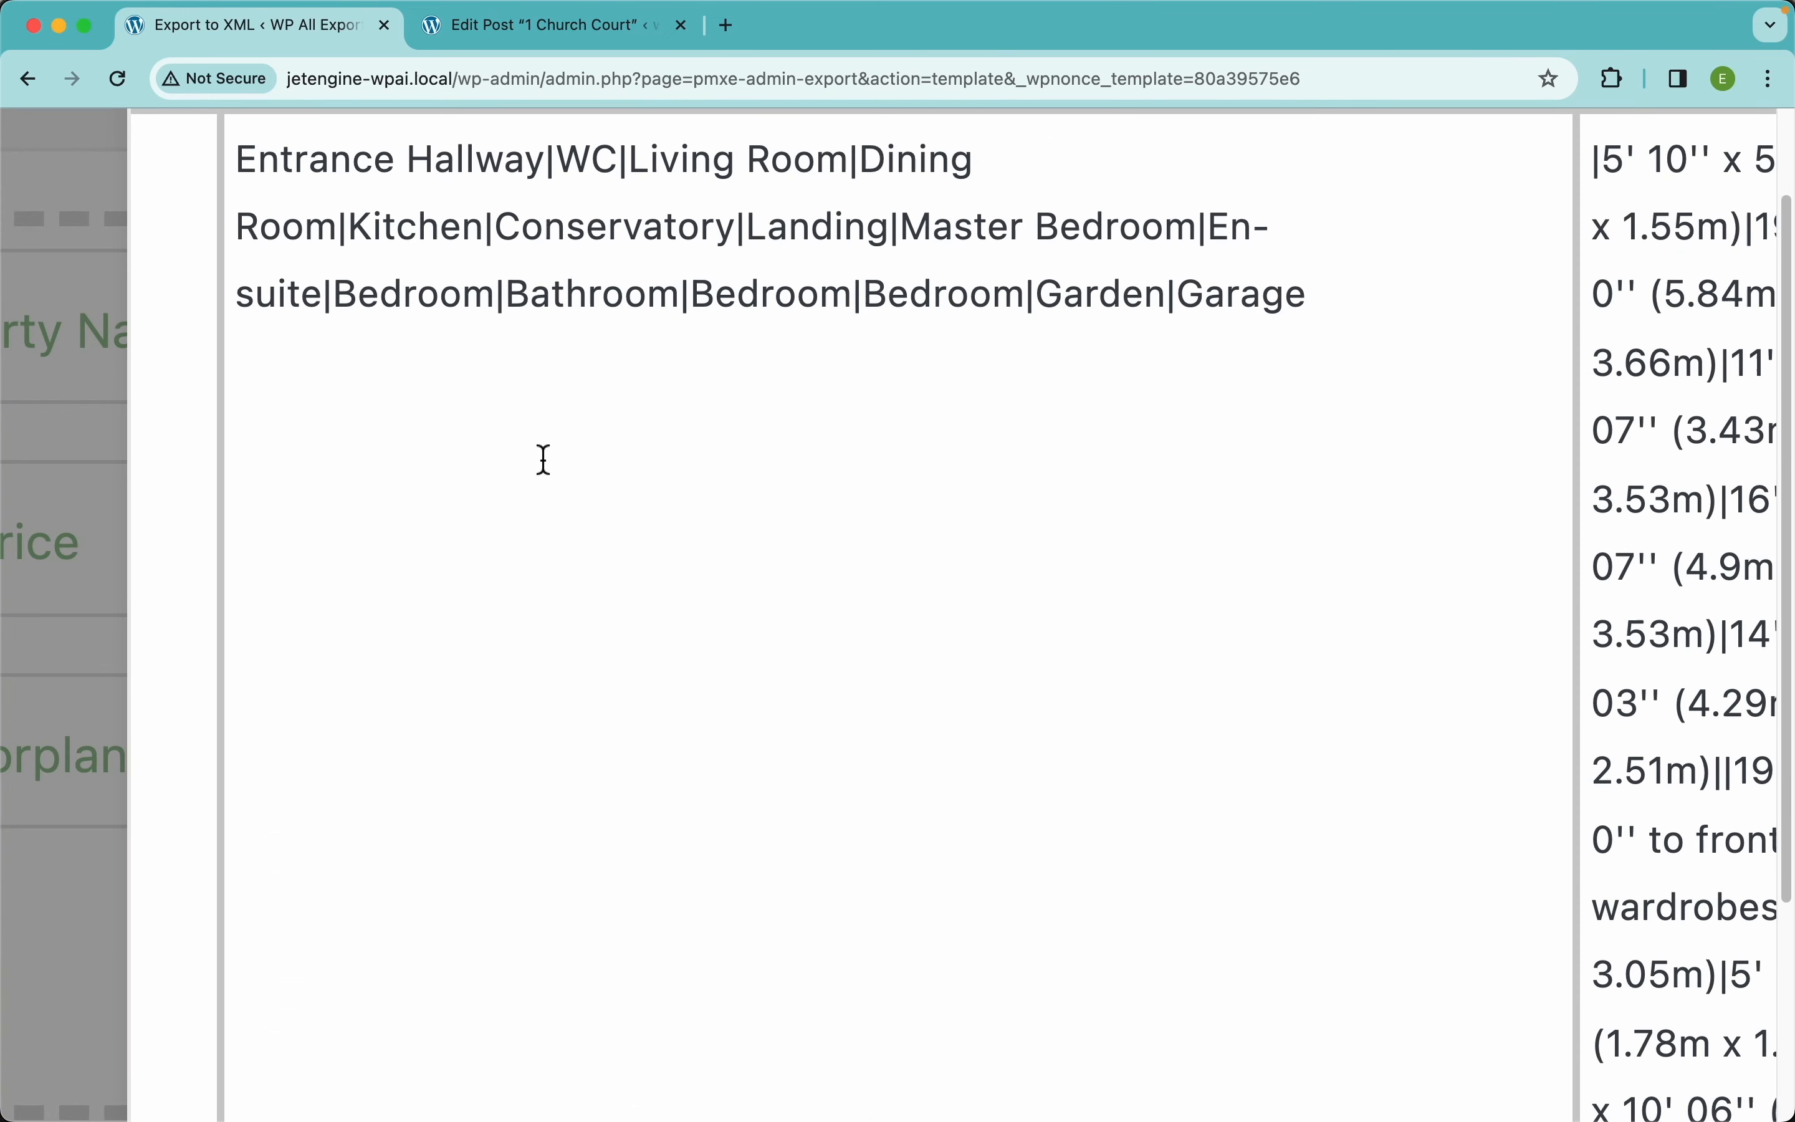
pyautogui.scroll(4, 543, 460)
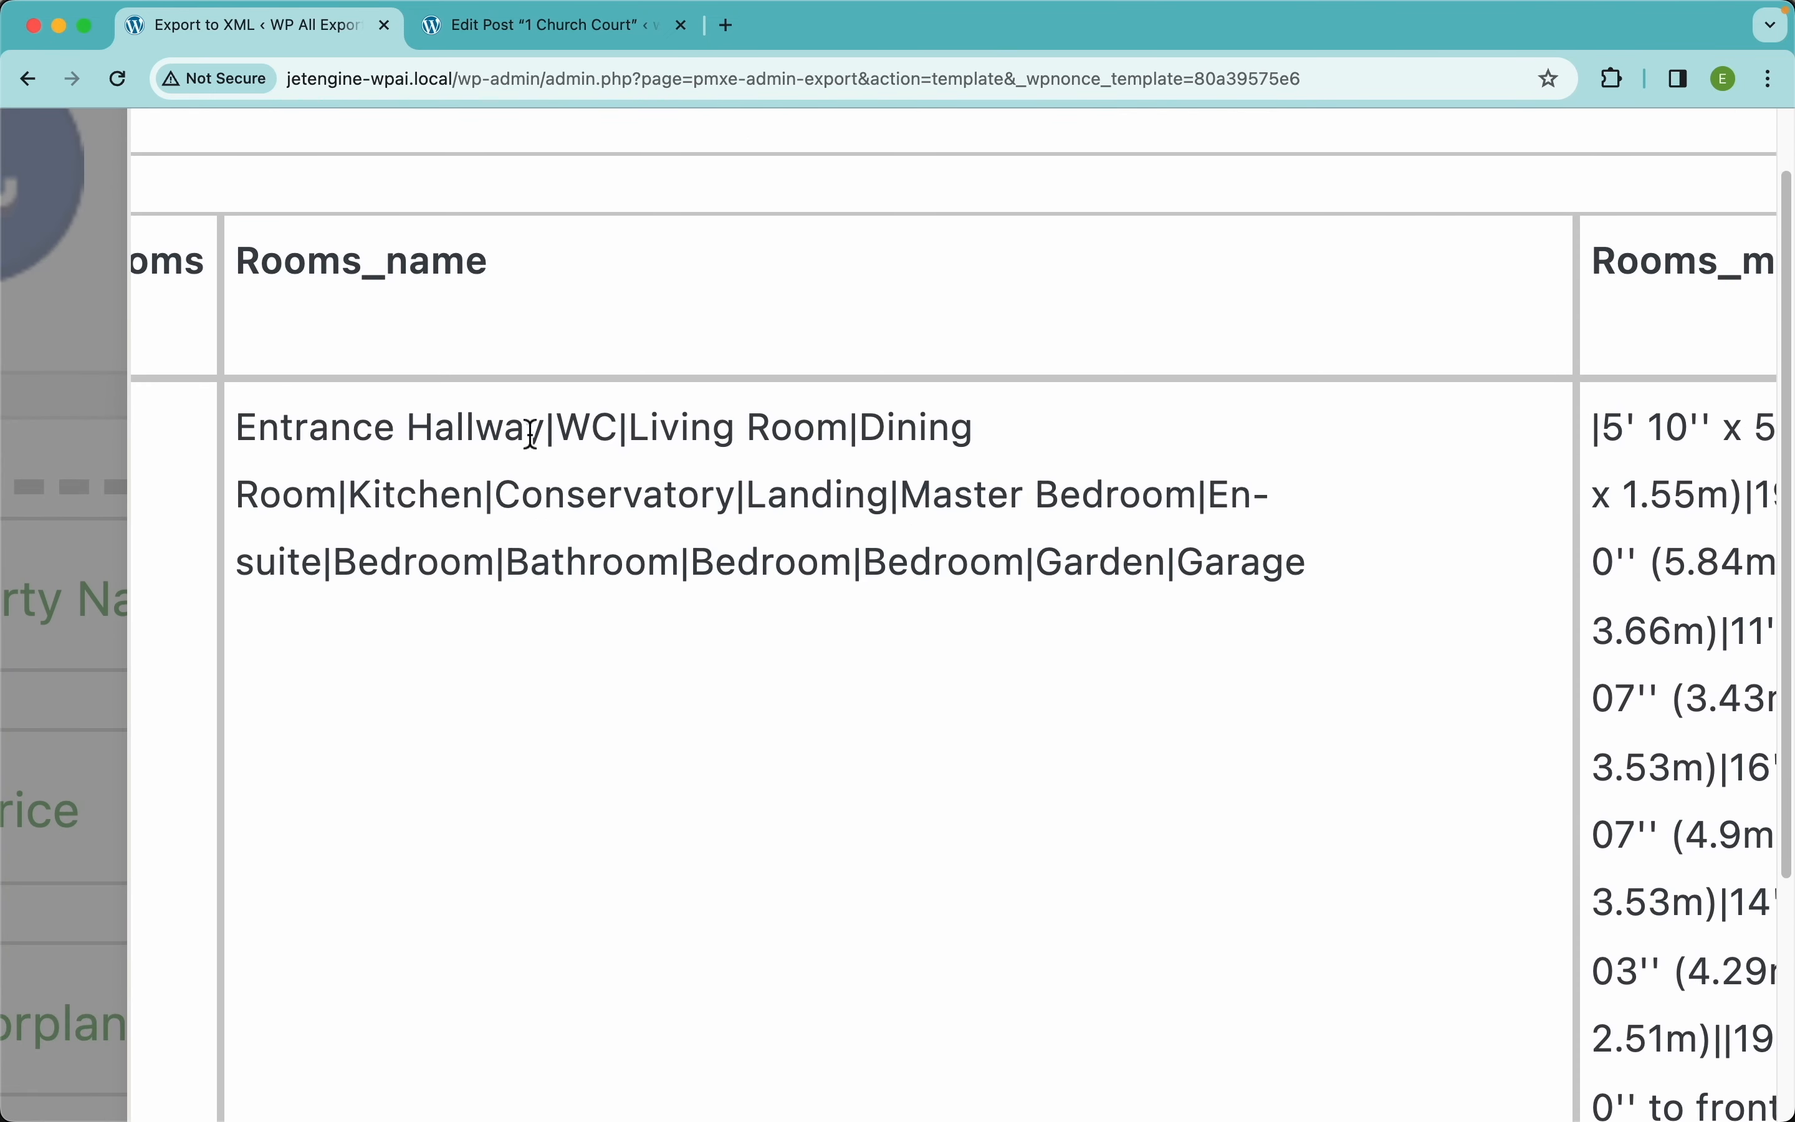
pyautogui.moveTo(539, 437); pyautogui.dragTo(239, 404)
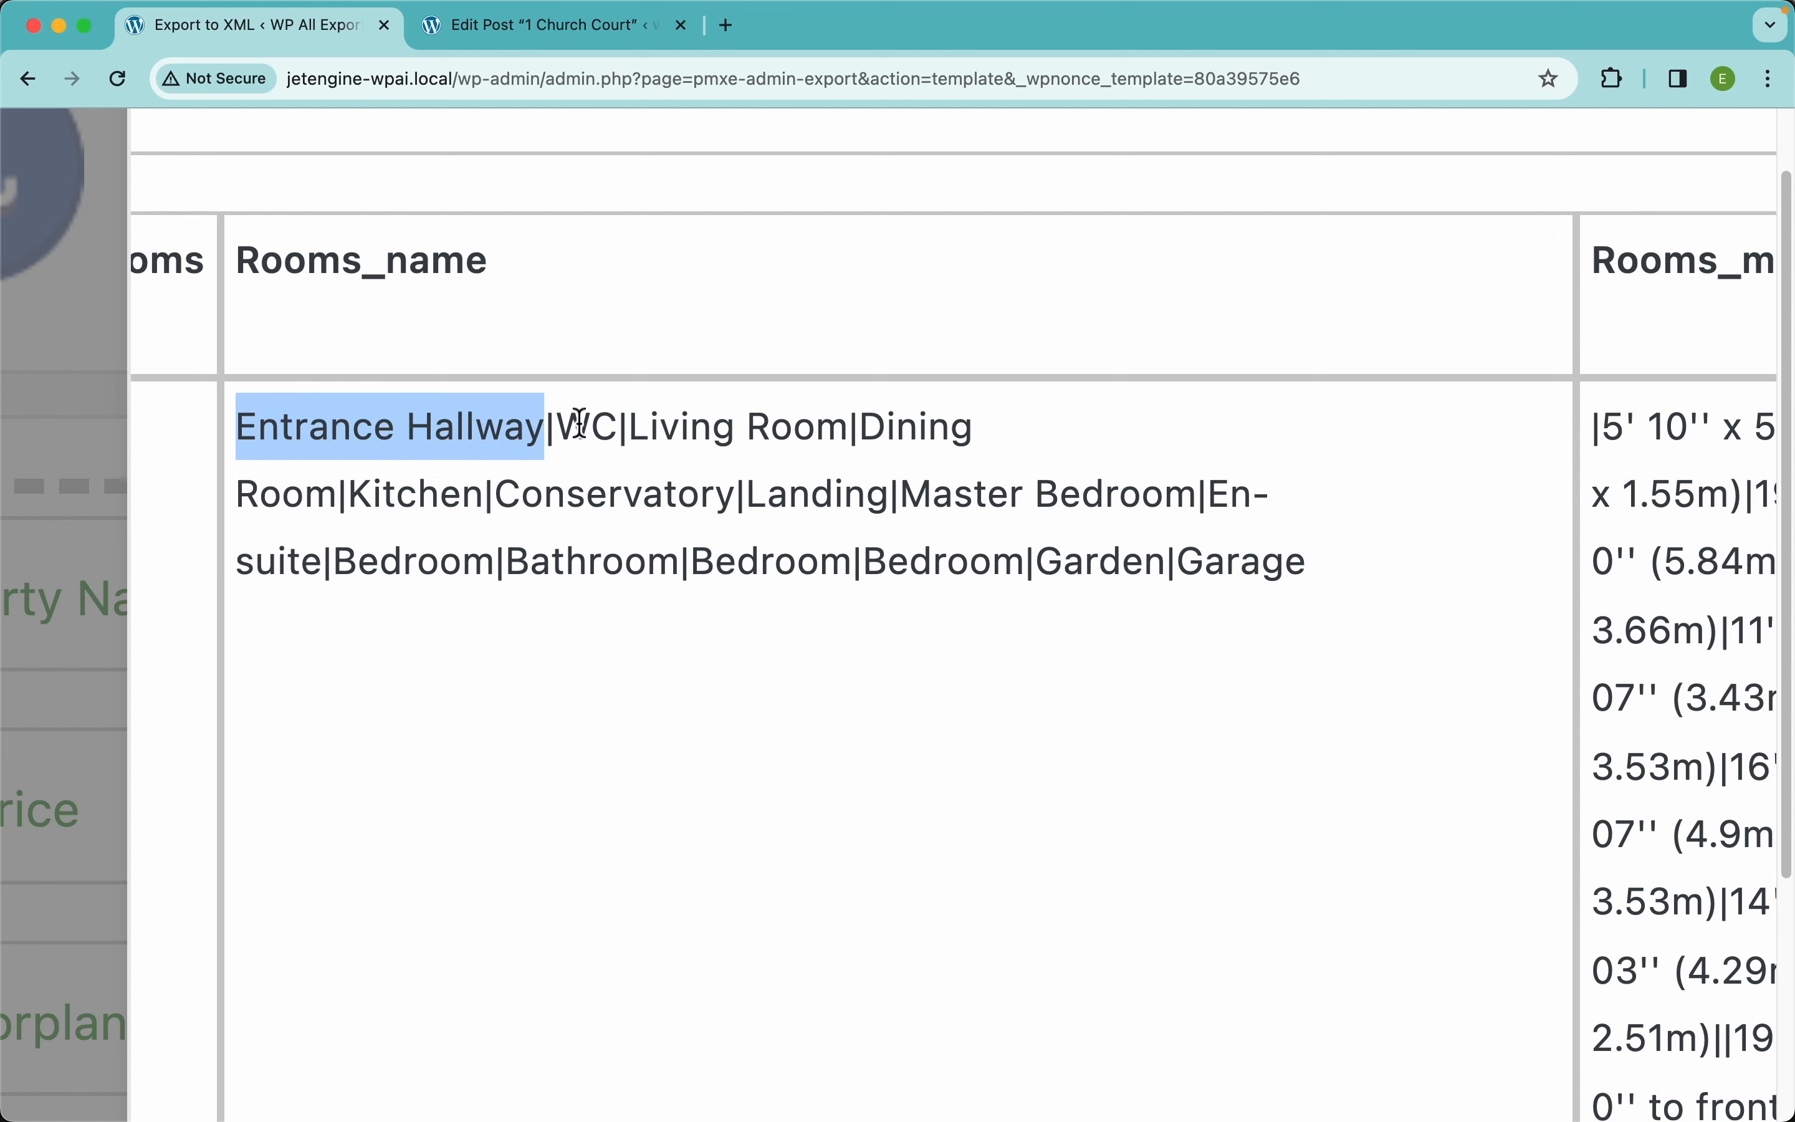
pyautogui.moveTo(617, 438); pyautogui.dragTo(558, 436)
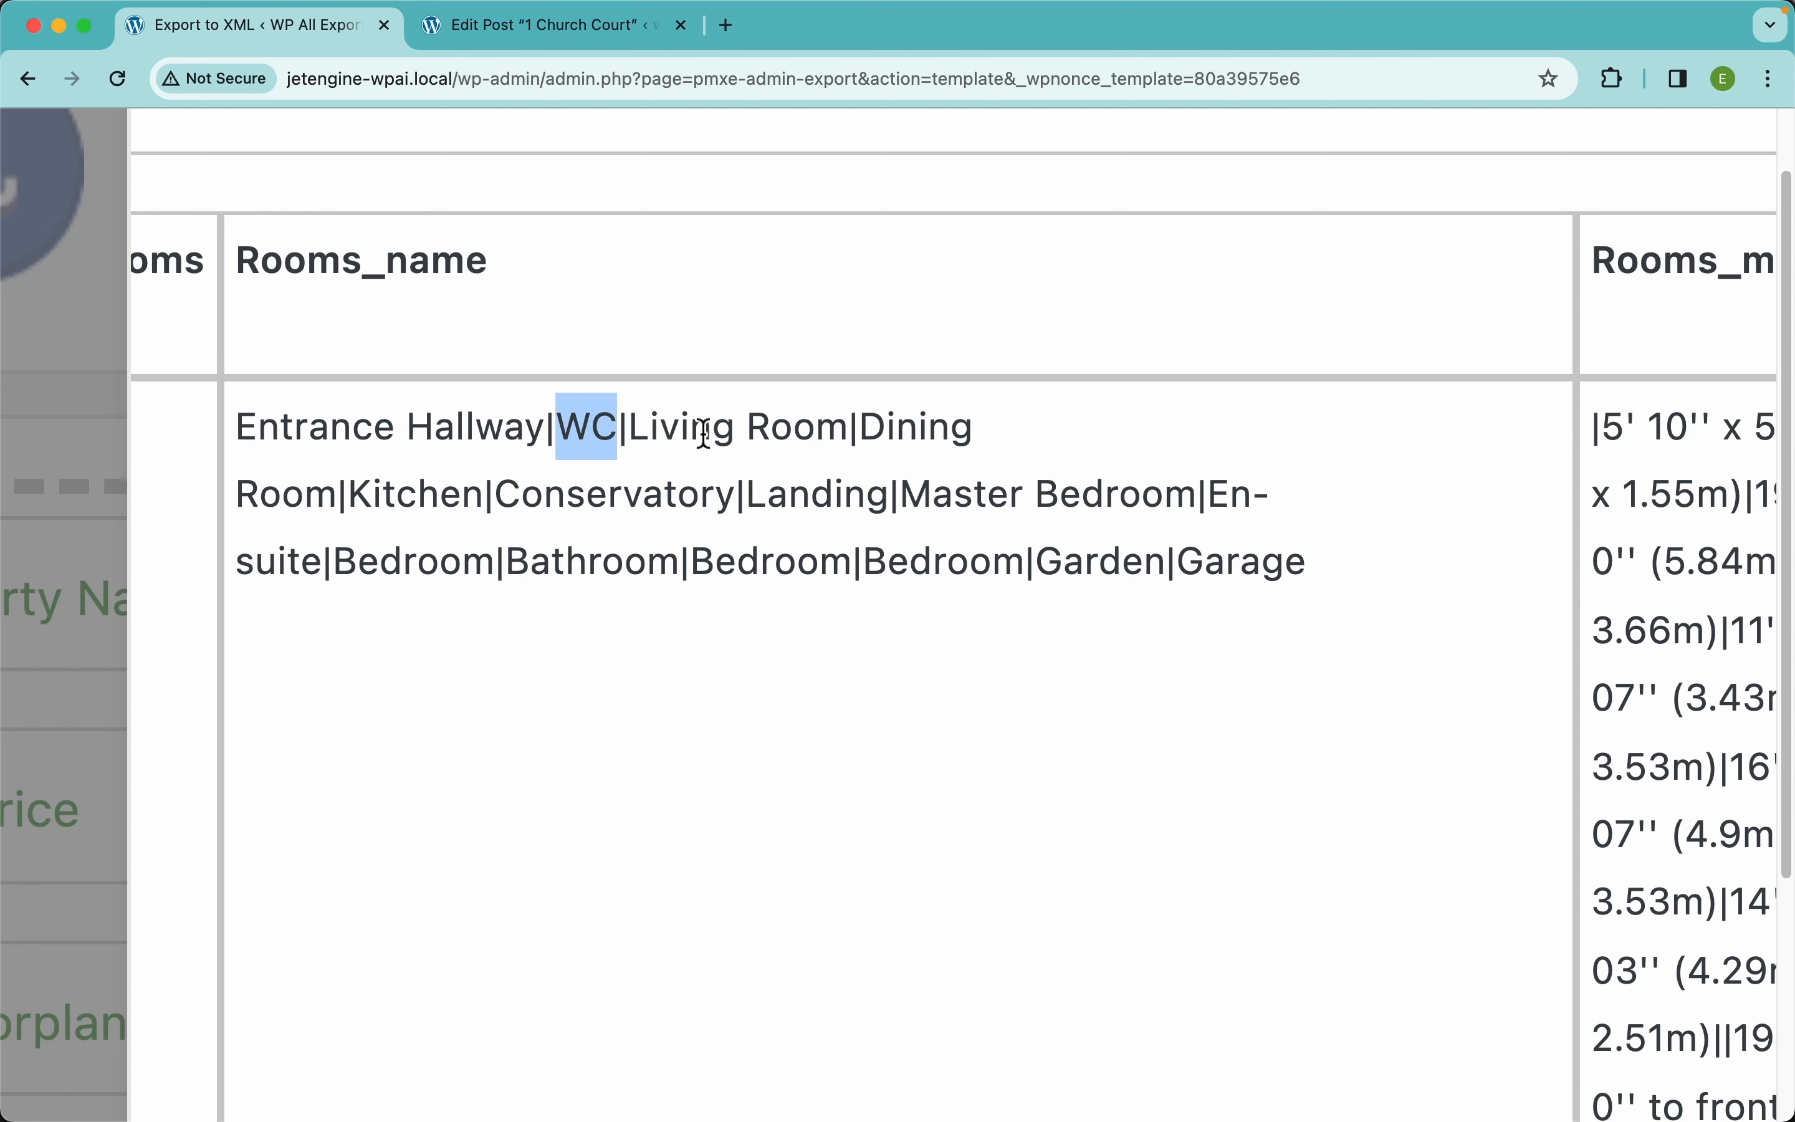
pyautogui.moveTo(848, 438); pyautogui.dragTo(628, 437)
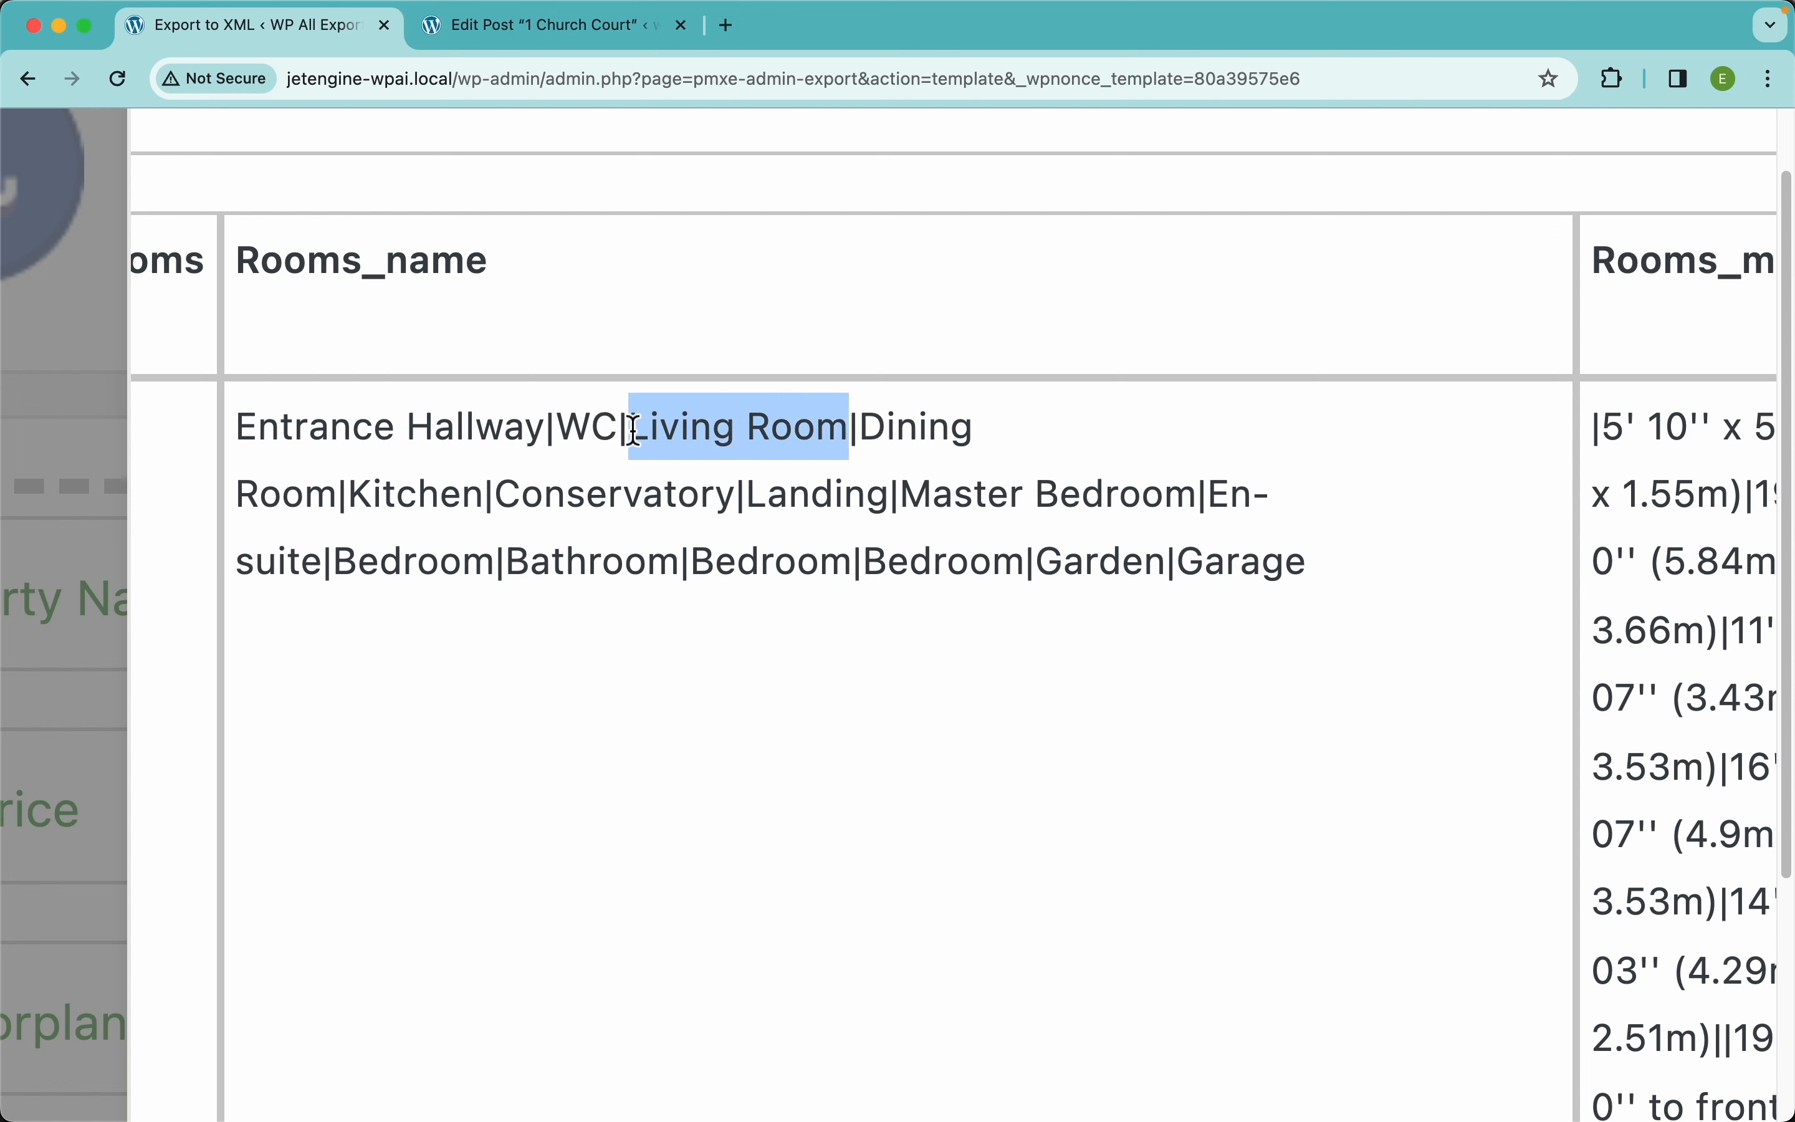
pyautogui.click(569, 436)
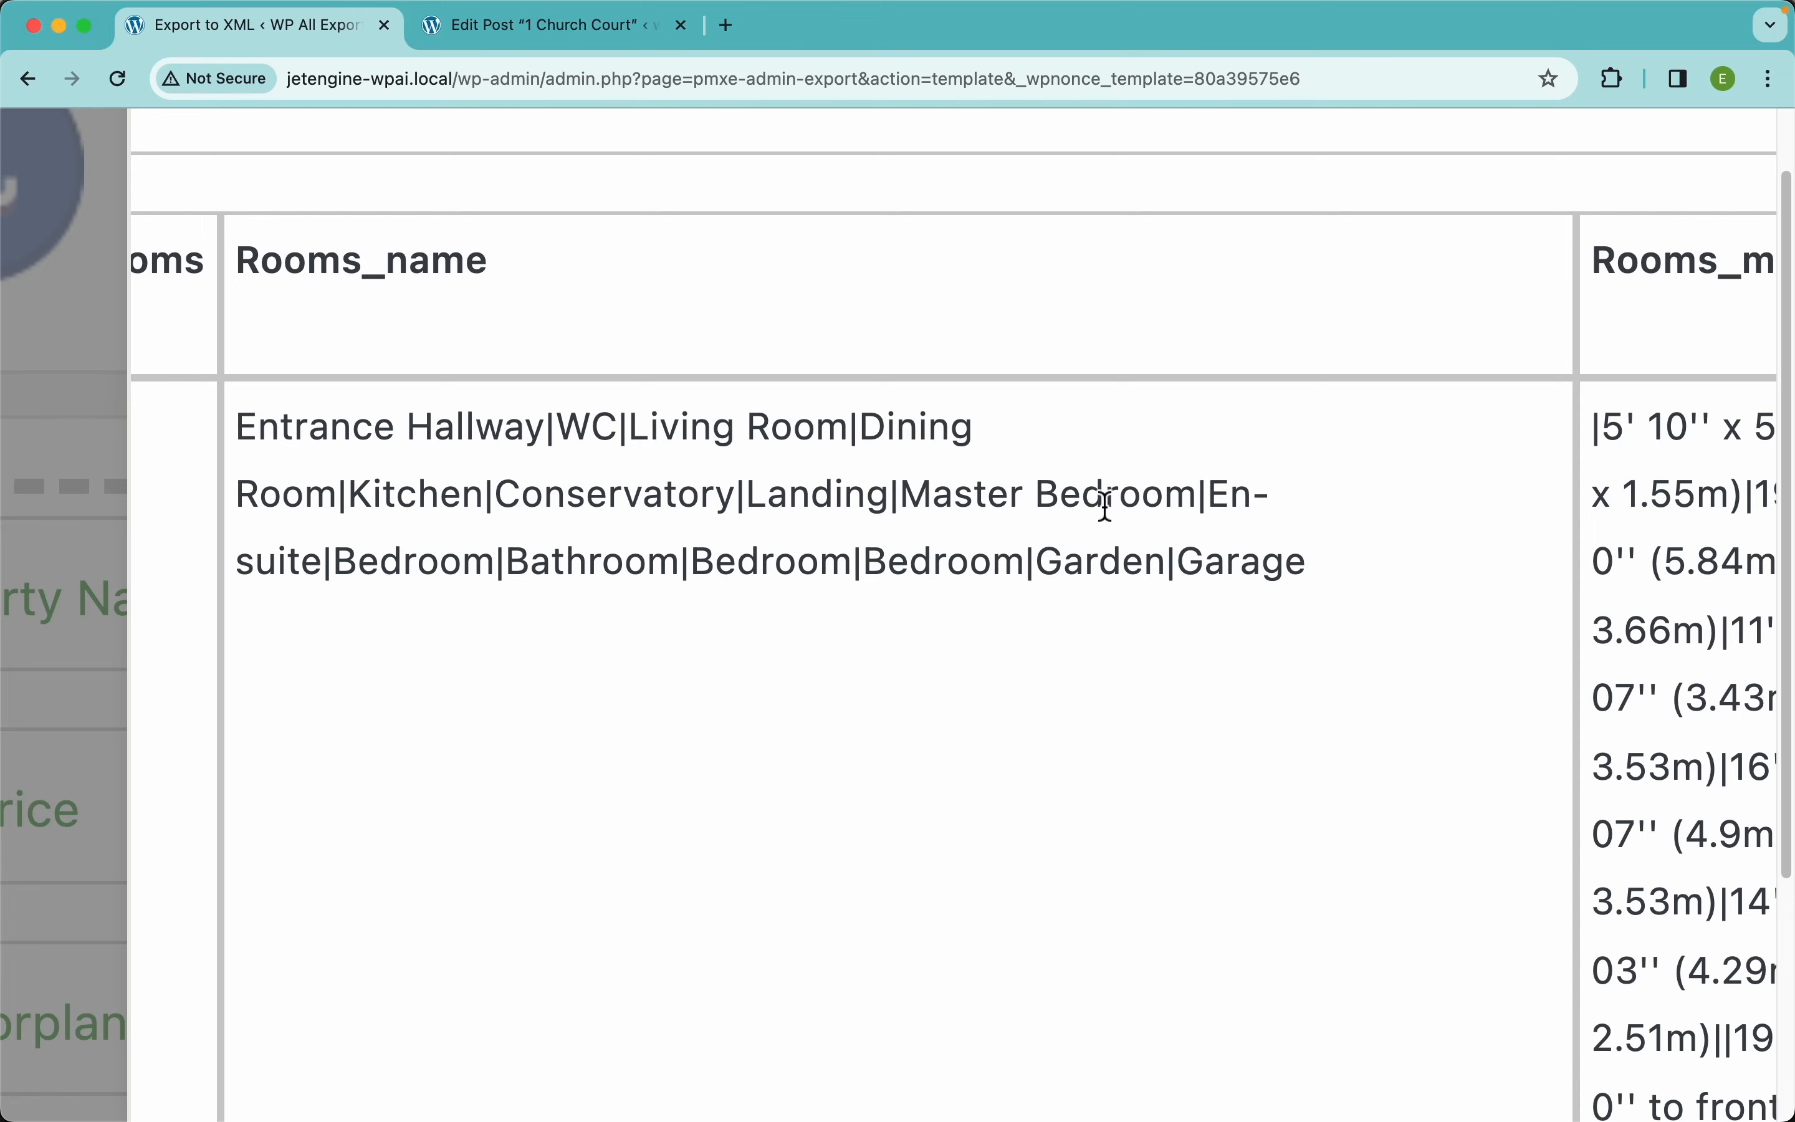
pyautogui.hscroll(10, 1103, 501)
pyautogui.hscroll(3, 1105, 506)
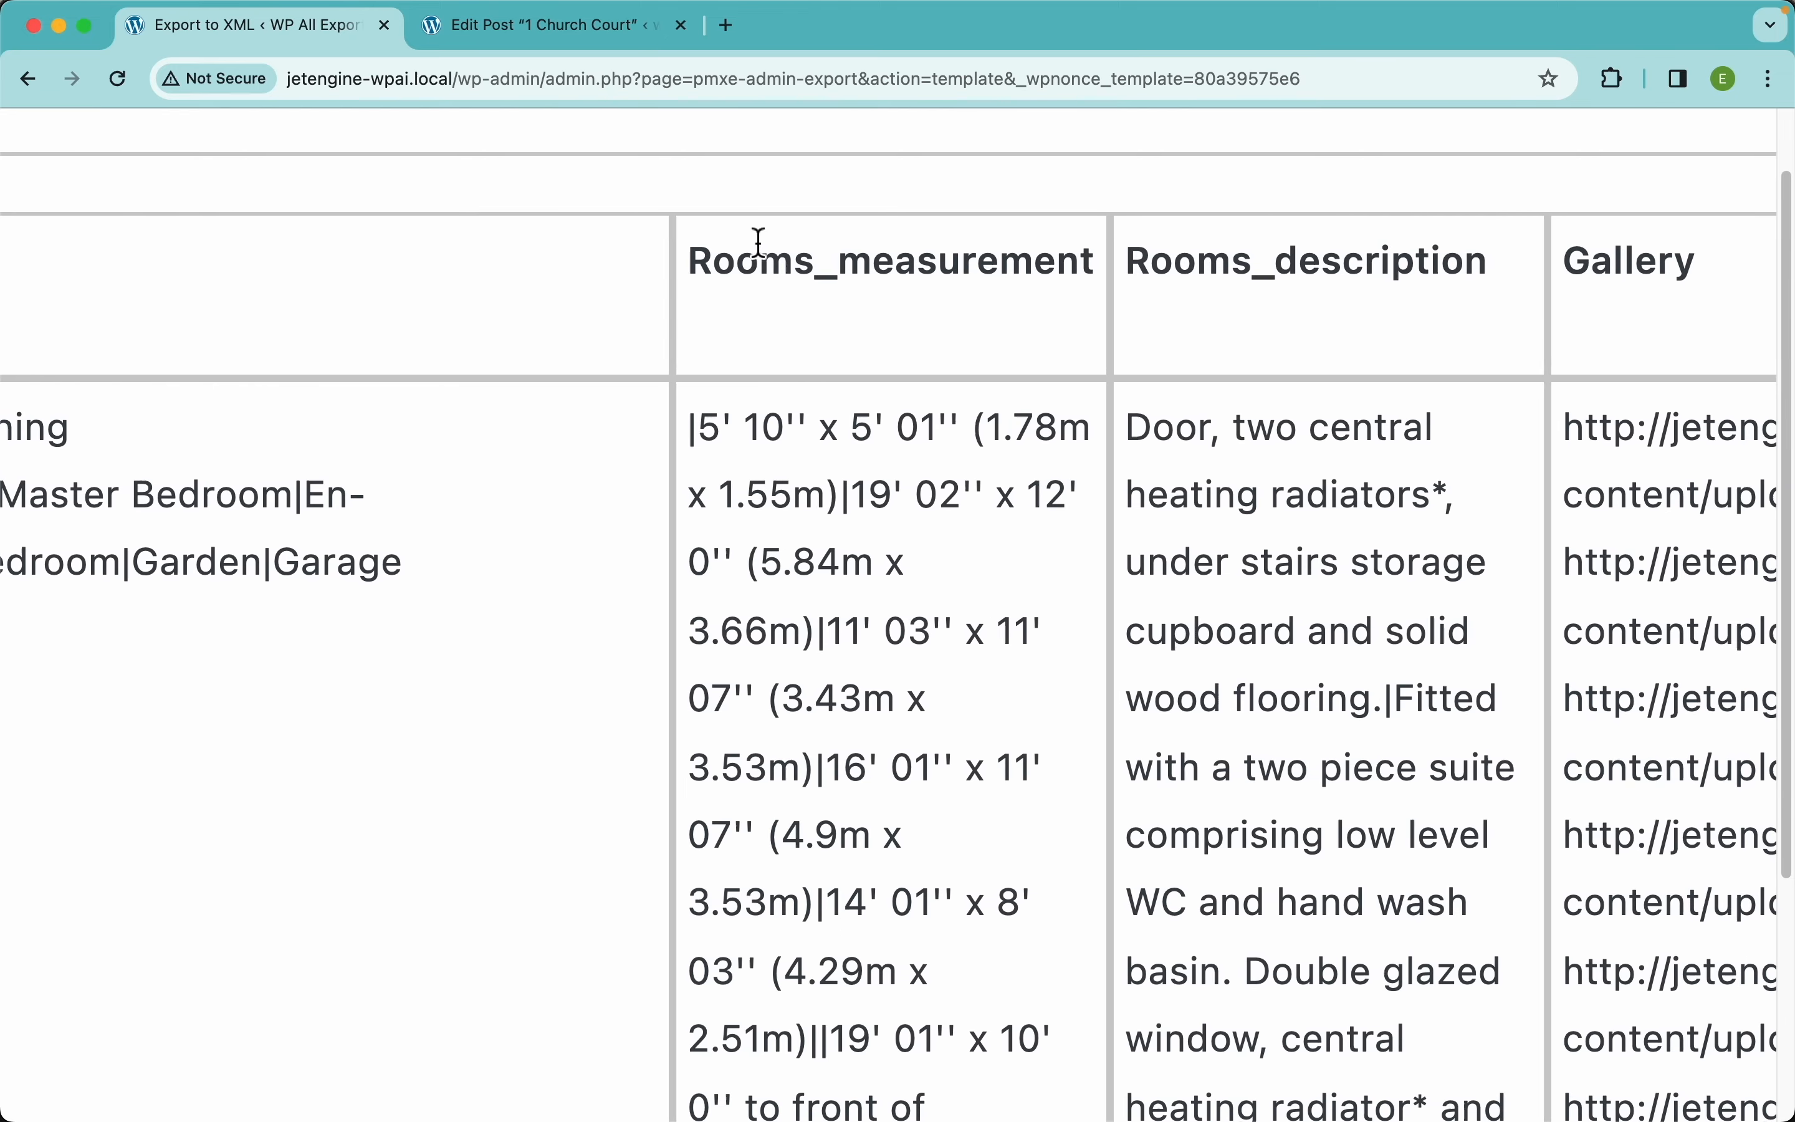
pyautogui.hscroll(-15, 687, 431)
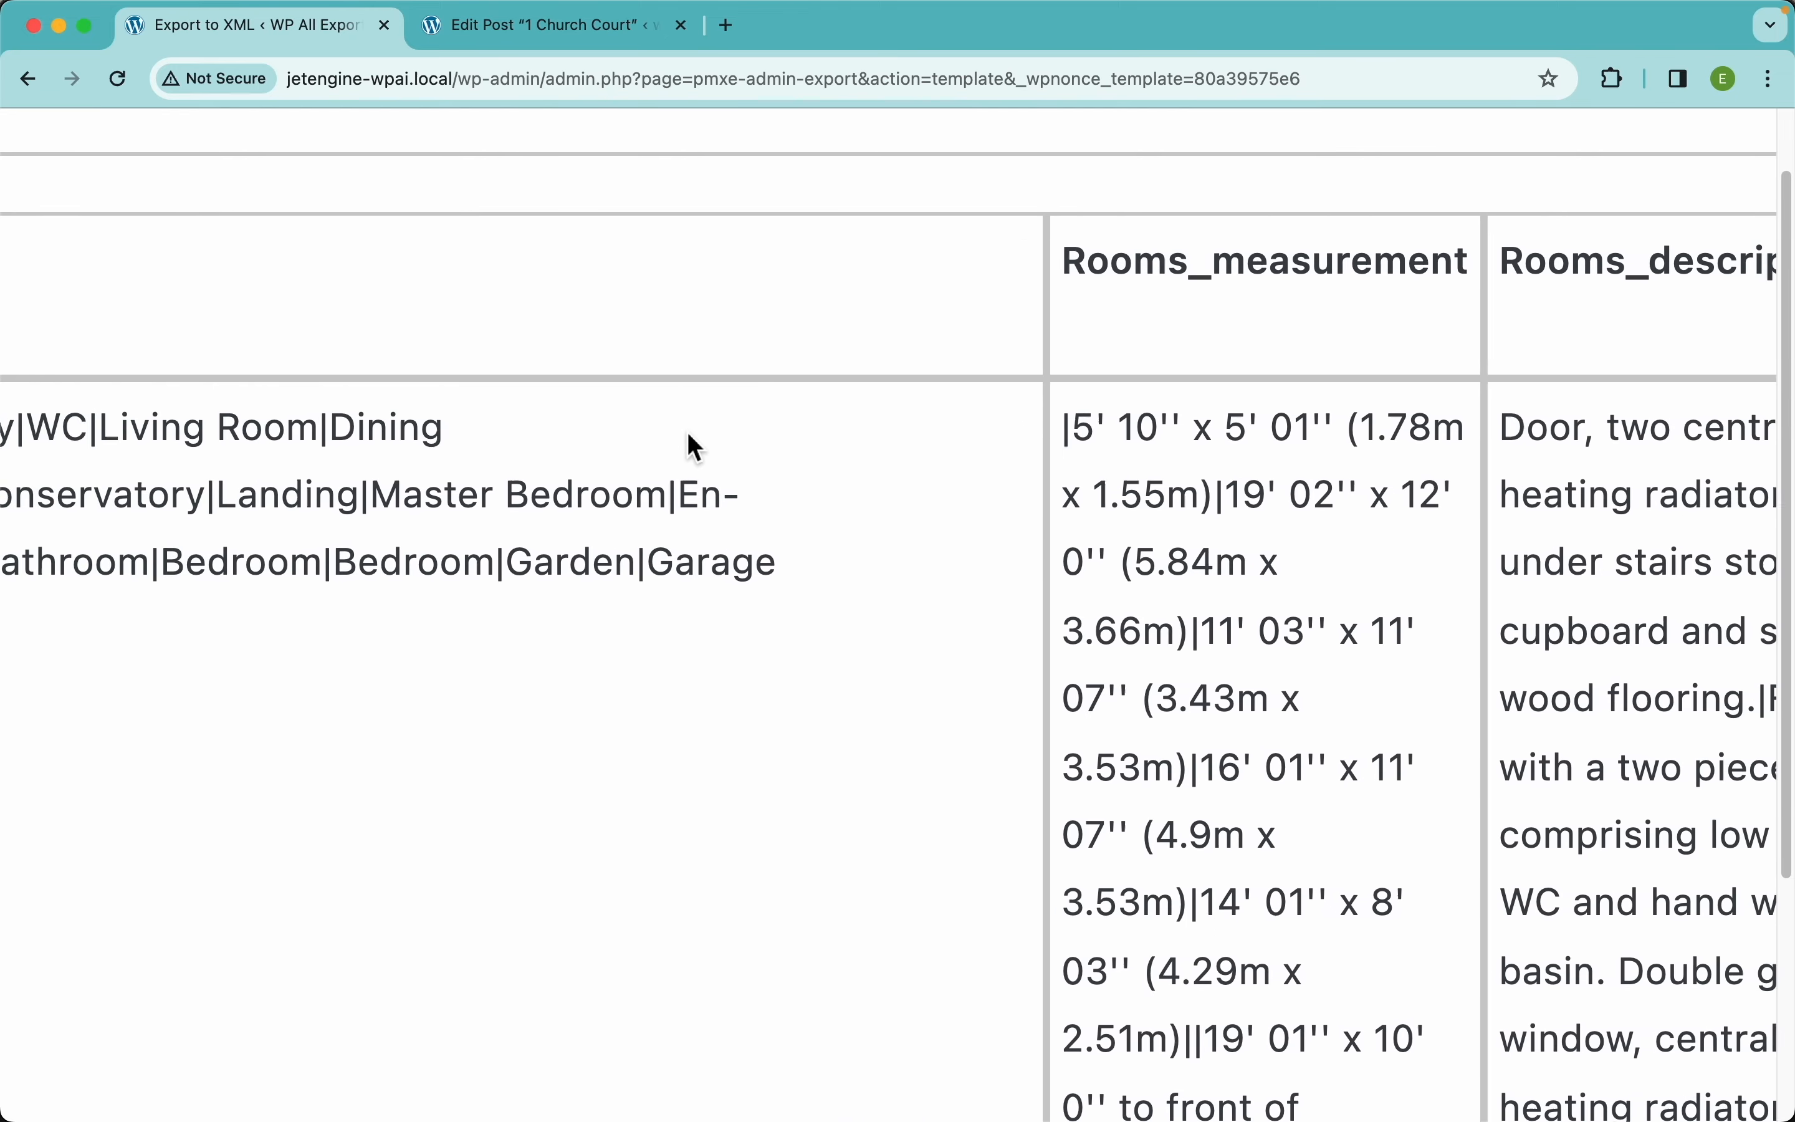
pyautogui.hscroll(15, 1092, 455)
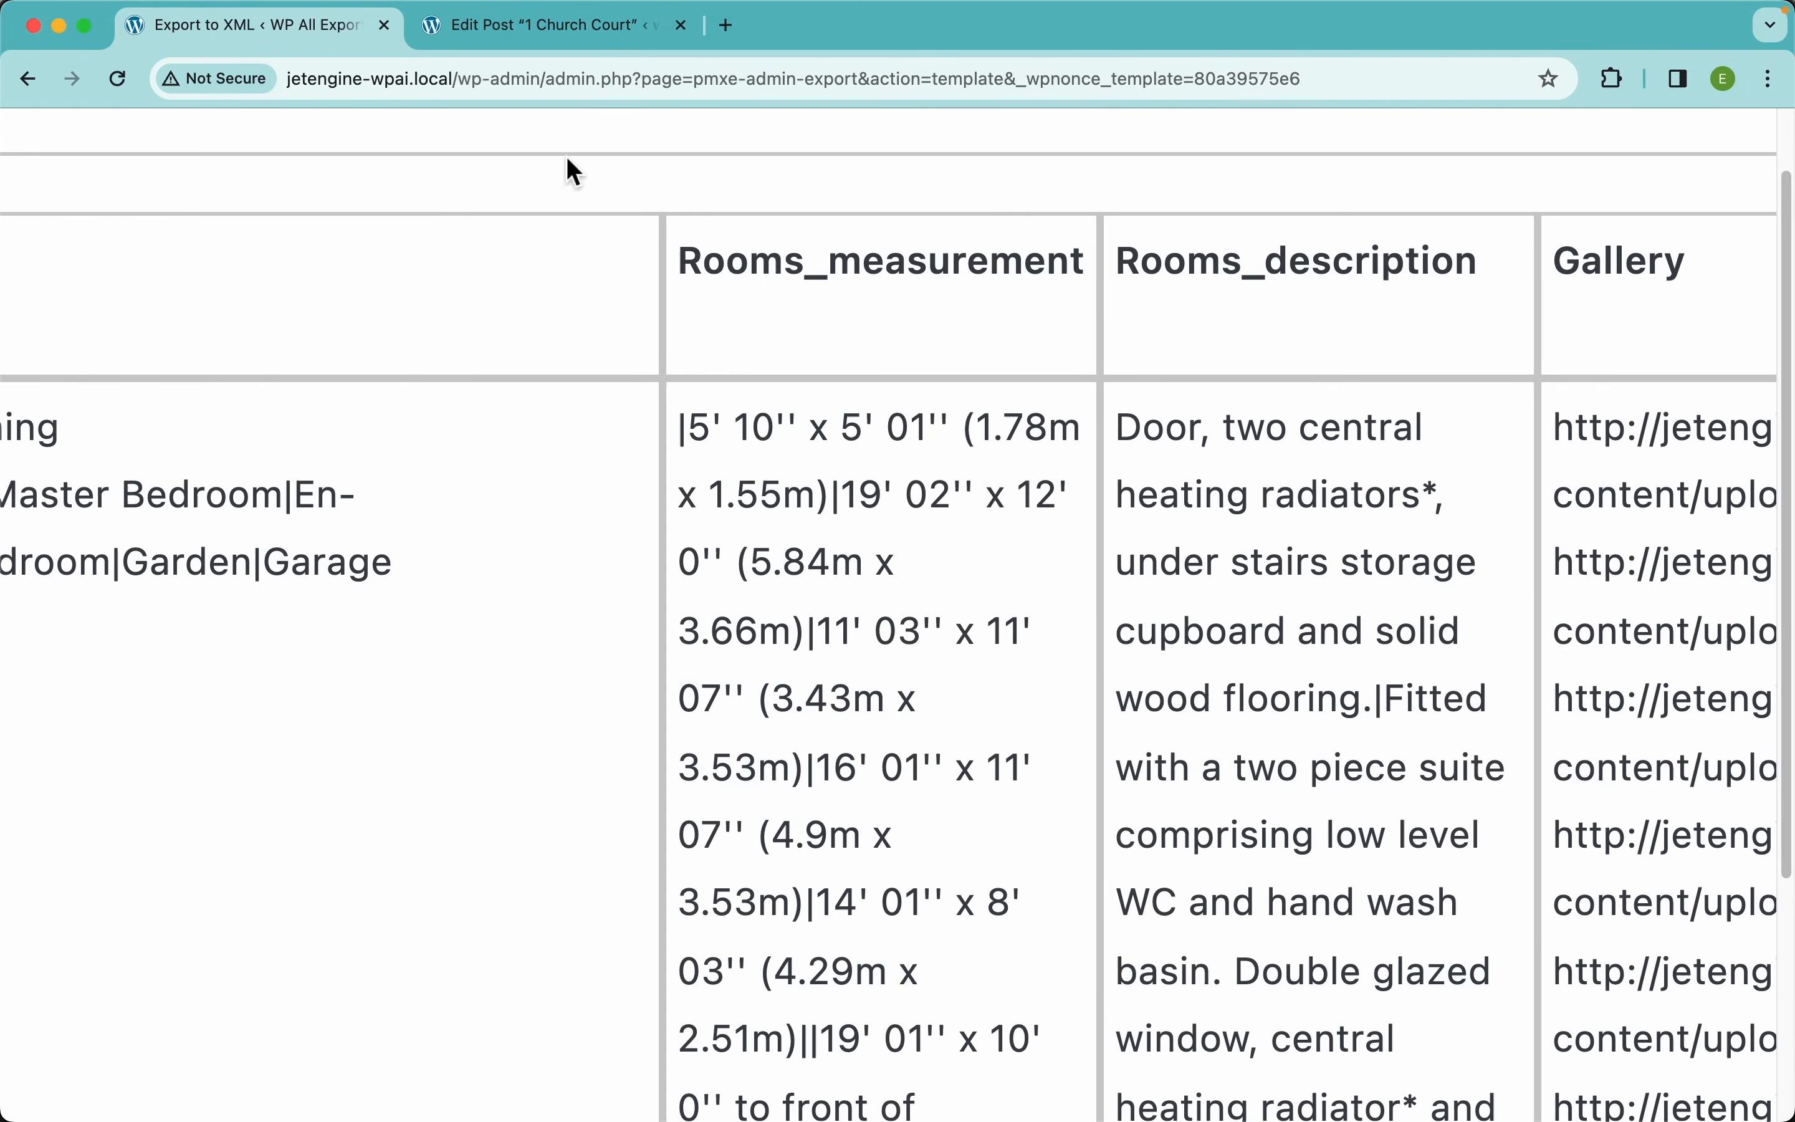
pyautogui.click(524, 33)
pyautogui.scroll(10, 957, 549)
pyautogui.scroll(-4, 965, 572)
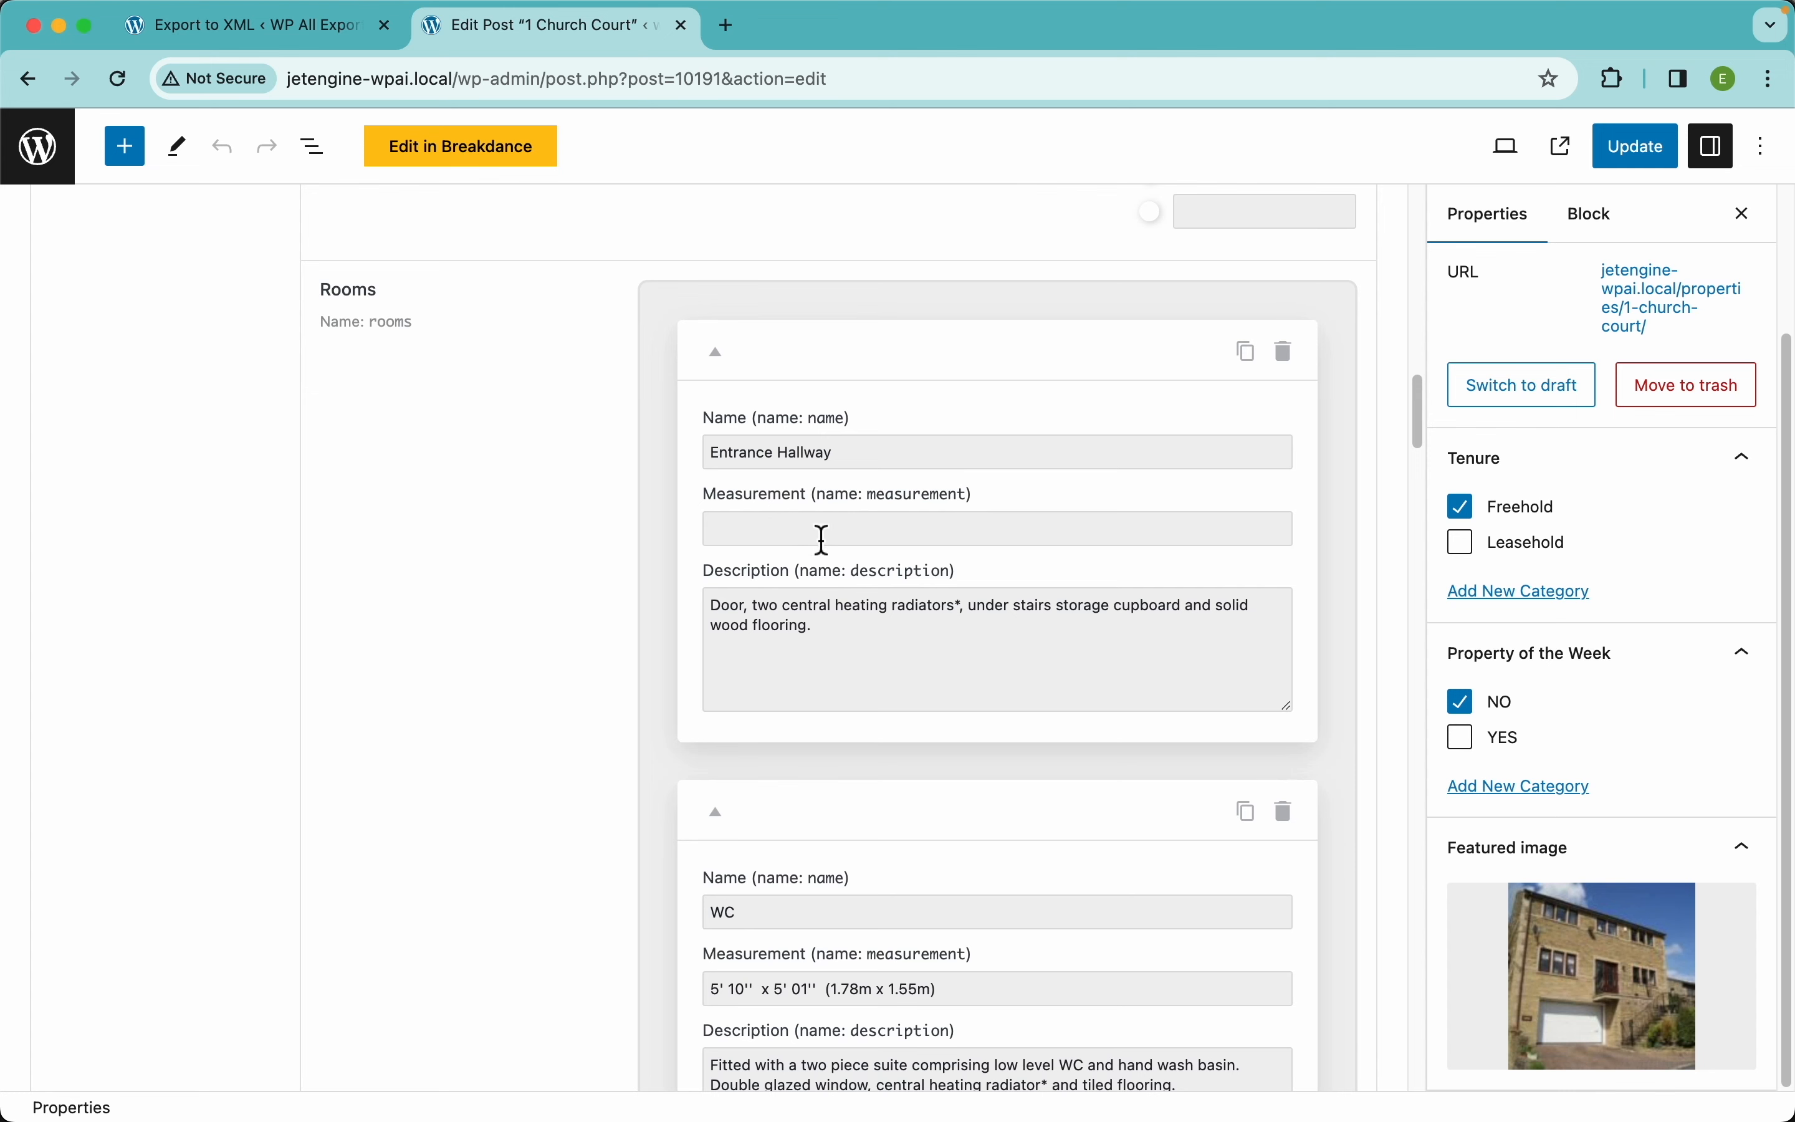
pyautogui.click(275, 48)
pyautogui.hscroll(3, 1012, 490)
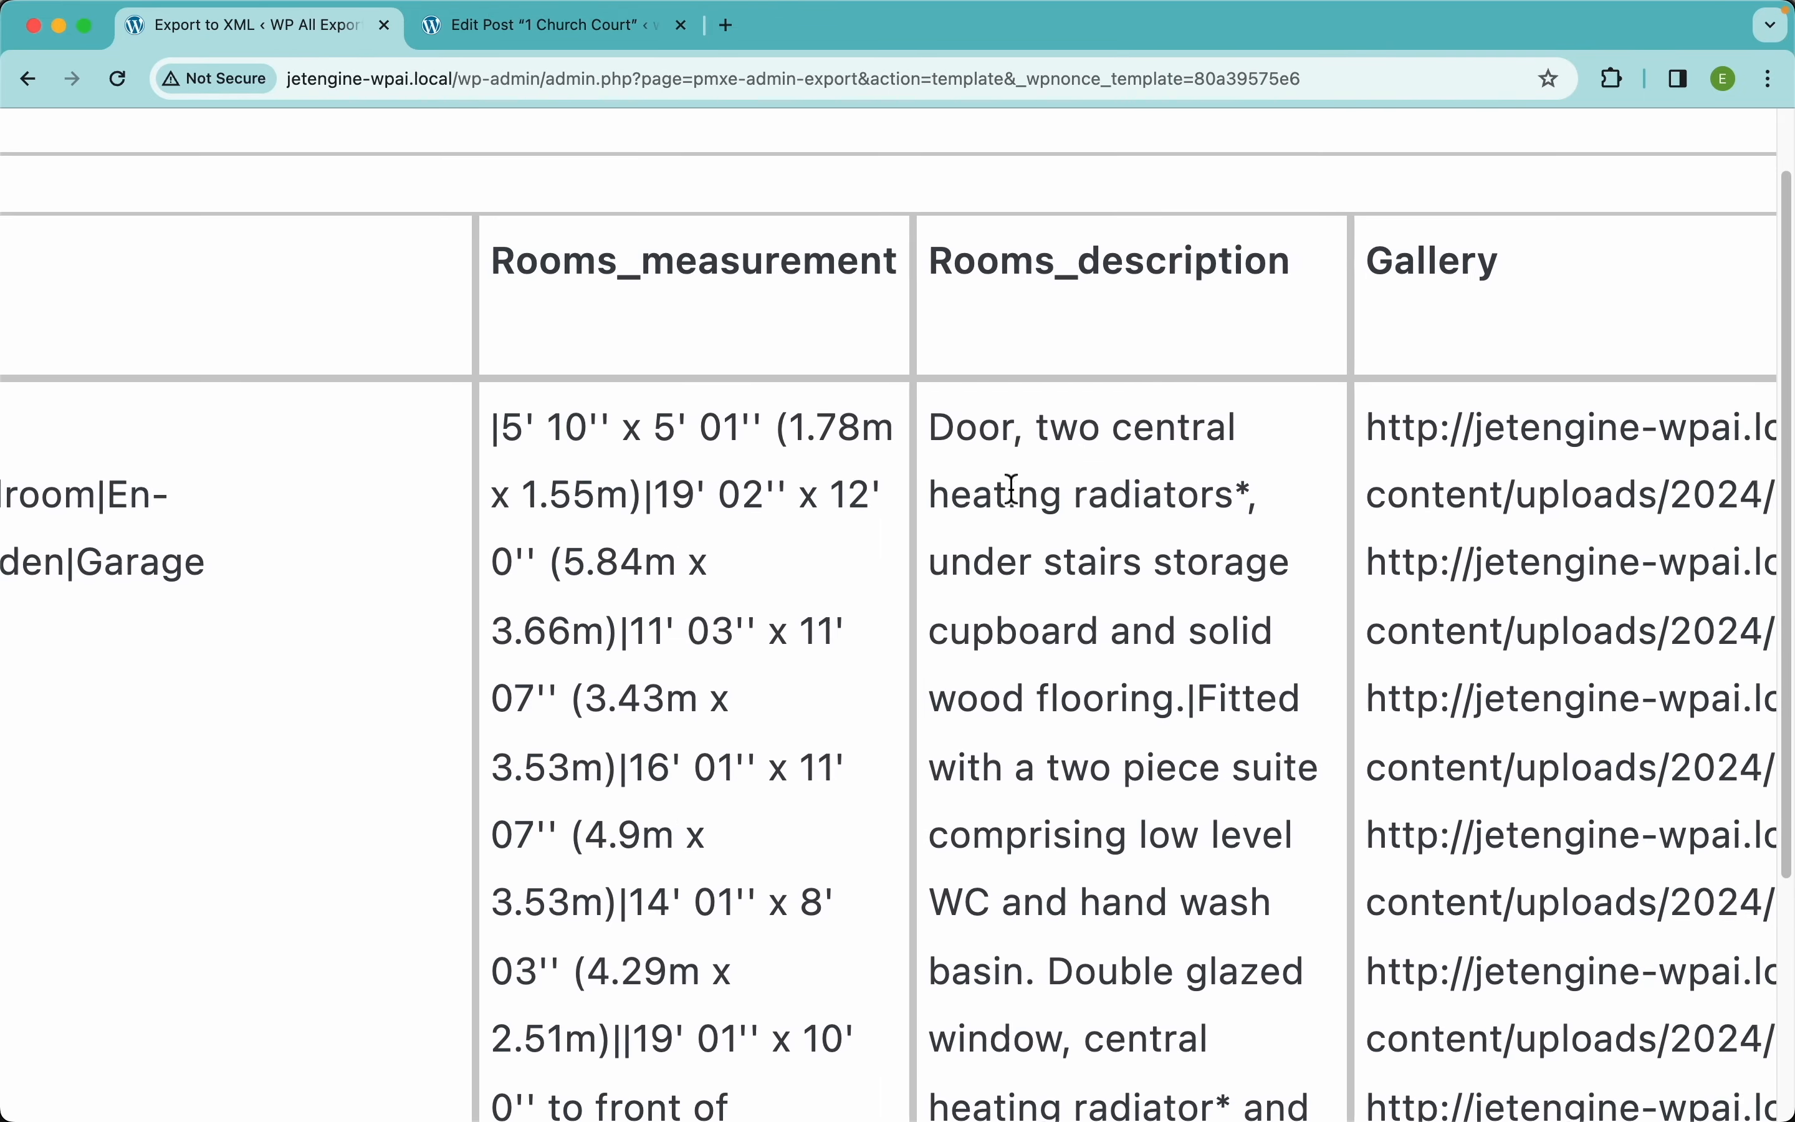
pyautogui.moveTo(936, 423); pyautogui.dragTo(1189, 701)
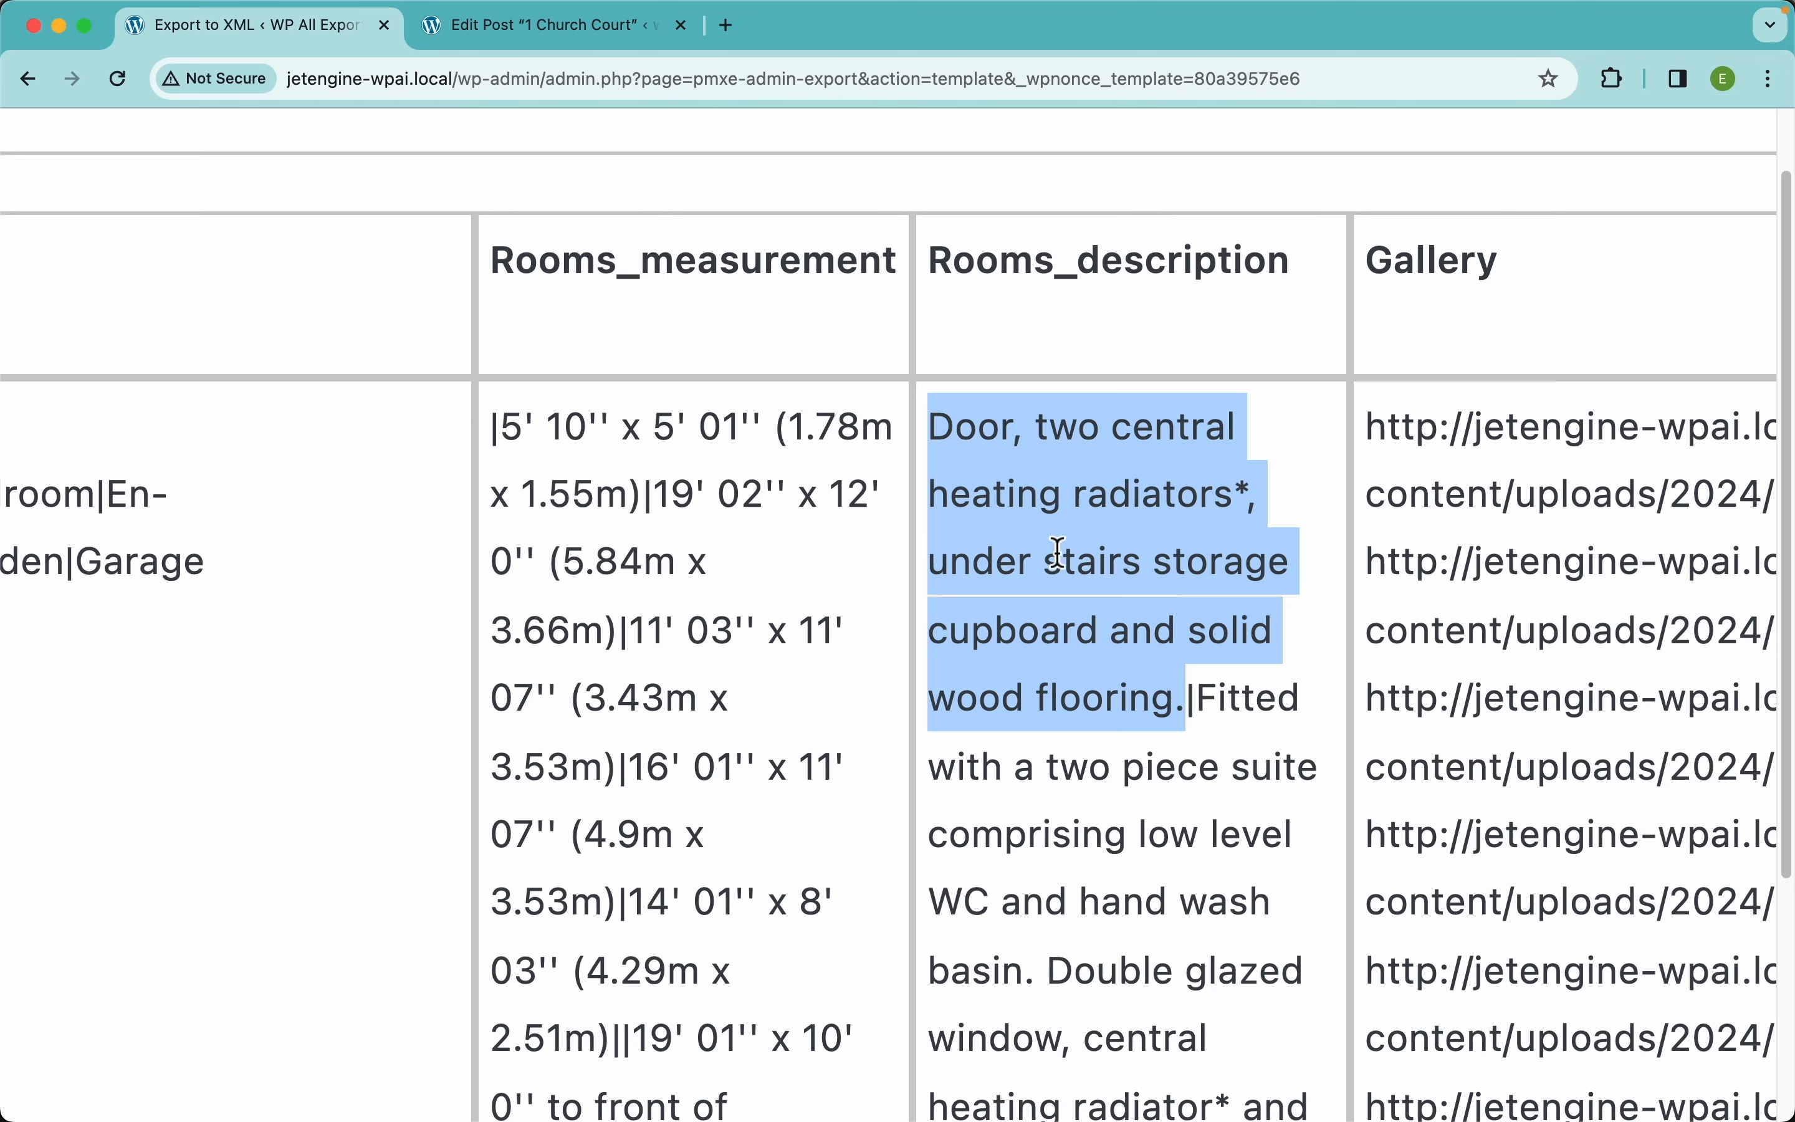
pyautogui.hscroll(-10, 862, 596)
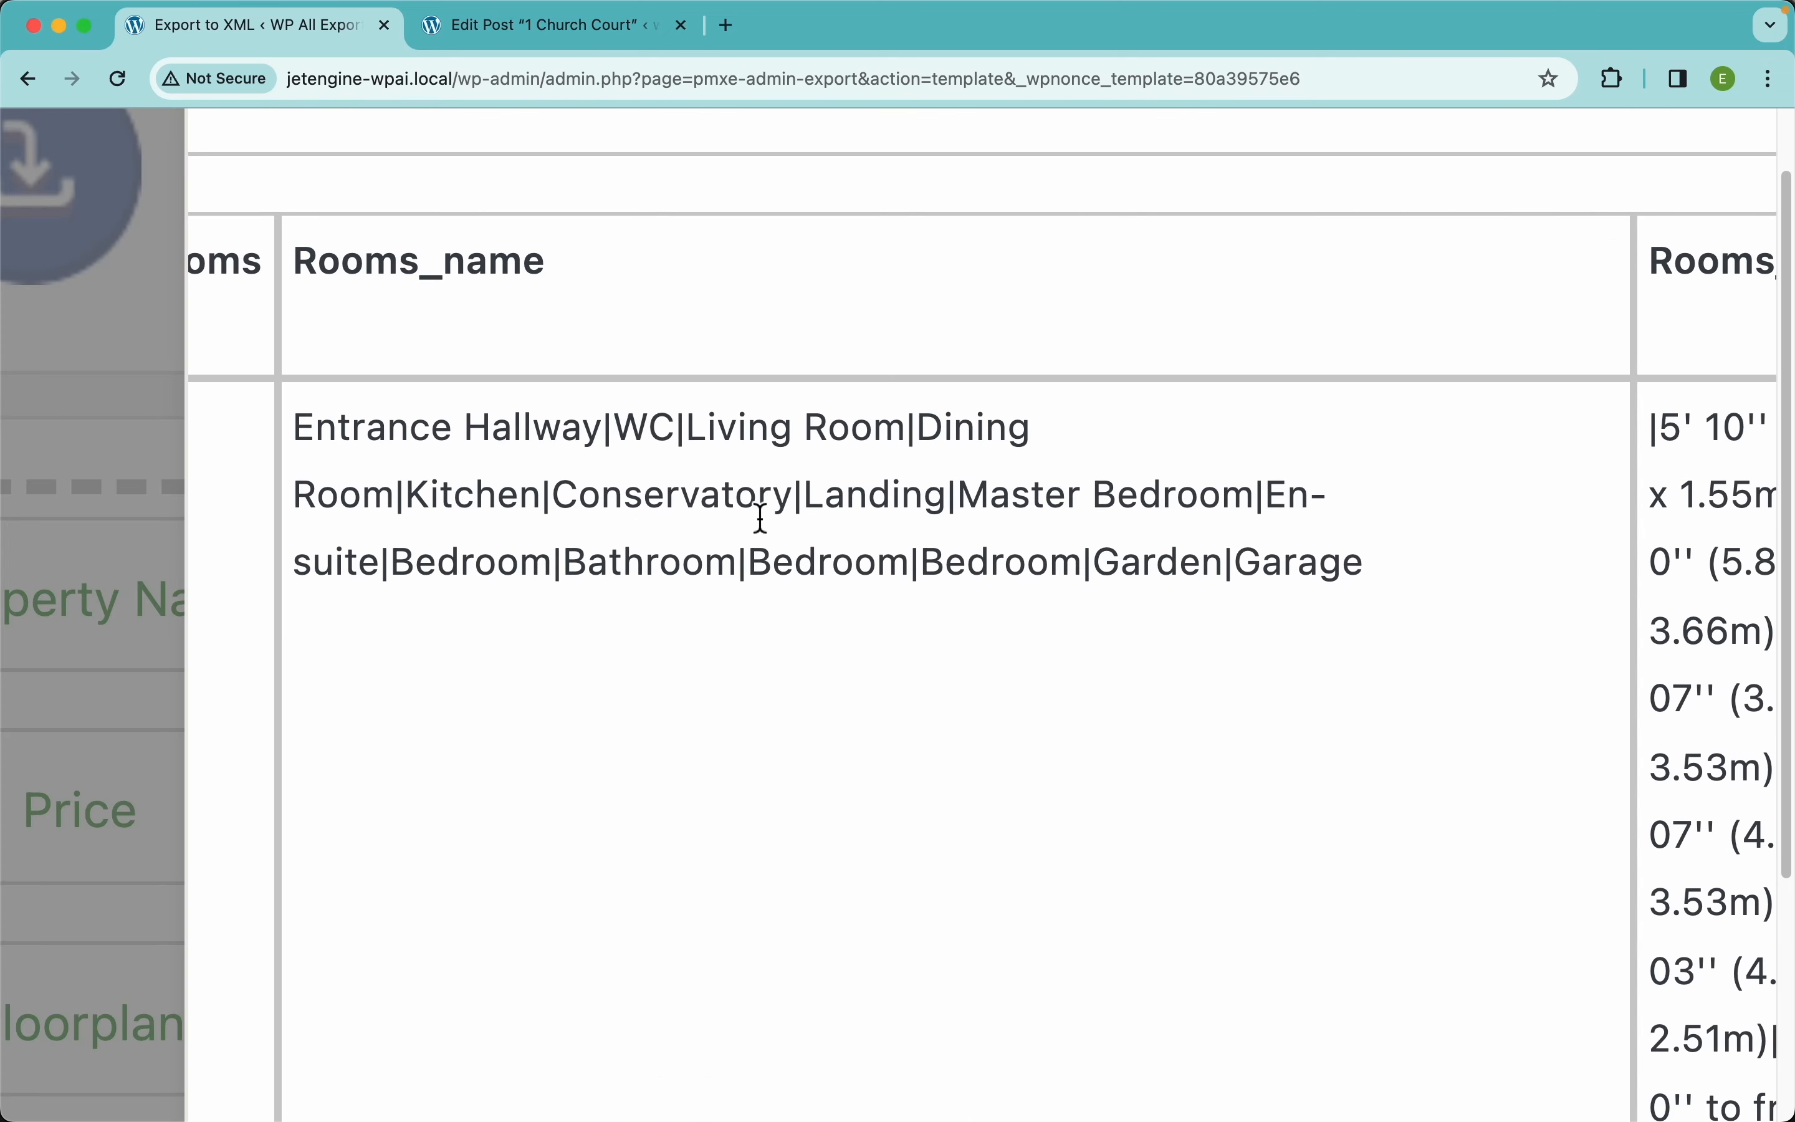
pyautogui.scroll(-5, 760, 517)
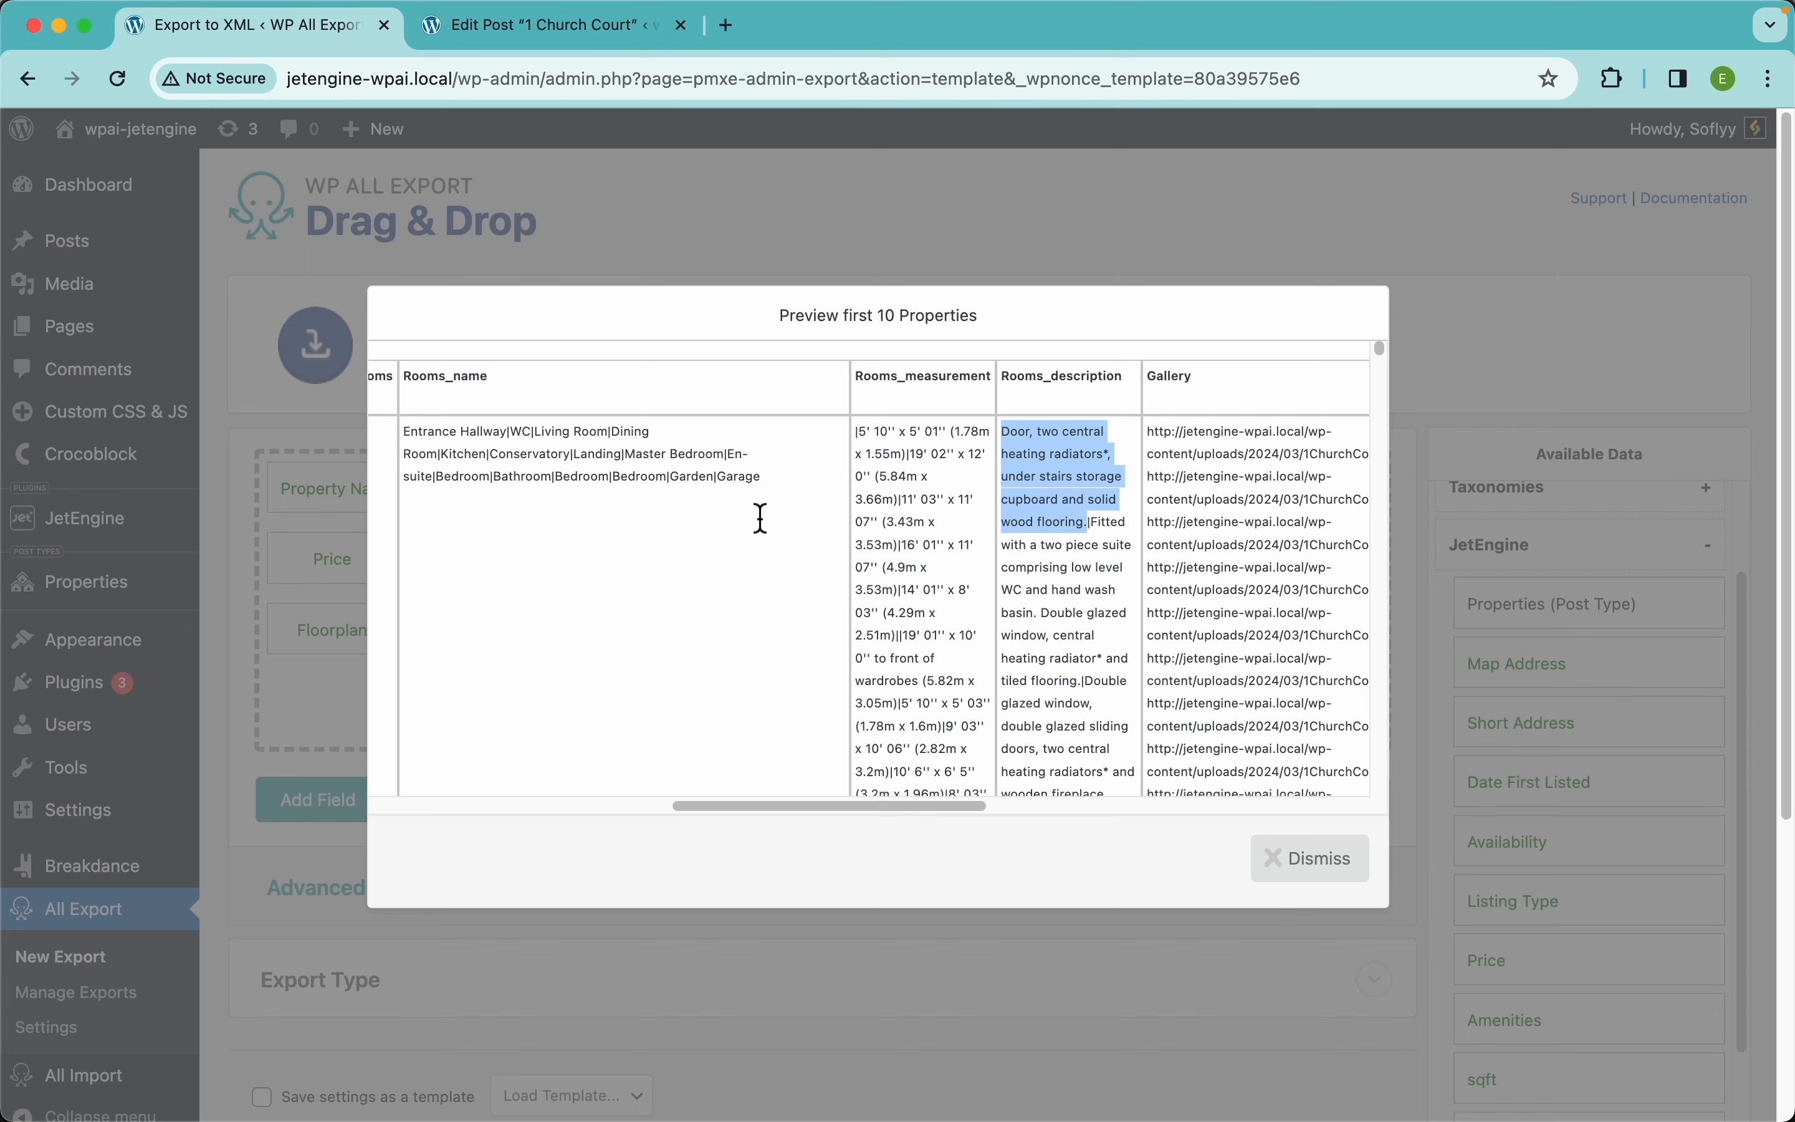
pyautogui.click(1316, 860)
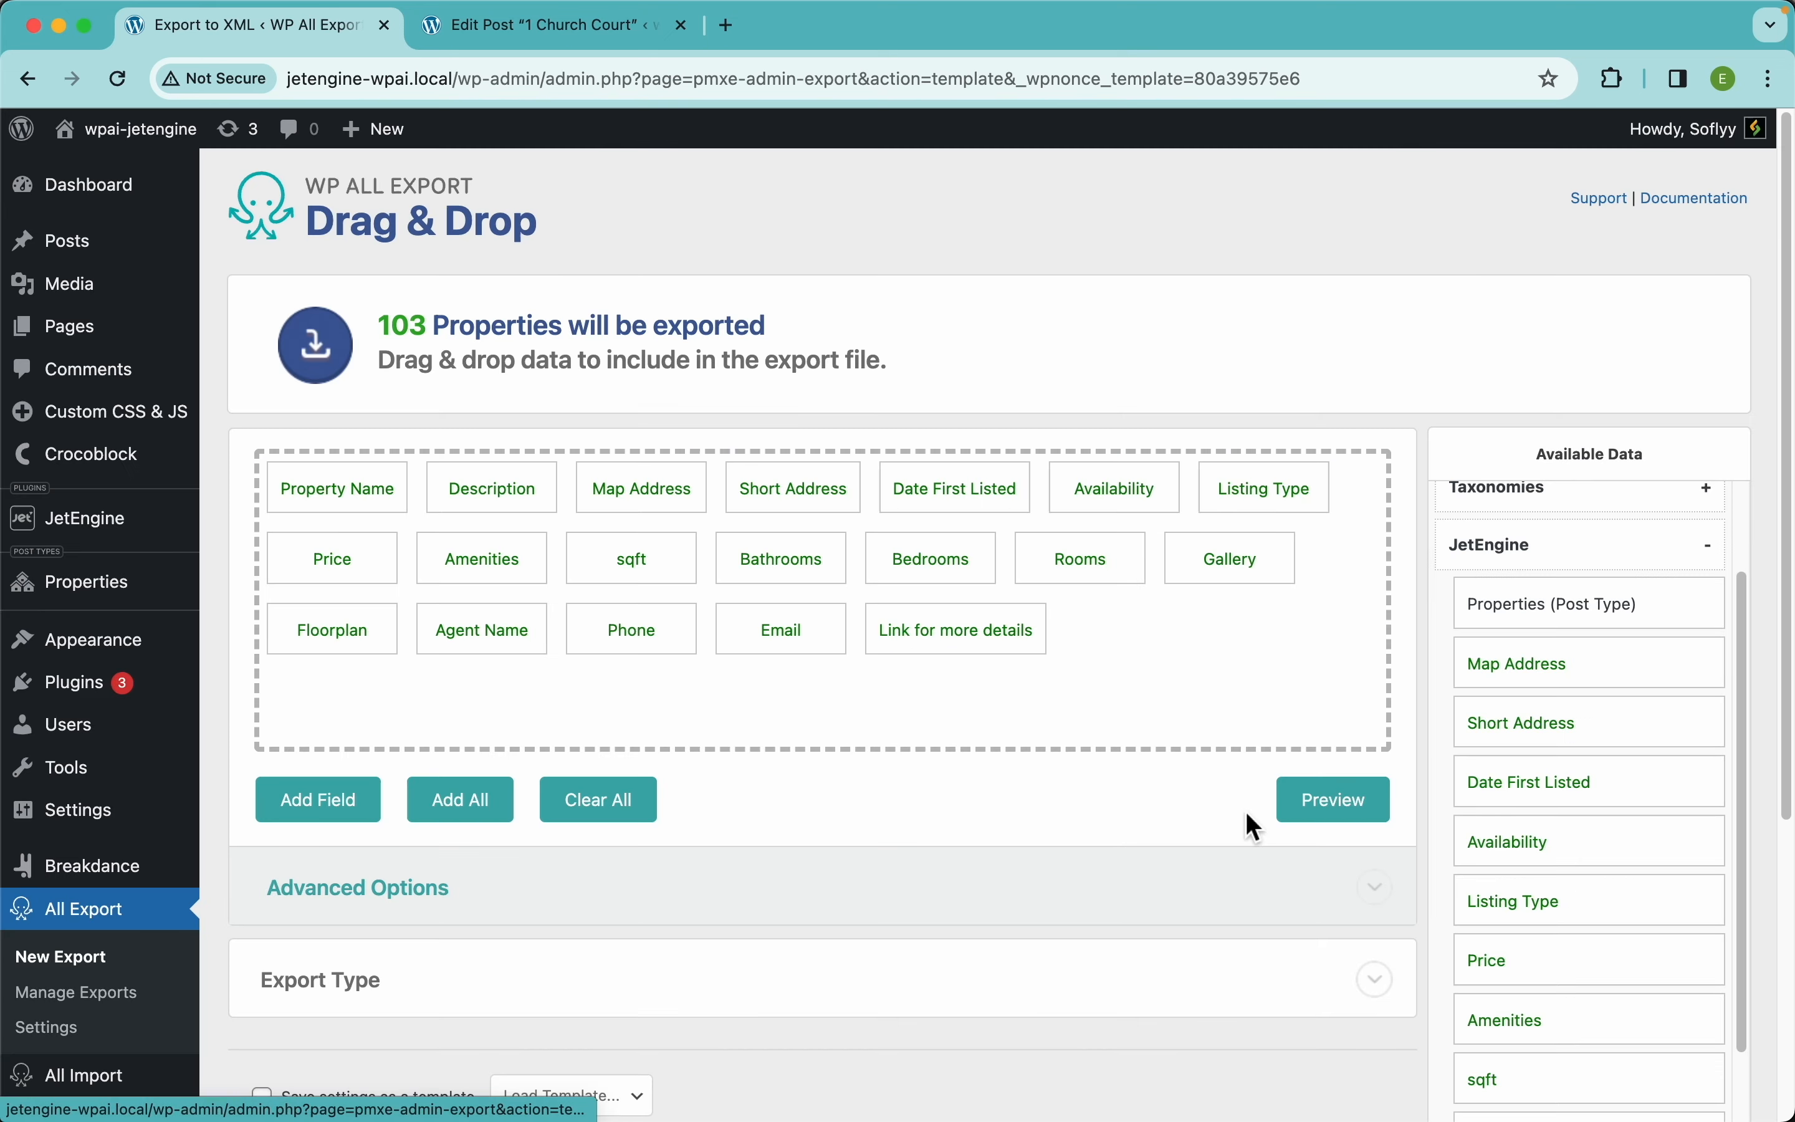
# Turn on 'Display each repeater row in its own csv line' for the Rooms field and save
pyautogui.click(1097, 579)
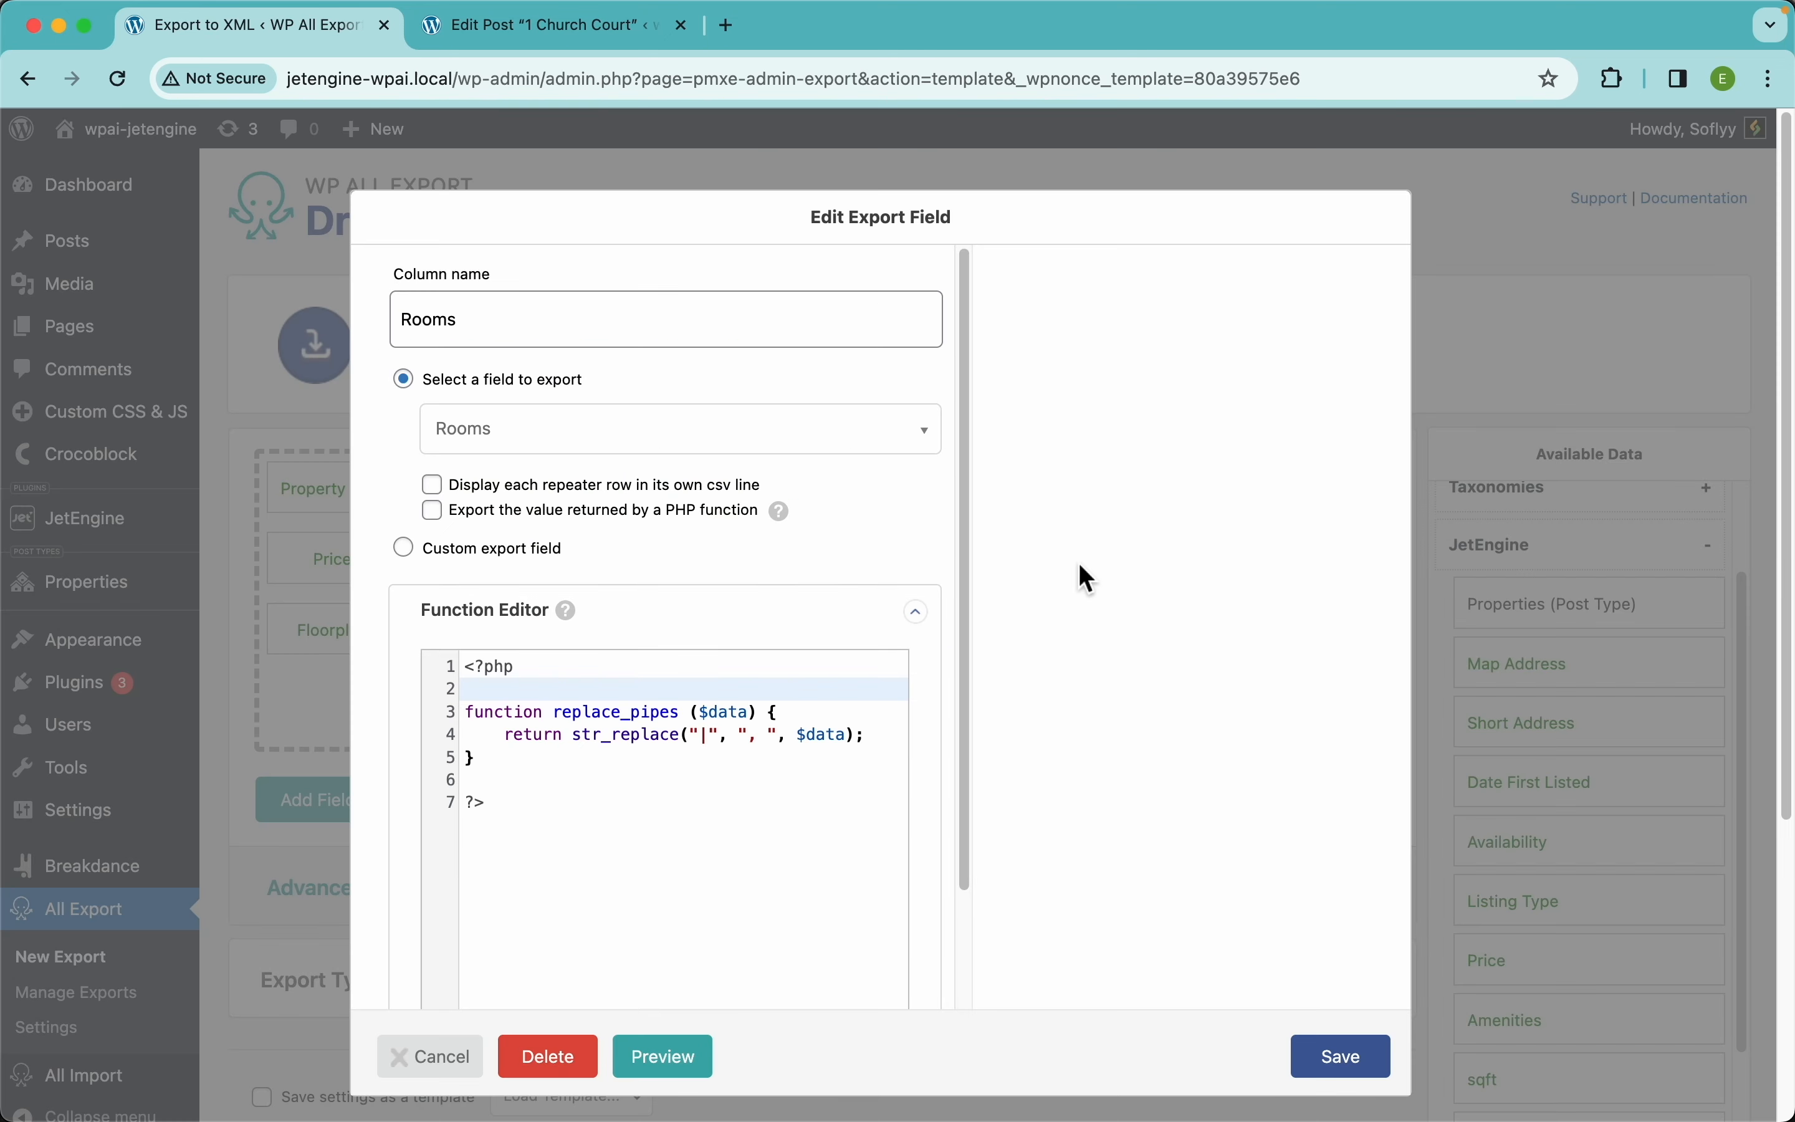
pyautogui.click(573, 491)
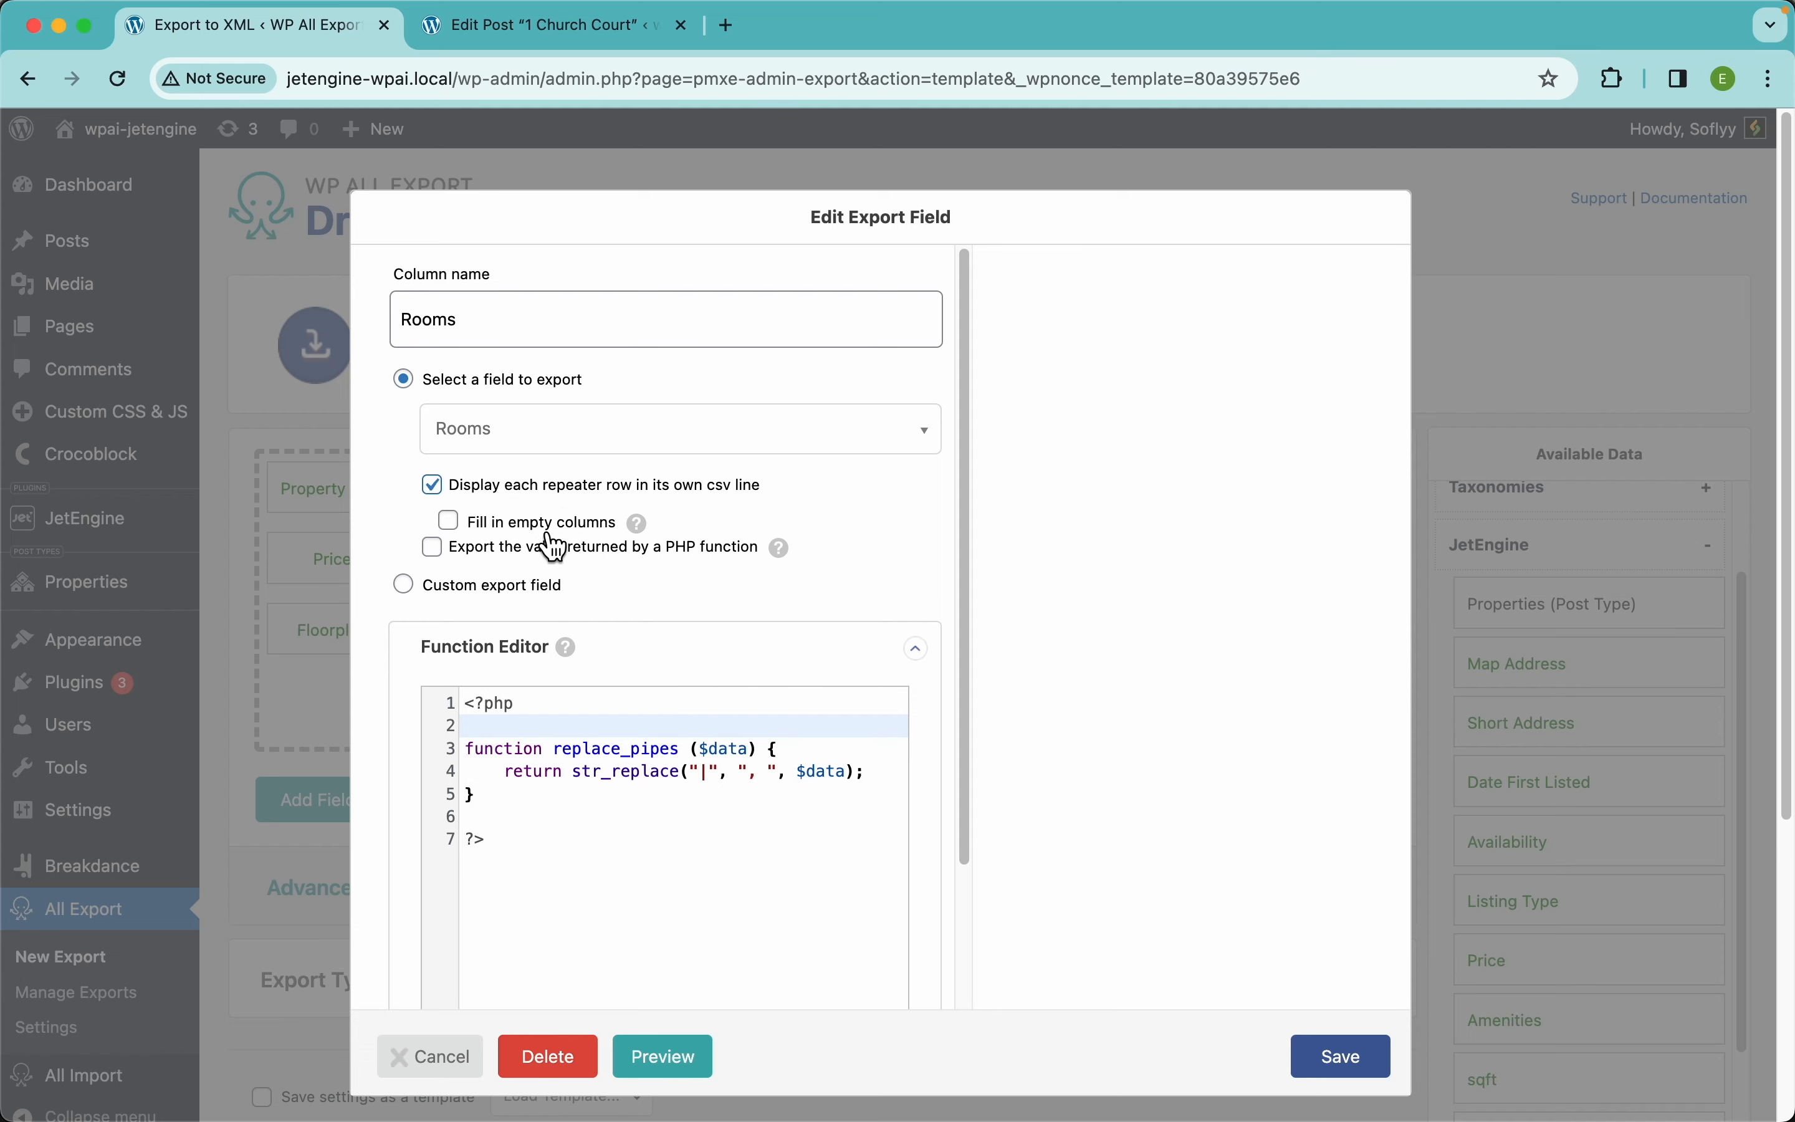
pyautogui.click(1362, 1068)
# Preview the first 10 properties to check each room appears as a separate row
pyautogui.click(1334, 806)
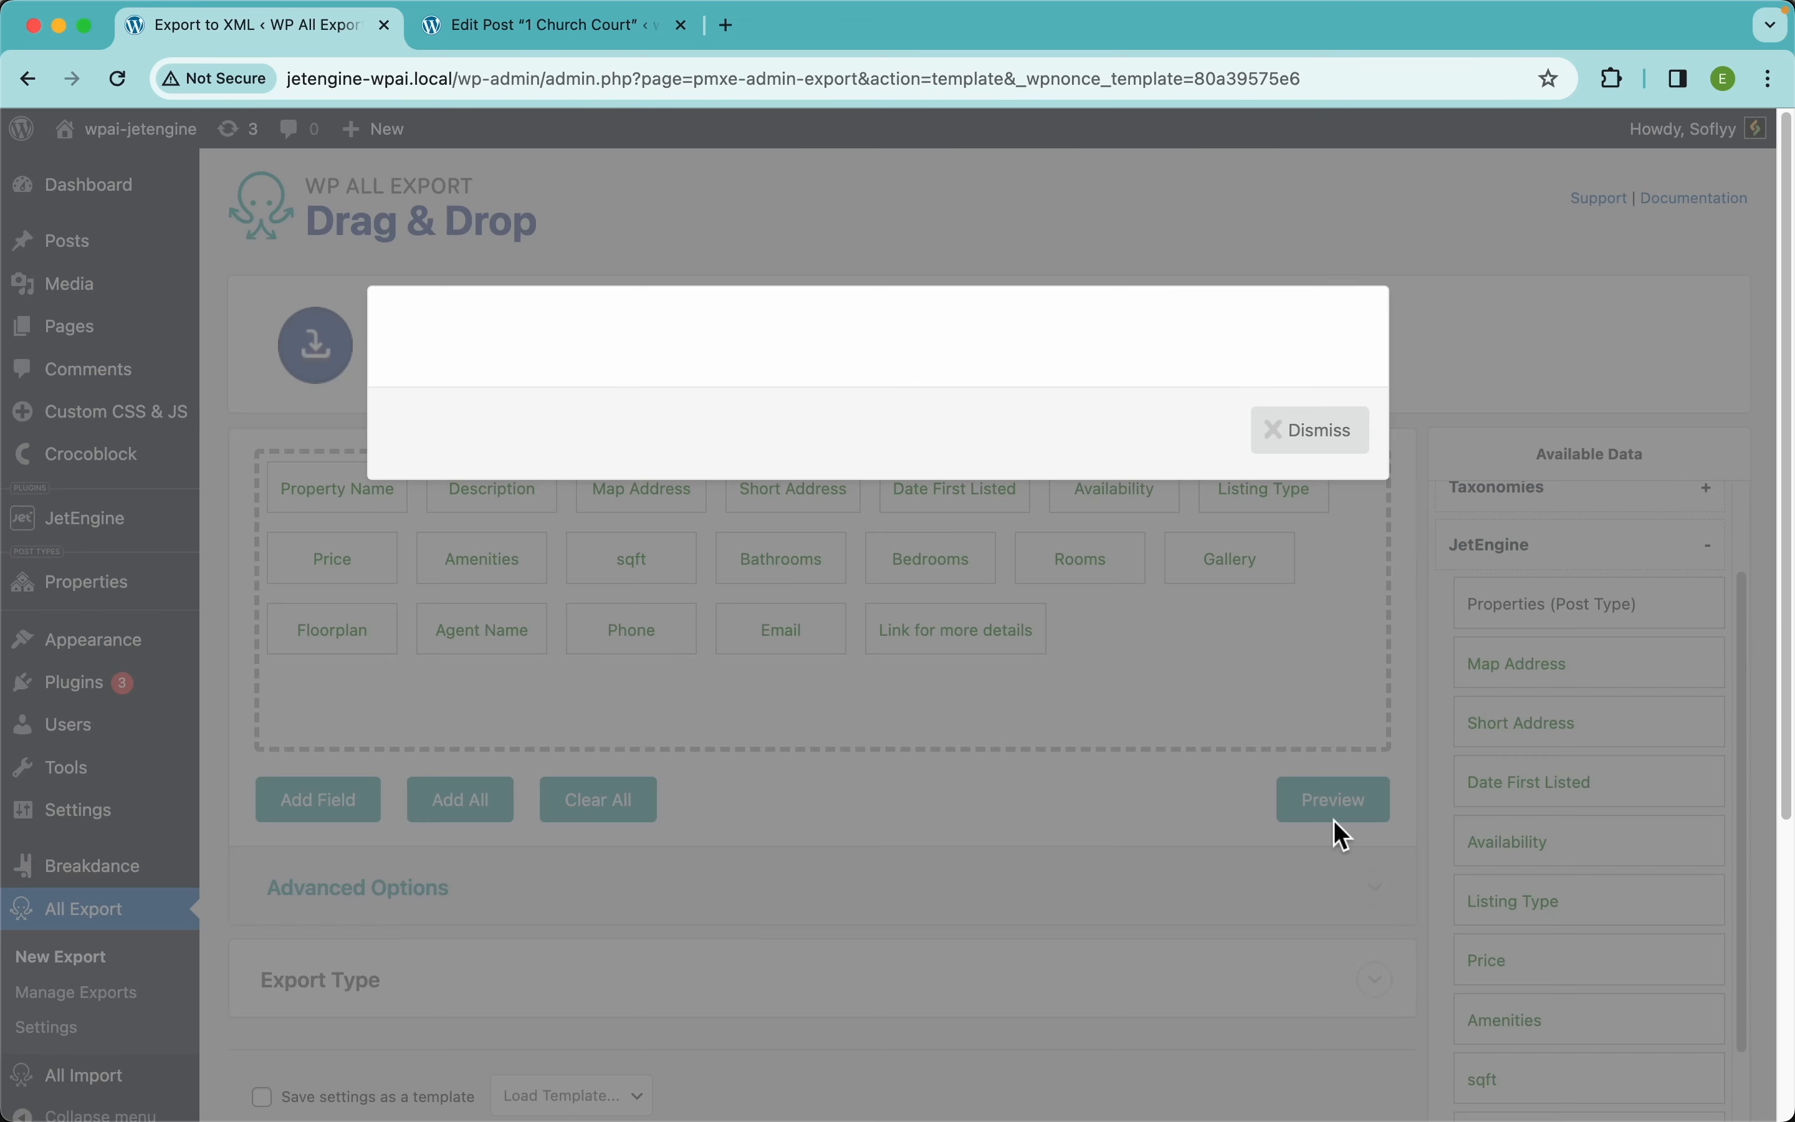
pyautogui.hscroll(10, 873, 642)
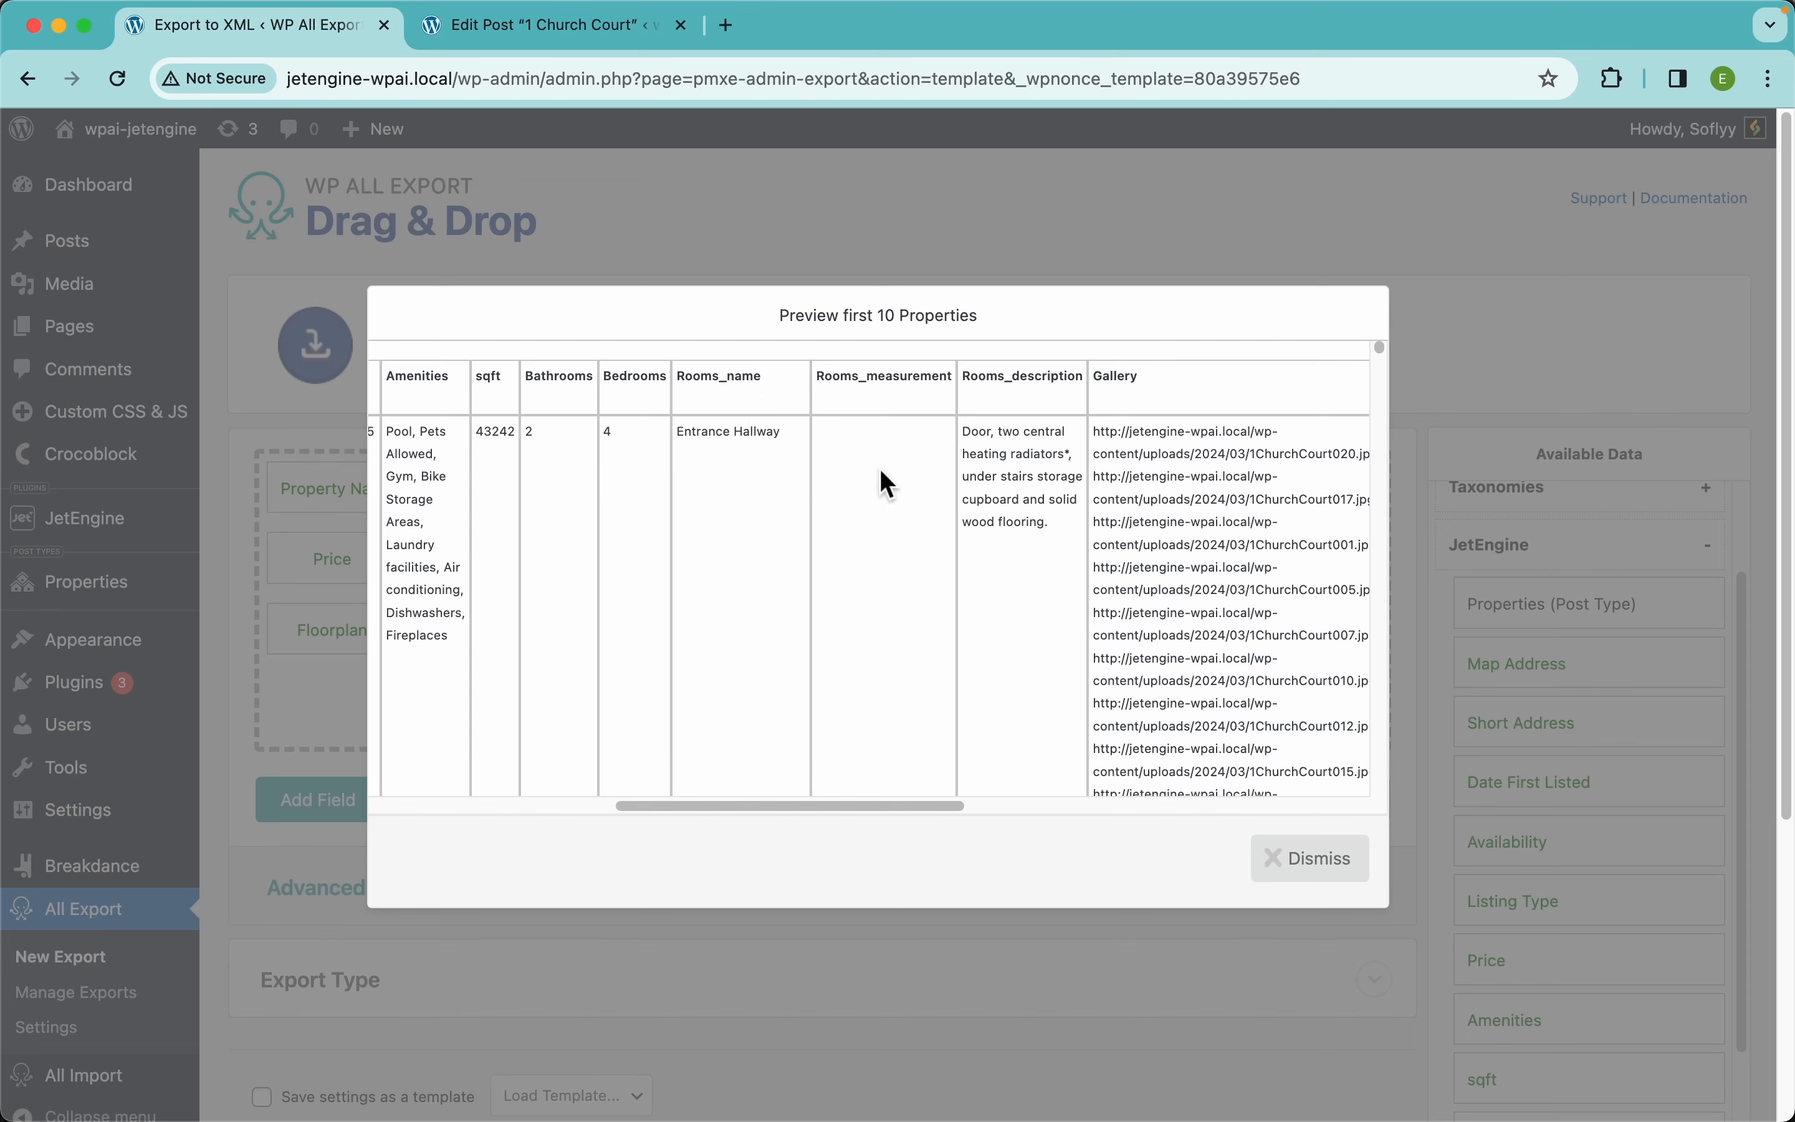
pyautogui.scroll(-10, 845, 577)
pyautogui.scroll(-1, 846, 575)
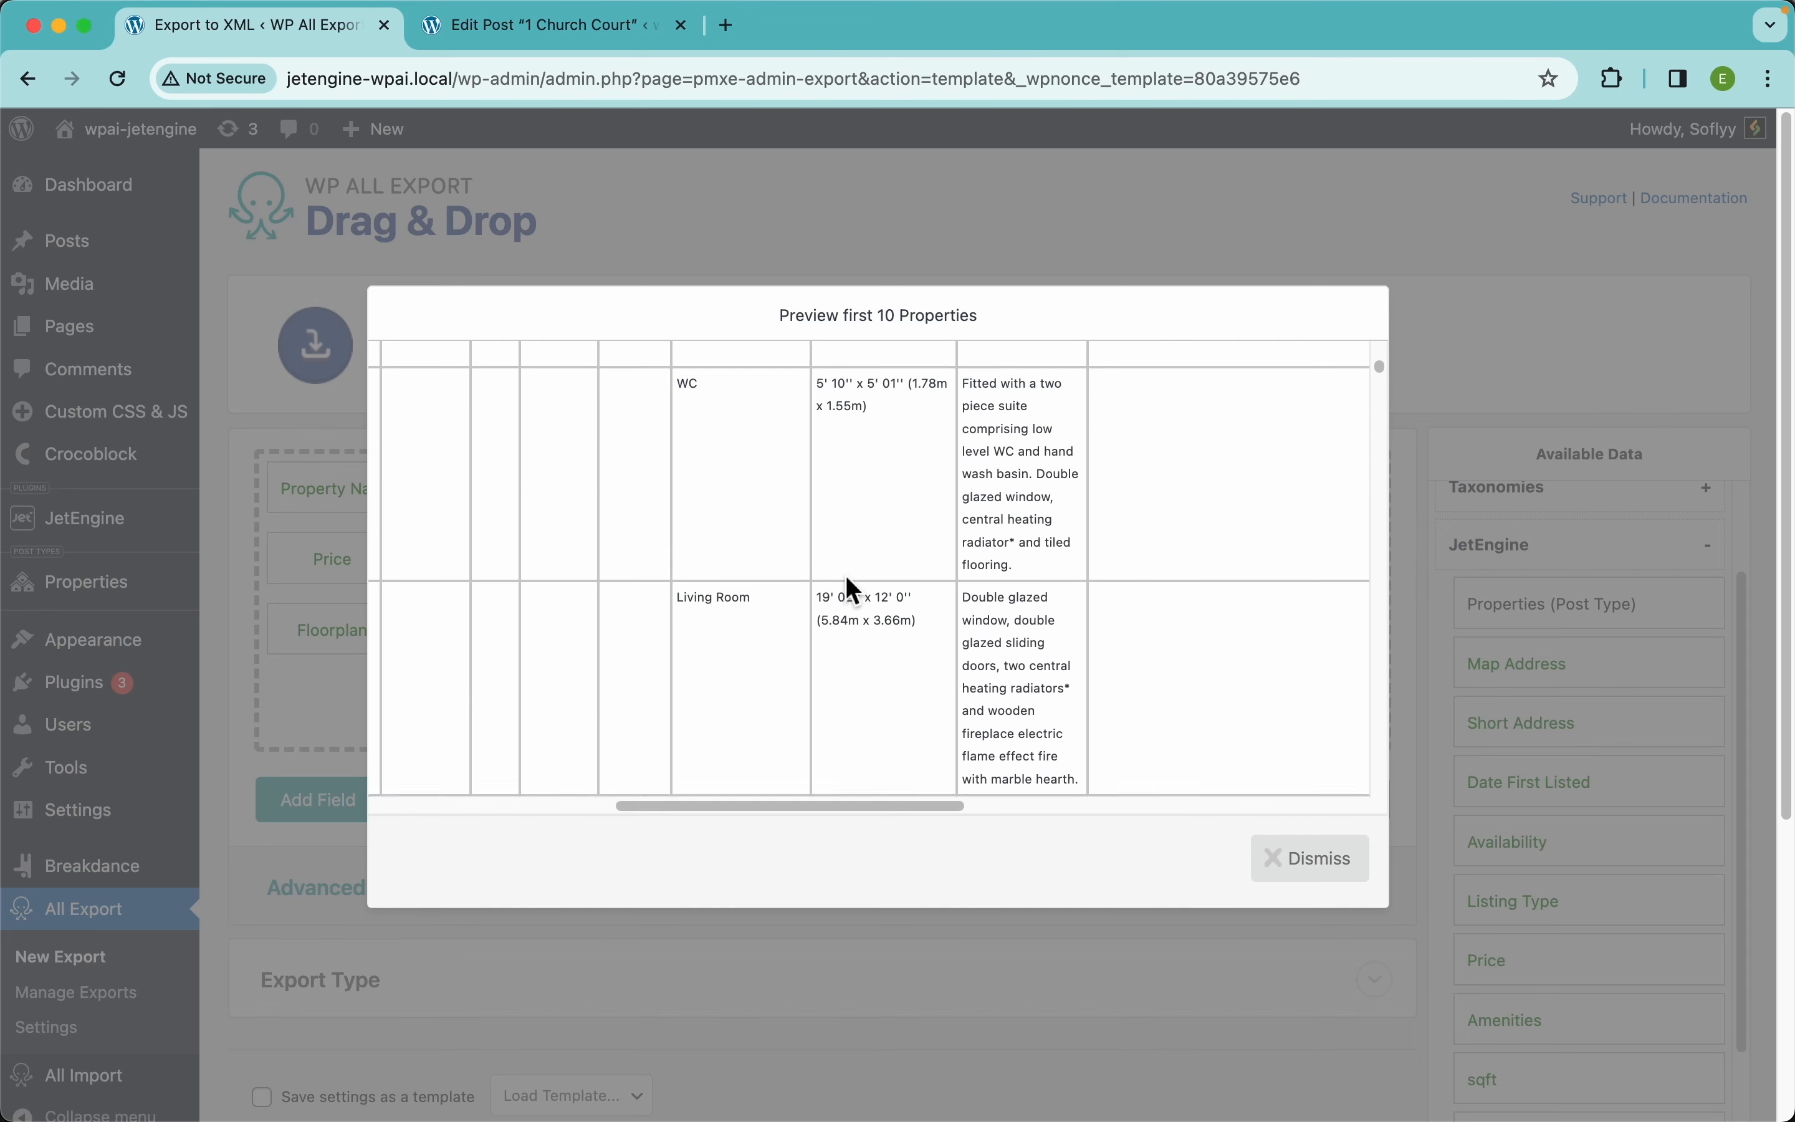
pyautogui.scroll(2, 756, 527)
pyautogui.scroll(-8, 758, 688)
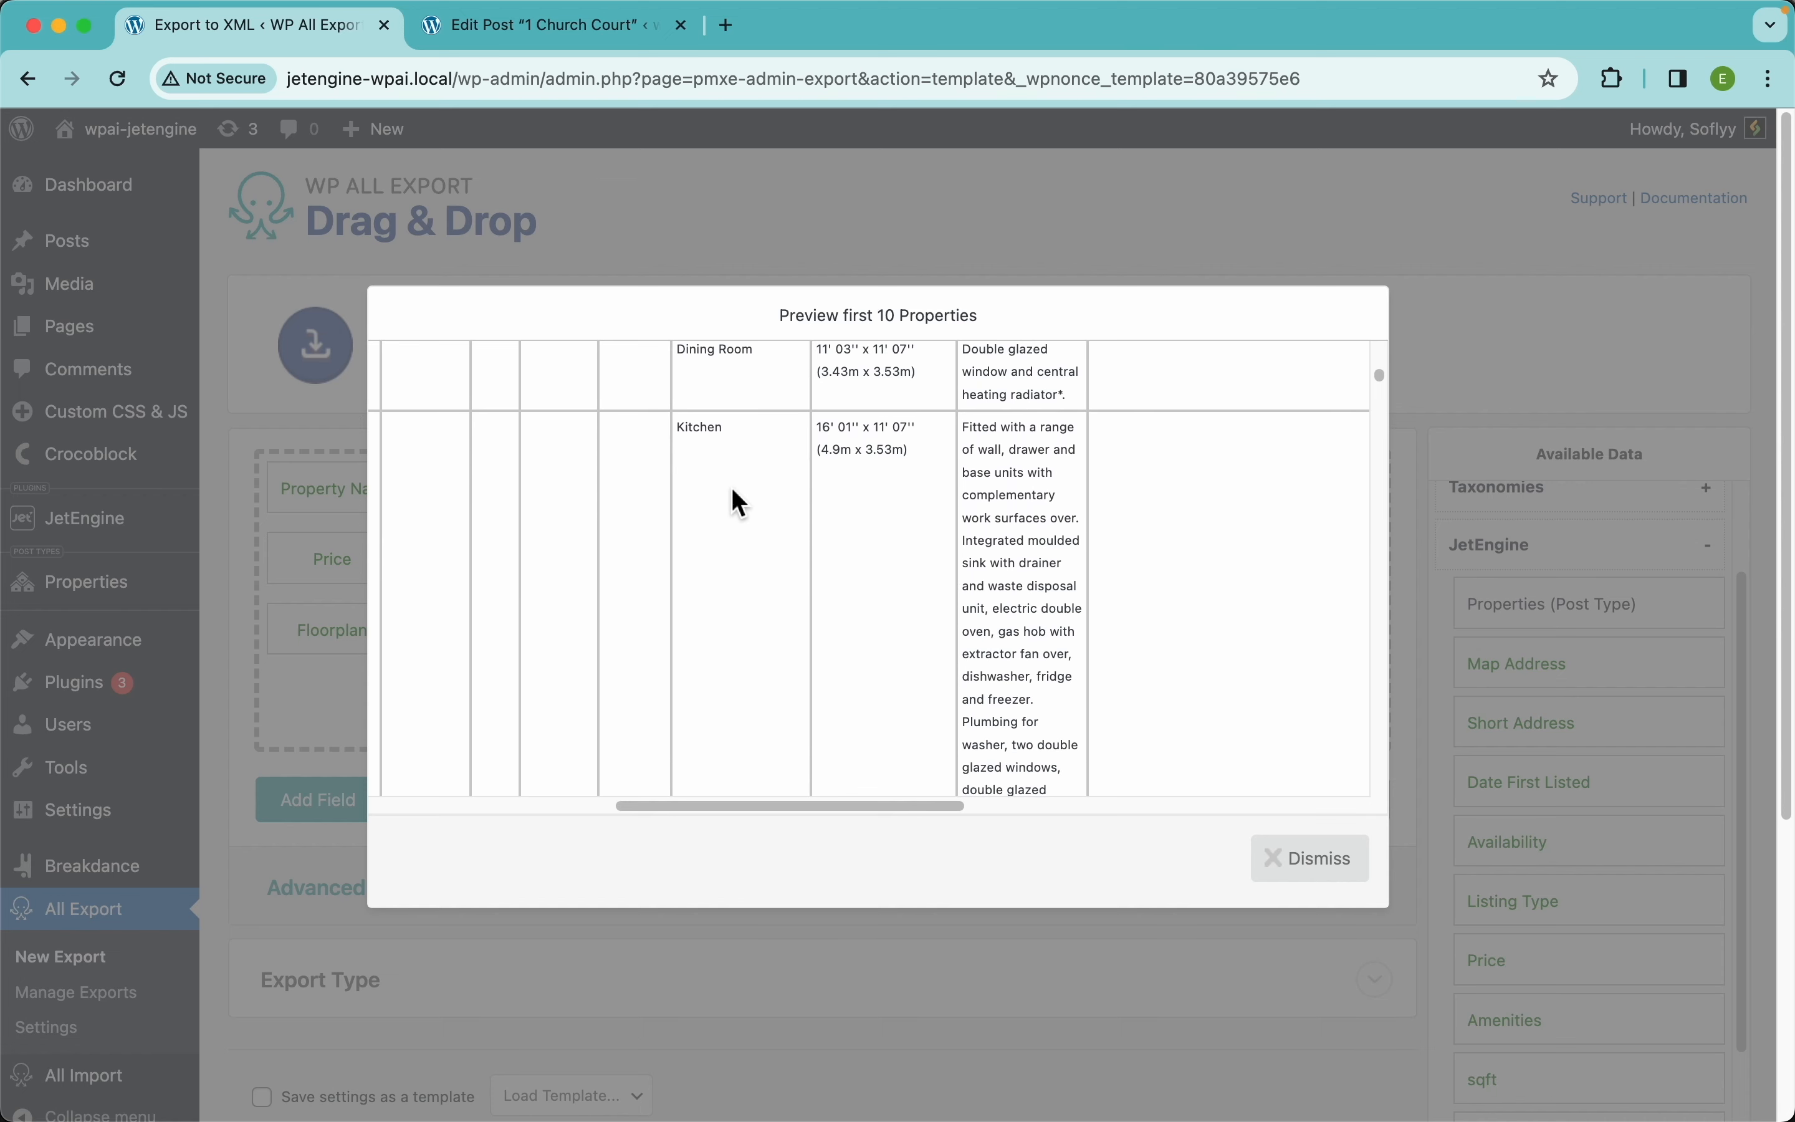
pyautogui.scroll(6, 732, 490)
pyautogui.hscroll(-3, 732, 490)
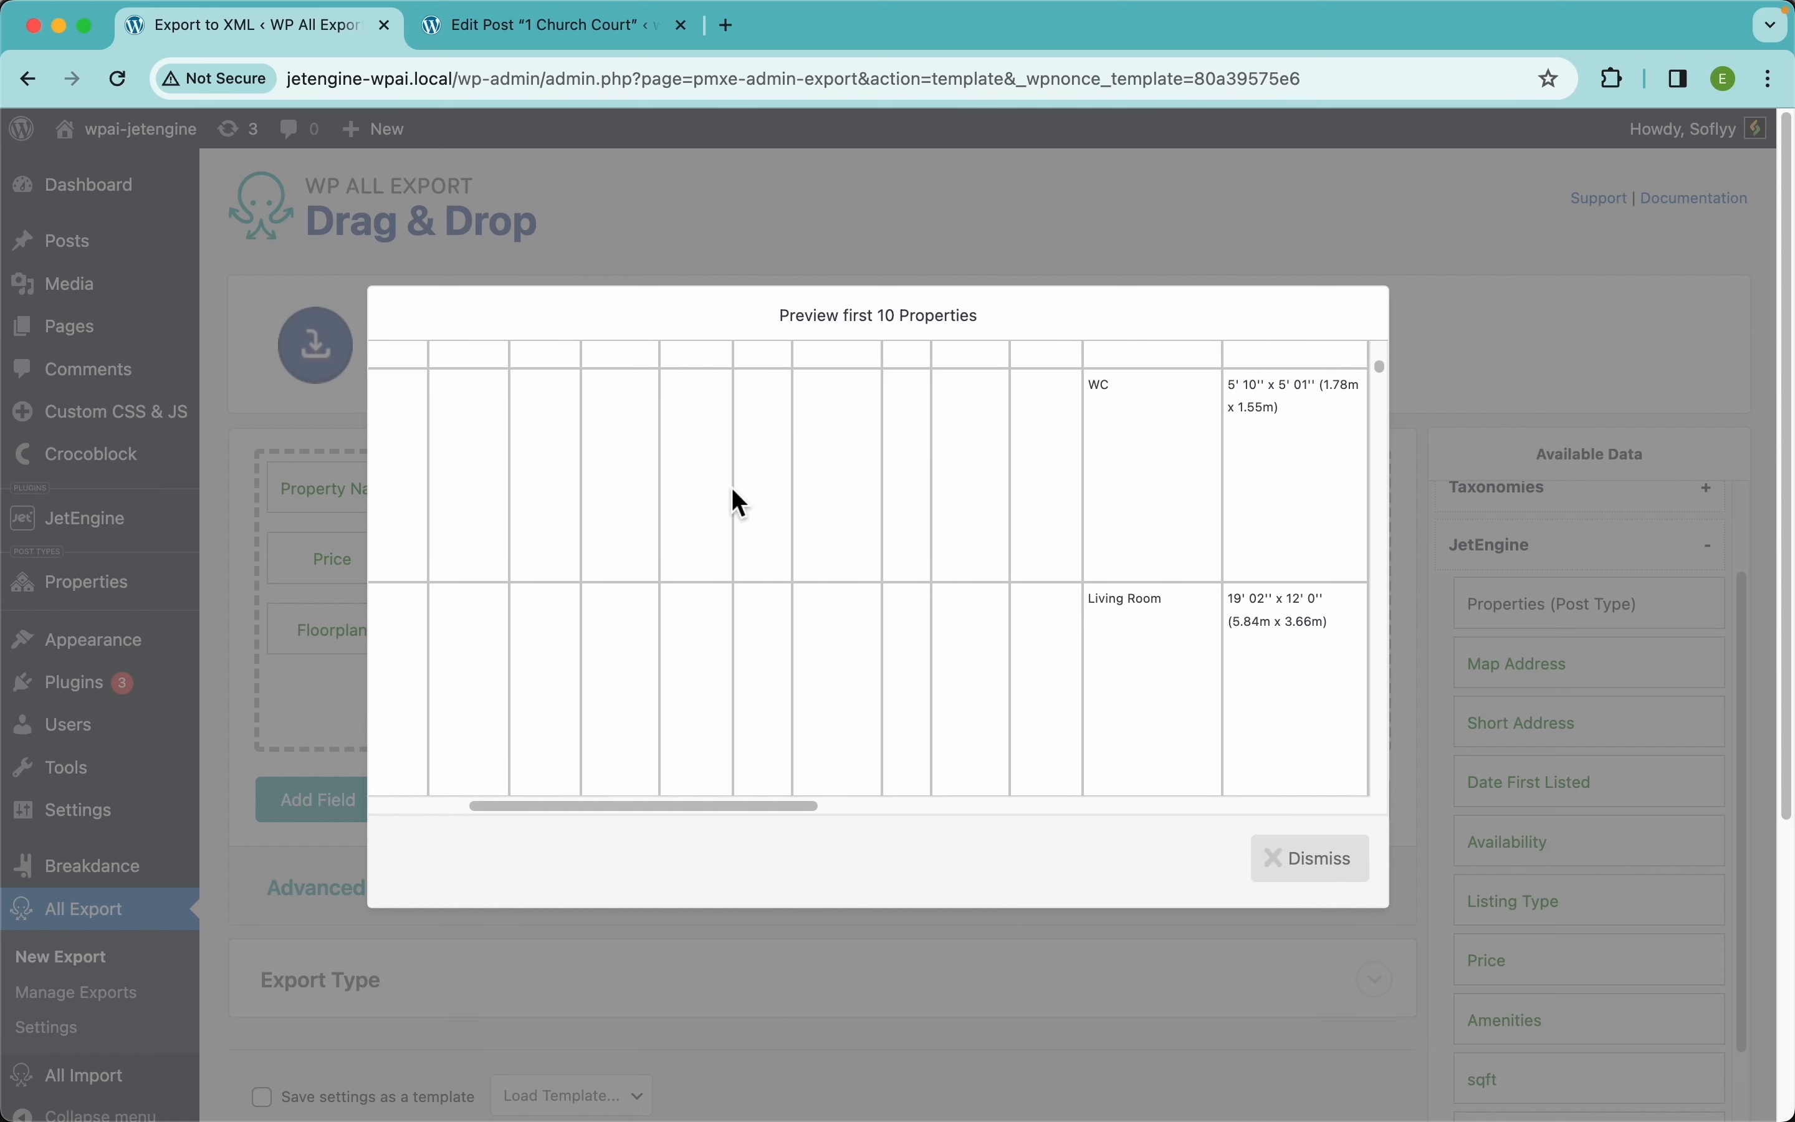
pyautogui.hscroll(-4, 732, 488)
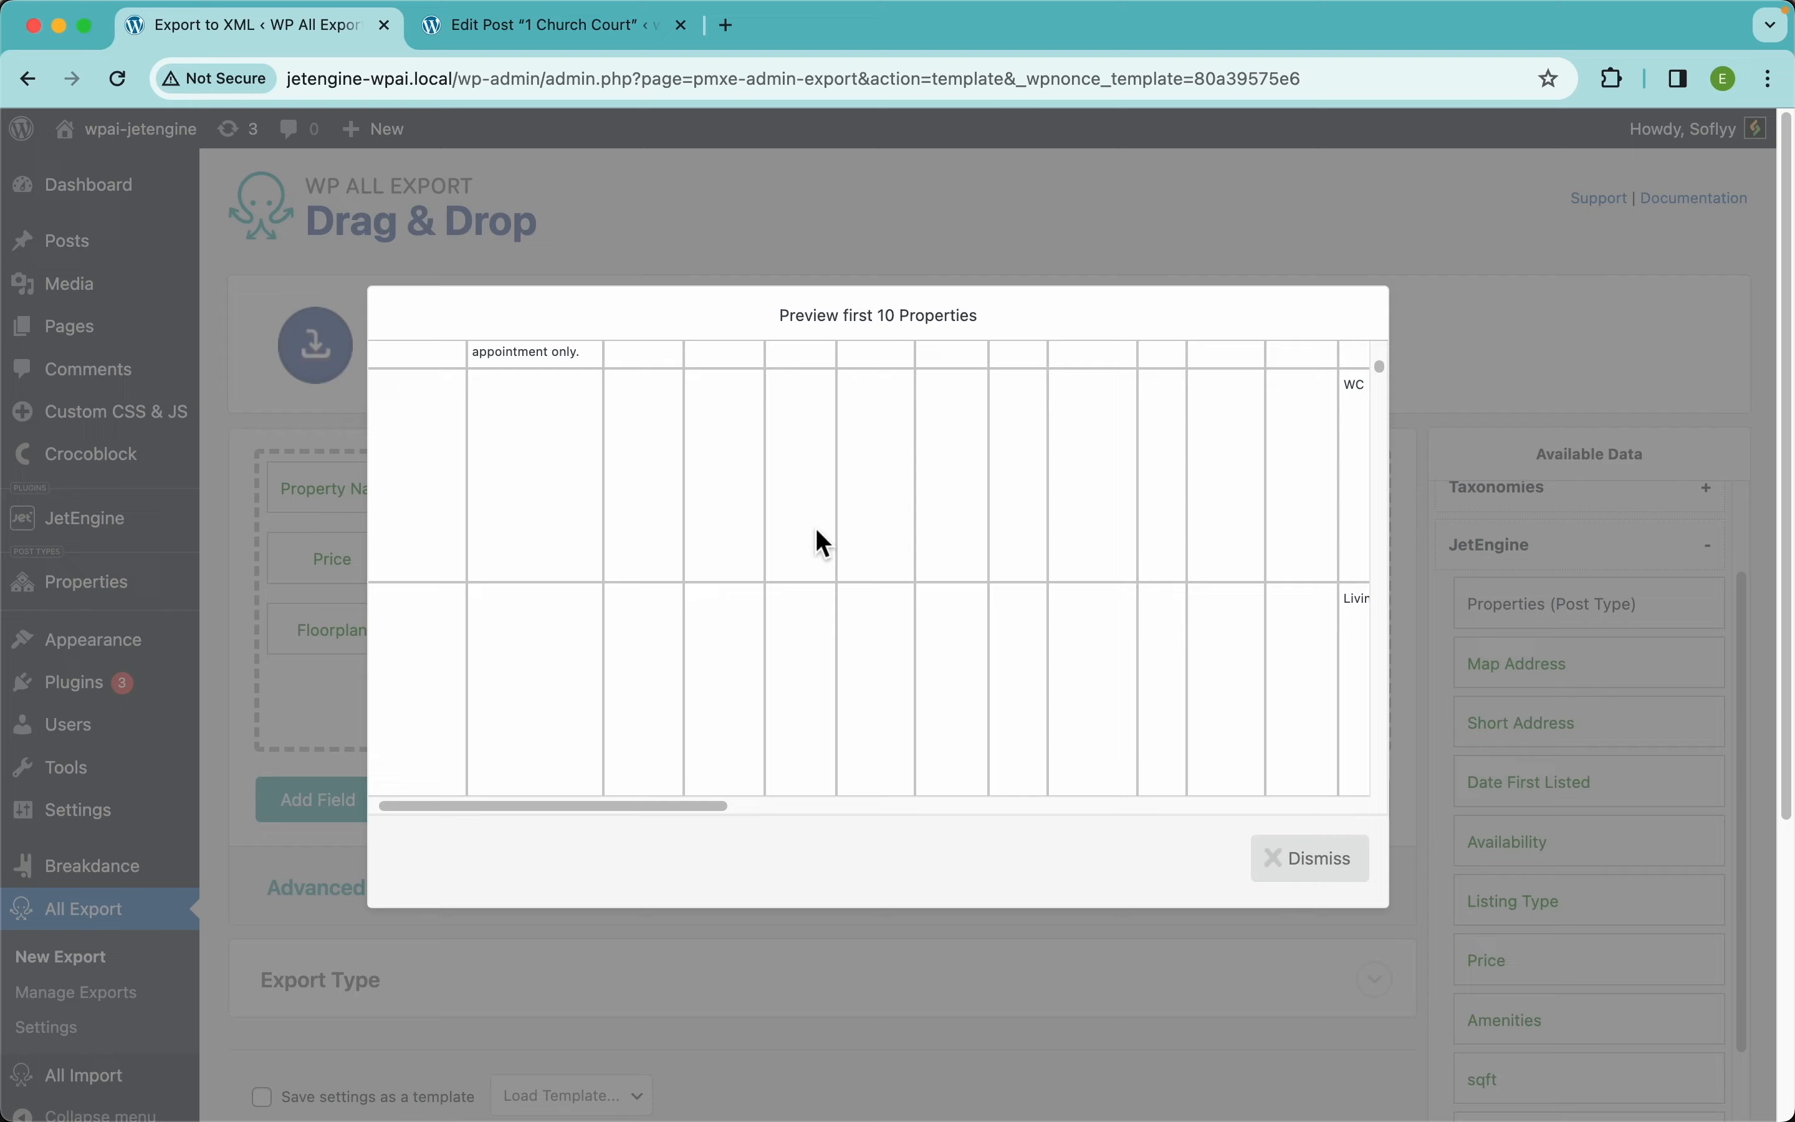
pyautogui.scroll(-4, 759, 575)
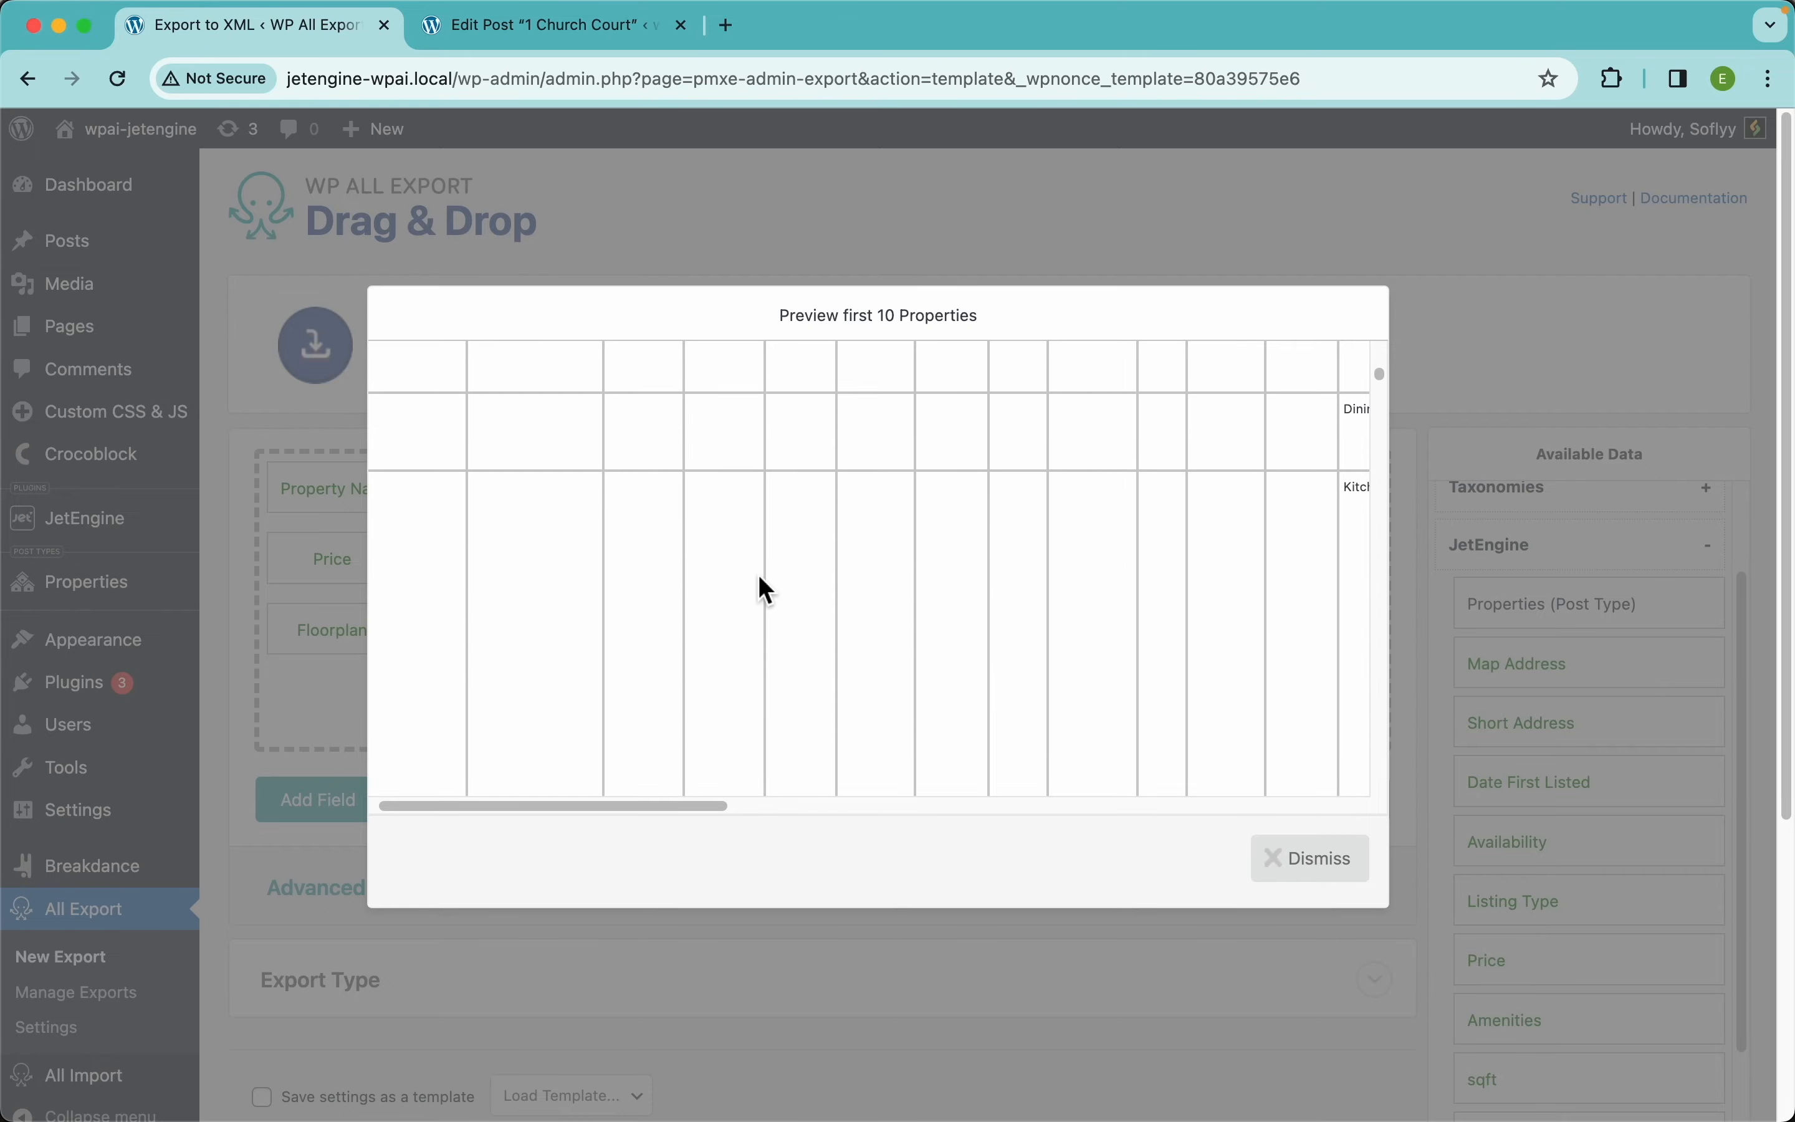
pyautogui.hscroll(-1, 759, 575)
pyautogui.scroll(5, 759, 575)
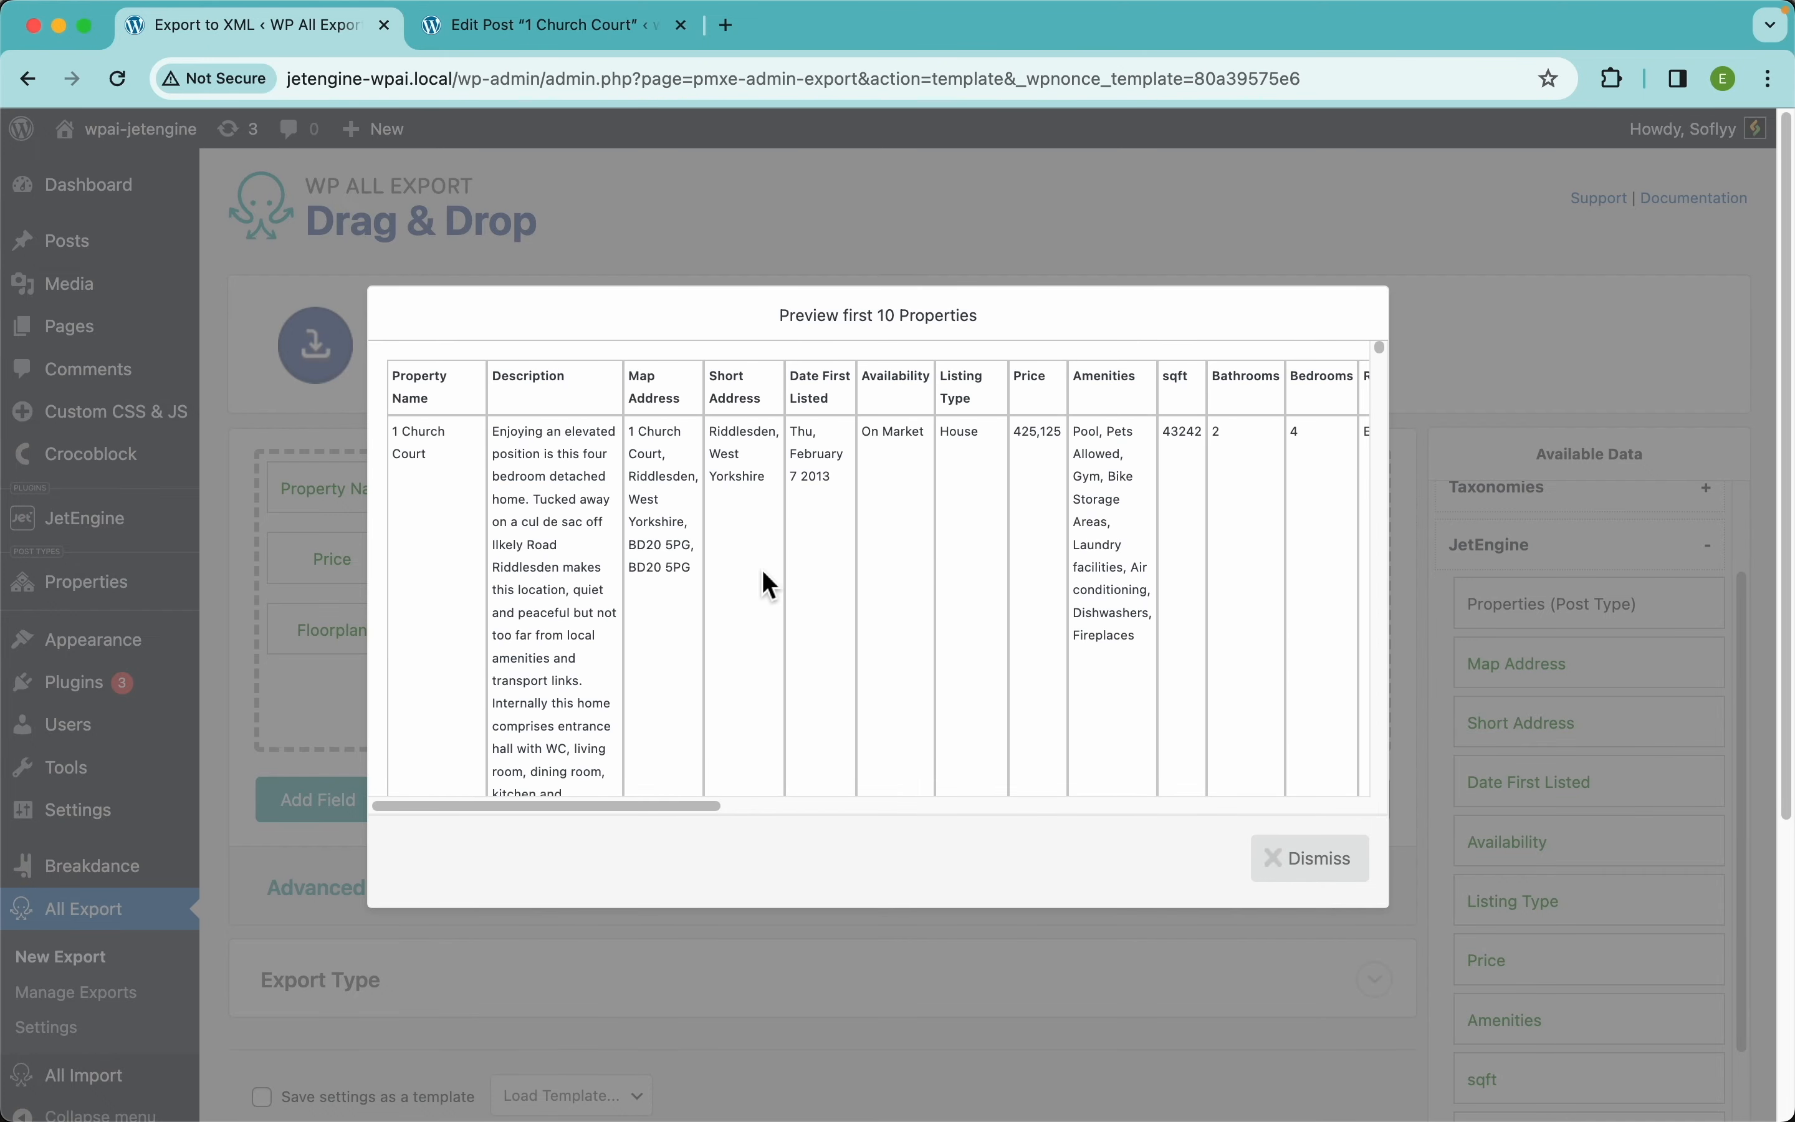
pyautogui.click(1202, 219)
# Turn on 'Fill in empty columns' for the Rooms field and save
pyautogui.click(1081, 564)
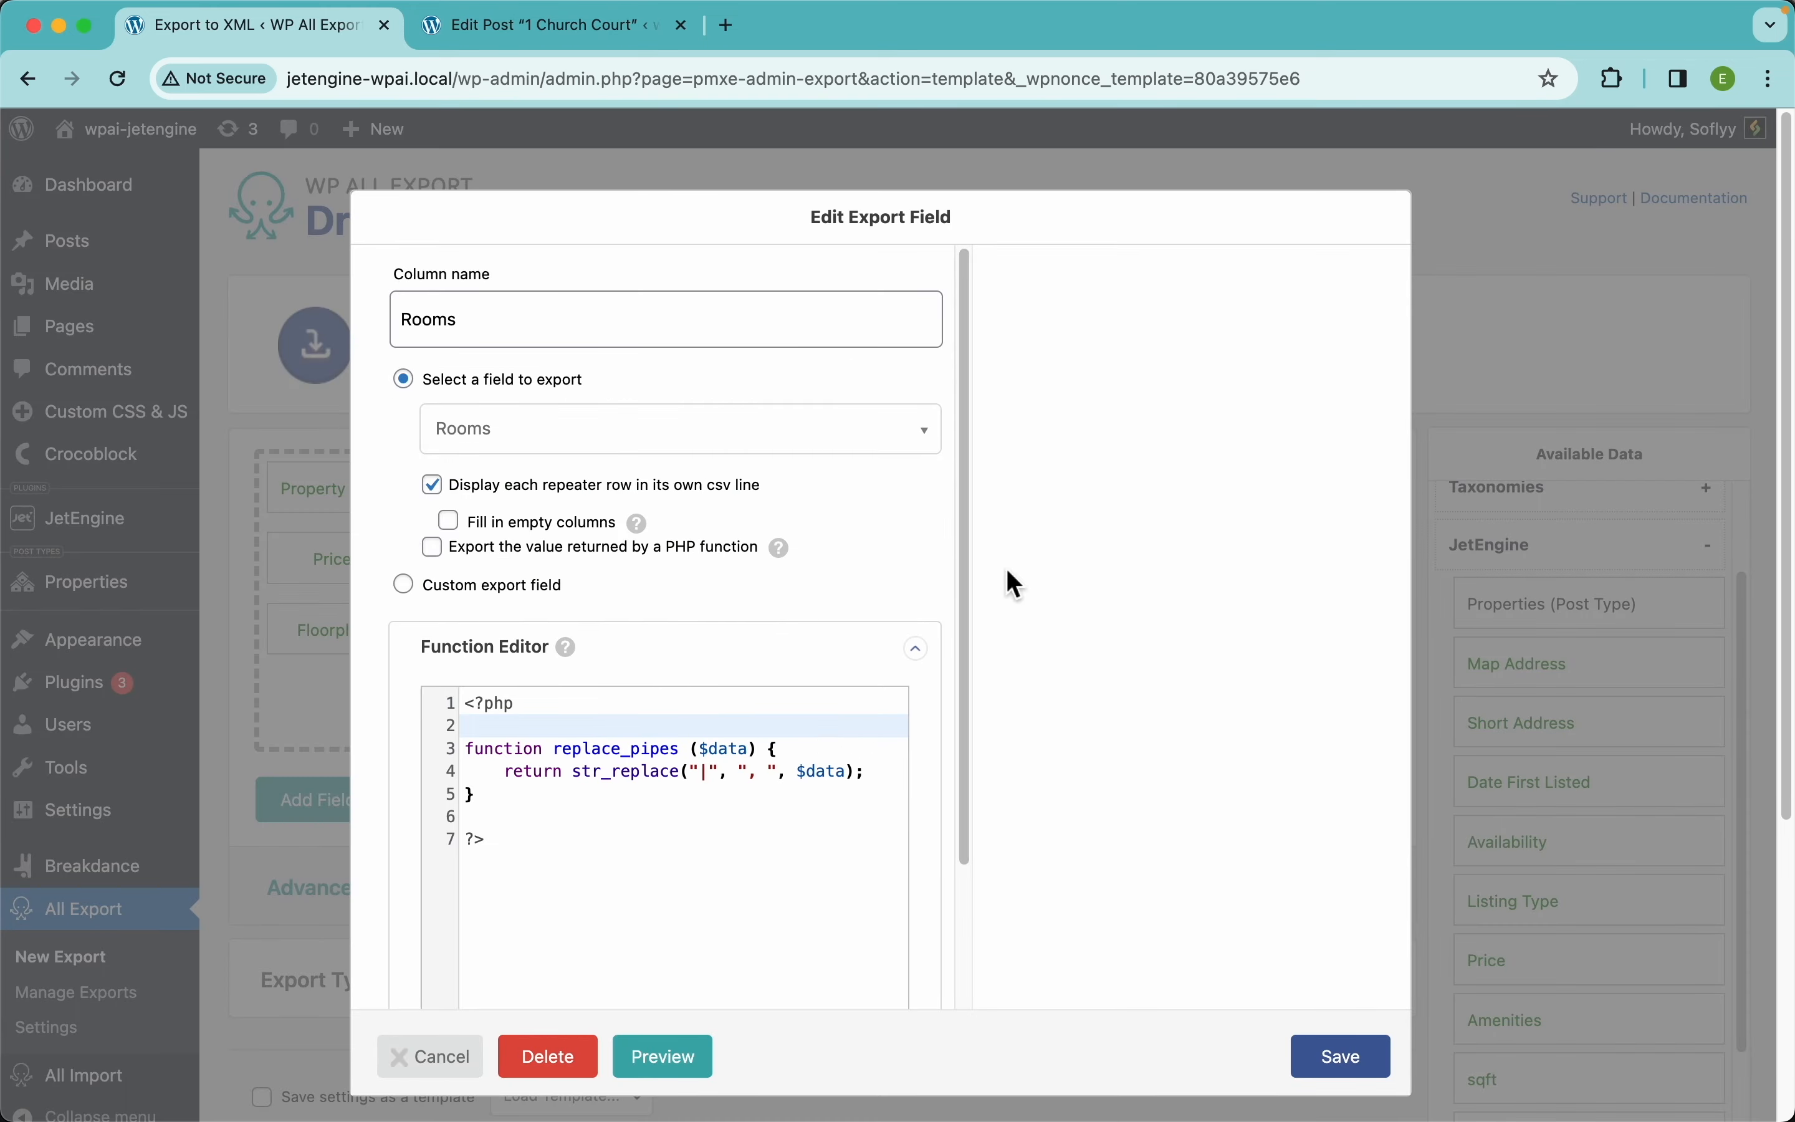
pyautogui.click(542, 533)
pyautogui.moveTo(652, 531)
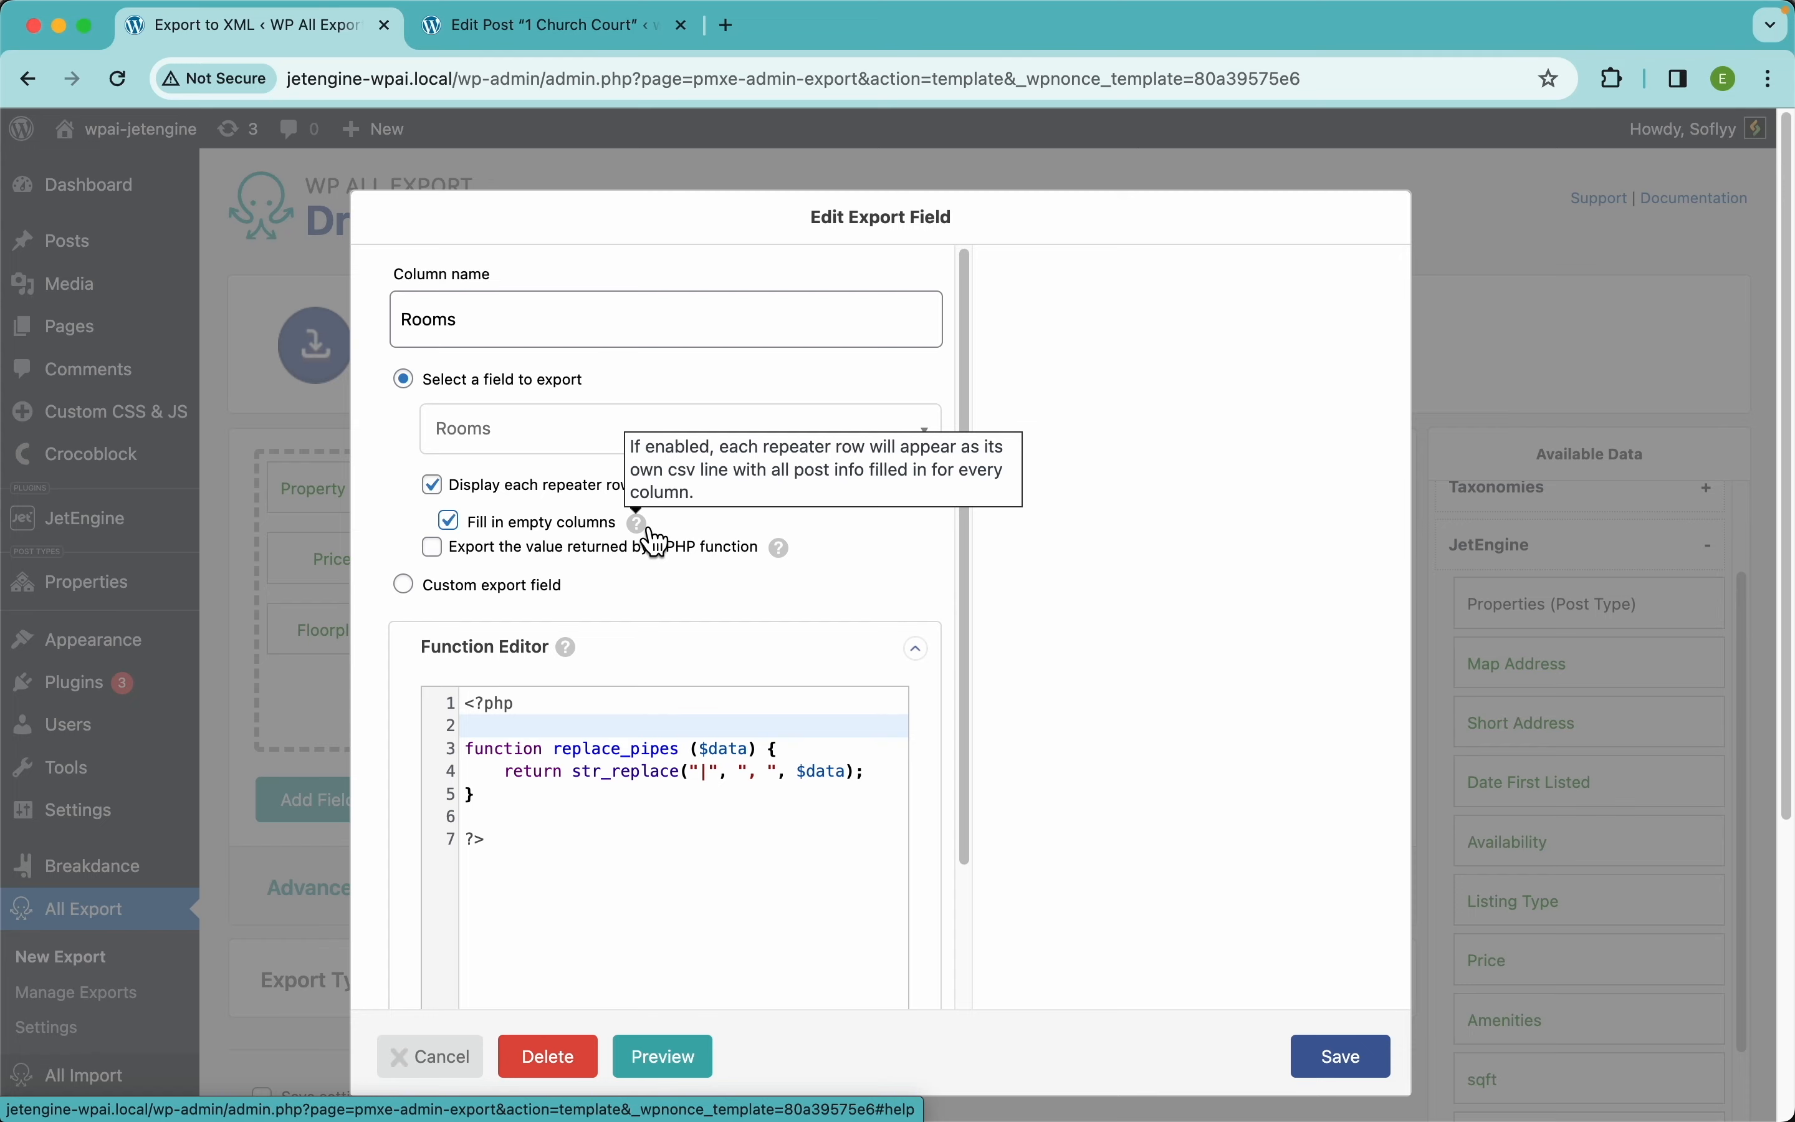
pyautogui.click(1343, 1061)
pyautogui.click(1336, 798)
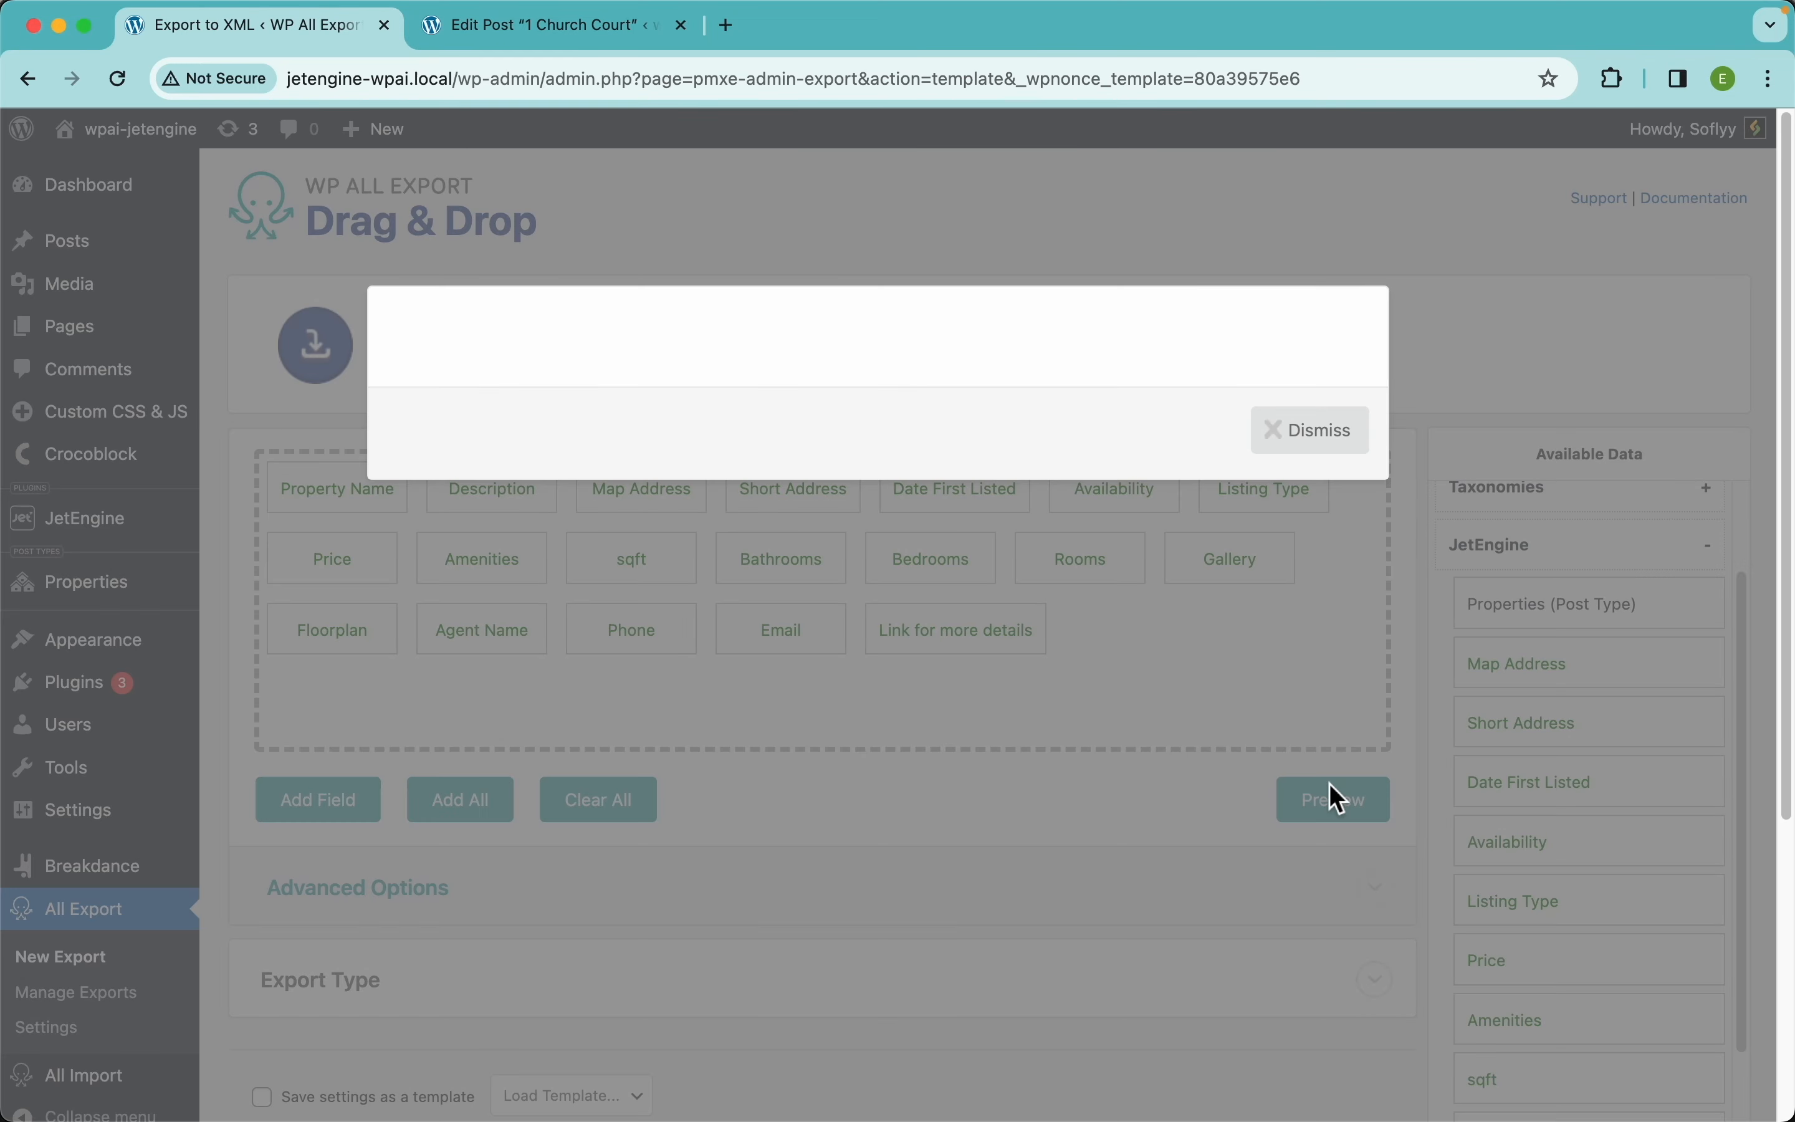
pyautogui.hscroll(15, 1155, 688)
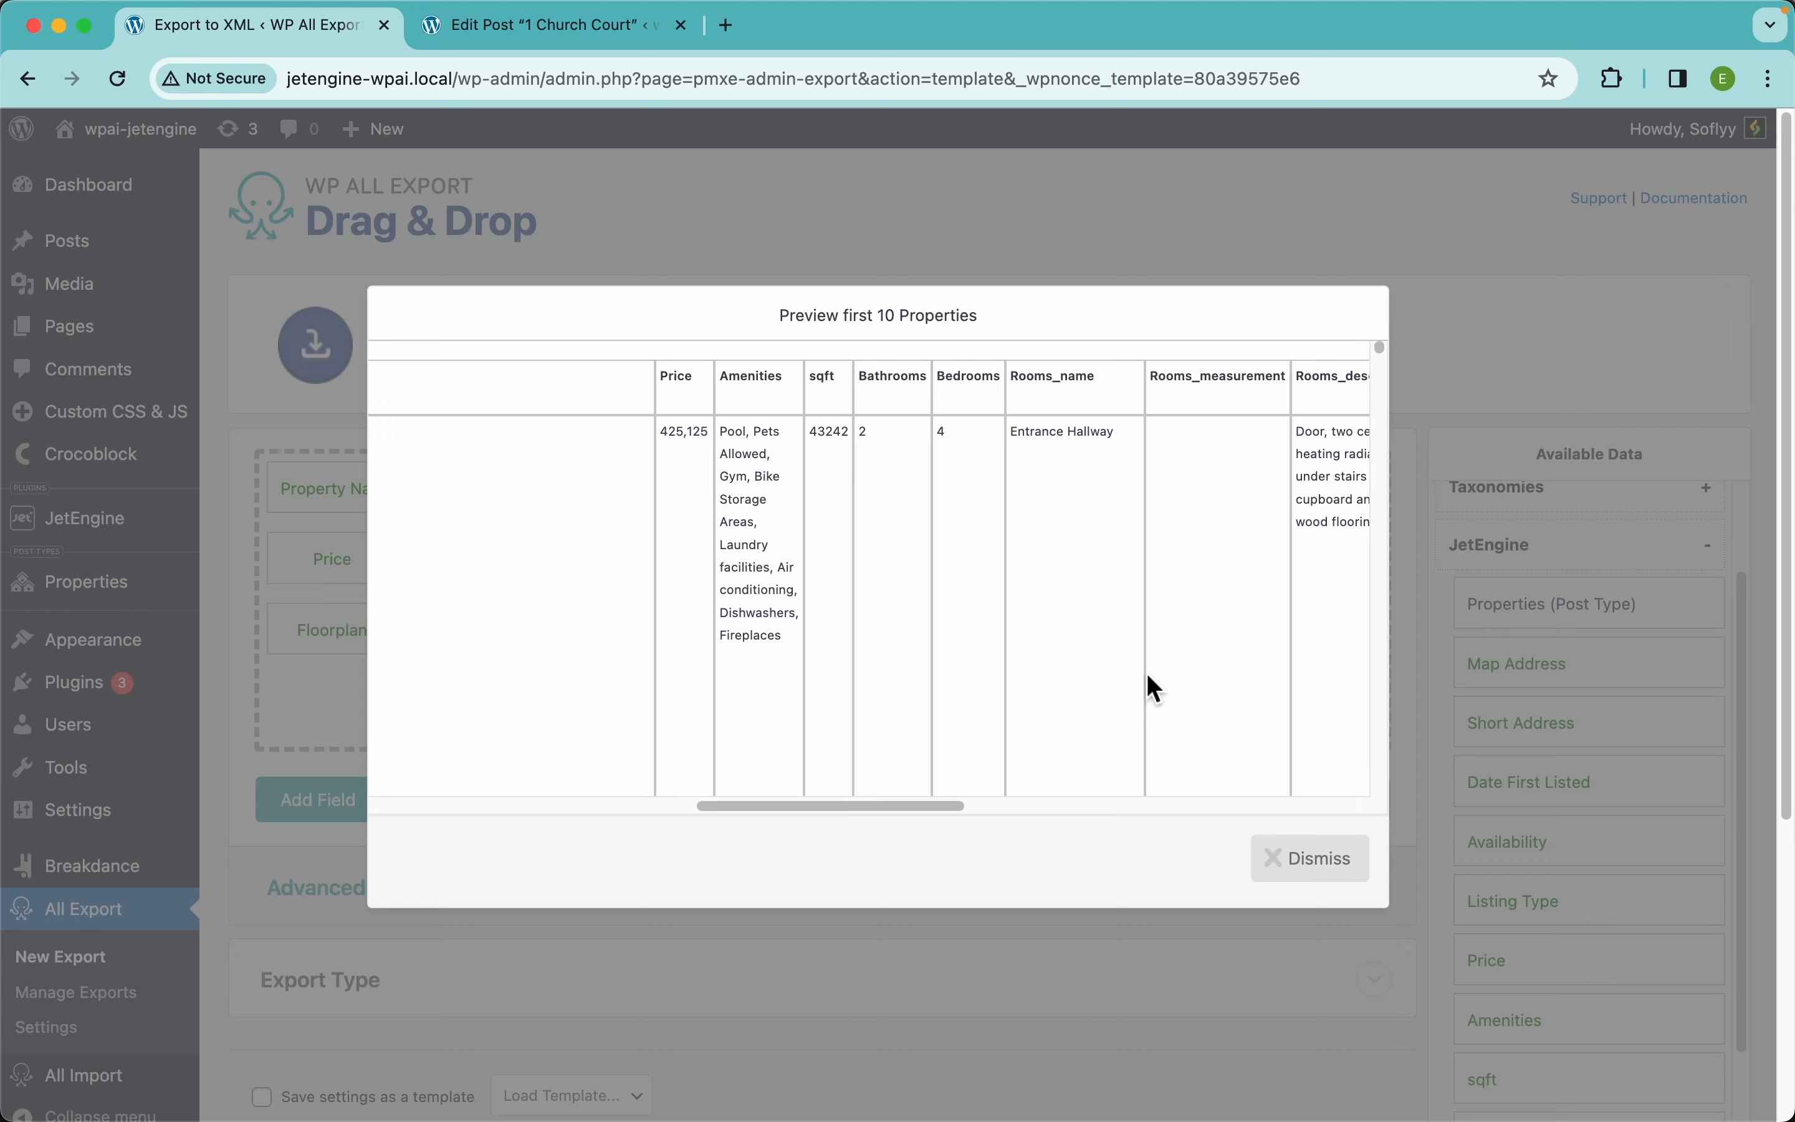
pyautogui.hscroll(4, 1155, 689)
pyautogui.scroll(-5, 918, 536)
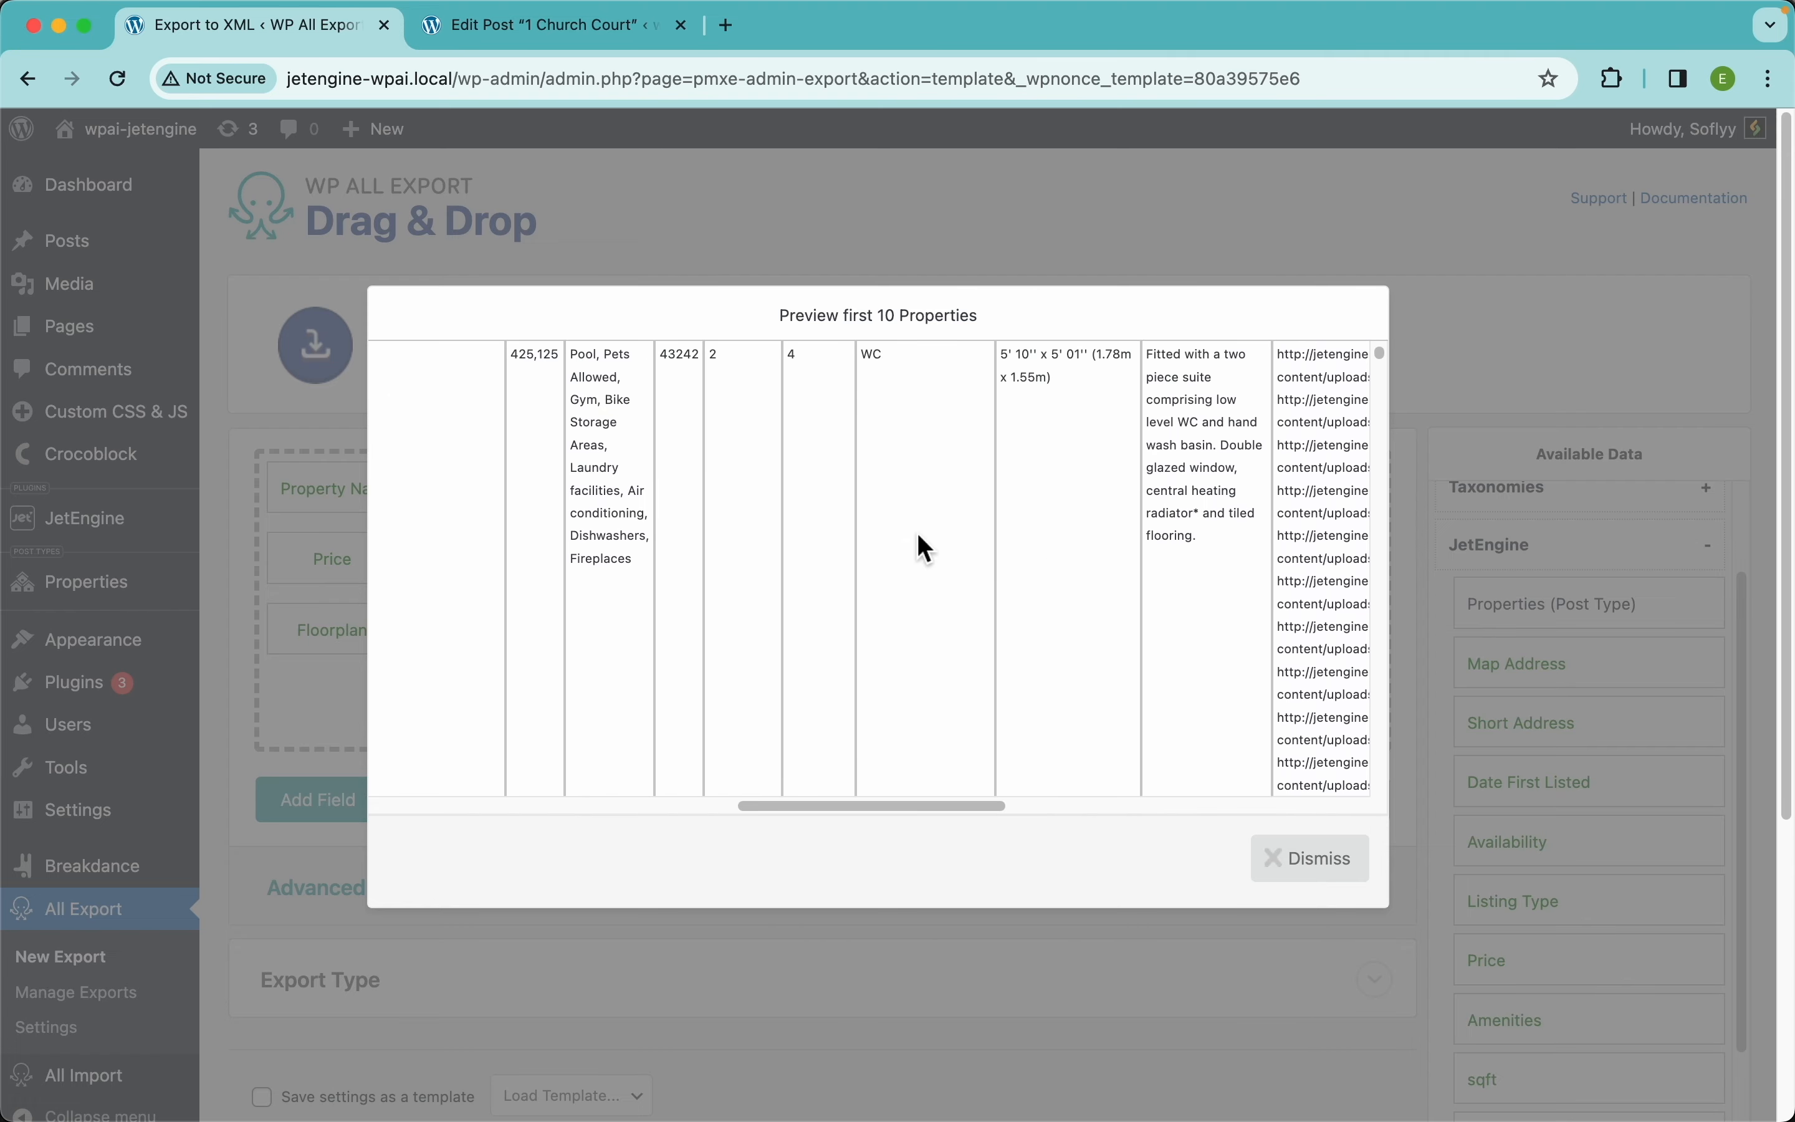
pyautogui.scroll(-5, 864, 537)
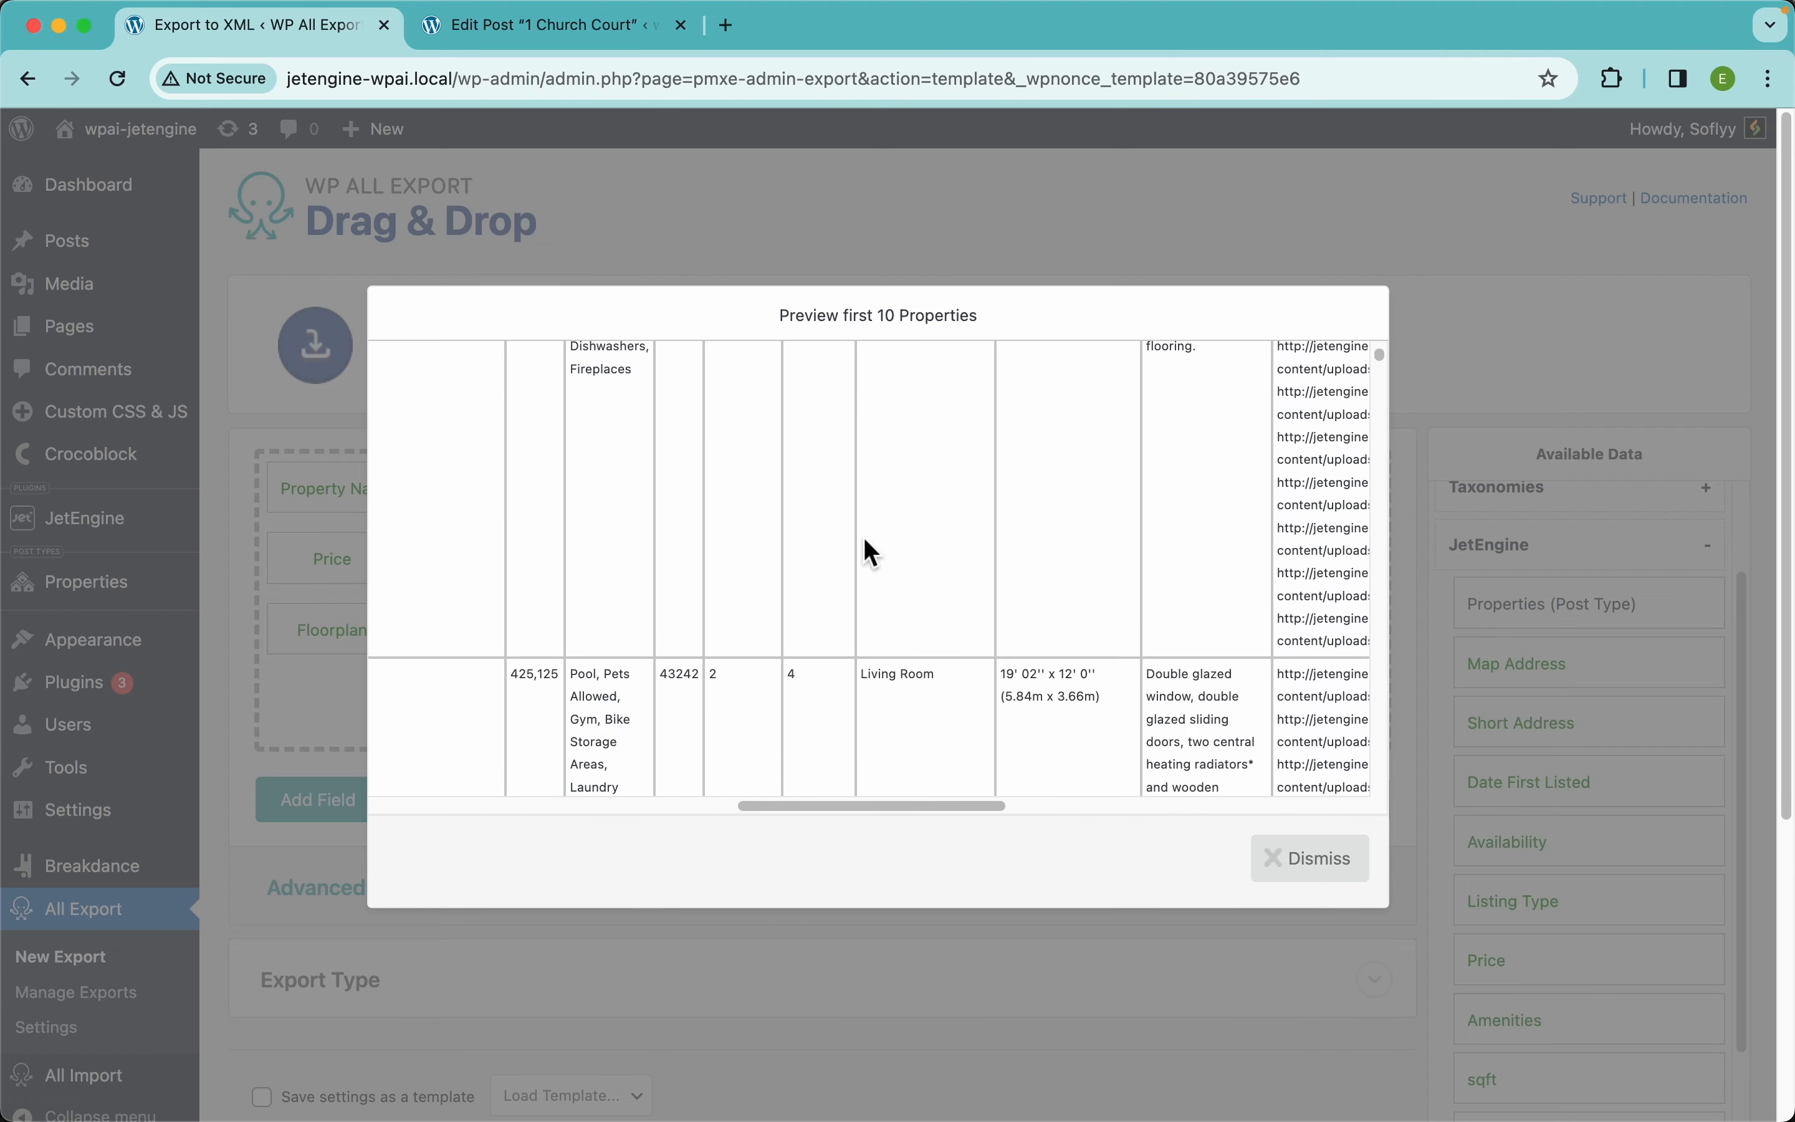
pyautogui.hscroll(-10, 877, 554)
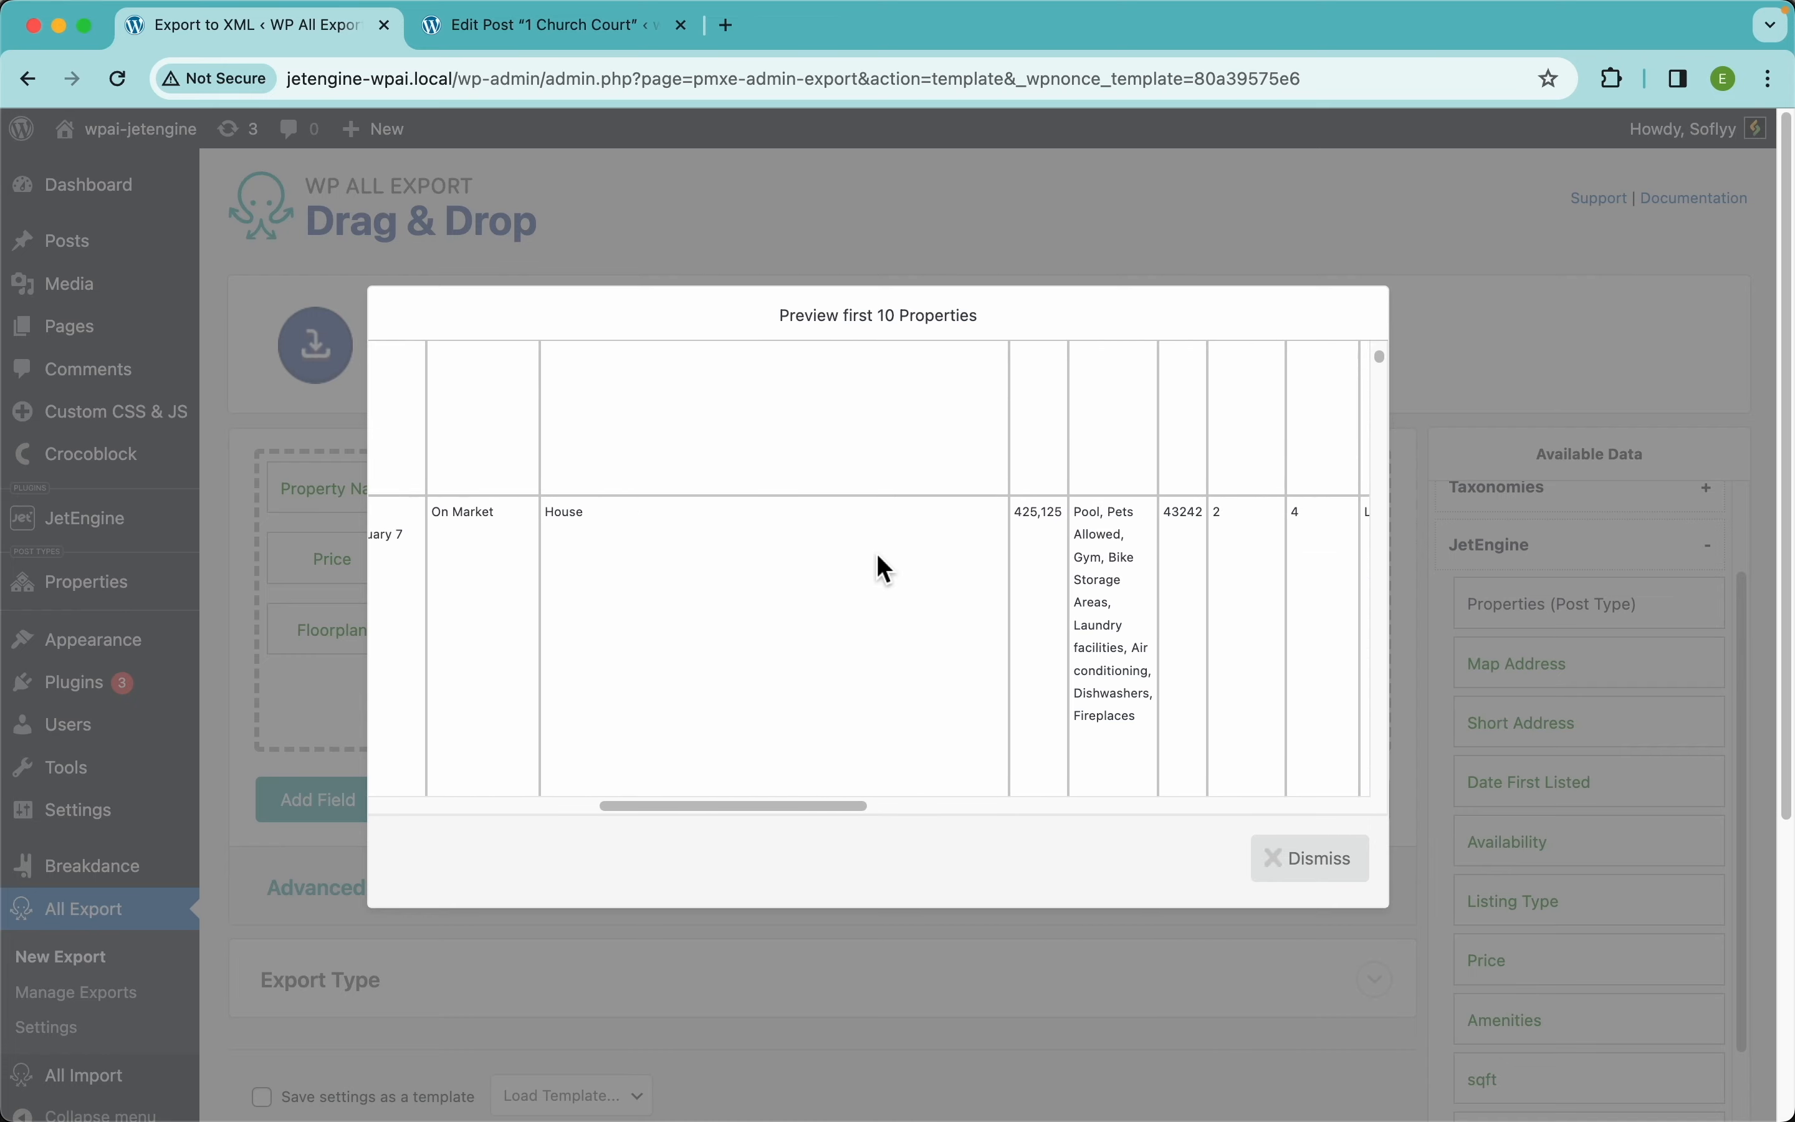
pyautogui.hscroll(-5, 611, 592)
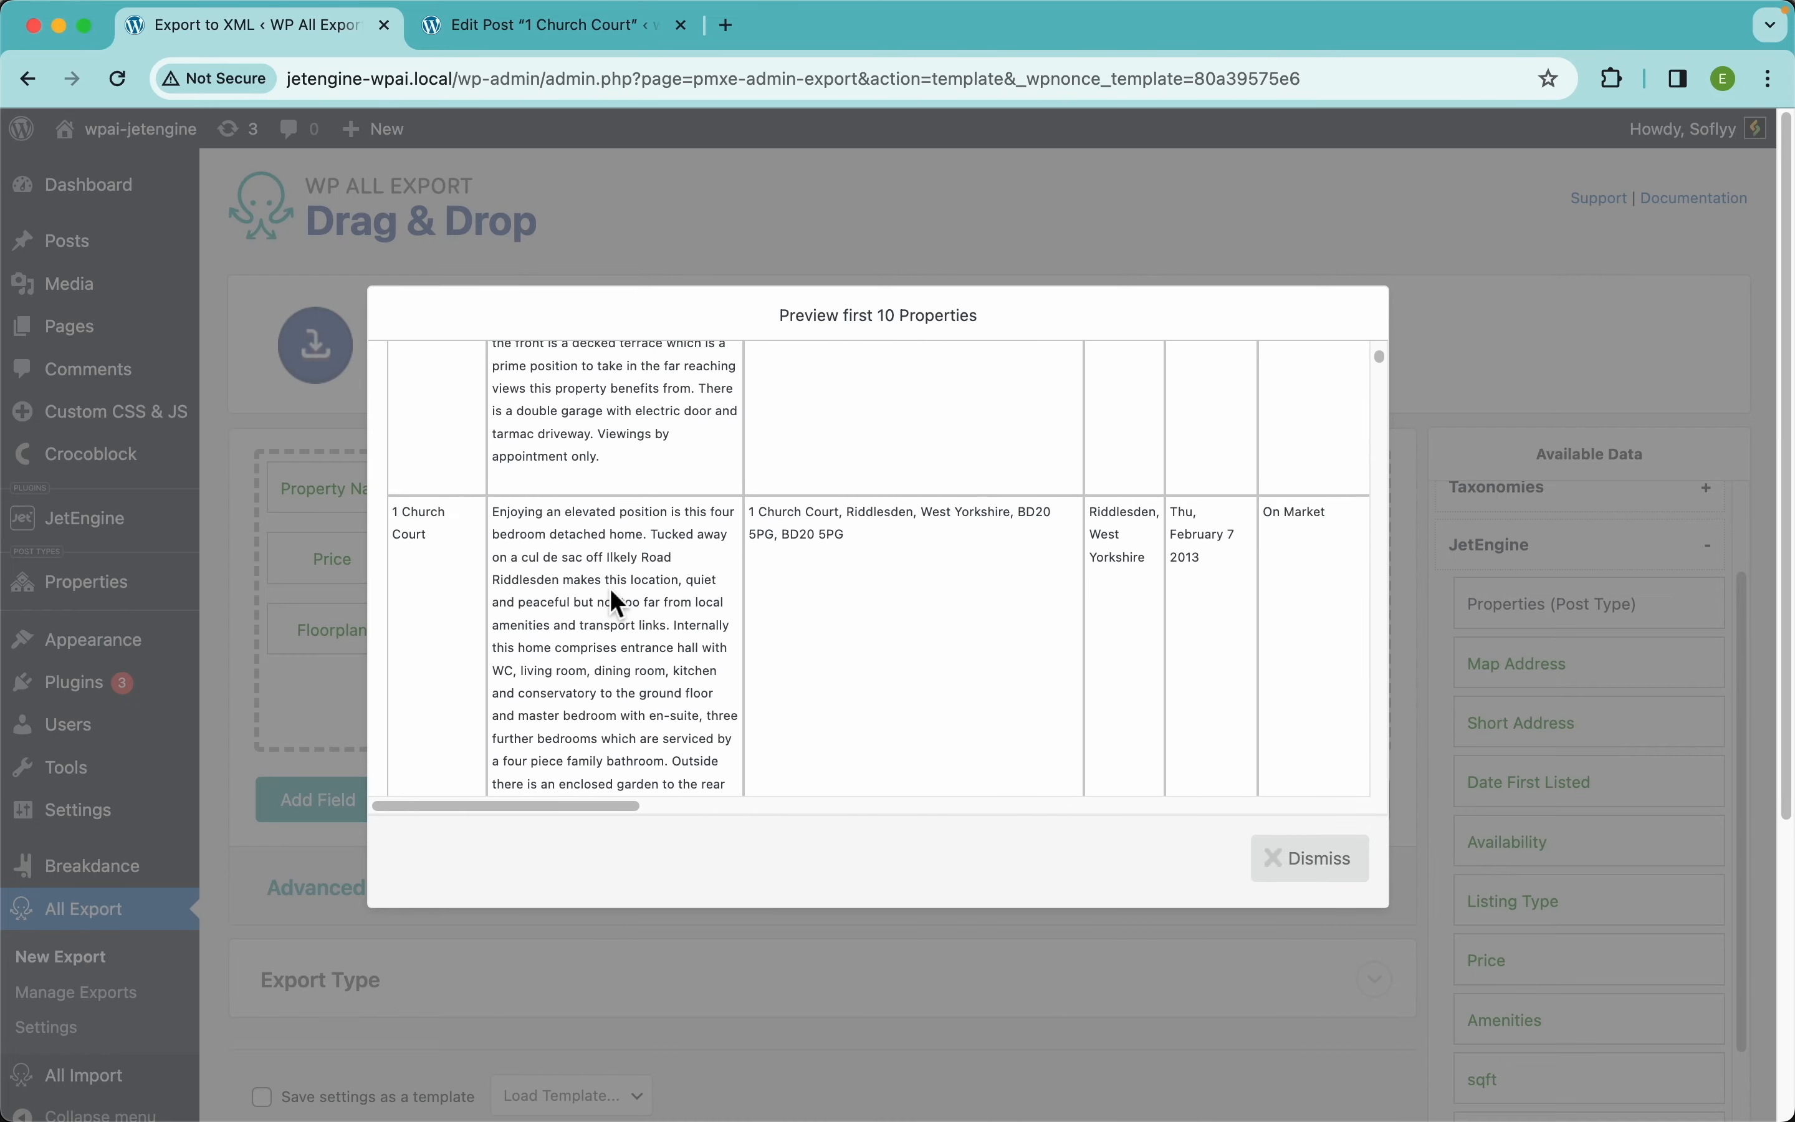
pyautogui.scroll(-3, 693, 603)
pyautogui.scroll(3, 694, 603)
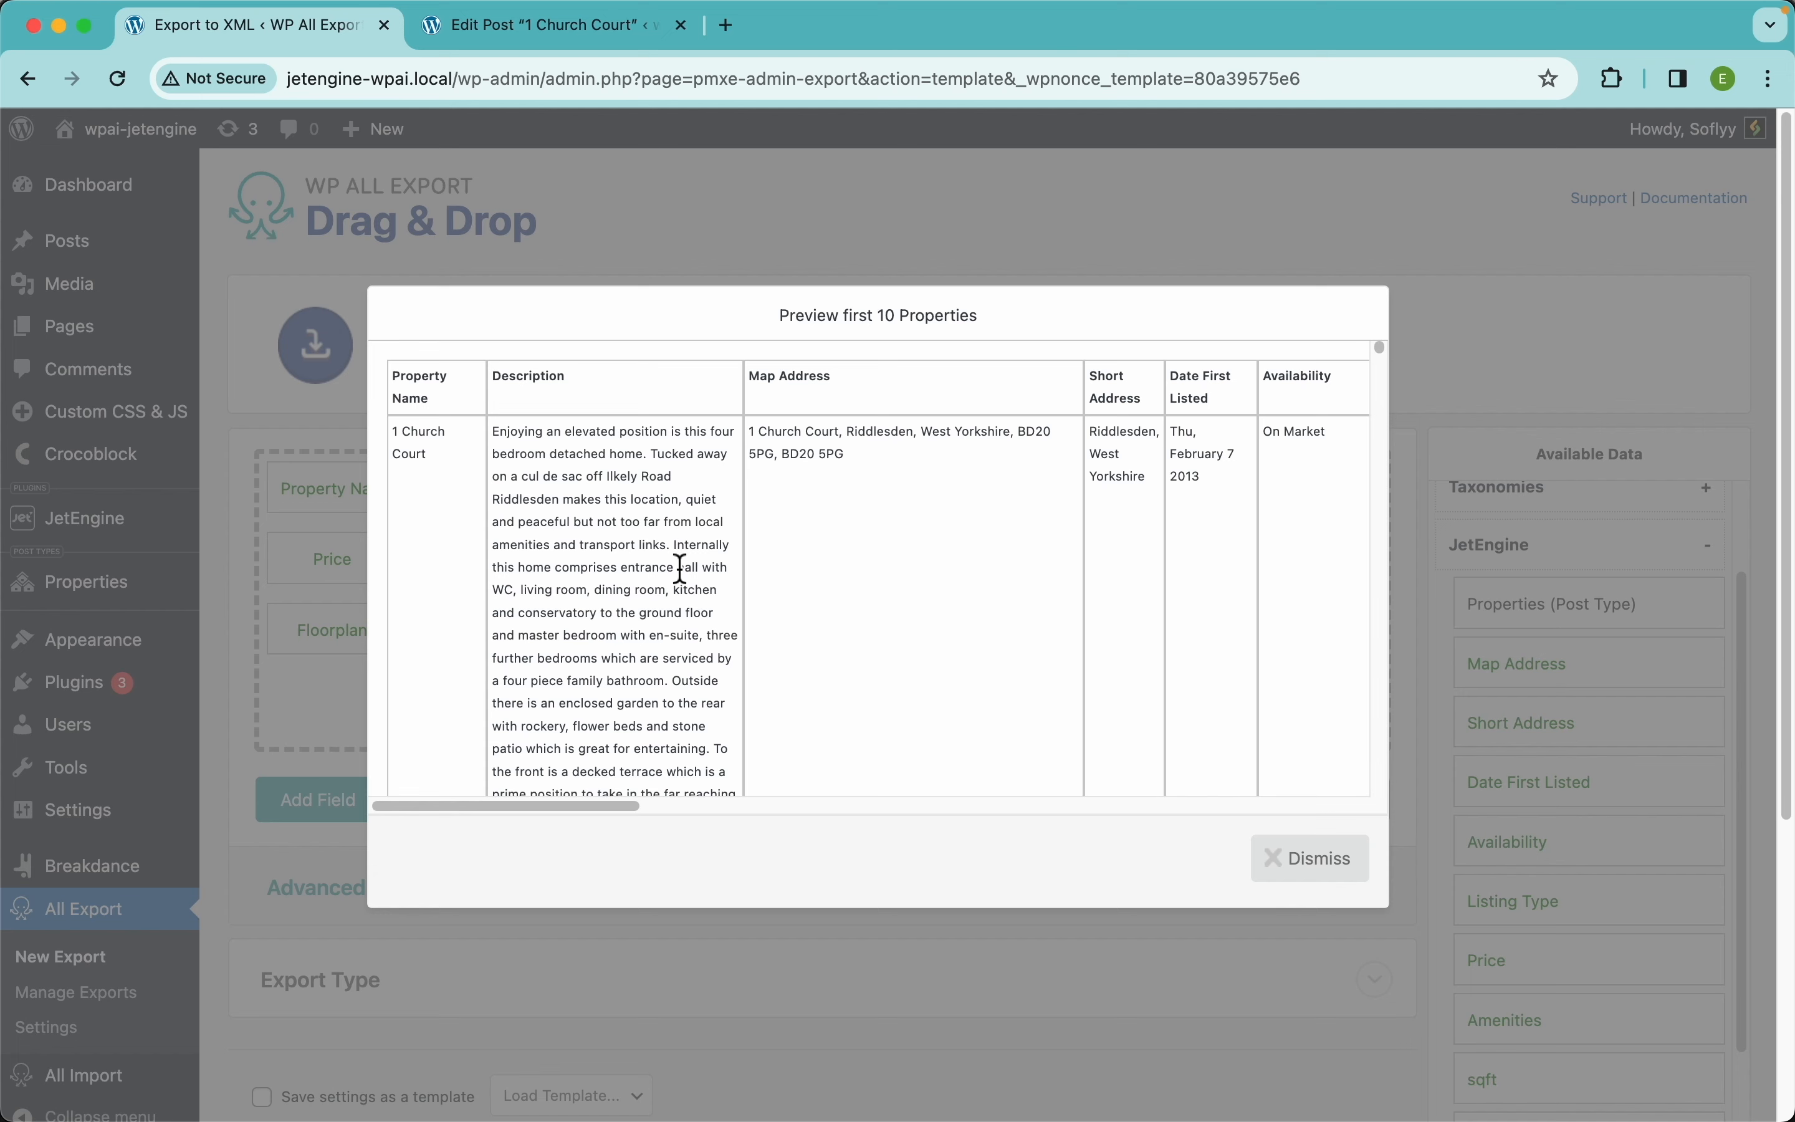
# Try Map Address after Short Address and first, then settle it third after Property Name and Description
pyautogui.click(1298, 868)
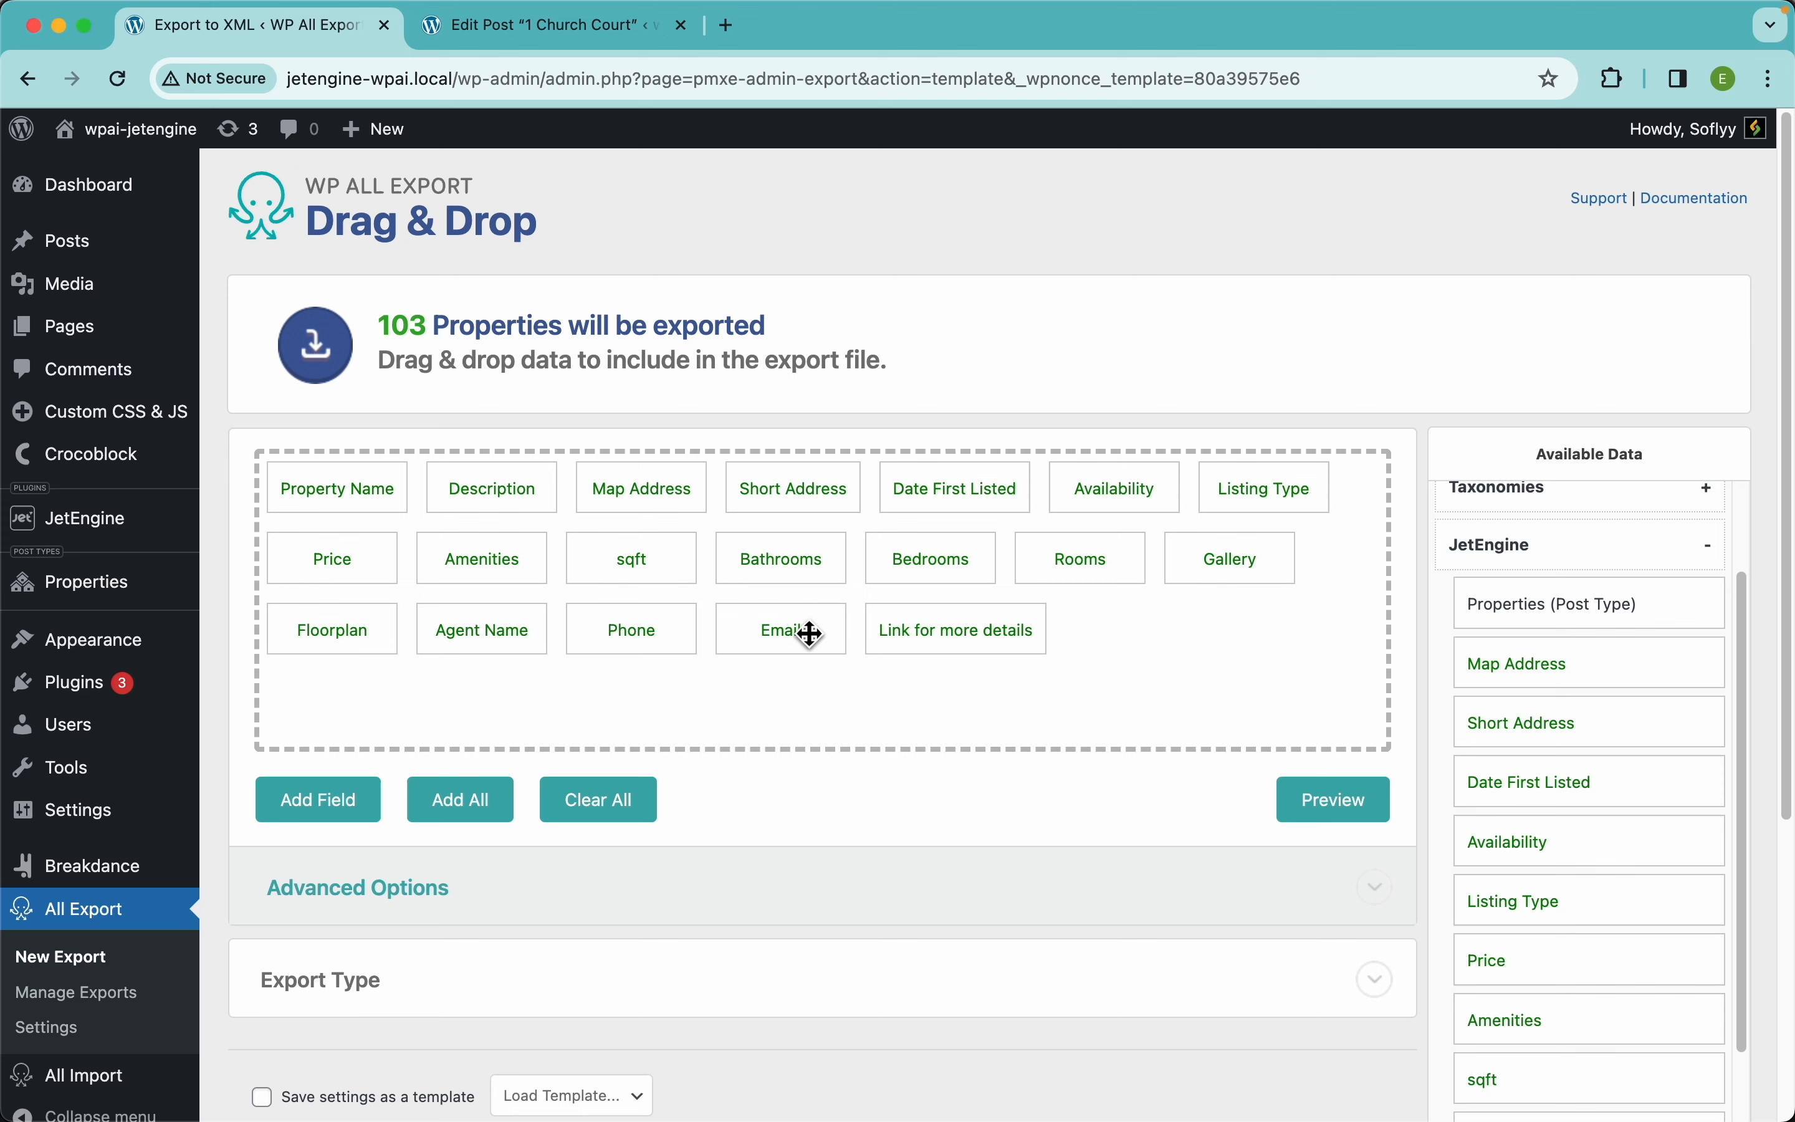
pyautogui.moveTo(664, 505); pyautogui.dragTo(829, 509)
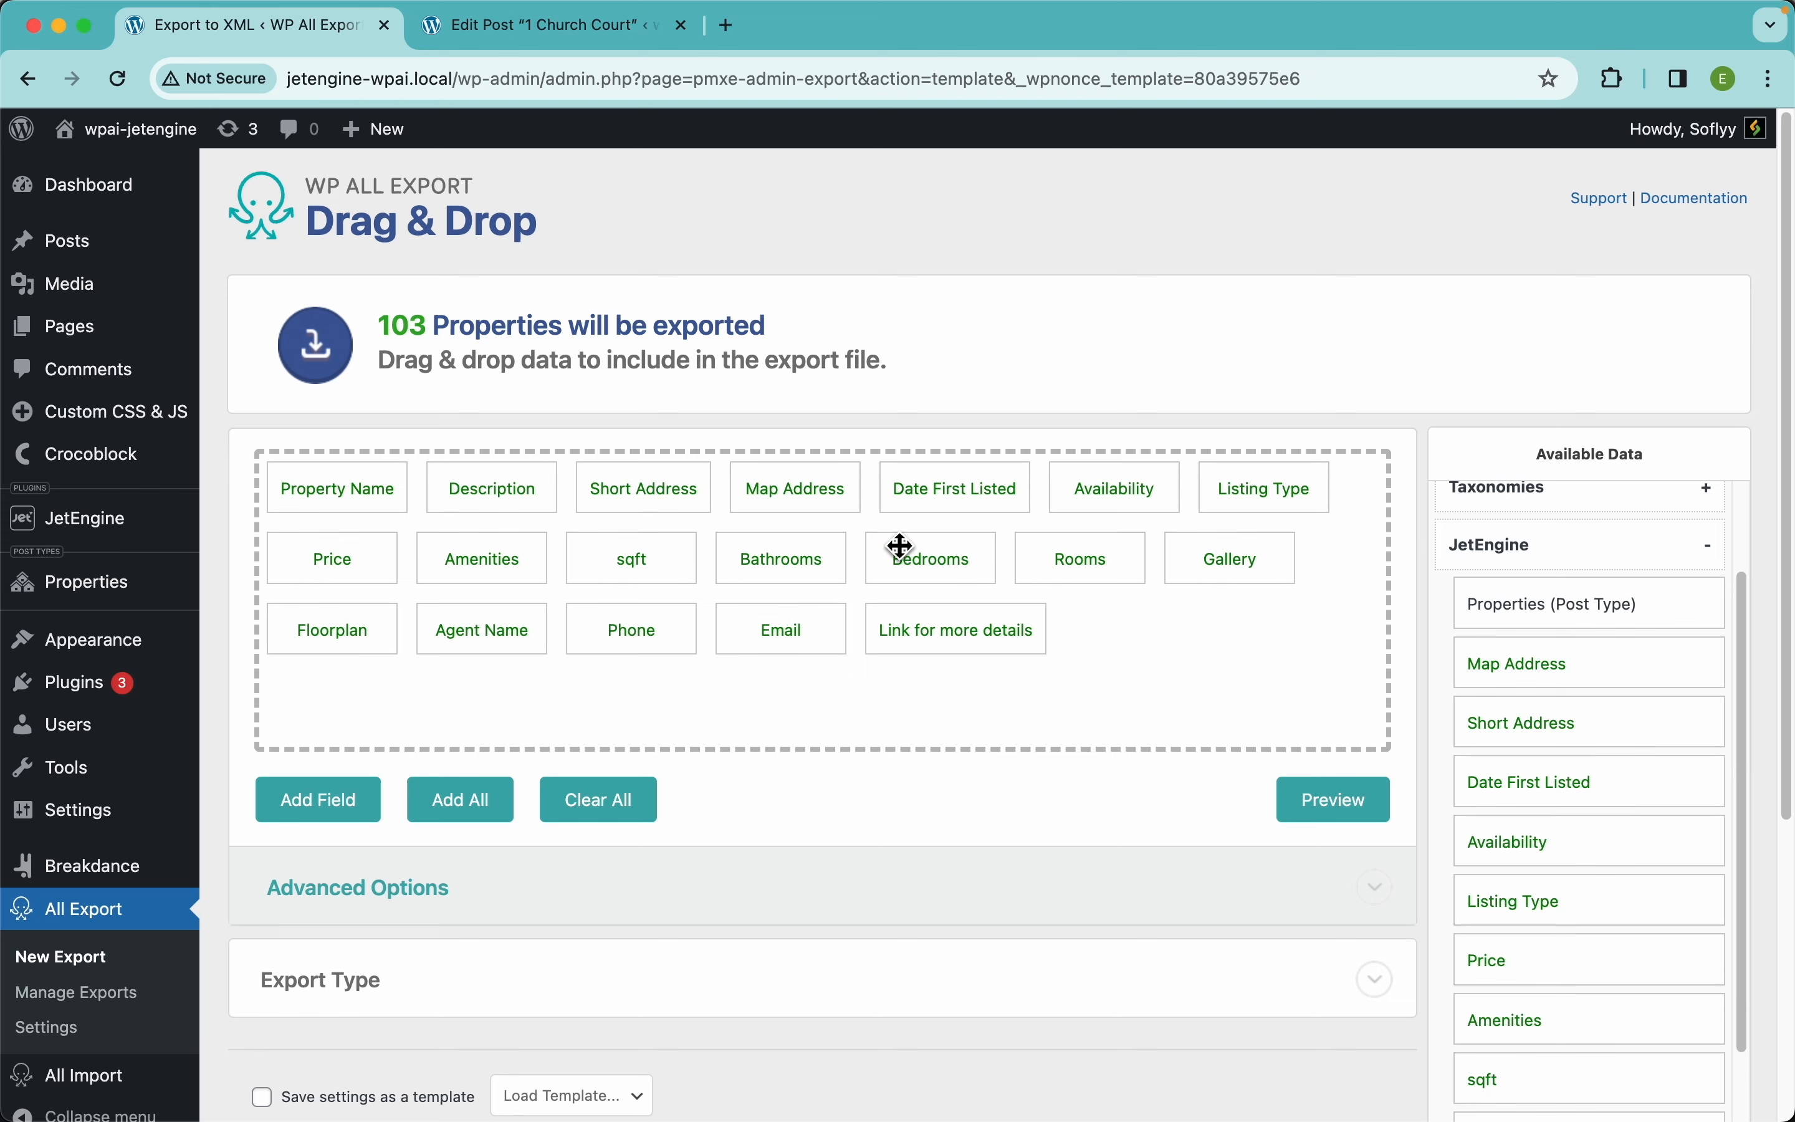
pyautogui.moveTo(814, 501); pyautogui.dragTo(343, 512)
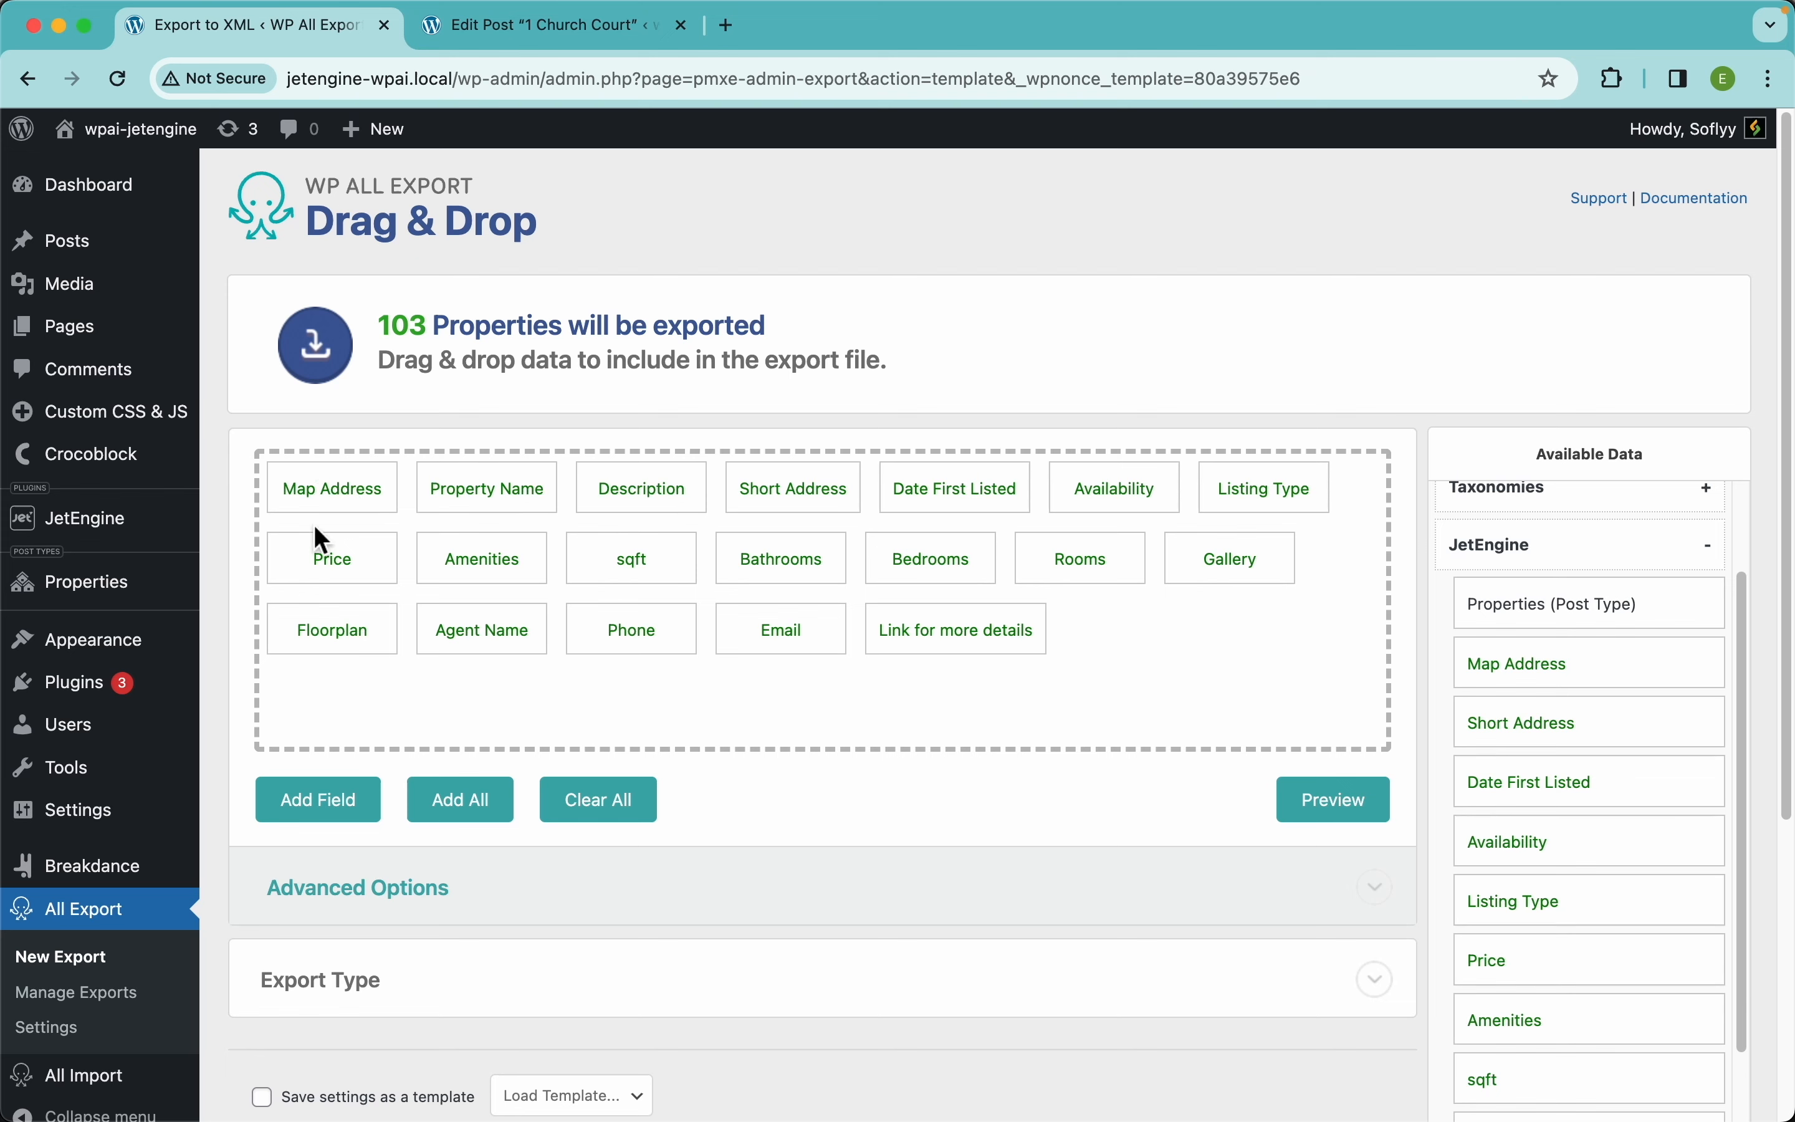
pyautogui.click(1363, 817)
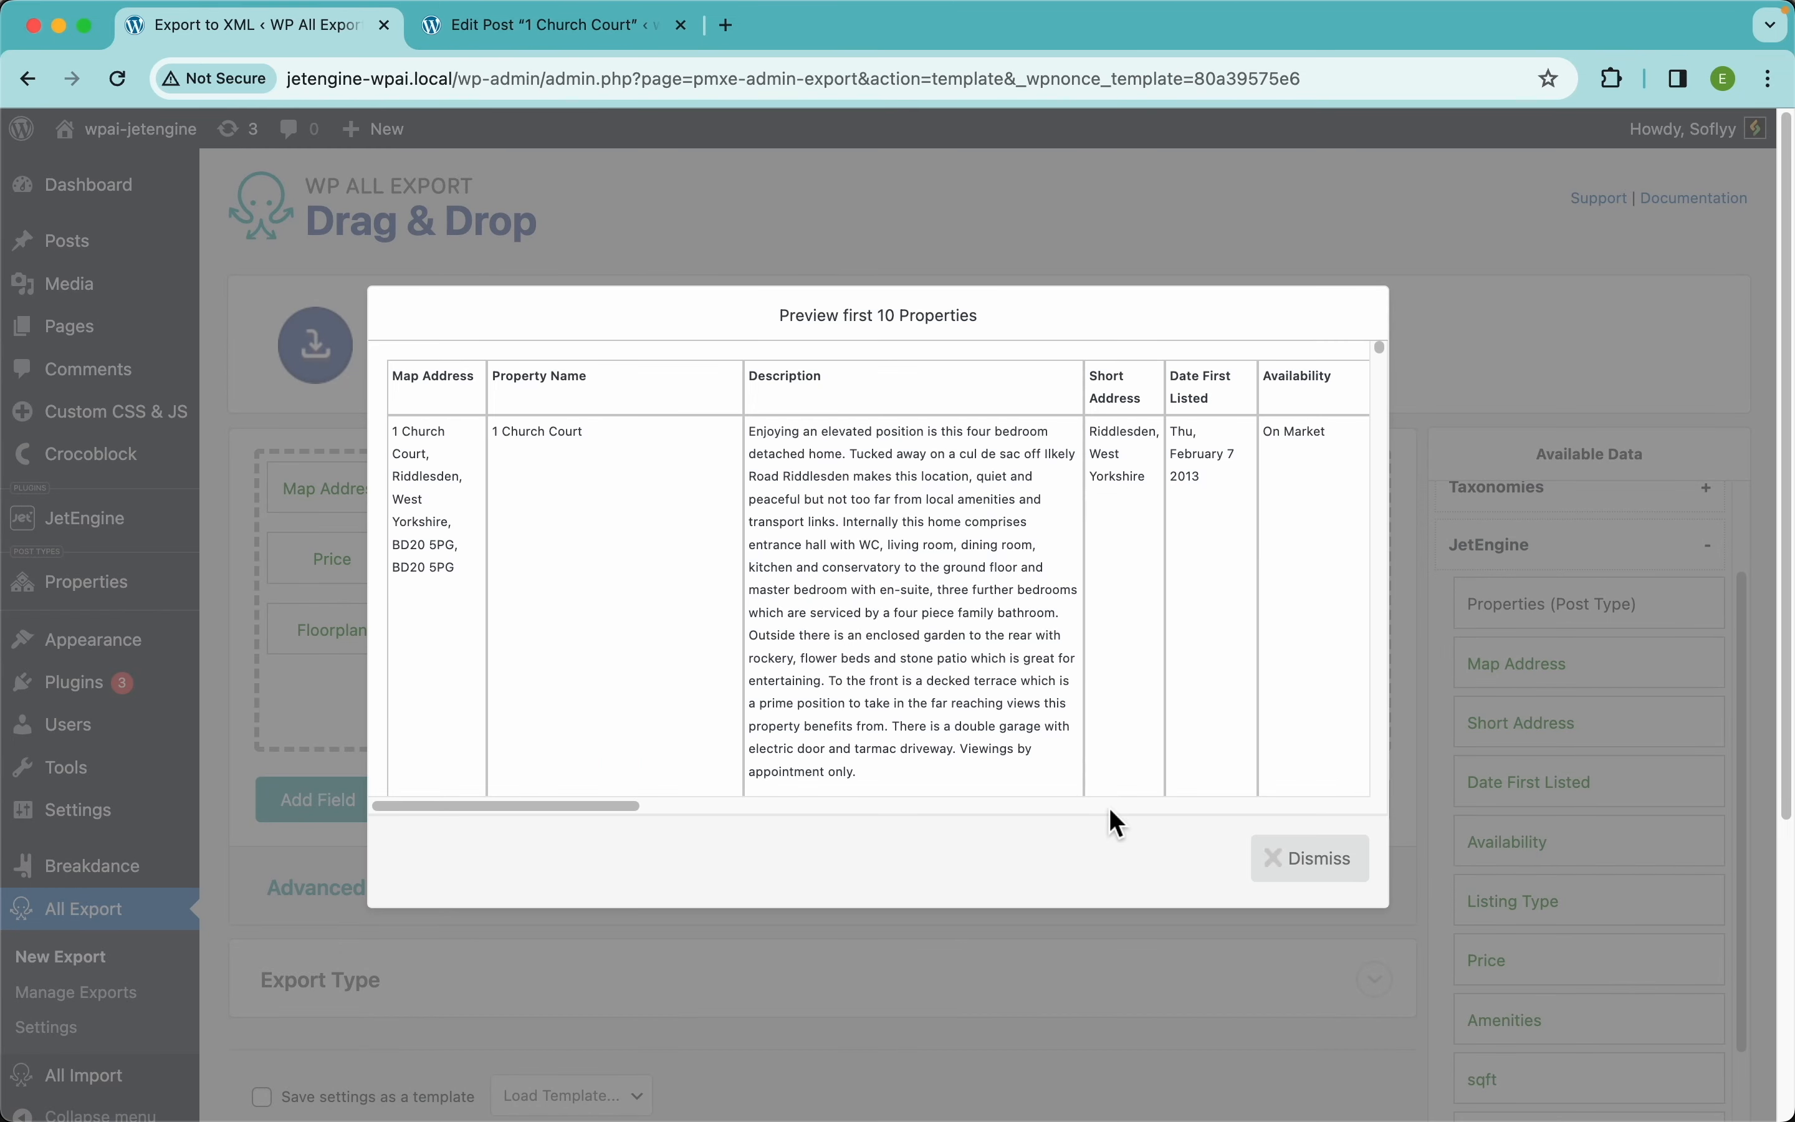
pyautogui.click(1320, 869)
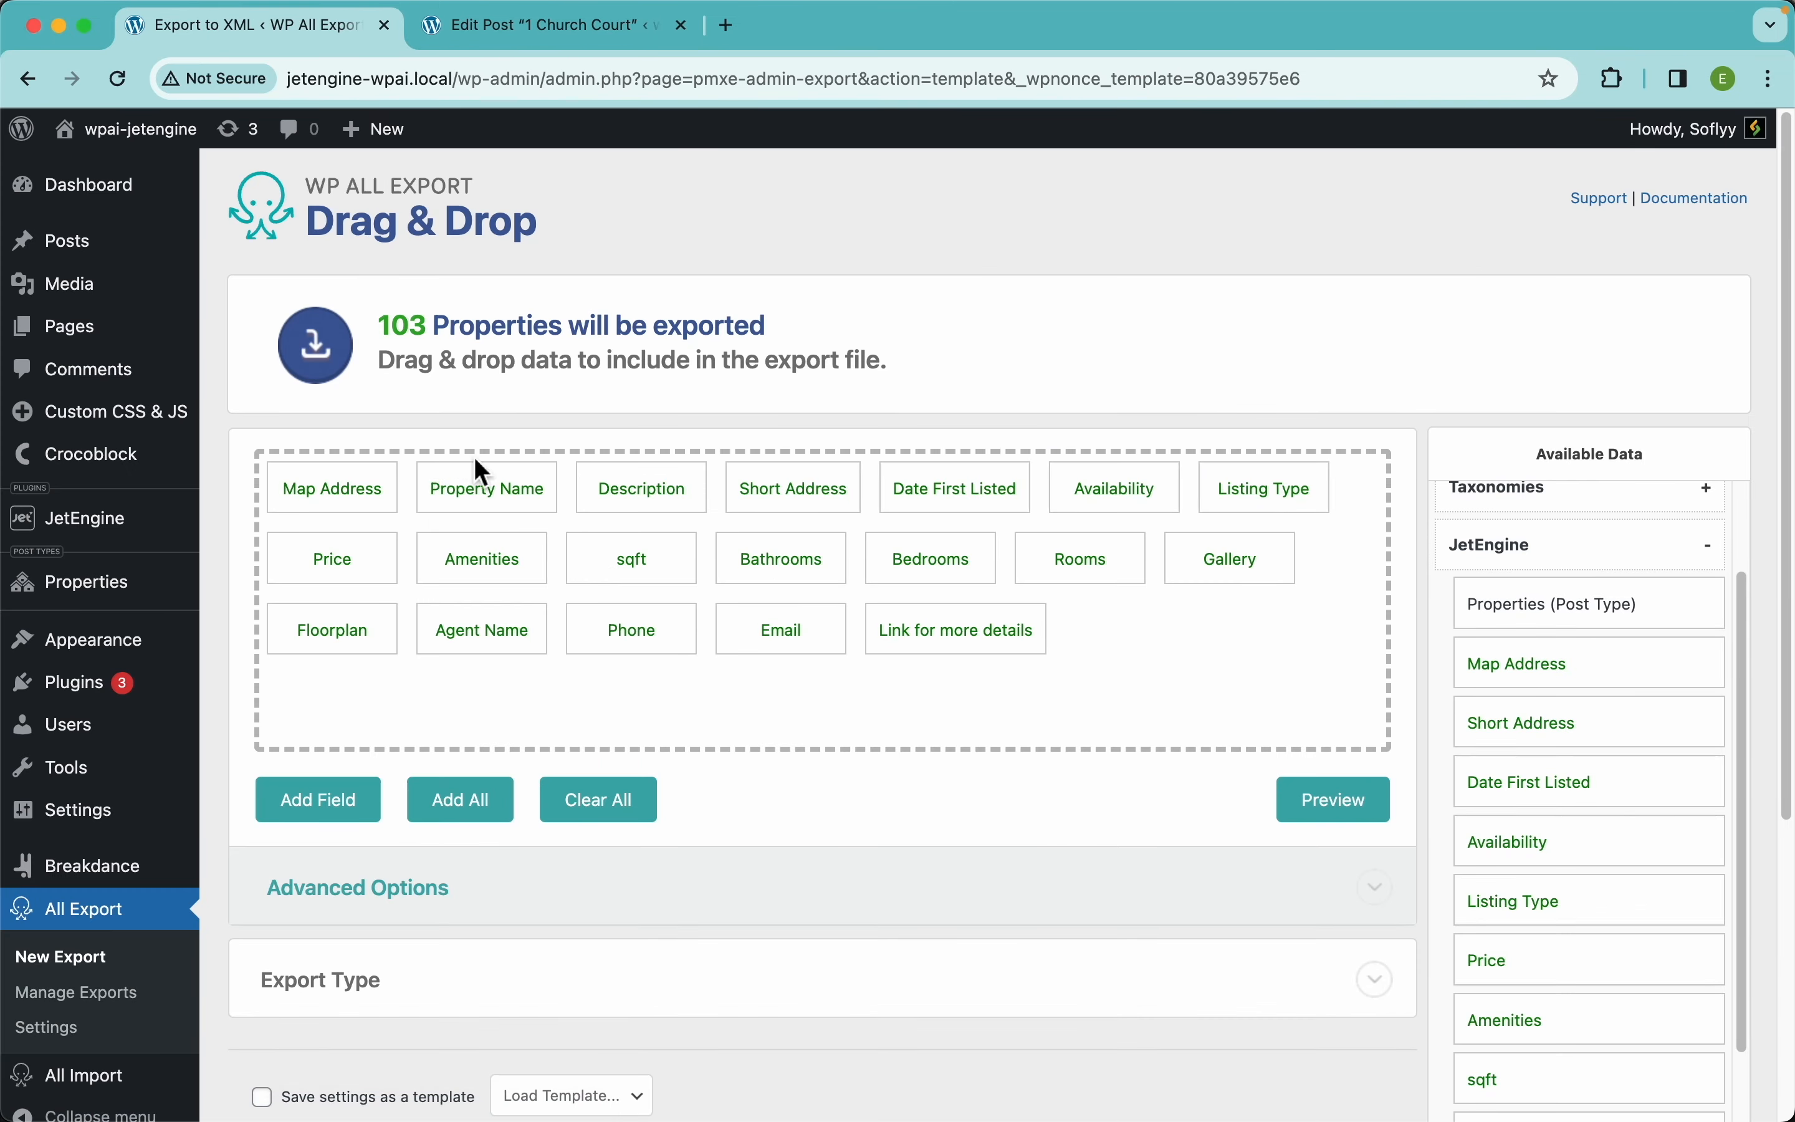
pyautogui.moveTo(348, 491); pyautogui.dragTo(690, 498)
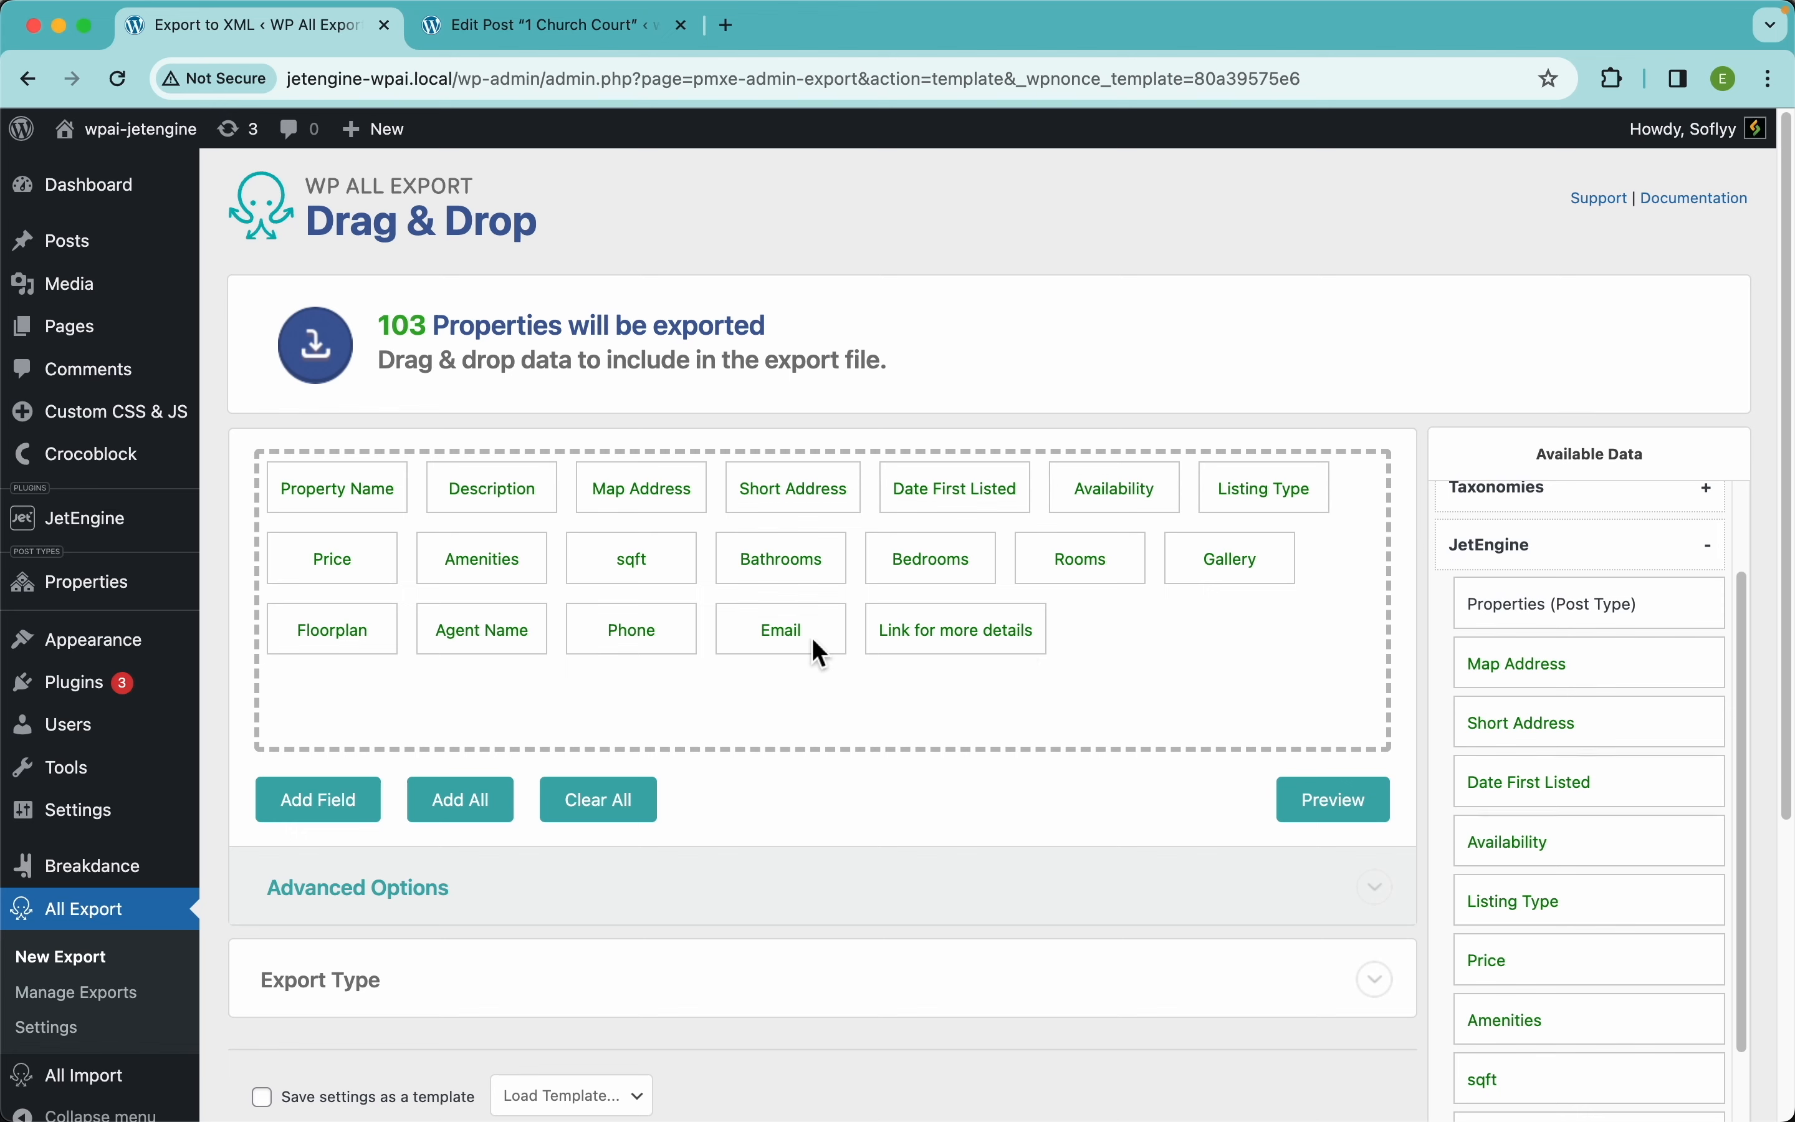
pyautogui.scroll(-5, 917, 735)
# Change the export type from spreadsheet to Feed
pyautogui.click(404, 565)
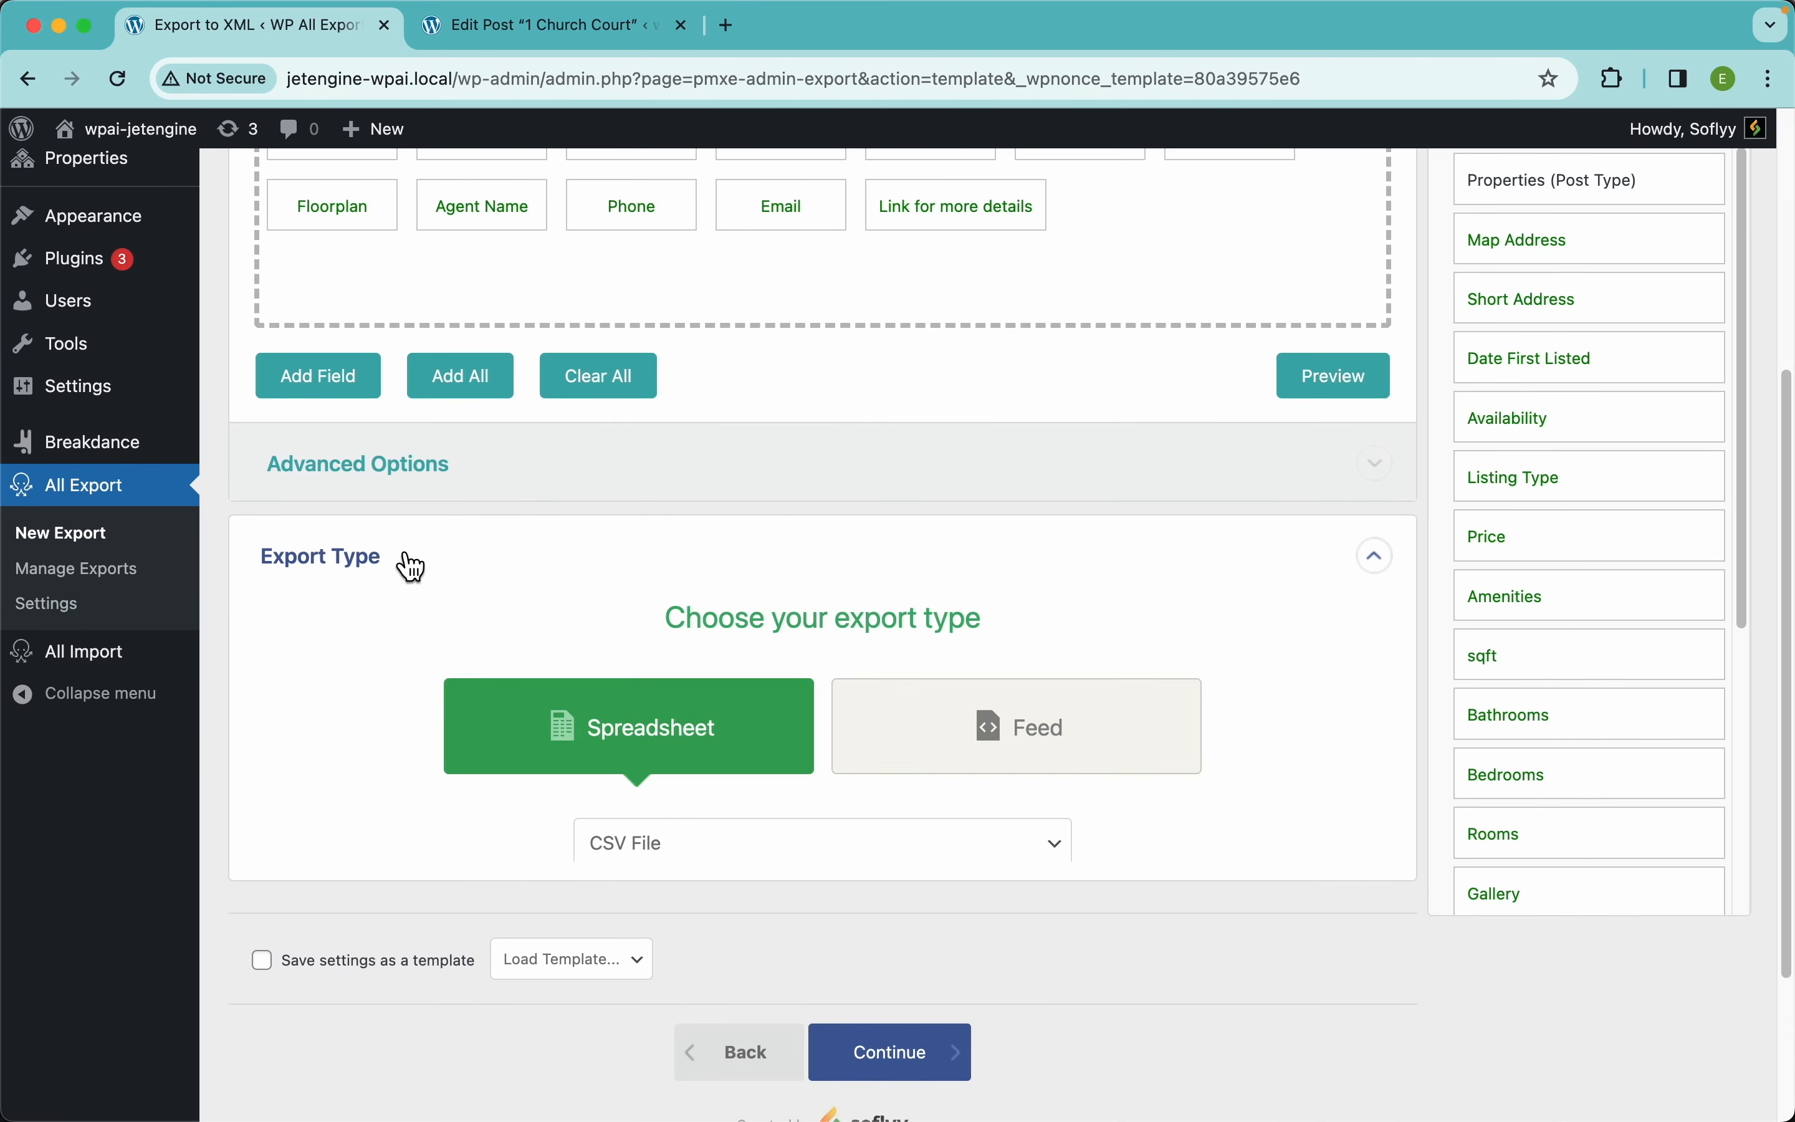
pyautogui.scroll(-3, 894, 681)
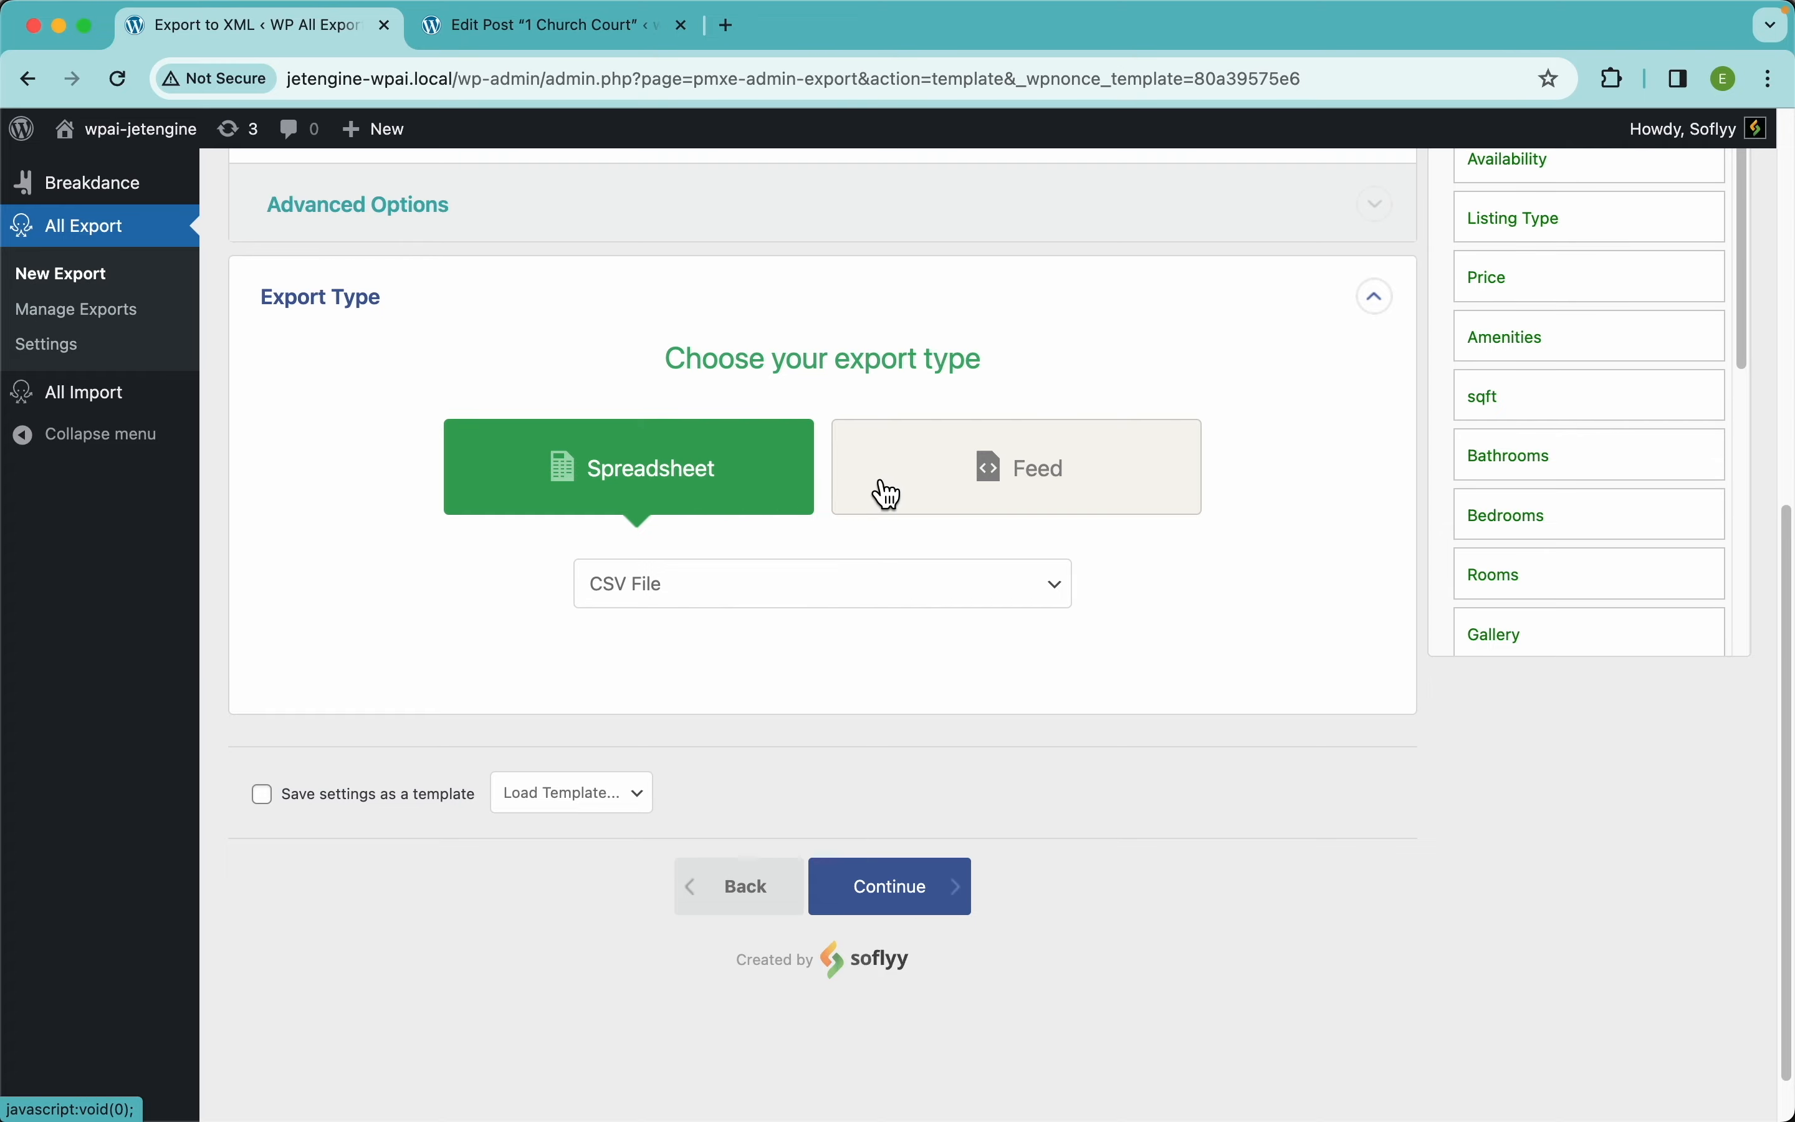
pyautogui.click(992, 488)
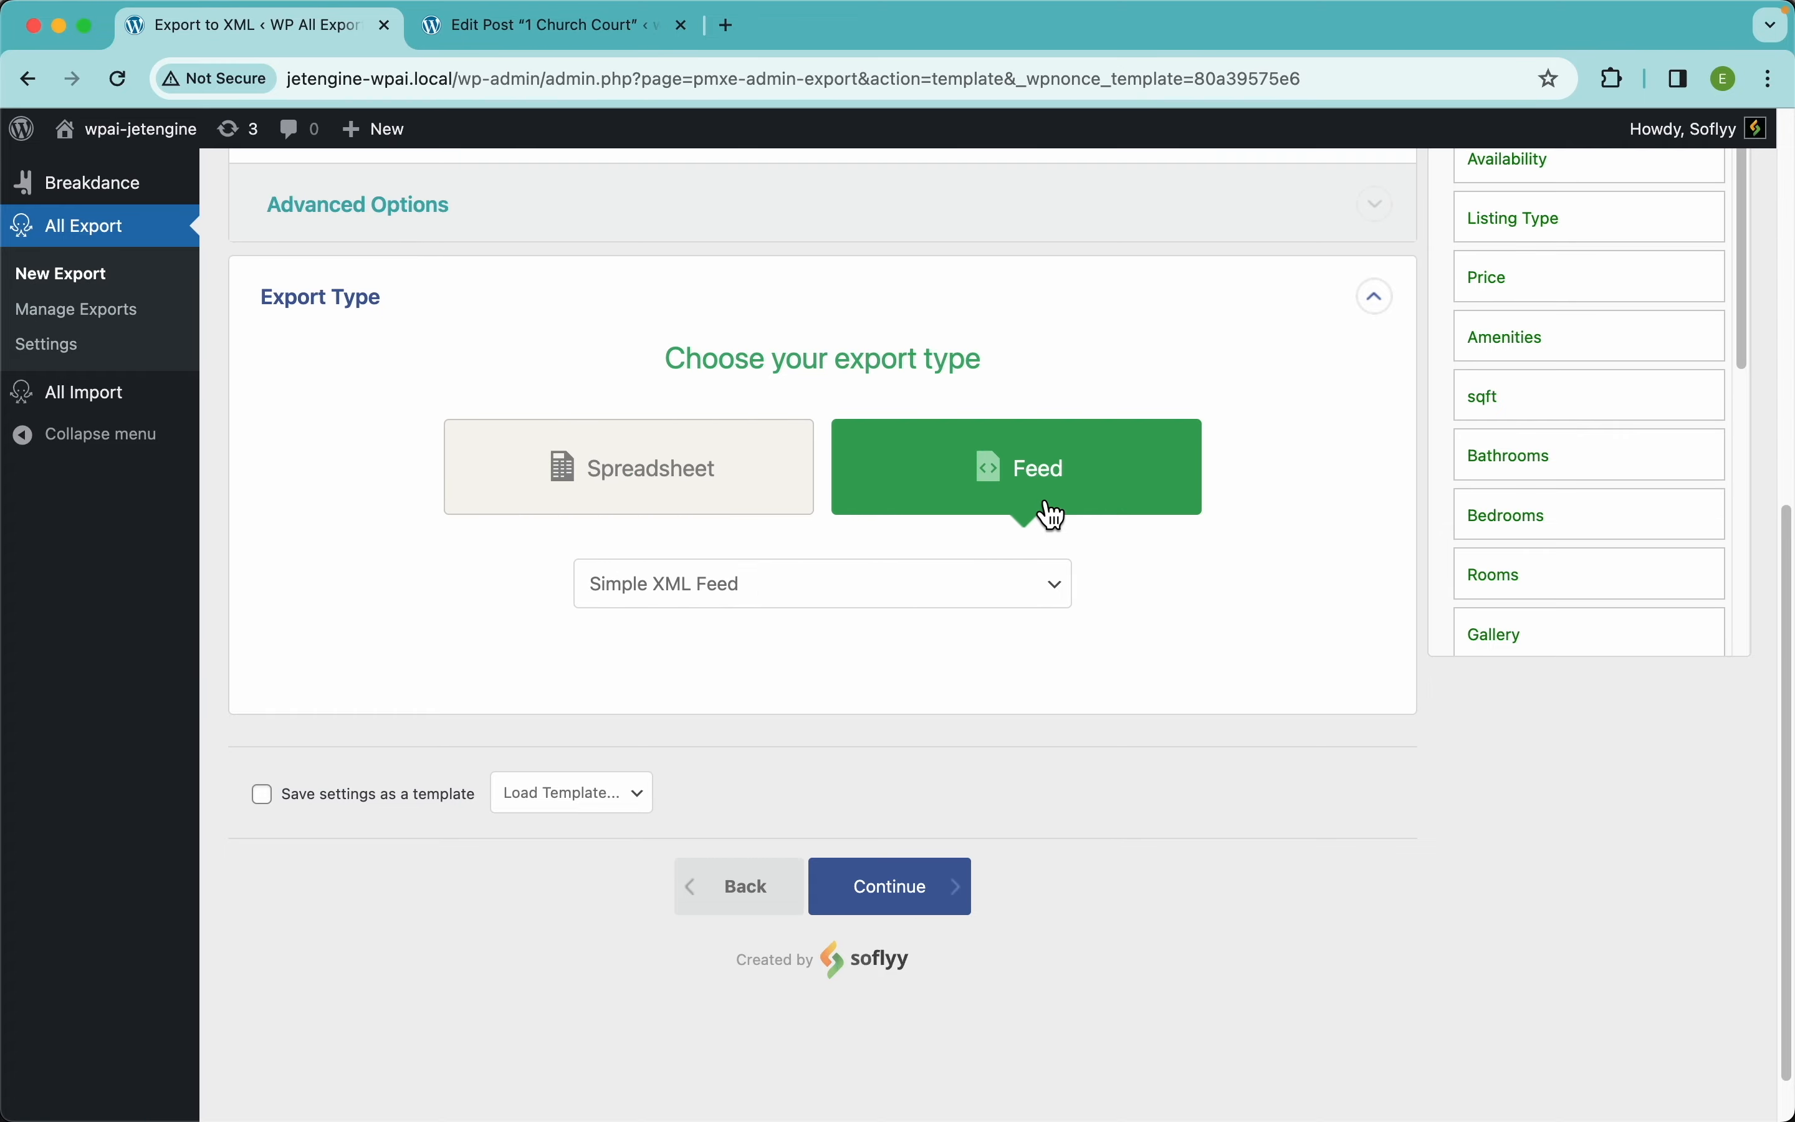
pyautogui.scroll(4, 1050, 513)
# Review the XML preview showing PropertyName, MapAddress and nested Rooms rows, then close it
pyautogui.click(1312, 434)
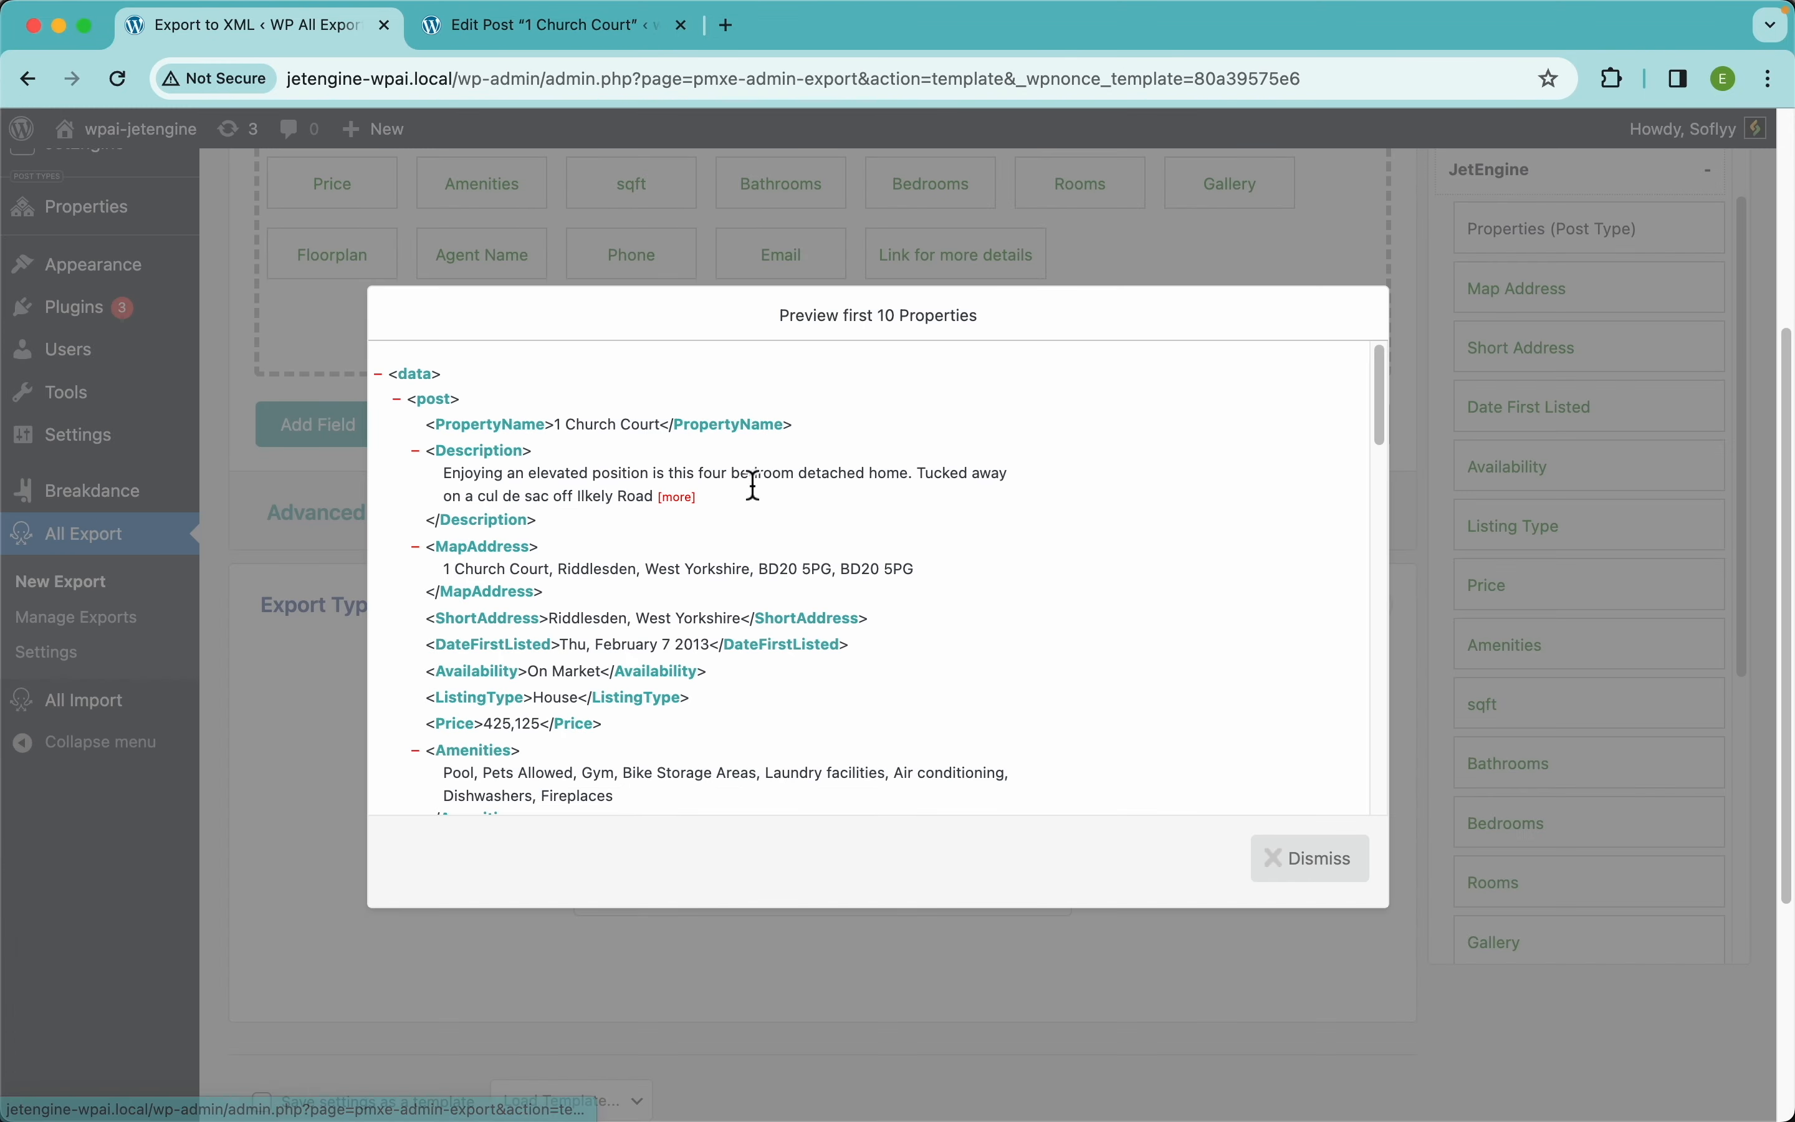
pyautogui.scroll(-10, 804, 608)
pyautogui.scroll(15, 803, 608)
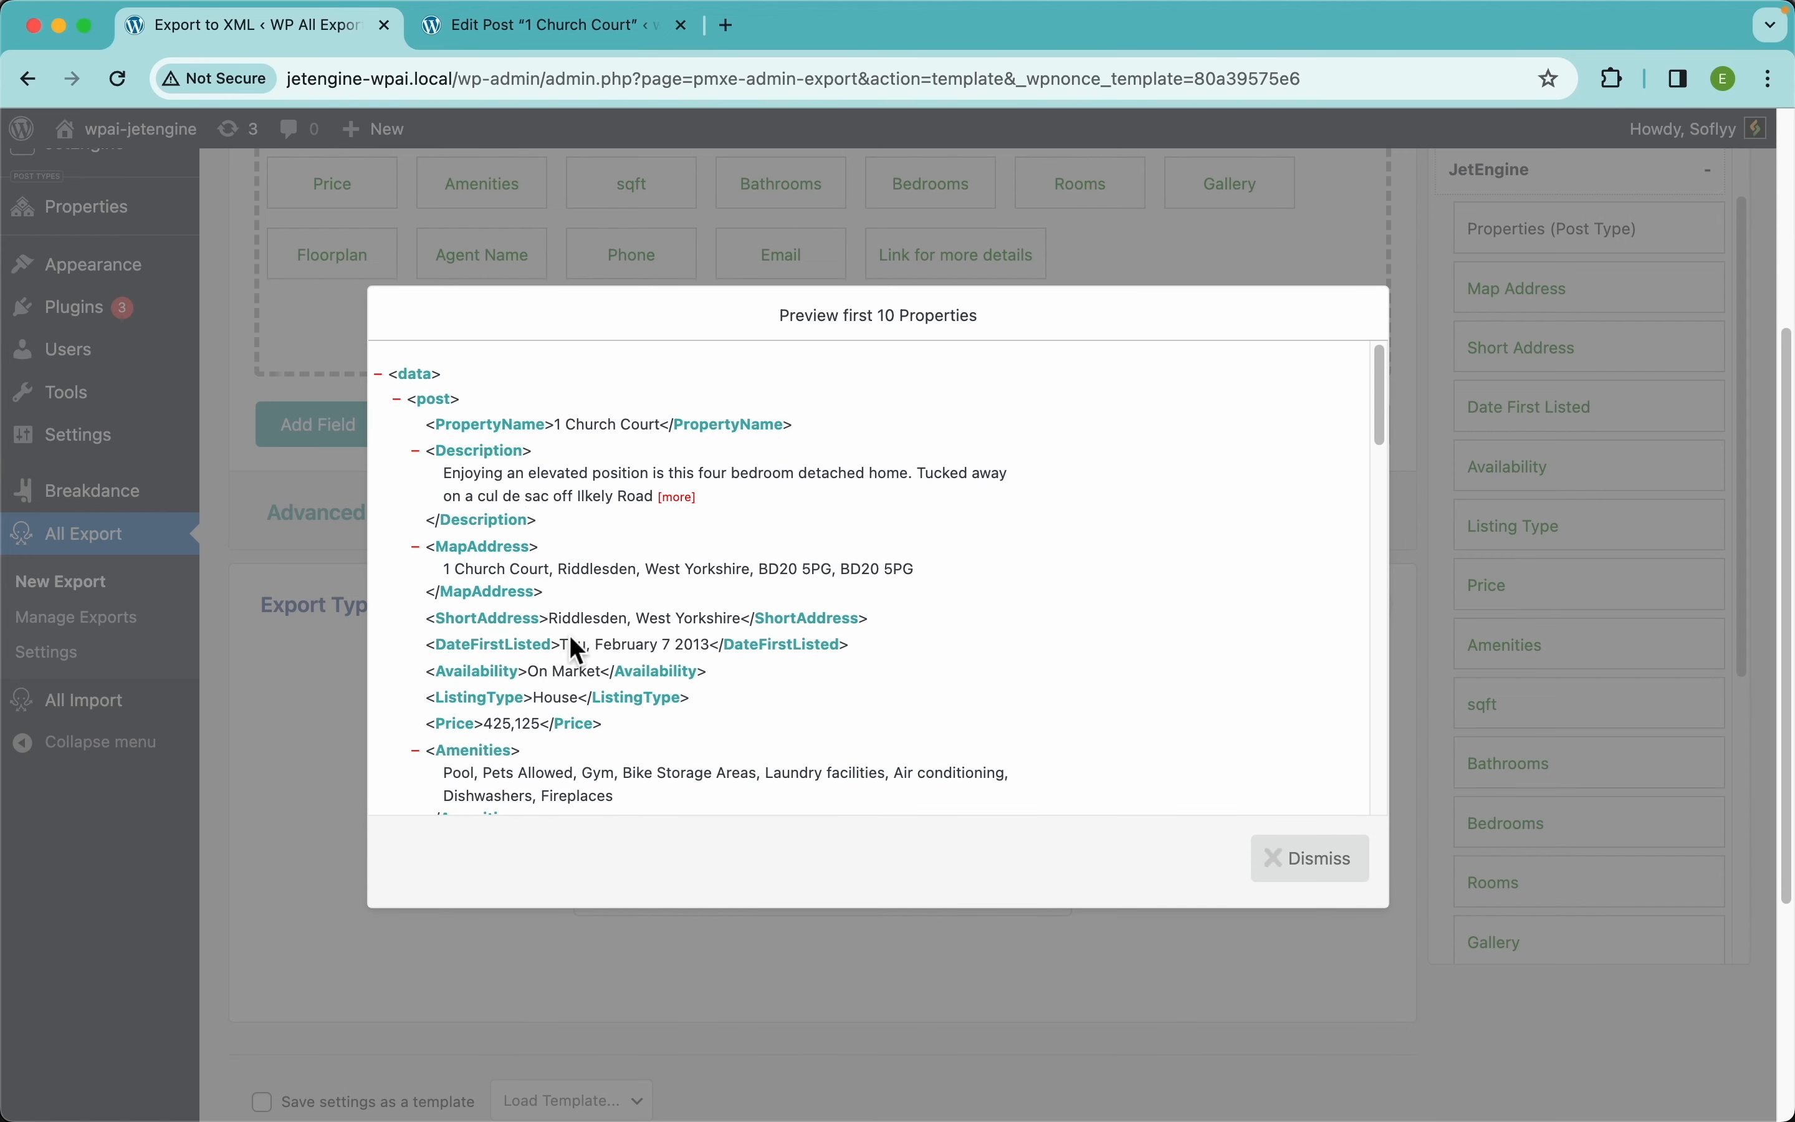
pyautogui.scroll(-5, 641, 702)
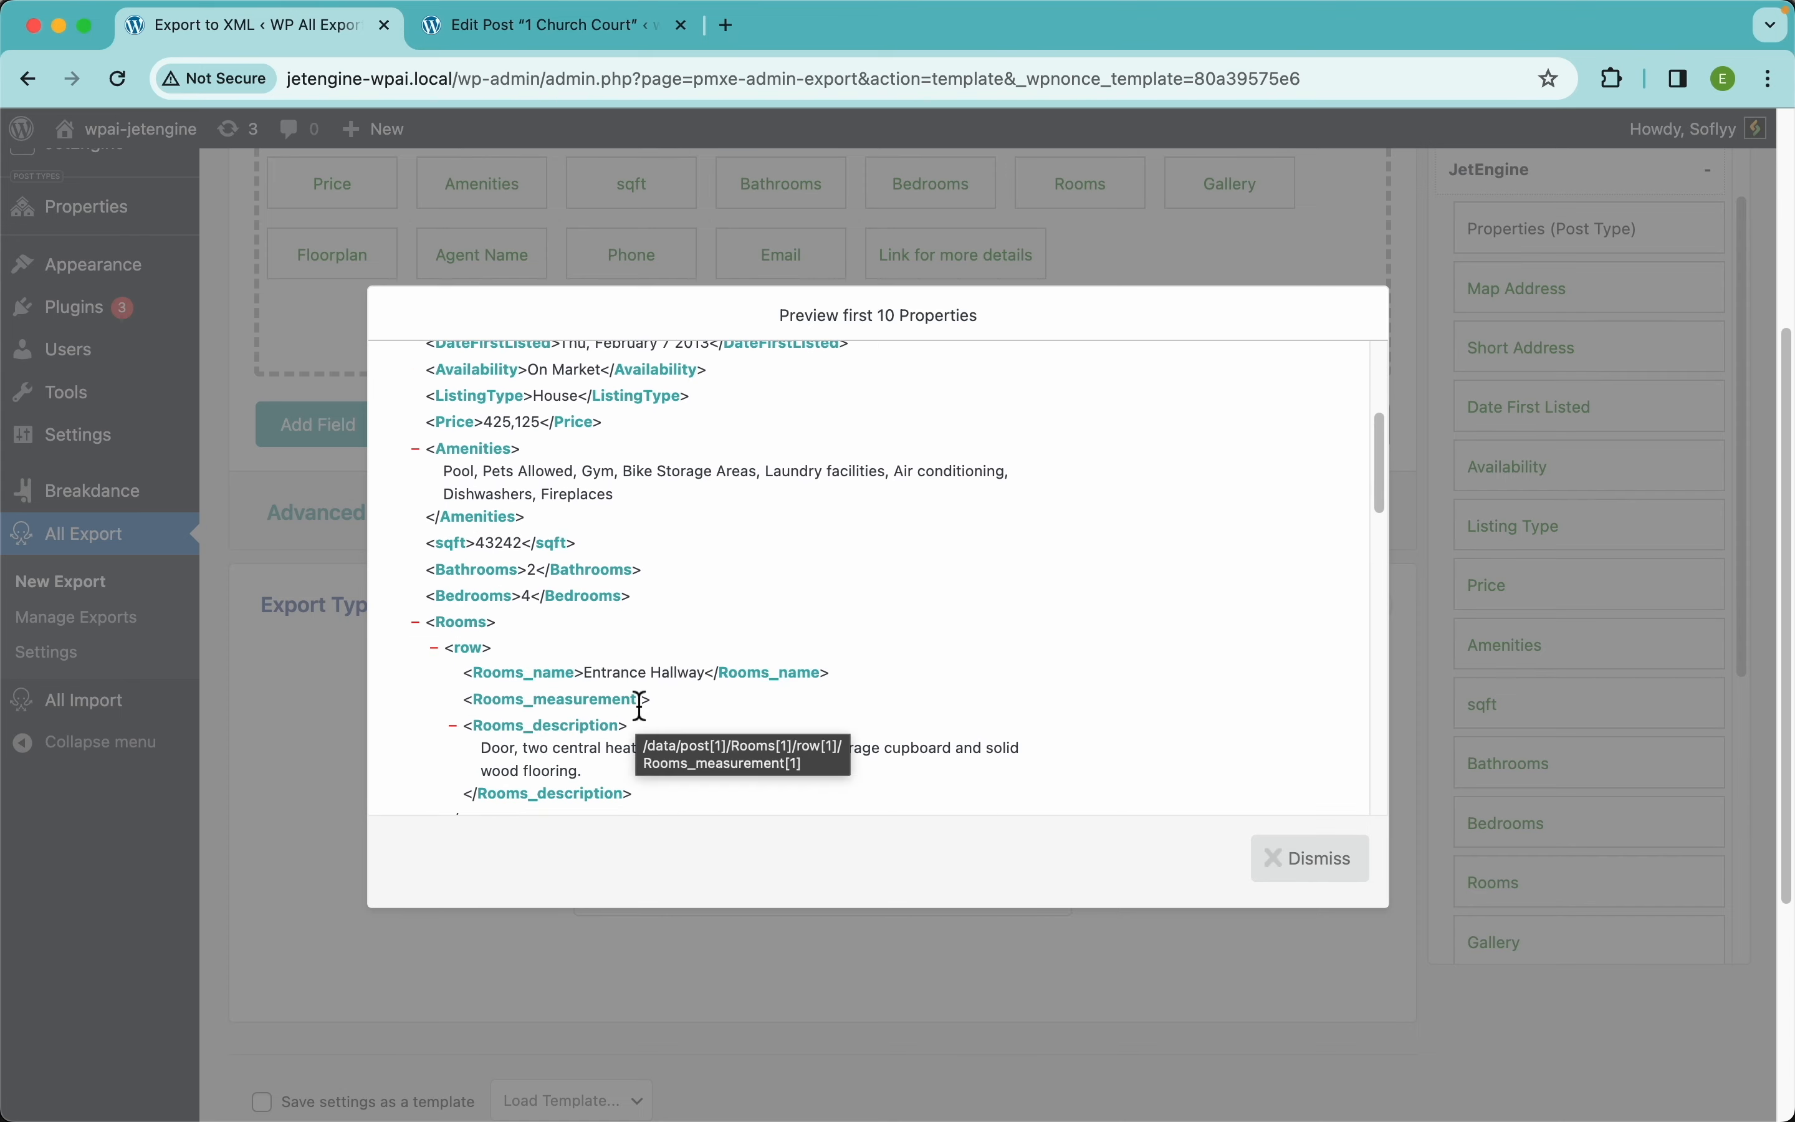
pyautogui.scroll(5, 589, 545)
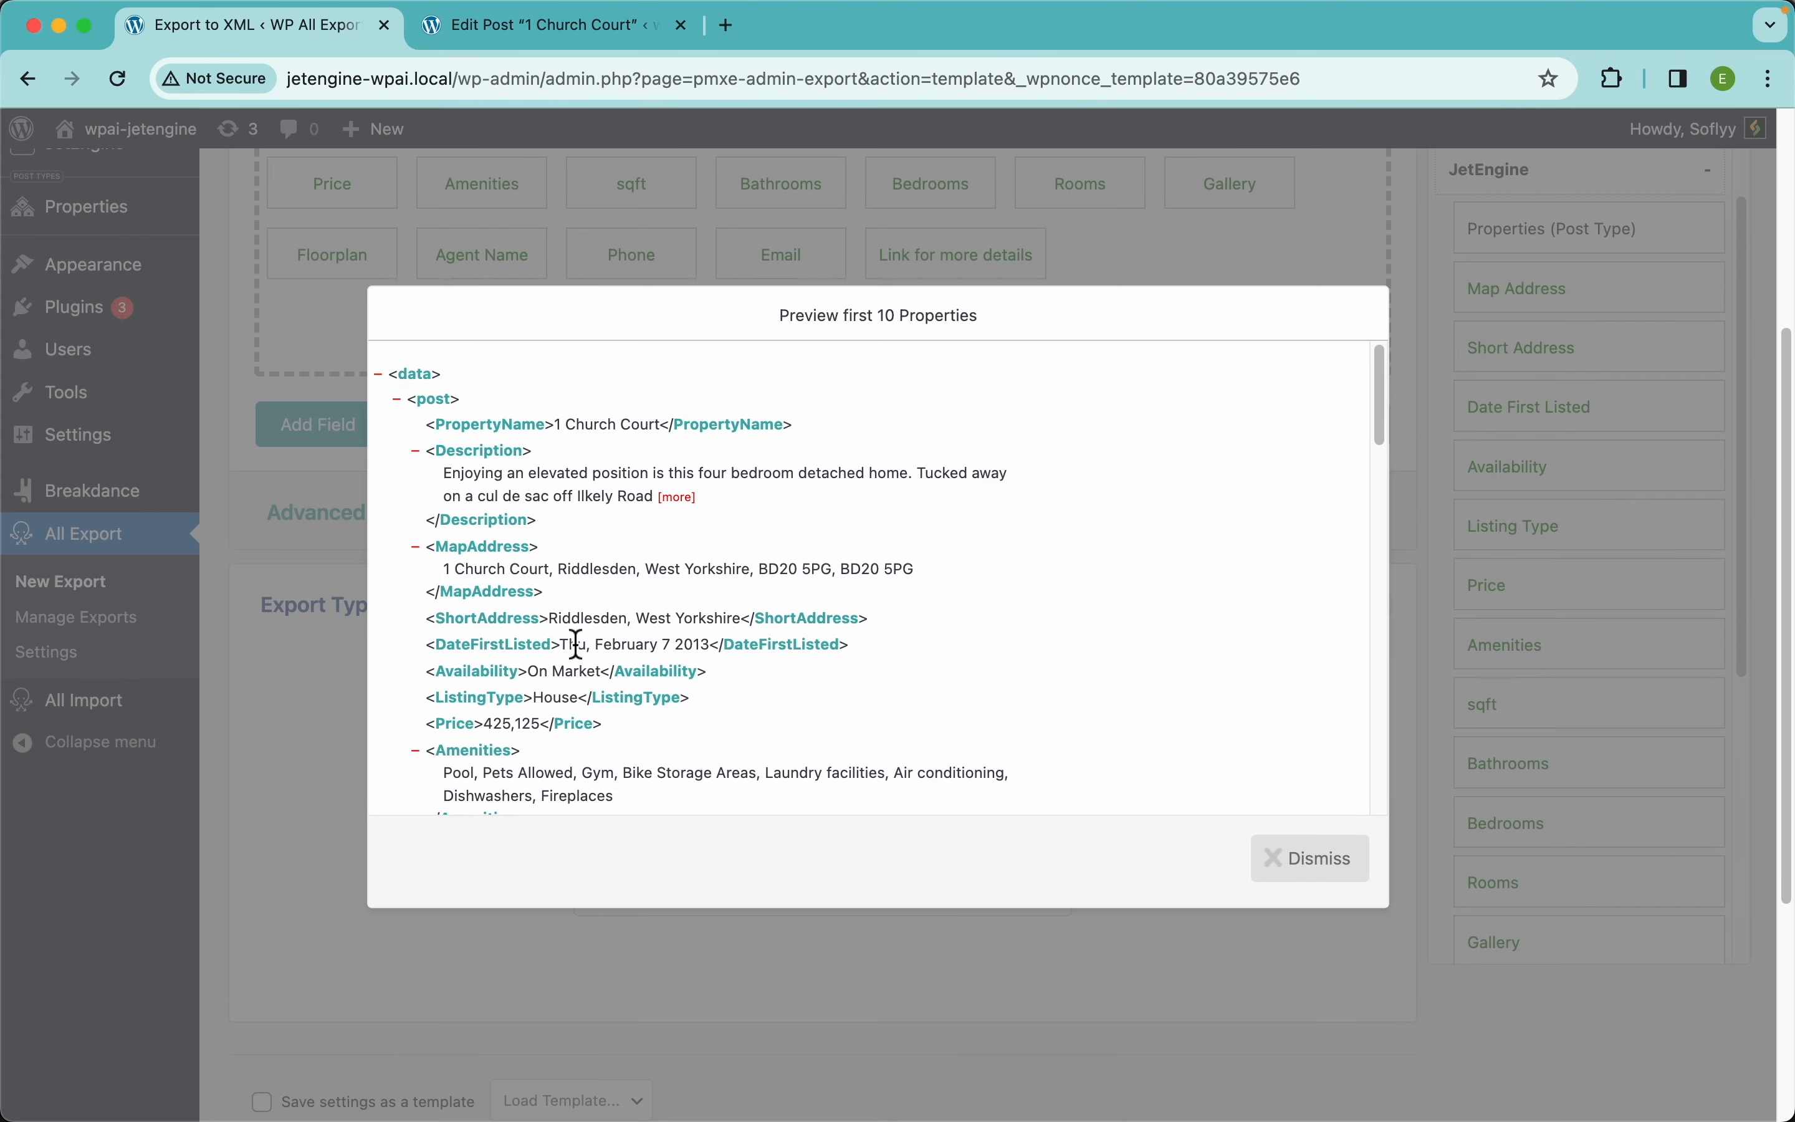
pyautogui.click(308, 627)
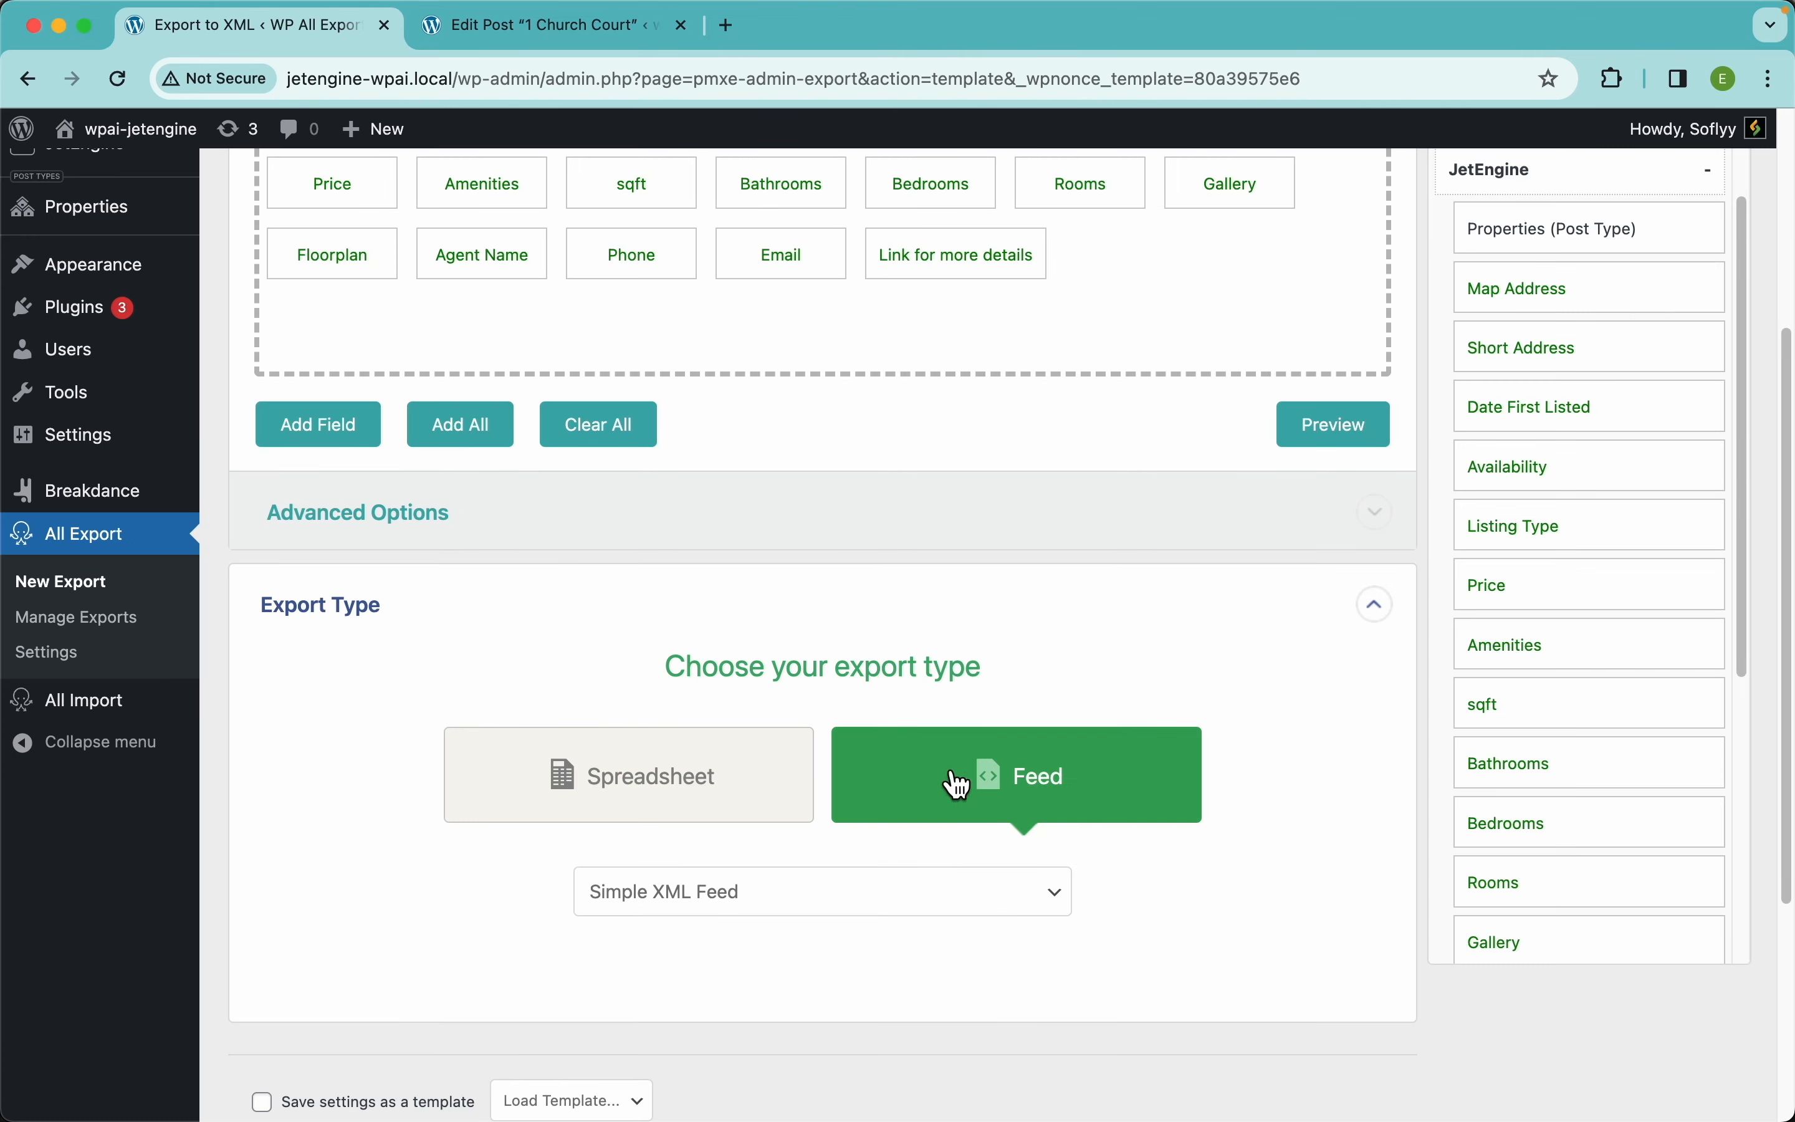
pyautogui.click(854, 894)
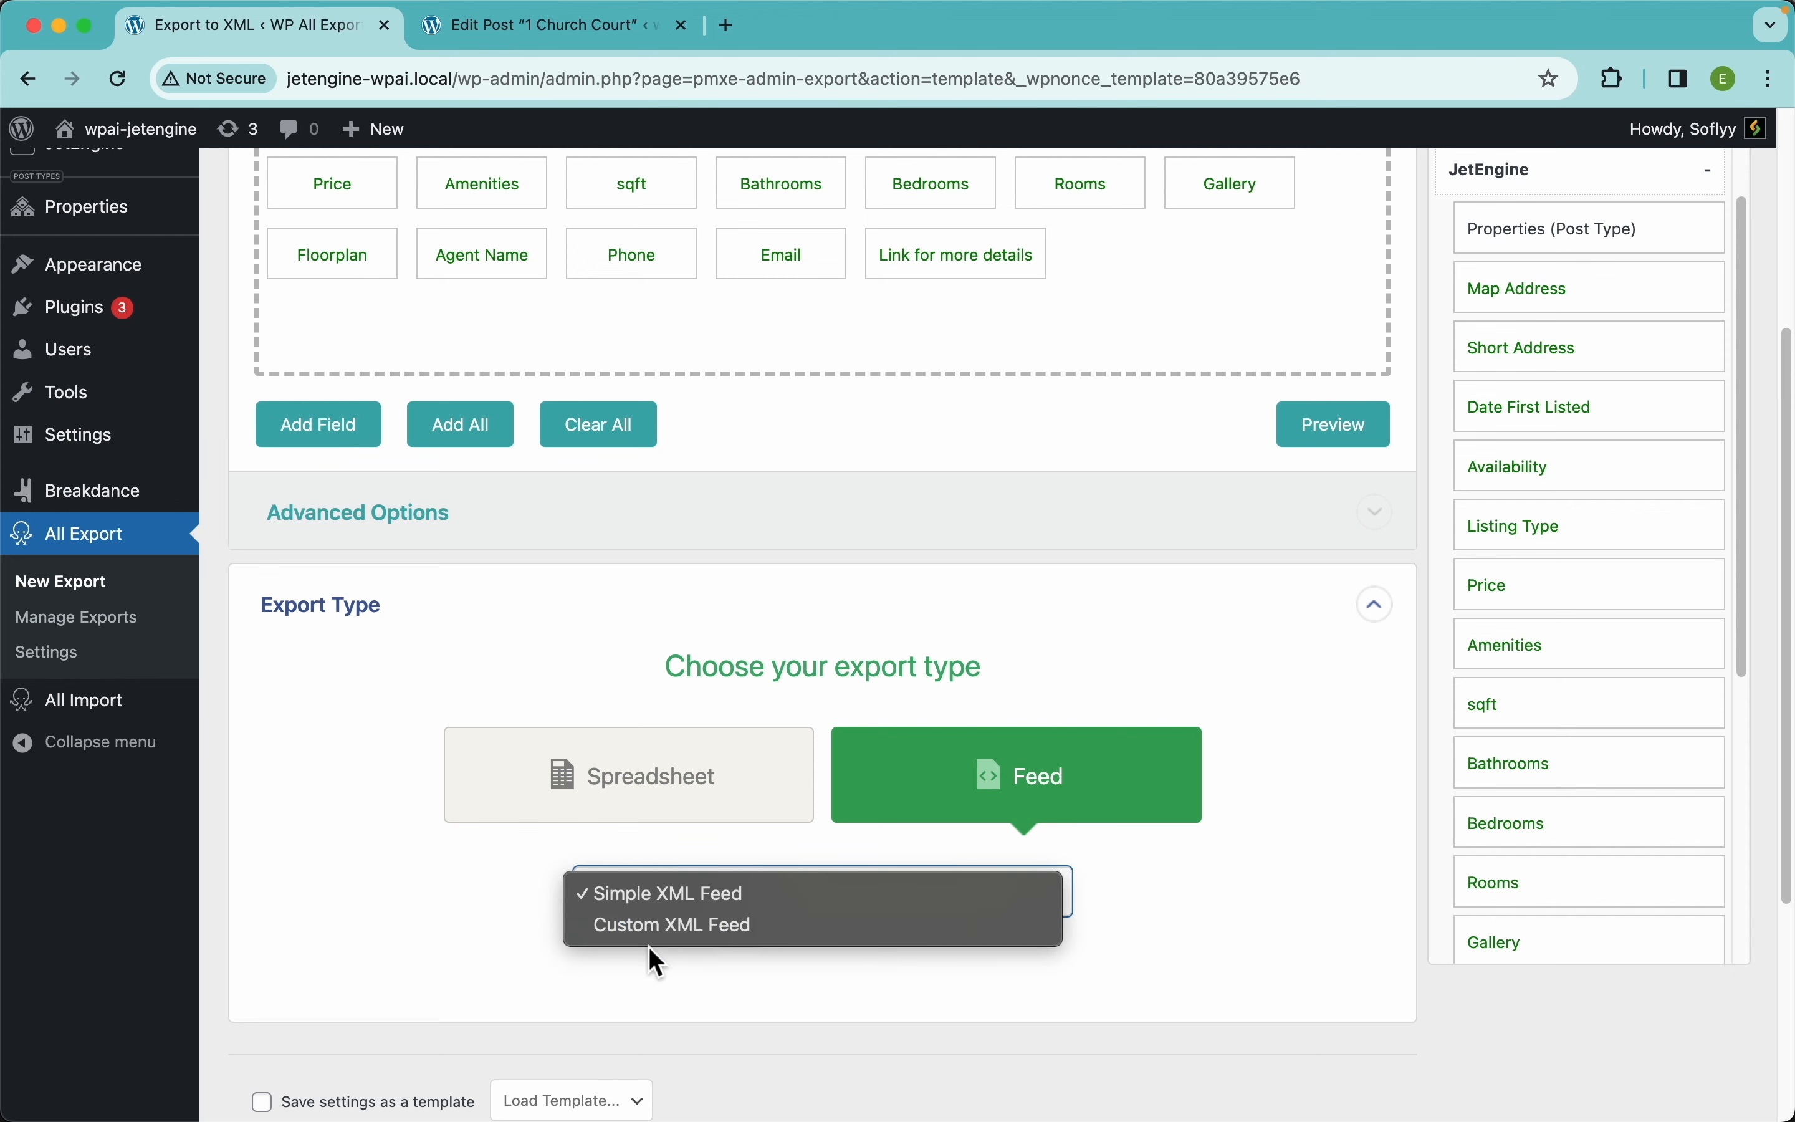
# Switch the export type back to Spreadsheet with Excel File (XLSX) format
pyautogui.click(348, 961)
pyautogui.click(590, 815)
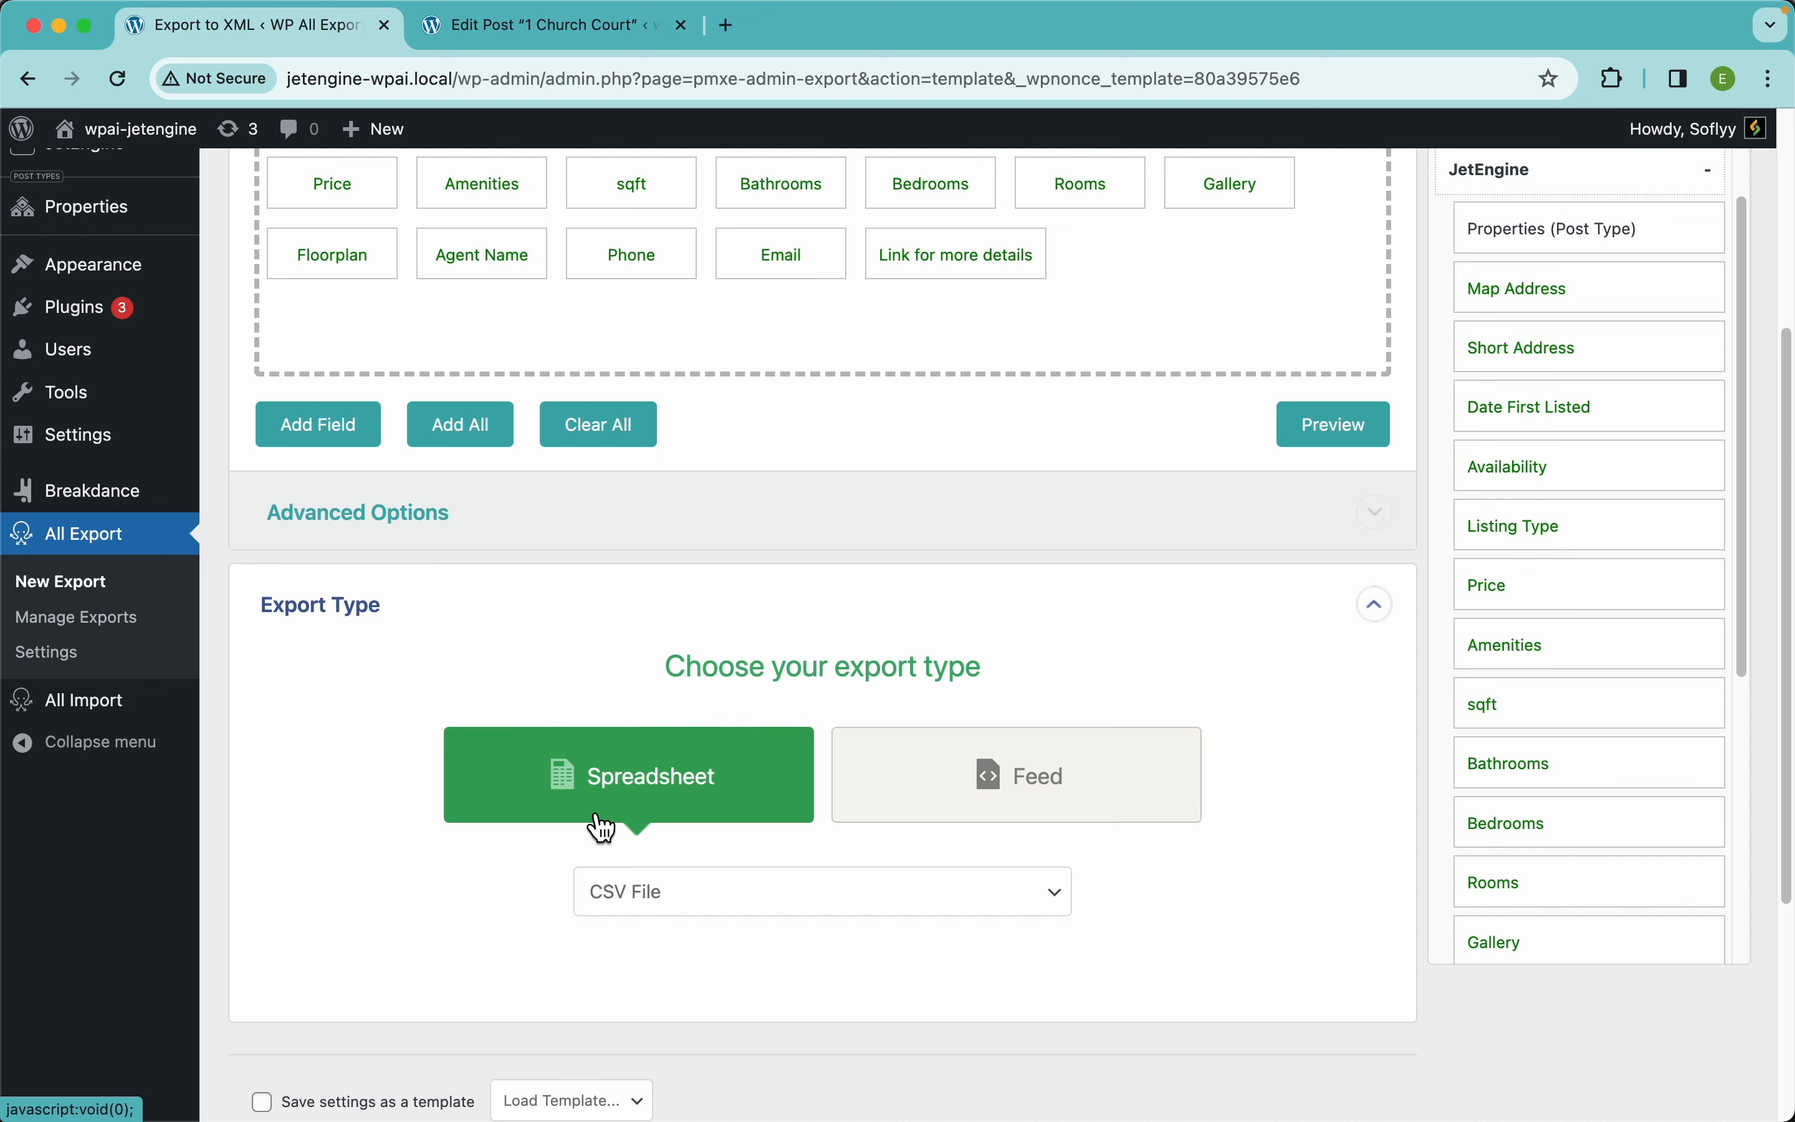
pyautogui.click(683, 907)
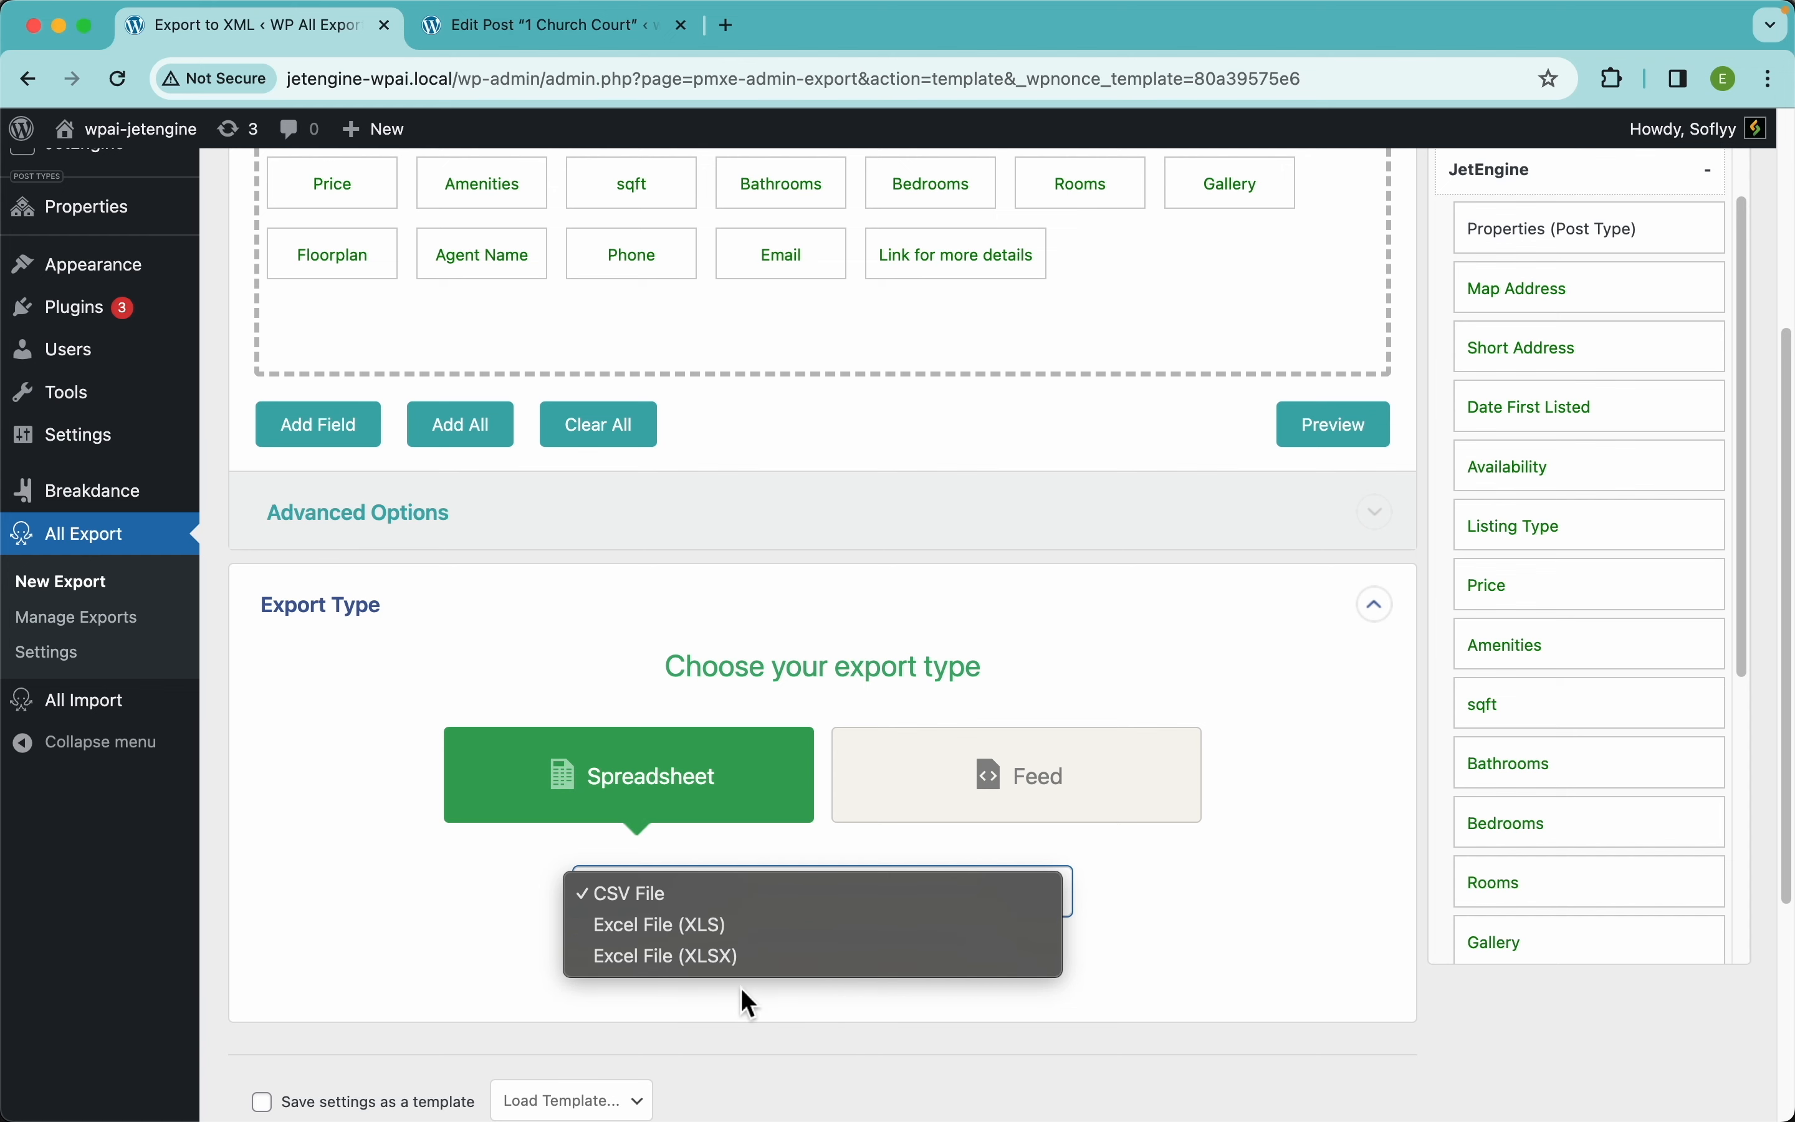
pyautogui.click(754, 960)
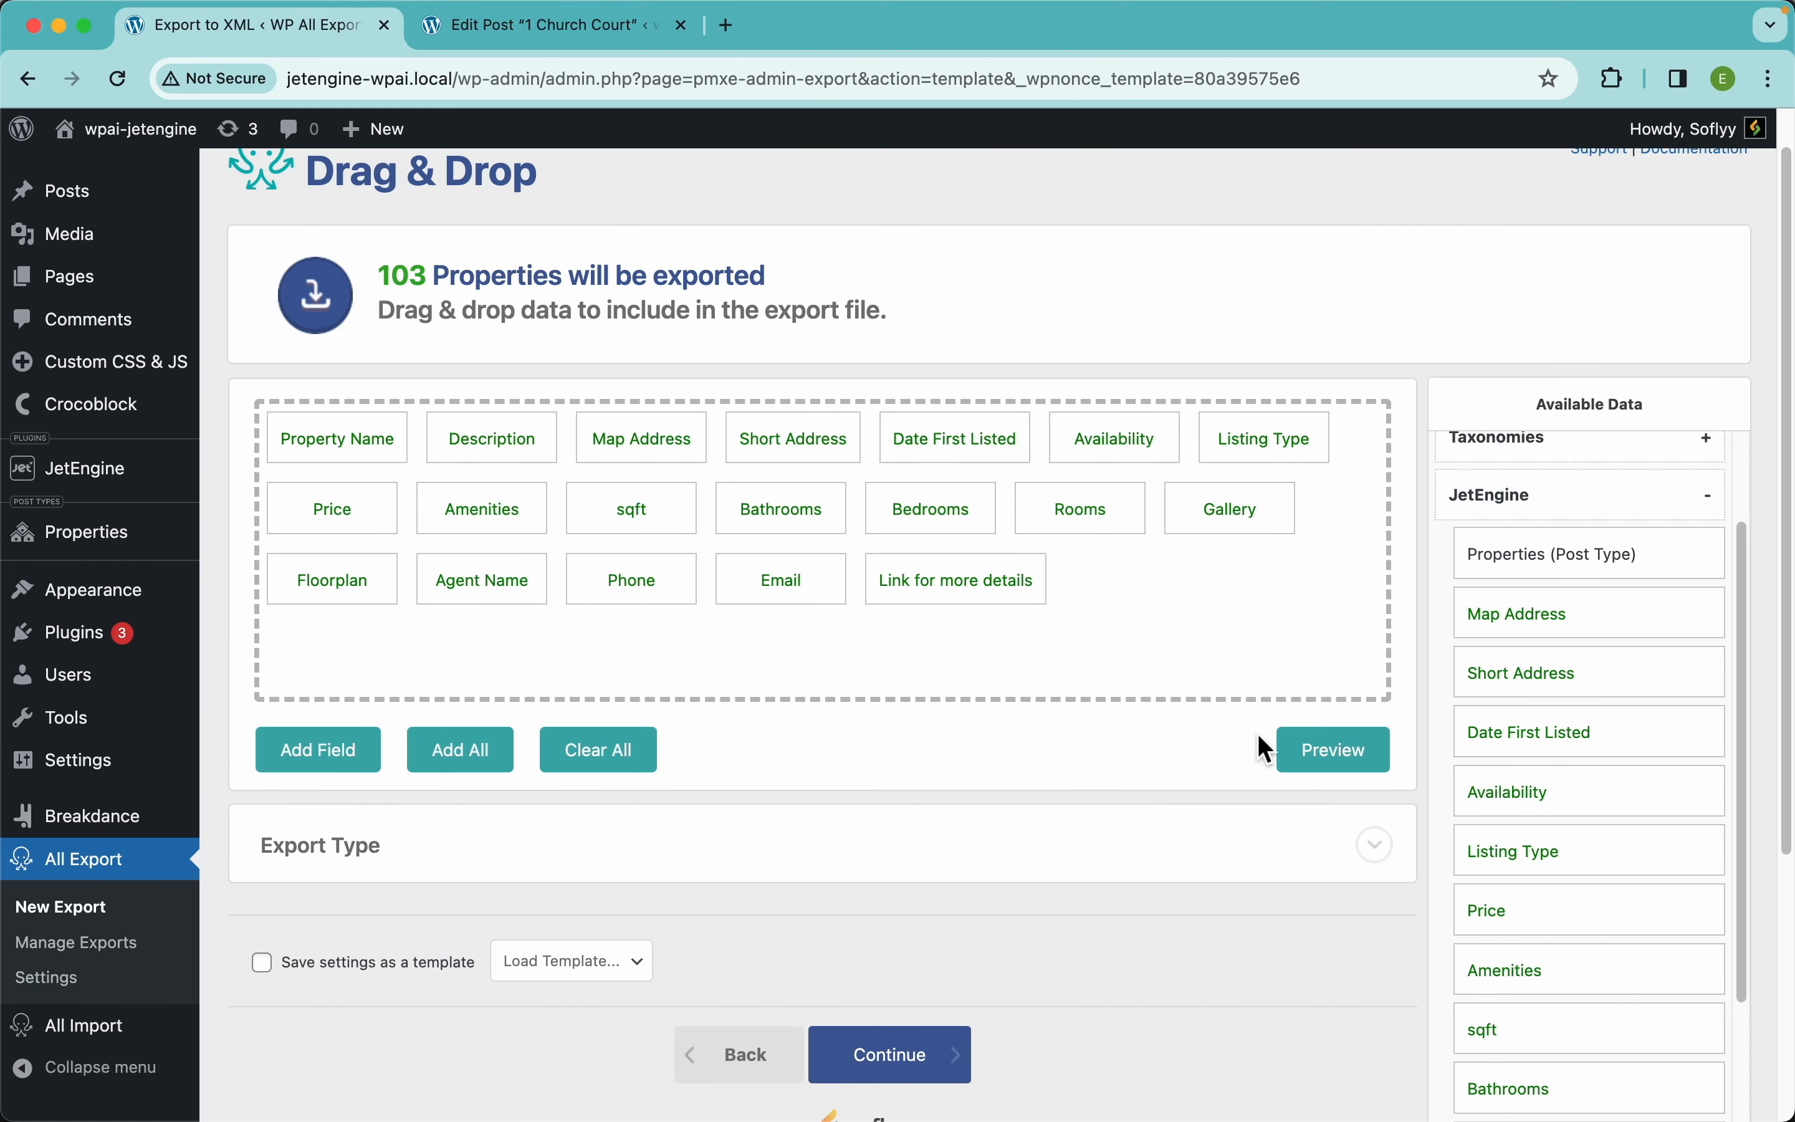
# Preview the XLSX output to confirm Rooms_name and Rooms_description are filled, then dismiss it
pyautogui.click(1317, 757)
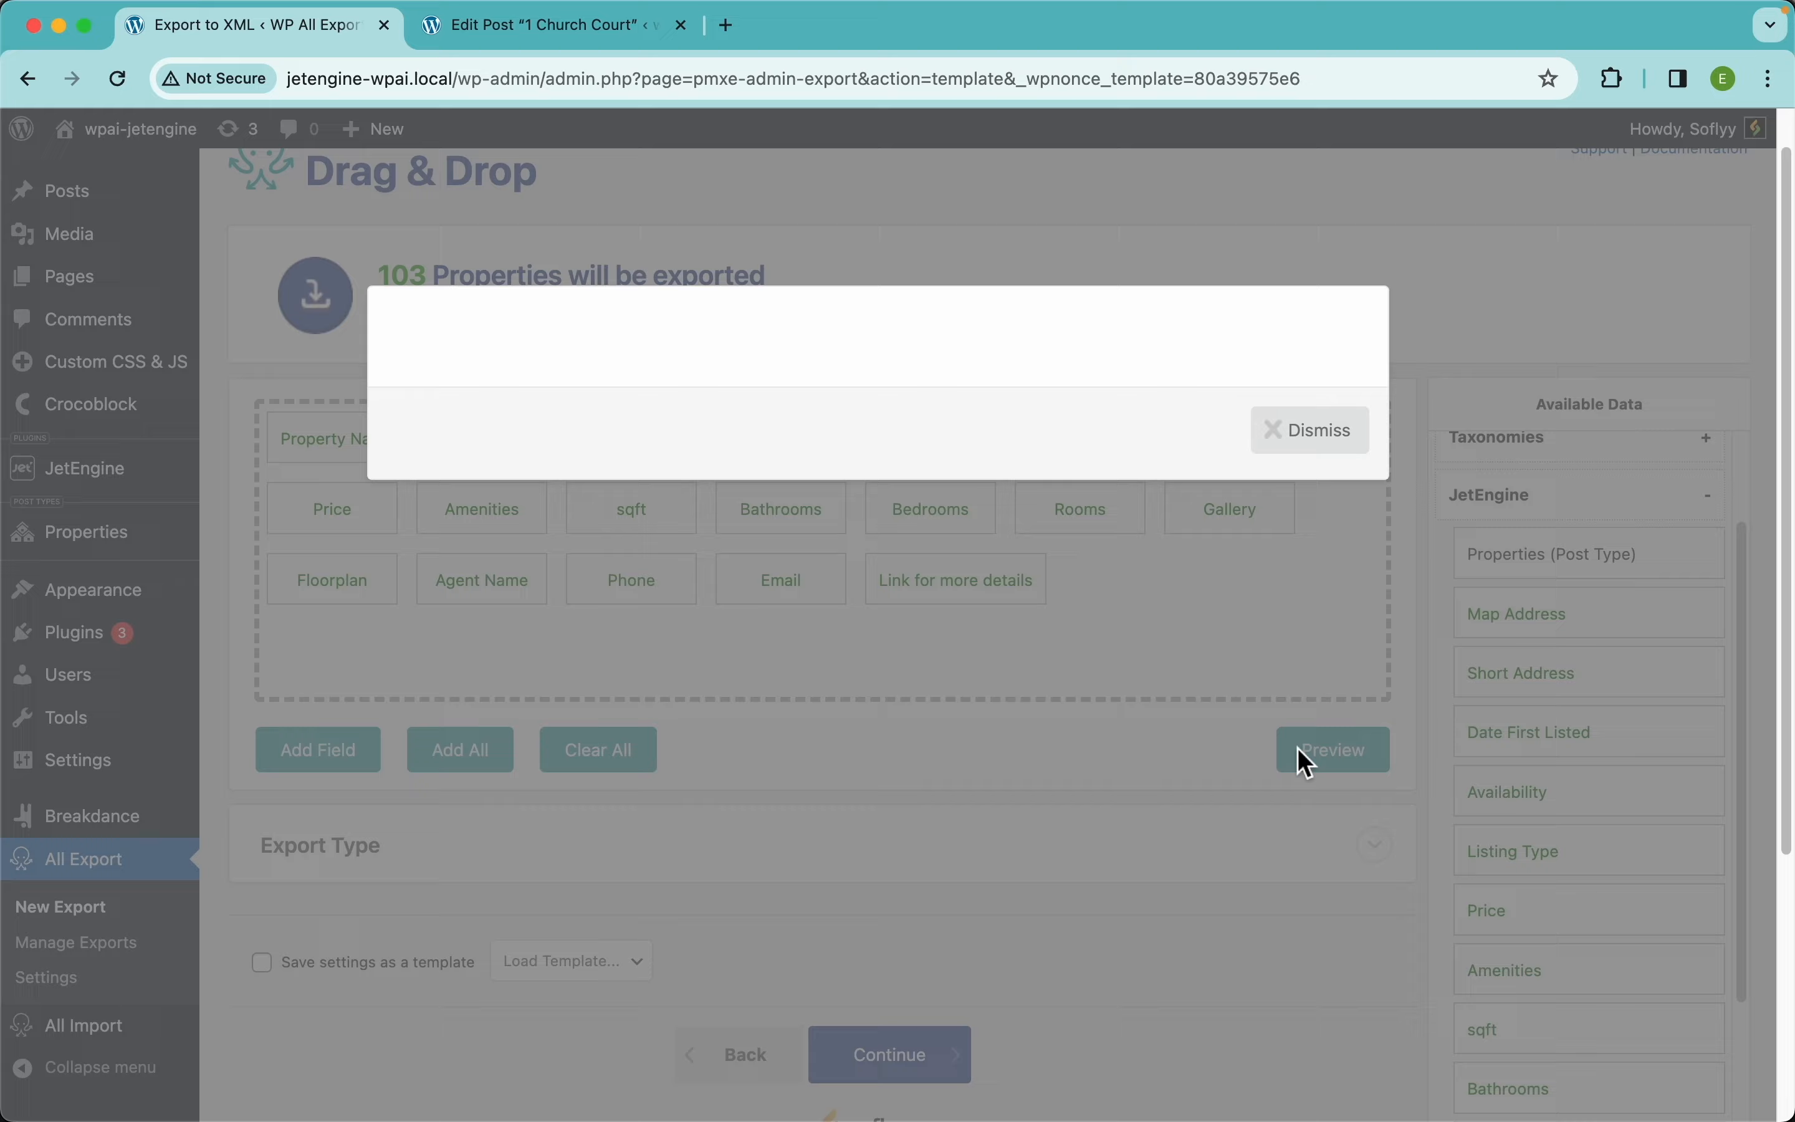
pyautogui.hscroll(10, 851, 474)
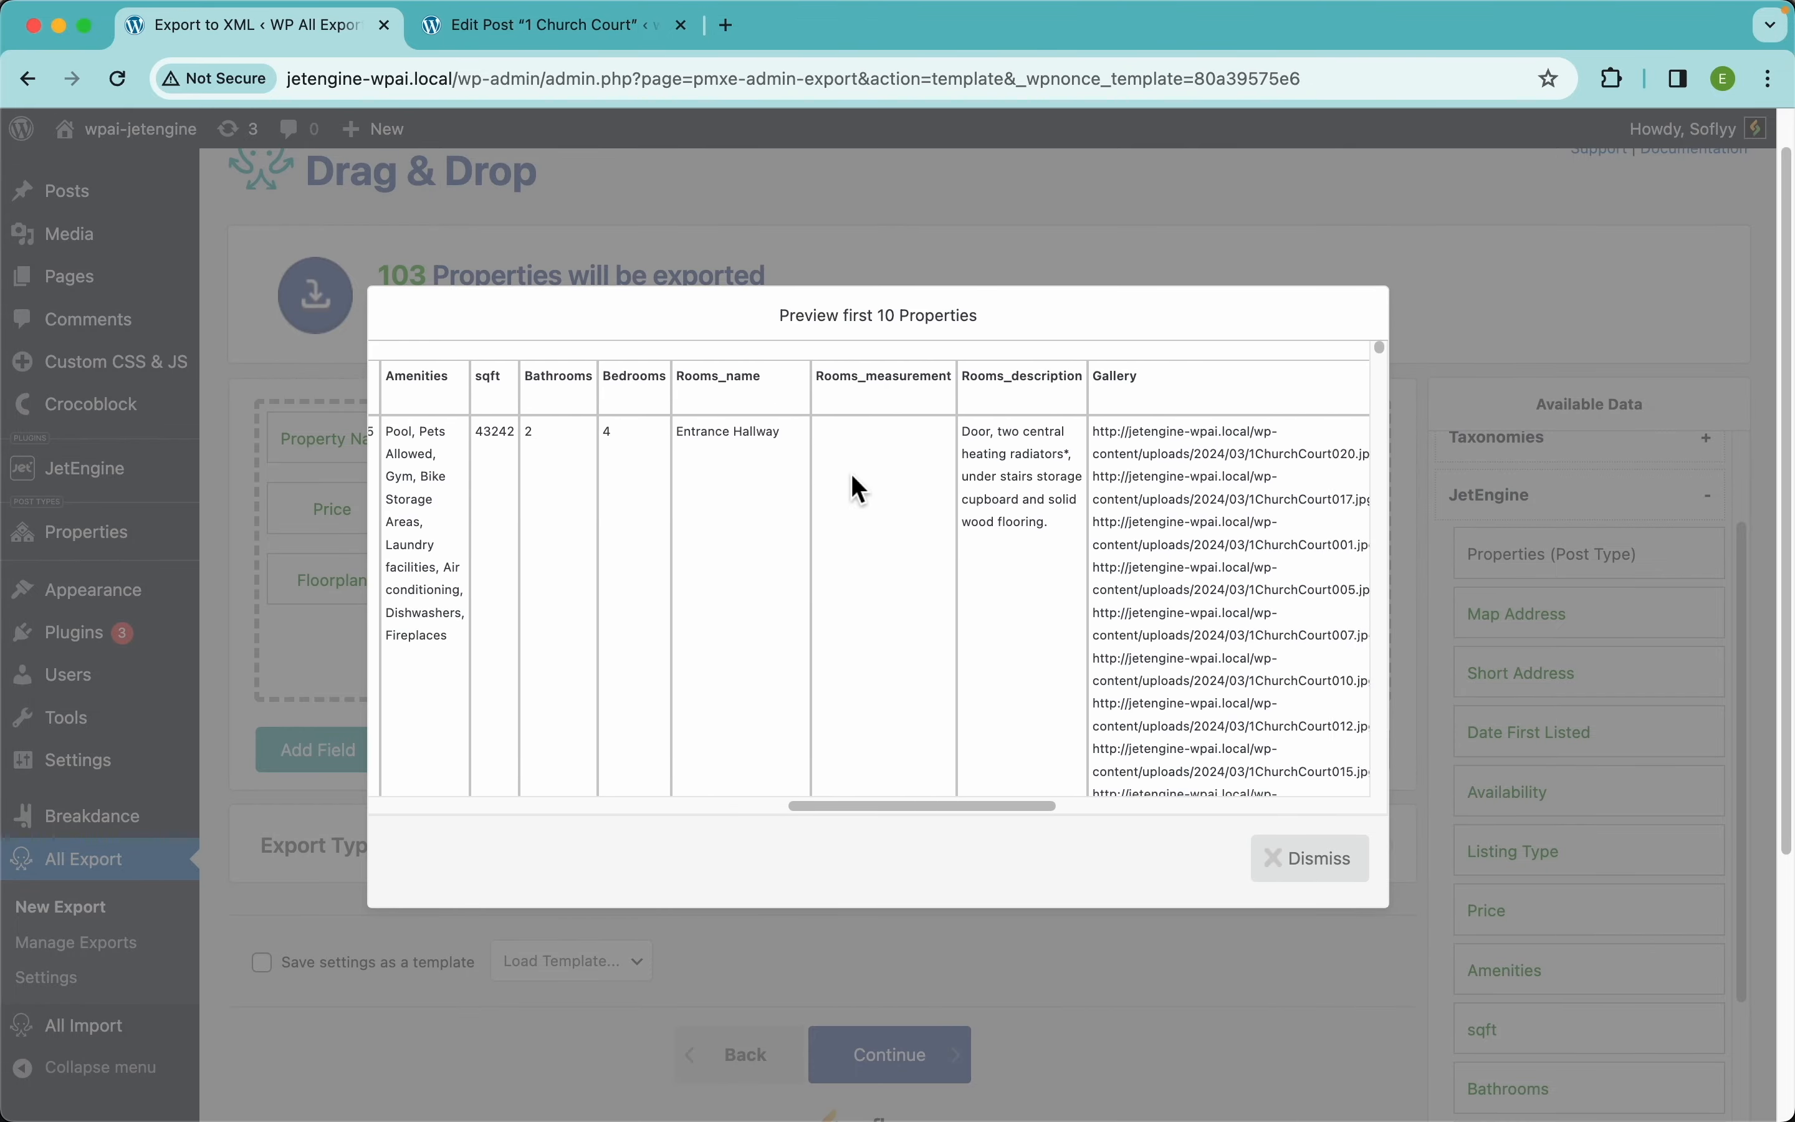
pyautogui.hscroll(-10, 851, 474)
pyautogui.click(1309, 859)
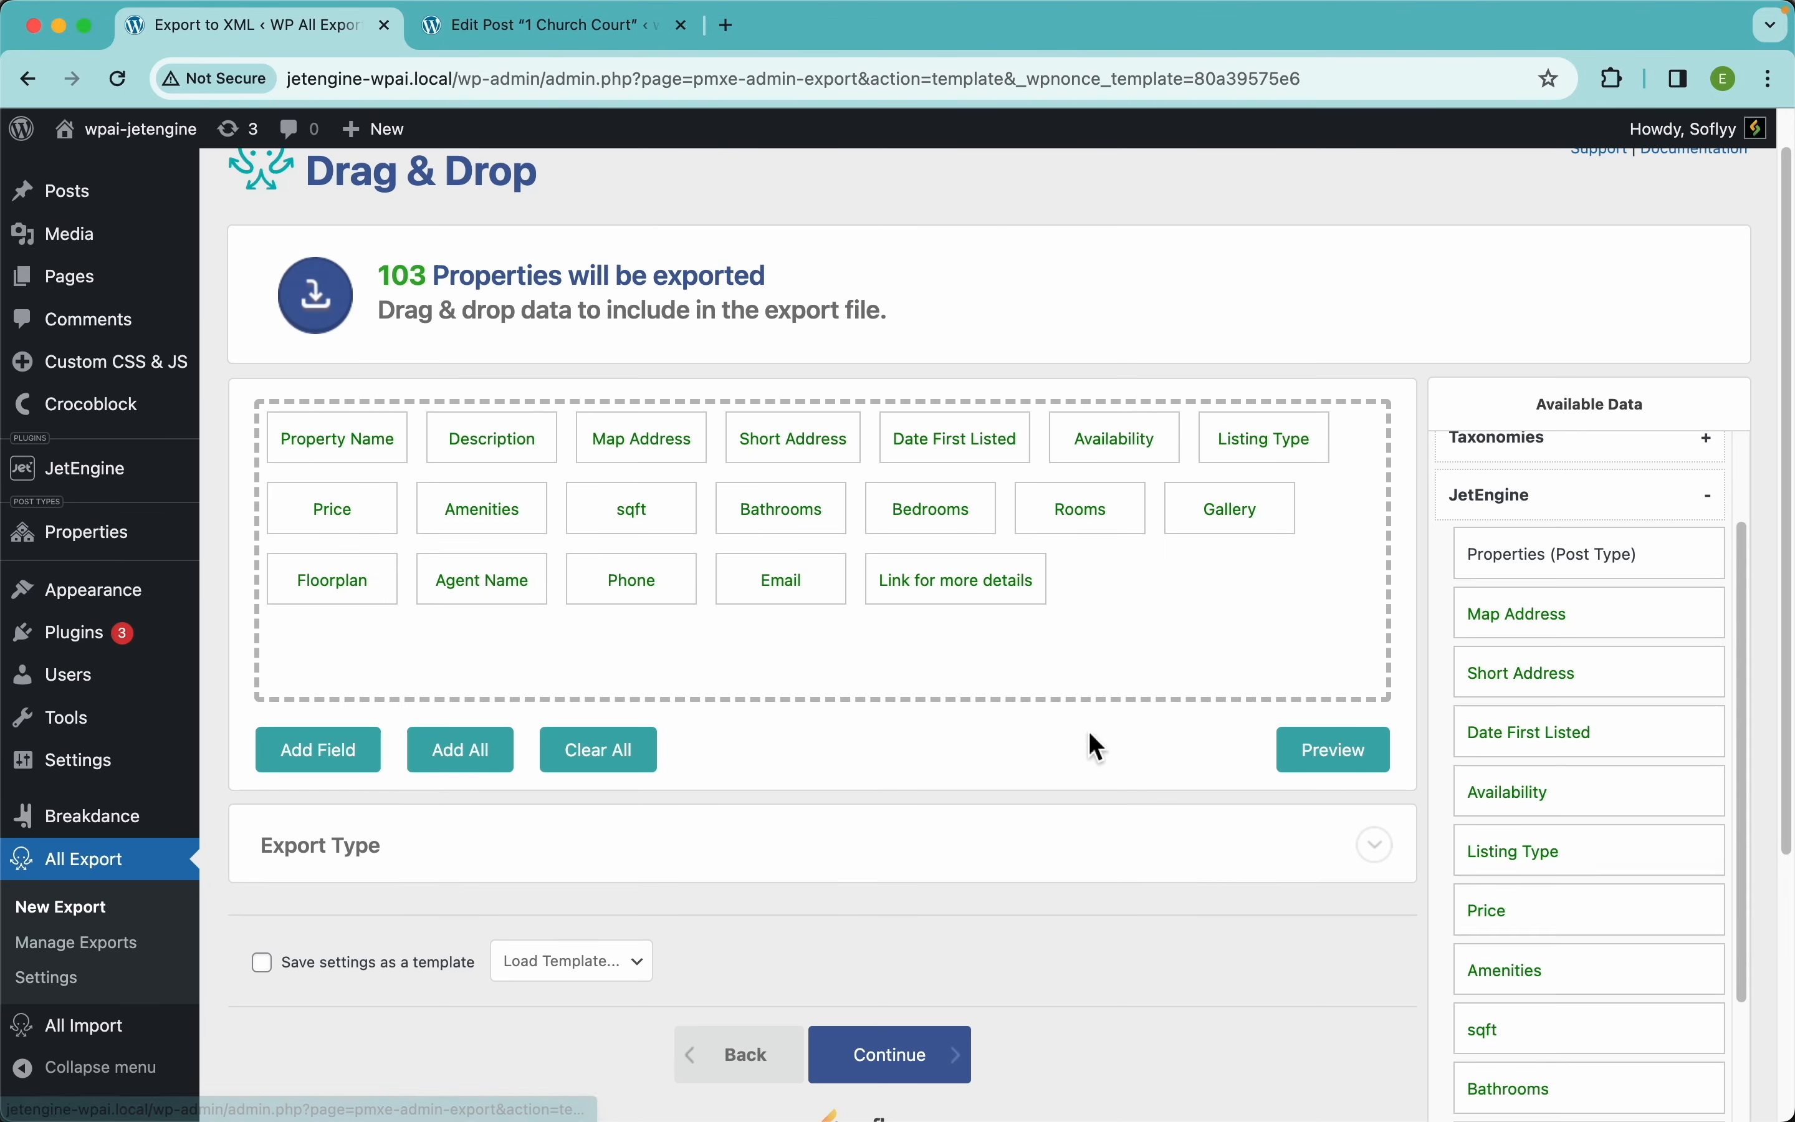
pyautogui.scroll(-4, 1077, 885)
# Continue to Export Settings for the 103 Properties and expand the Scheduling Options panel
pyautogui.click(937, 801)
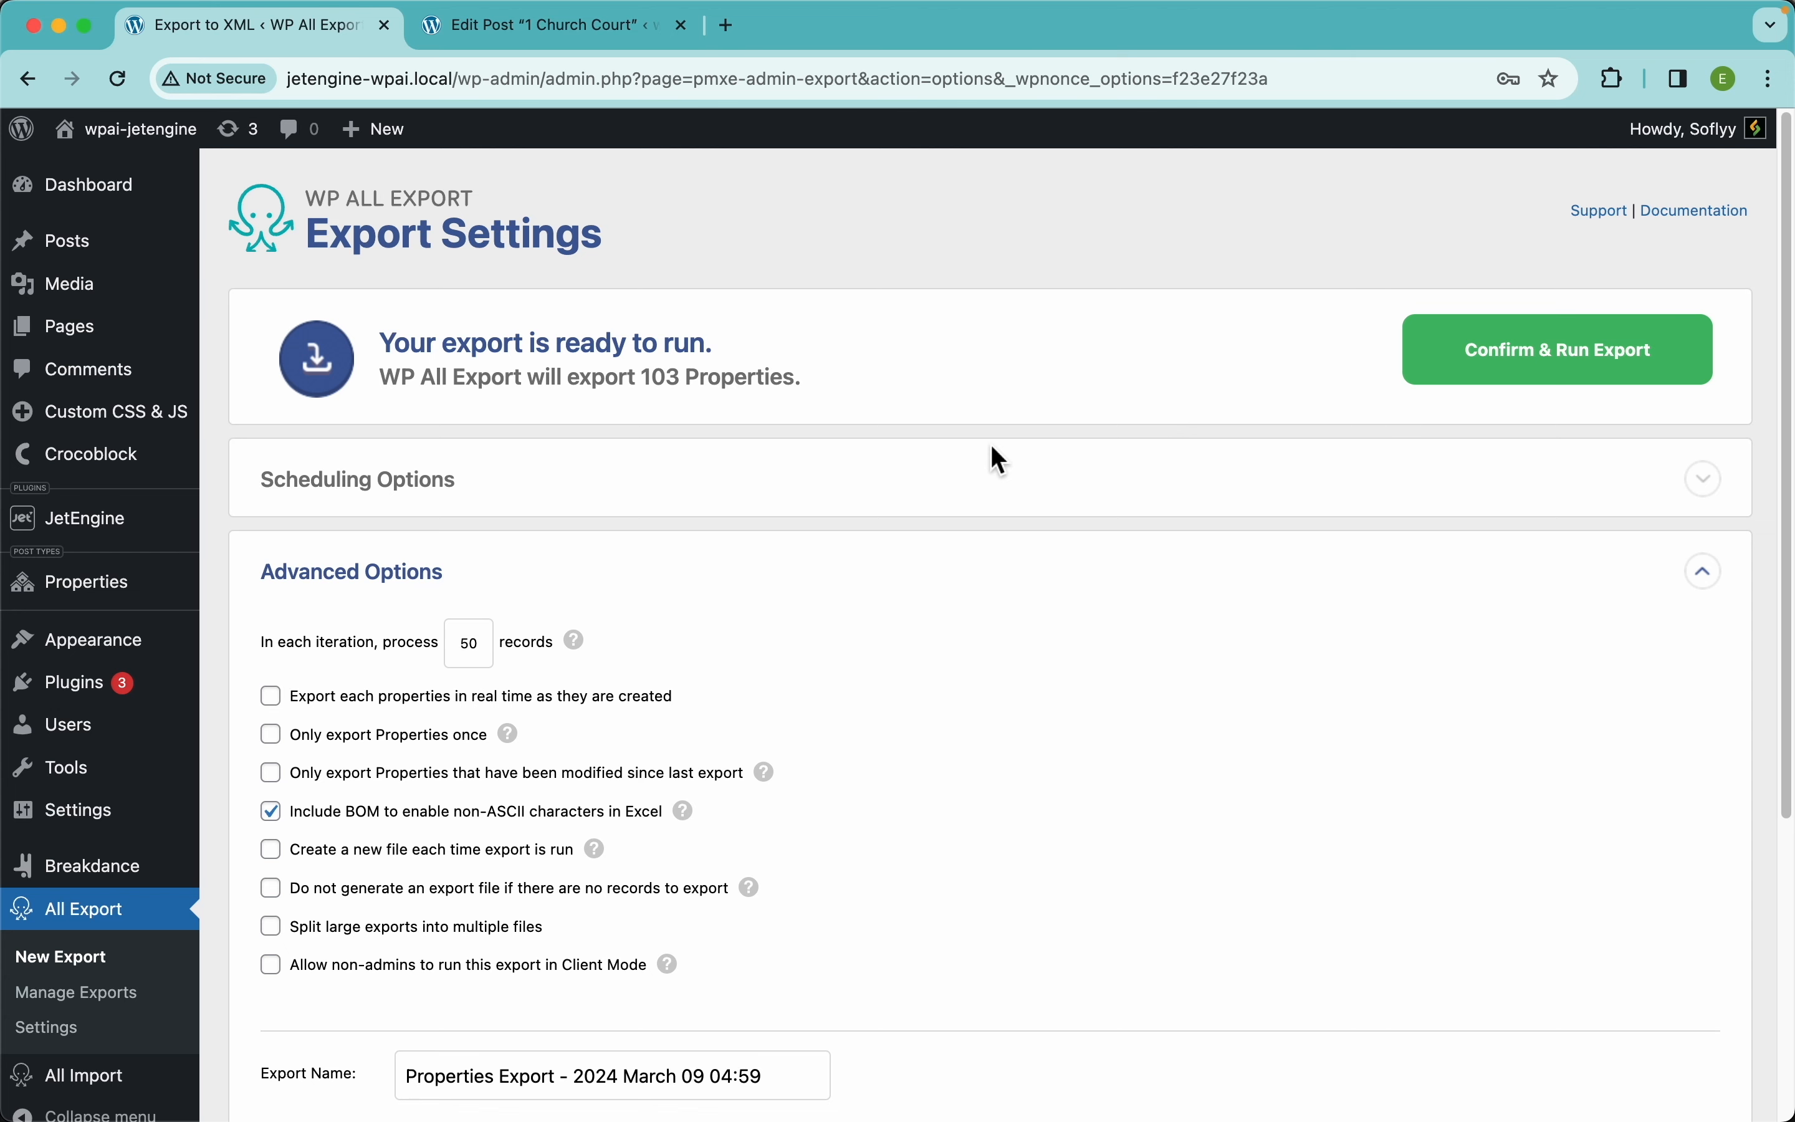
pyautogui.click(584, 506)
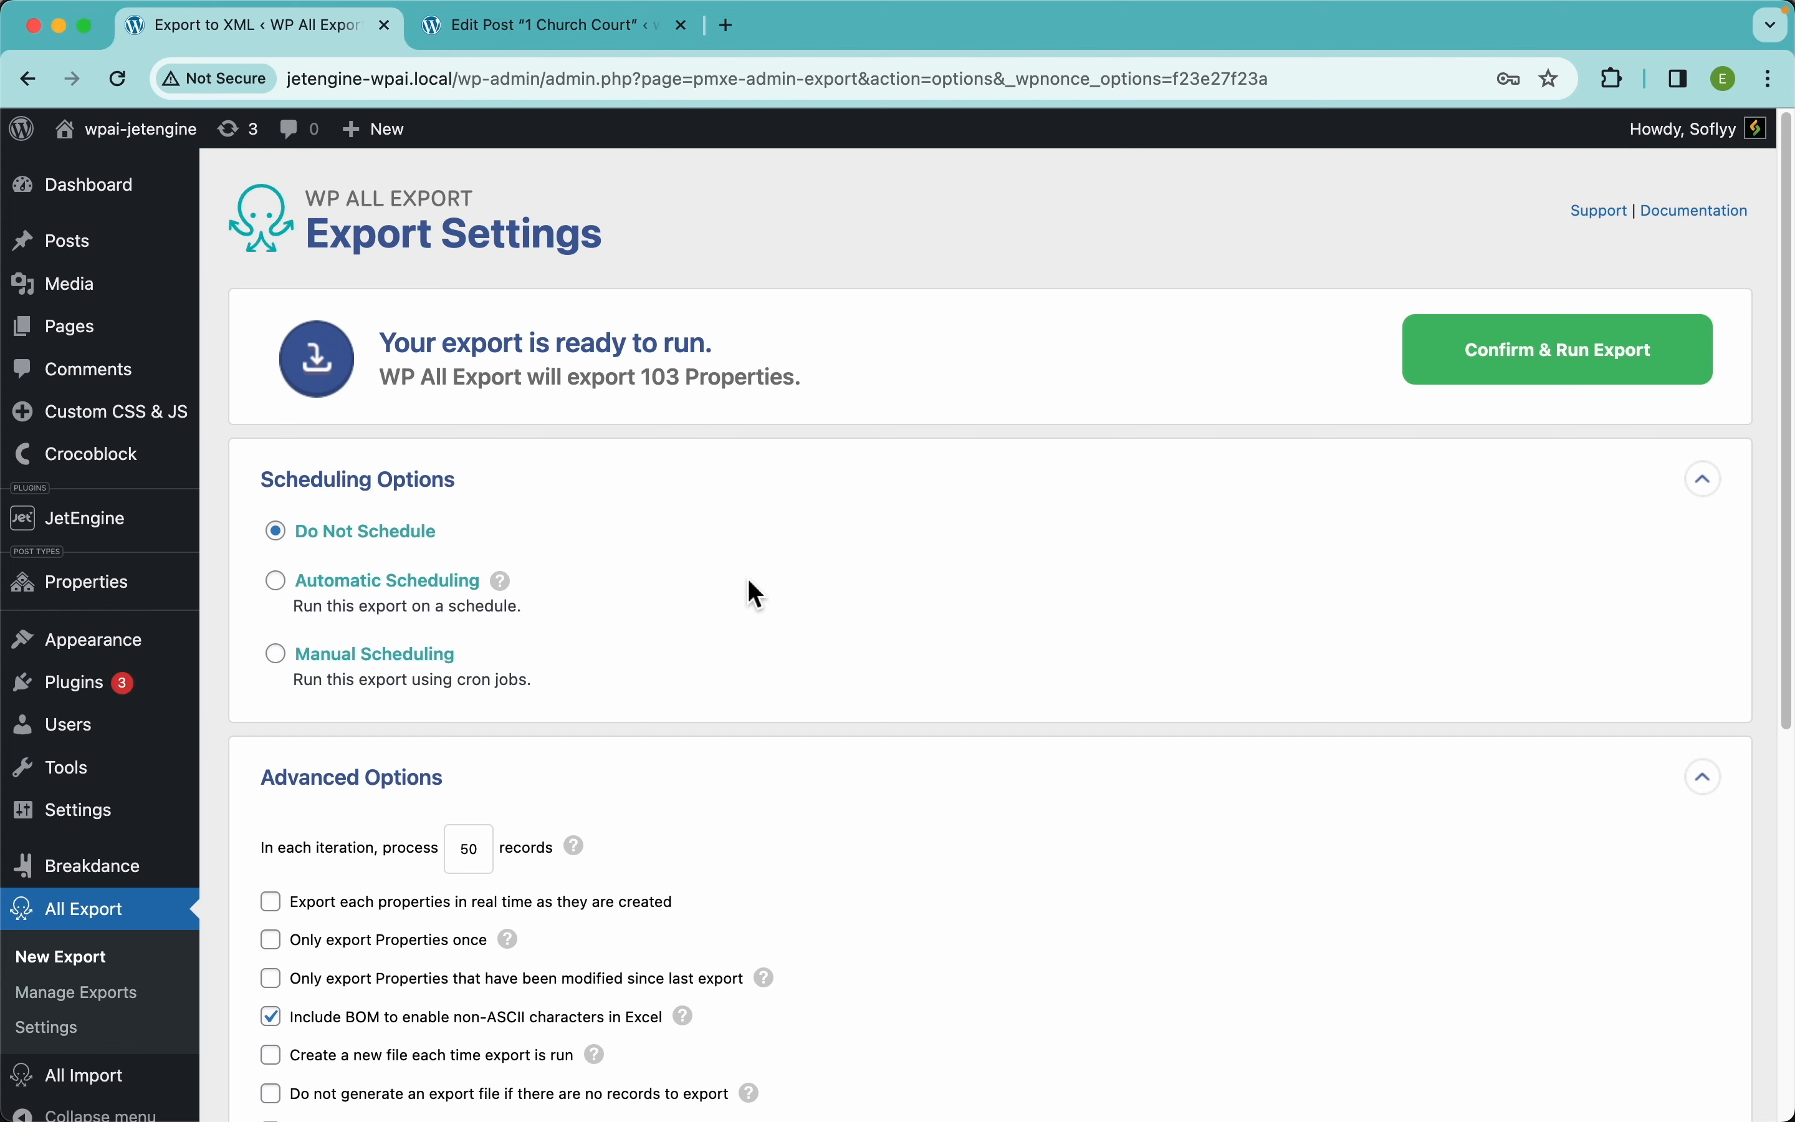
# Enable Automatic Scheduling every week on Mon, Tue, Wed and Thu at 12:00am
pyautogui.click(413, 610)
pyautogui.scroll(-3, 629, 623)
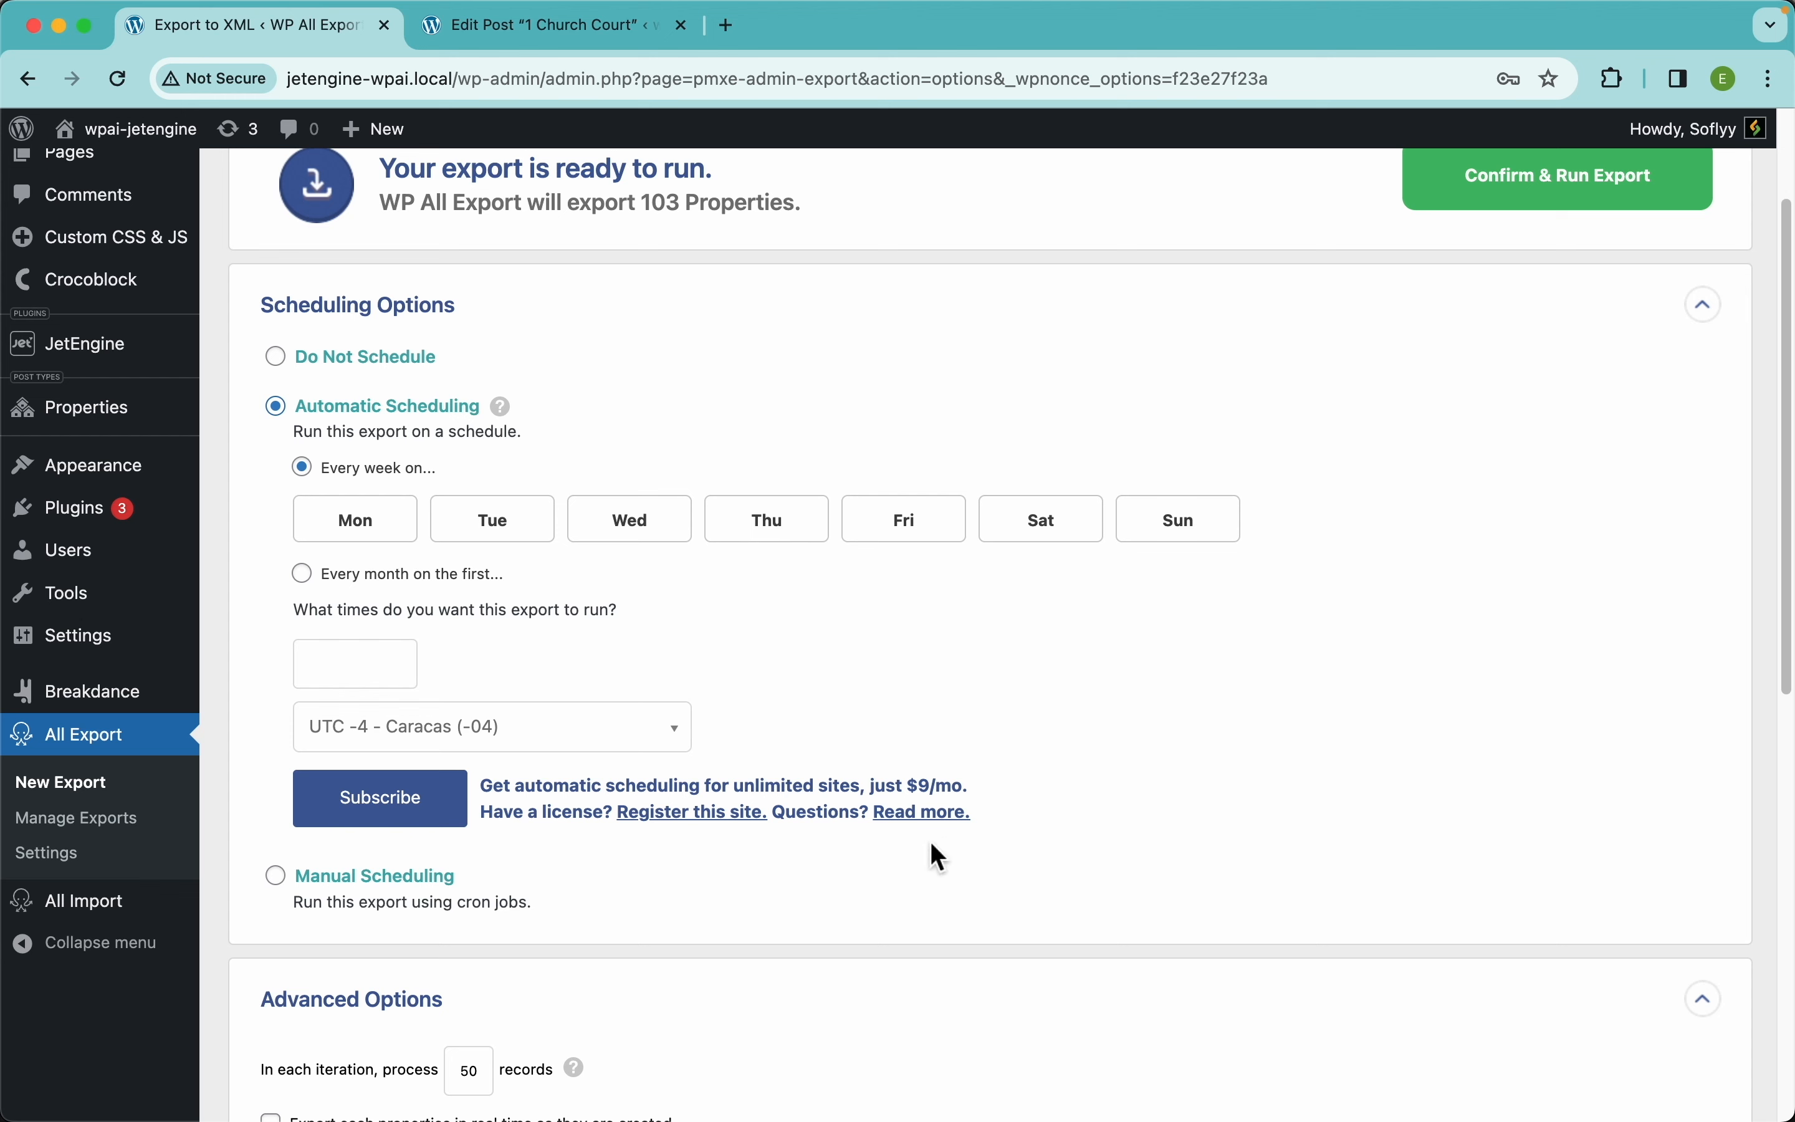
pyautogui.click(396, 534)
pyautogui.click(528, 524)
pyautogui.click(628, 533)
pyautogui.click(754, 527)
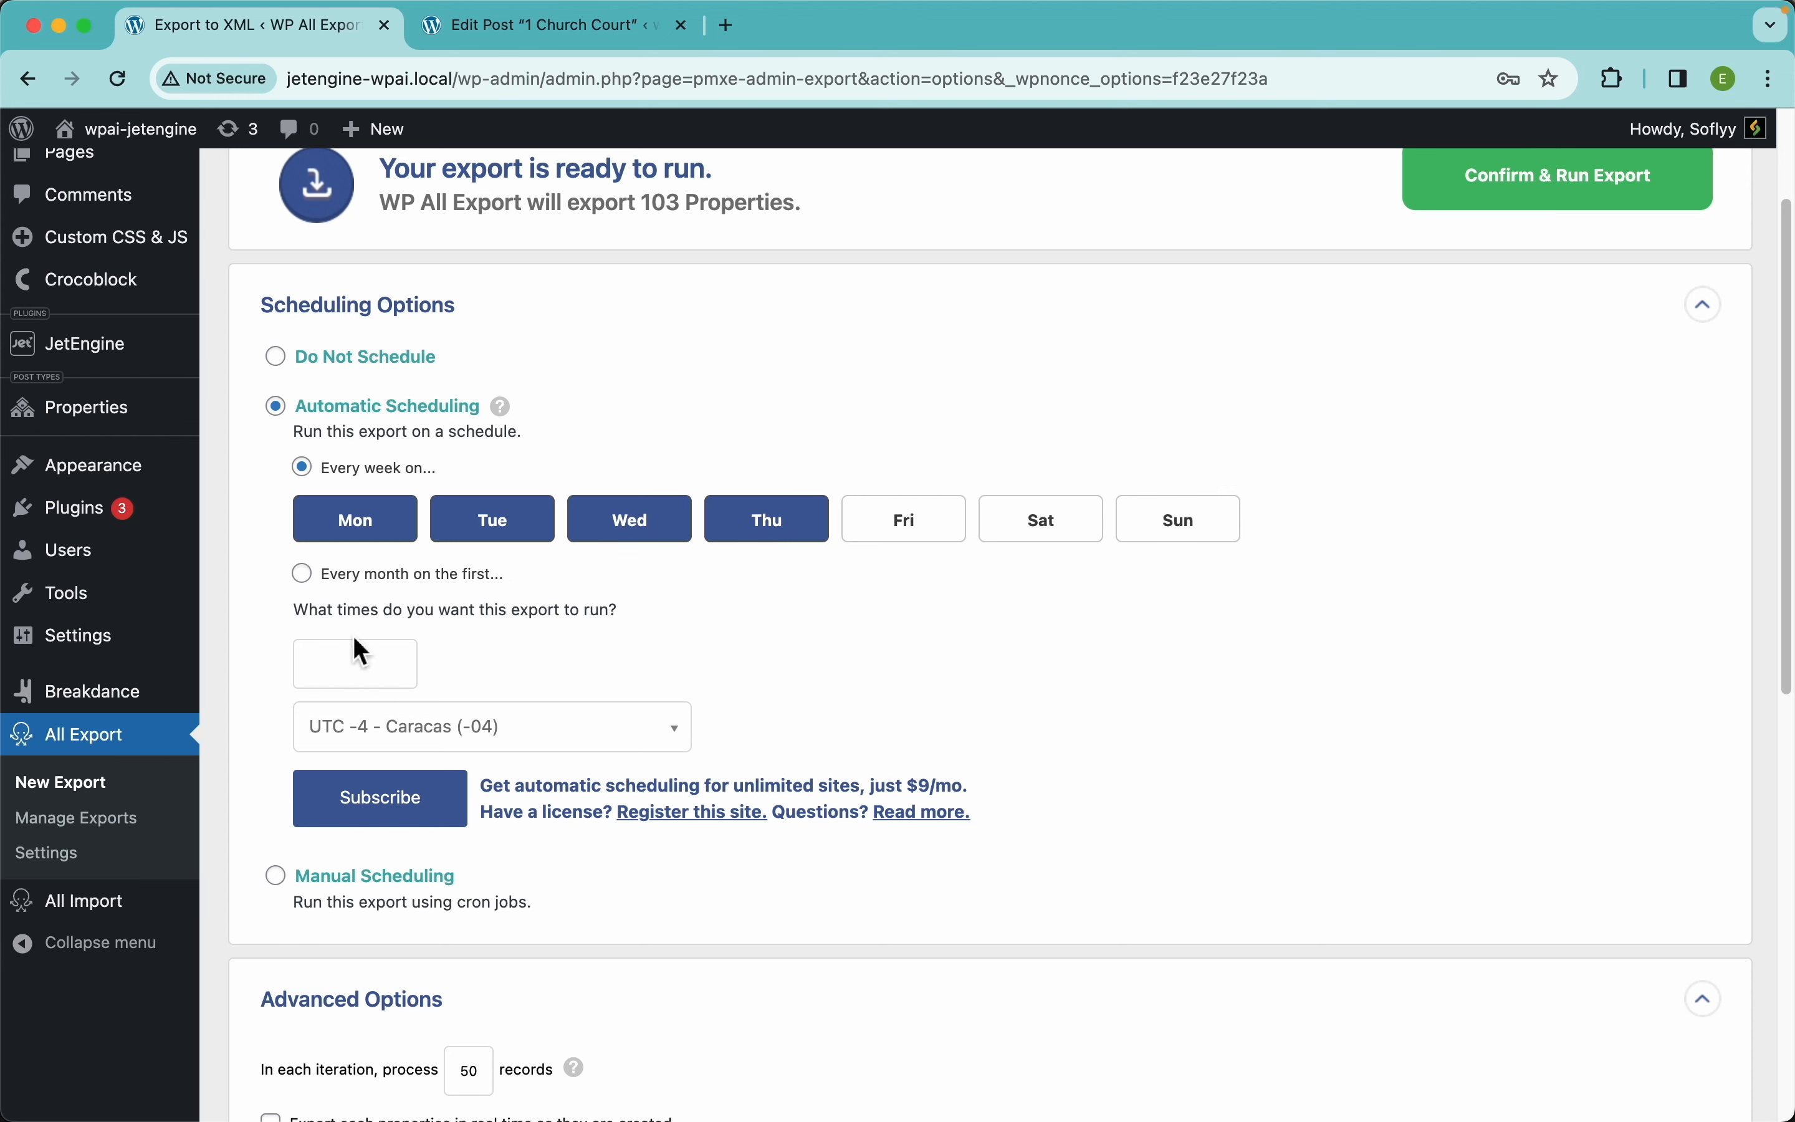
pyautogui.click(334, 664)
pyautogui.click(355, 709)
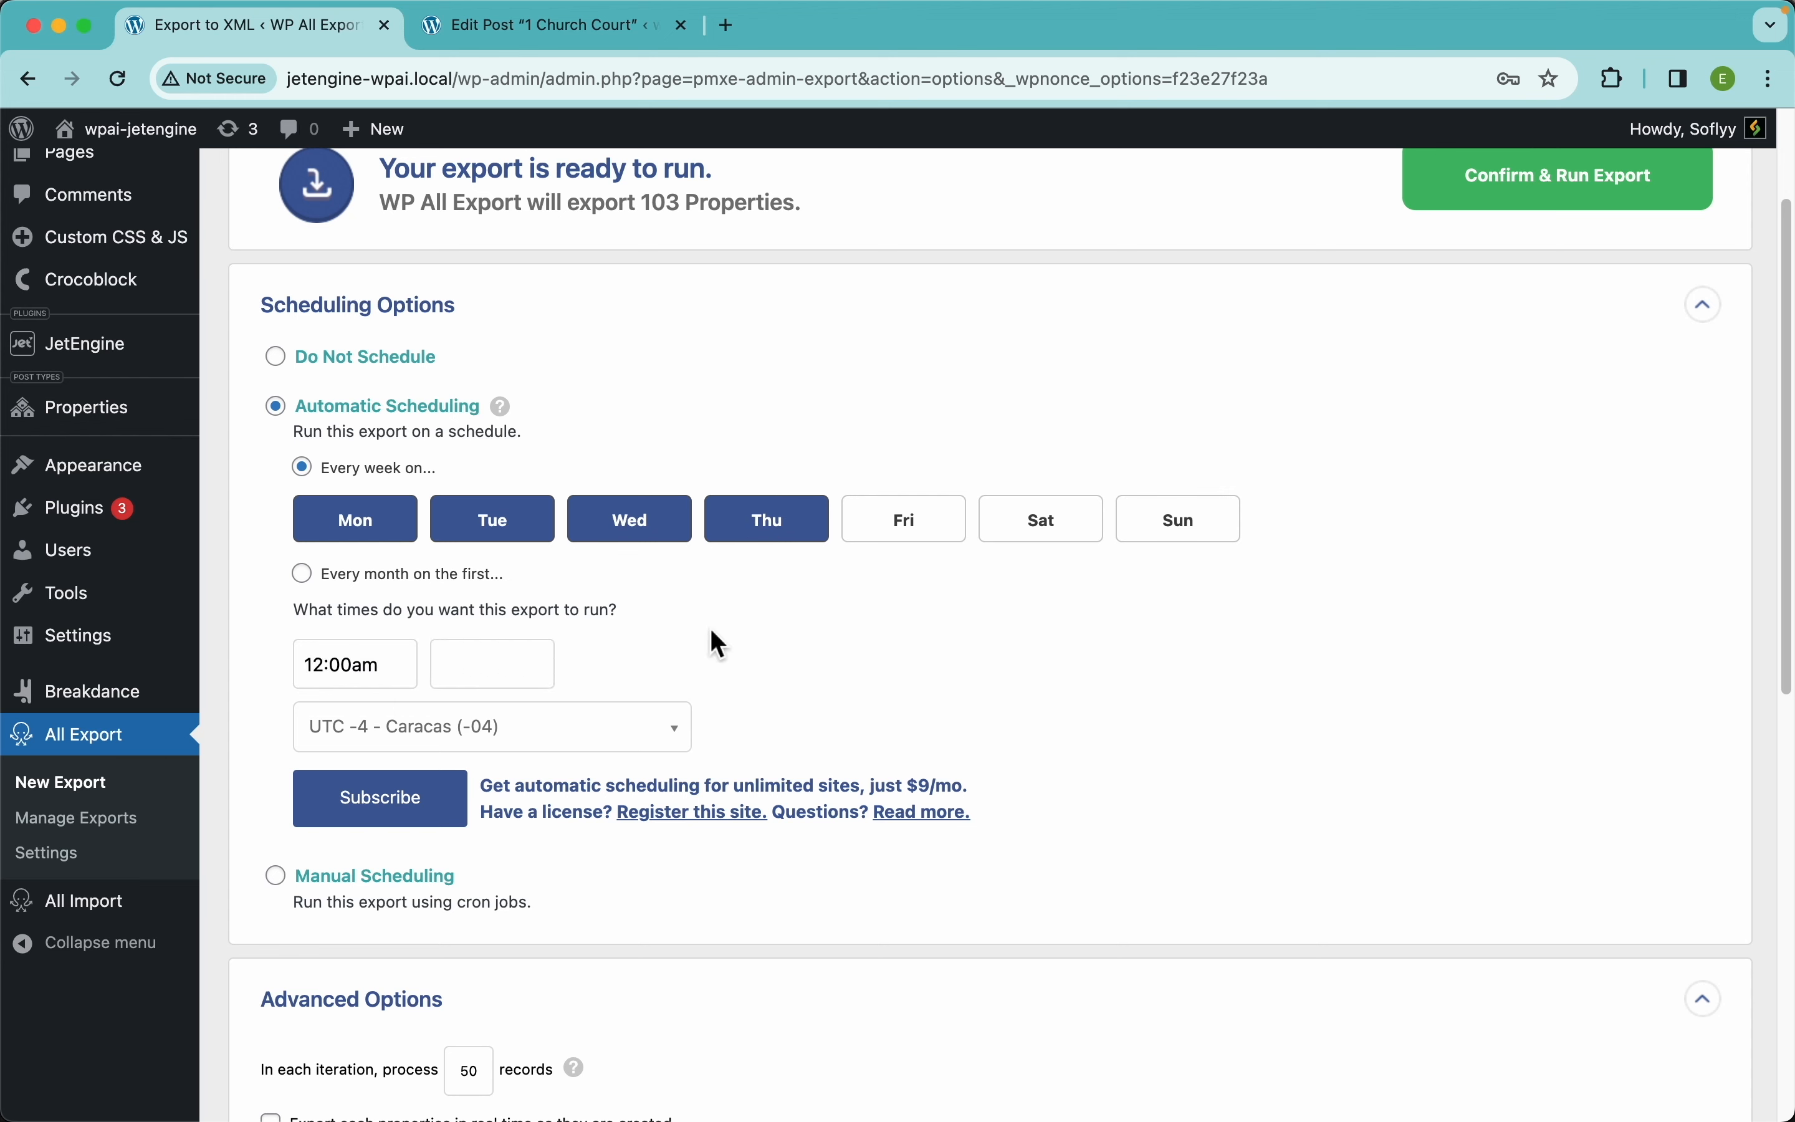